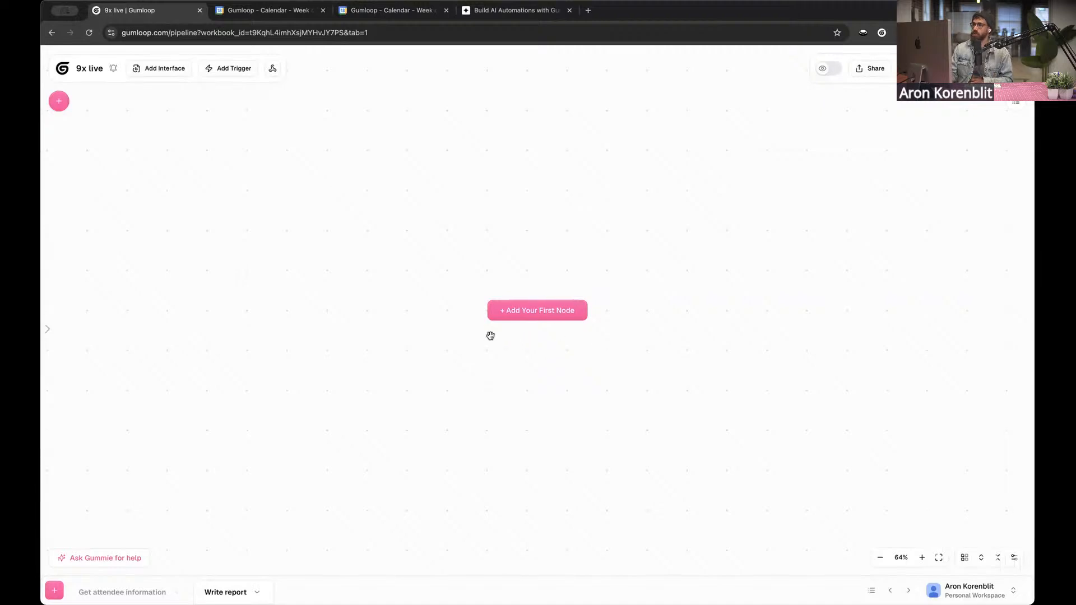
Add an Input node to the empty Write report flow and name its input attendeeEmail
left_click(538, 319)
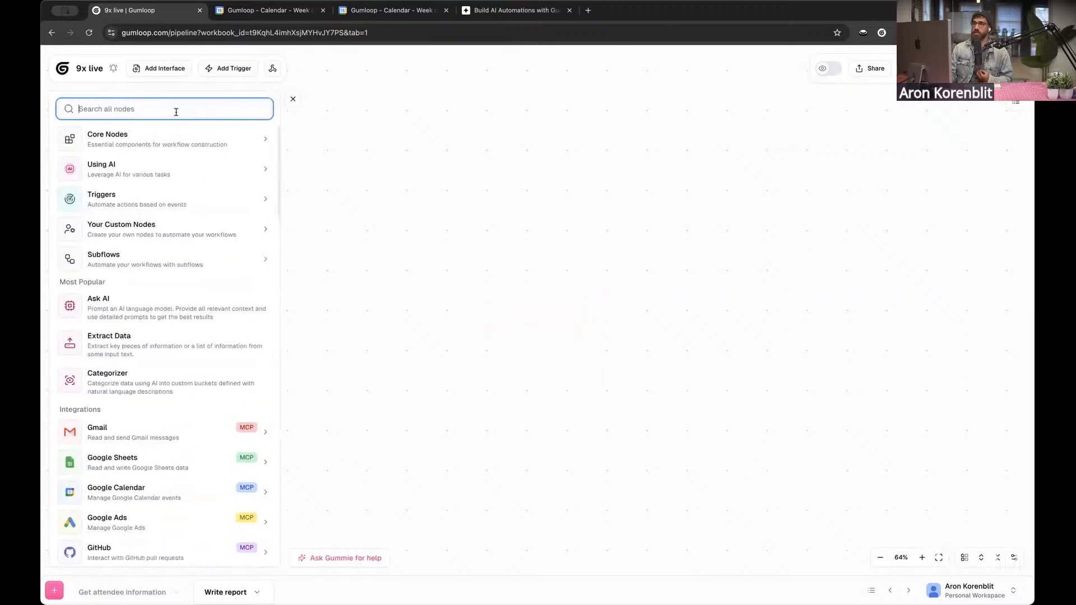
type("input")
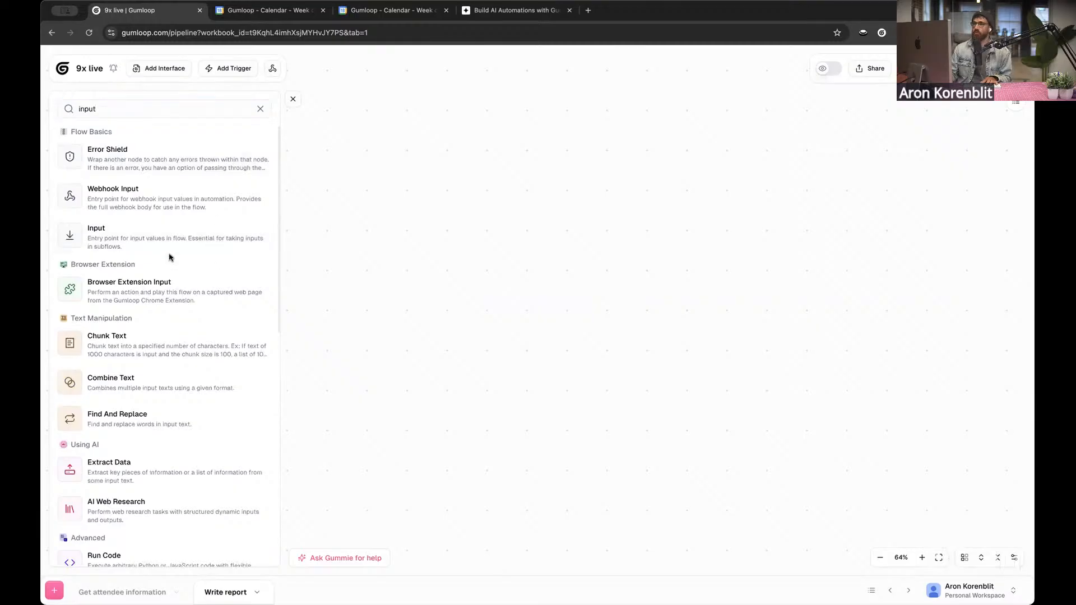
left_click_drag(230, 240, 576, 193)
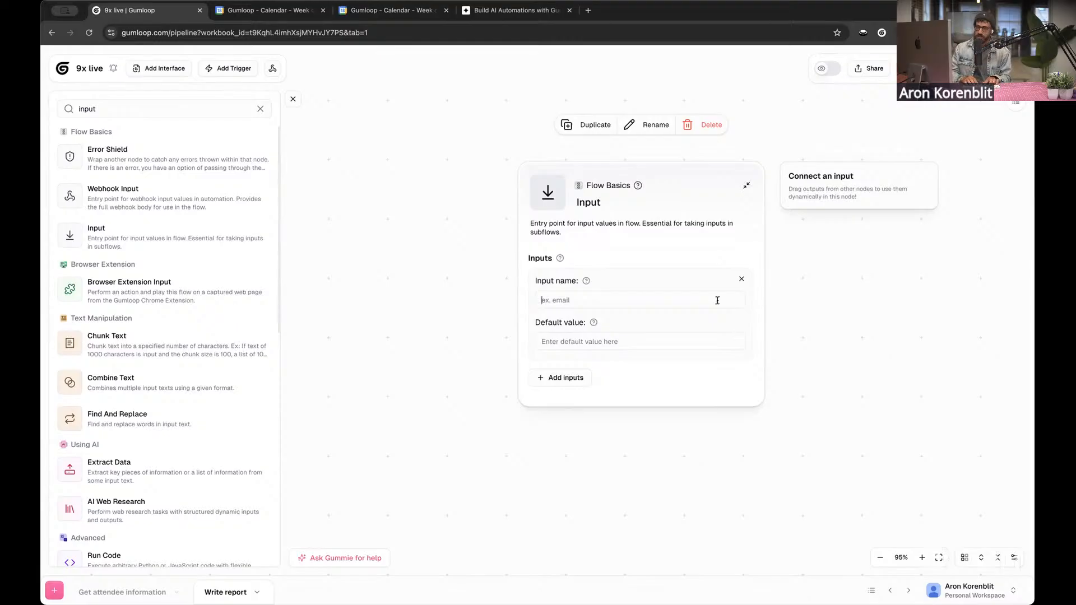
type("attendee")
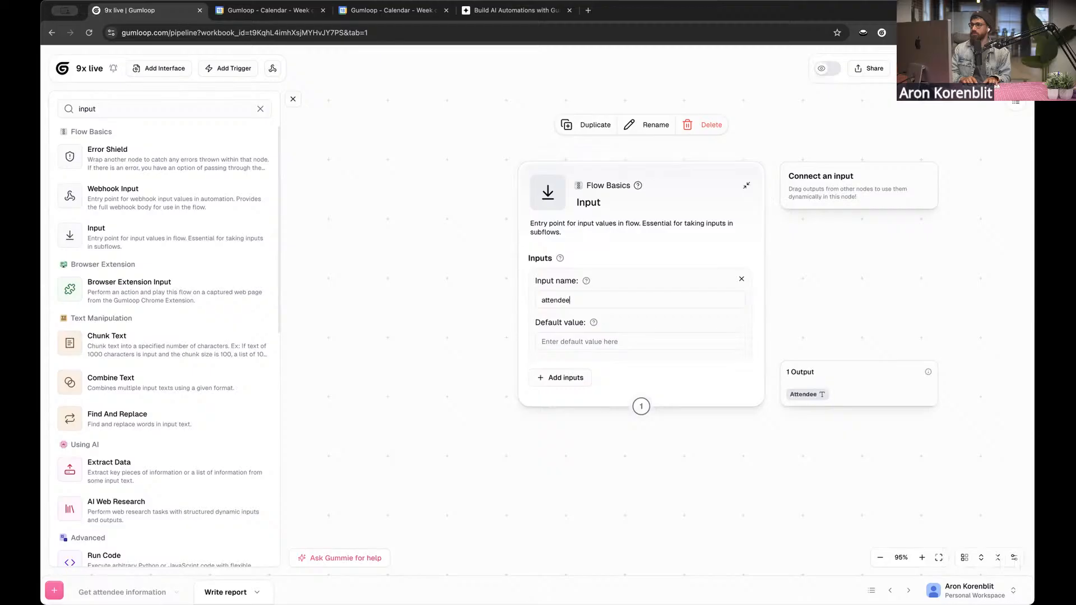
type("Email")
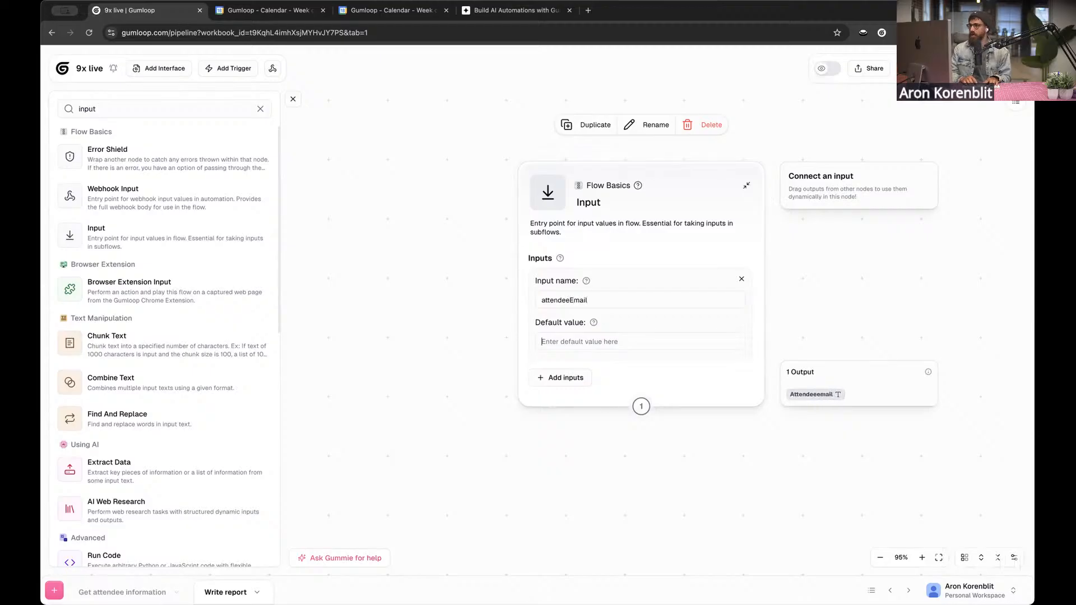
left_click_drag(652, 198, 623, 198)
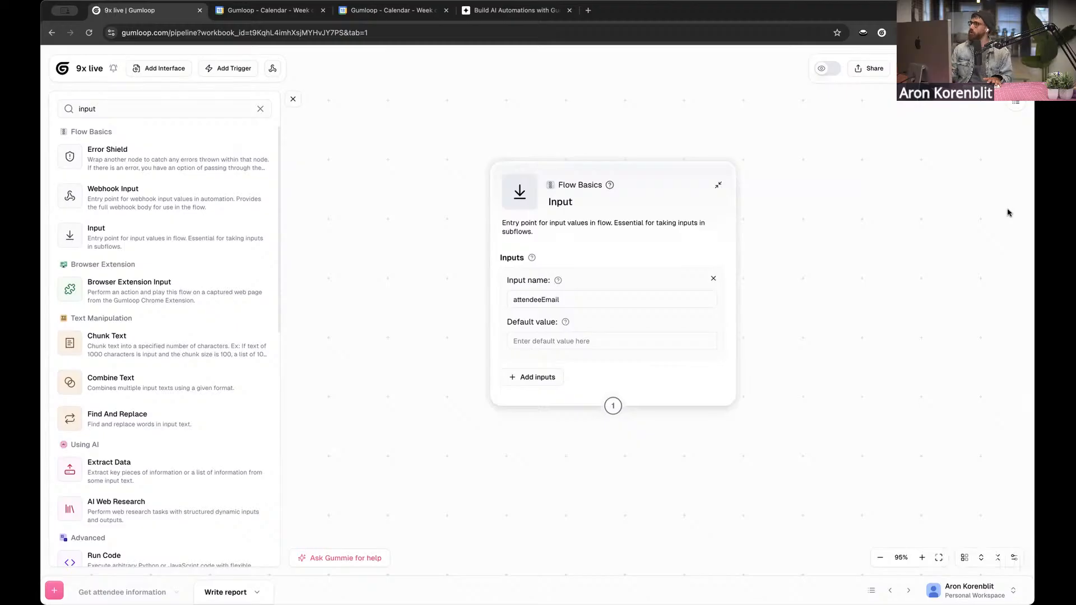
Enter a sample Airbnb attendee's email address as the default value of the attendeeEmail input
left_click(528, 341)
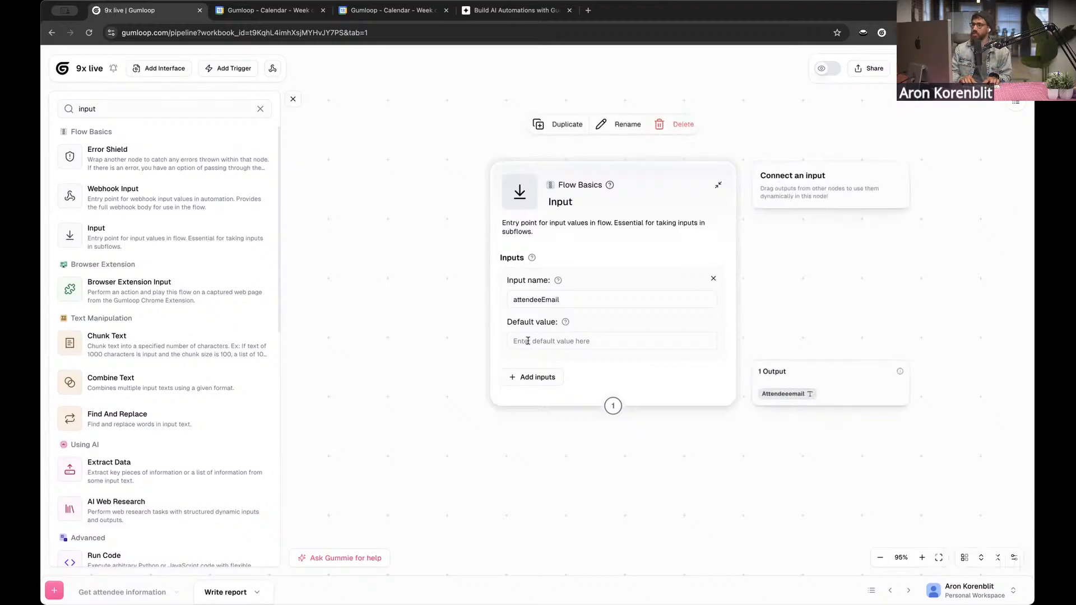
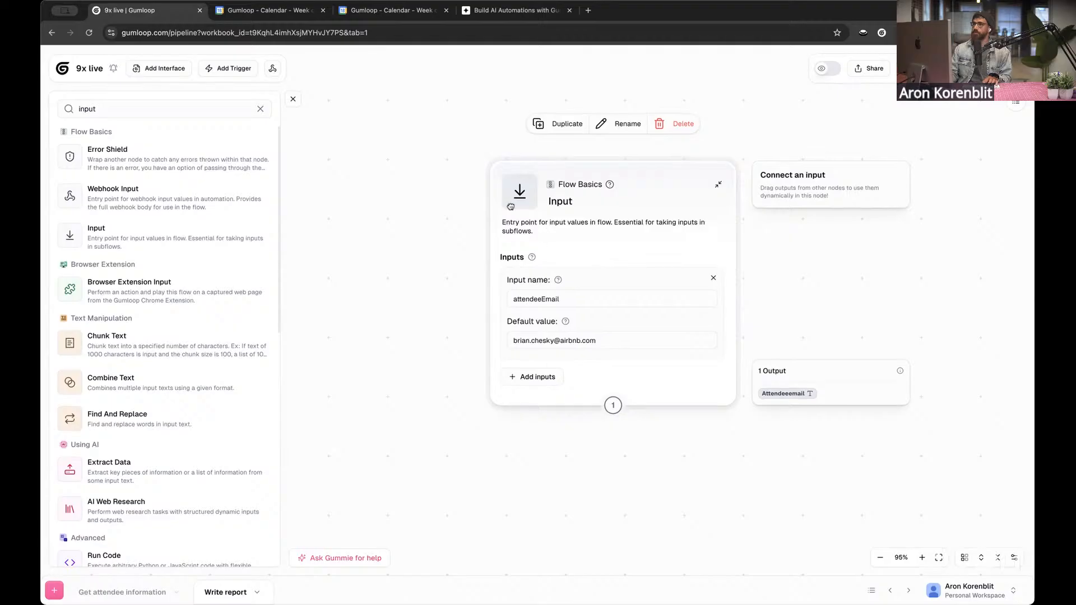
left_click_drag(416, 256, 376, 233)
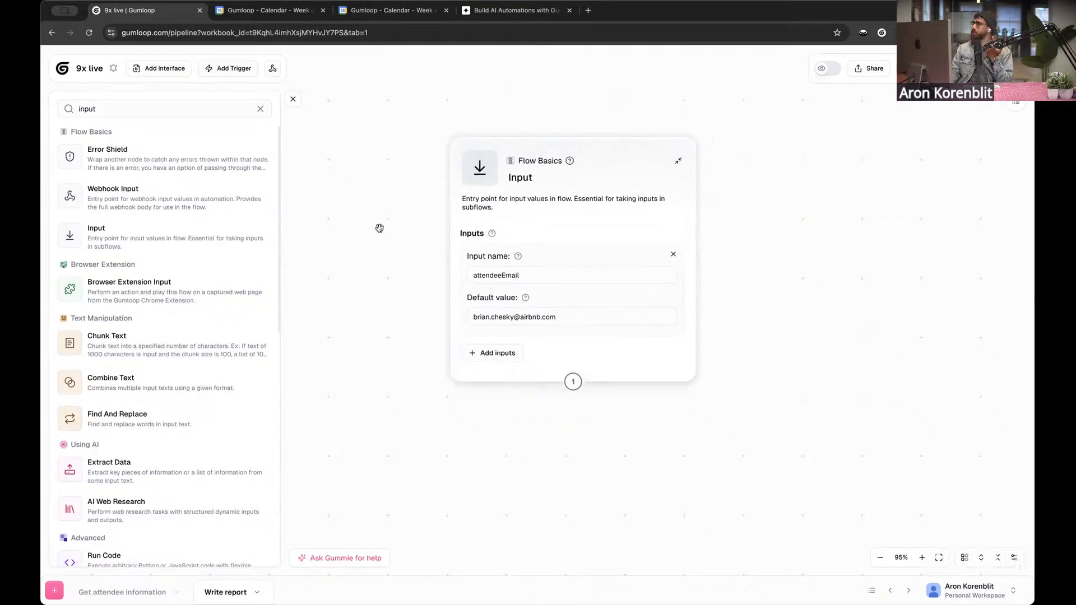
left_click(559, 317)
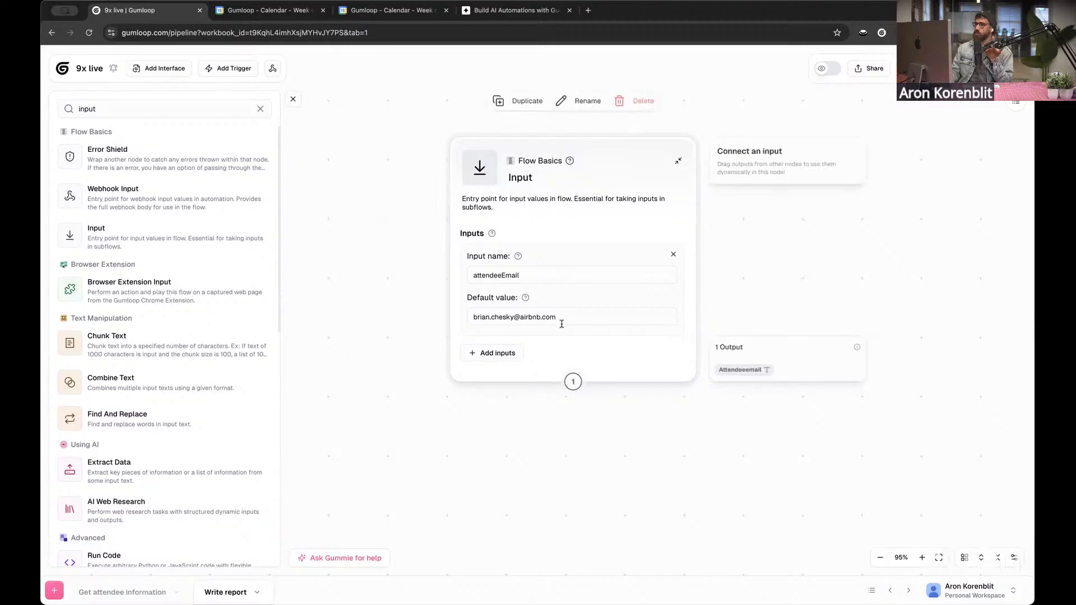
left_click_drag(558, 318, 522, 318)
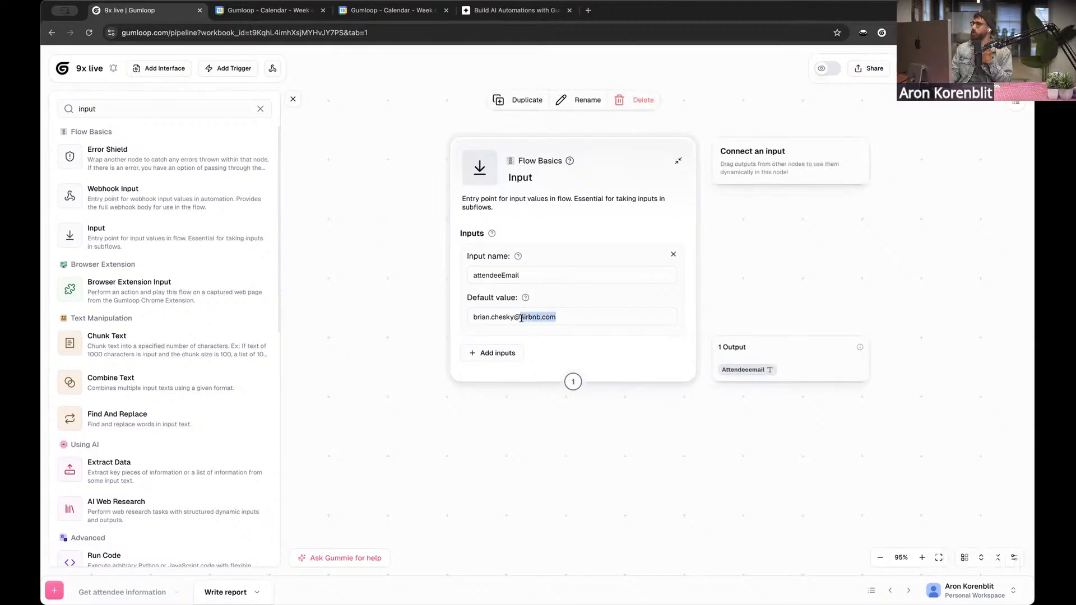
left_click(362, 241)
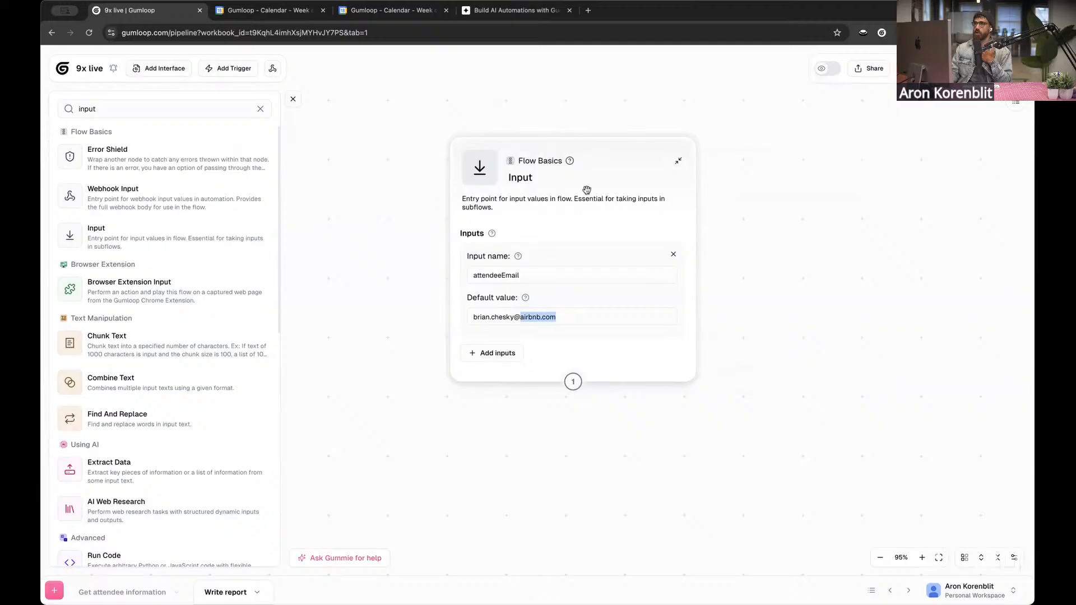
Find the Perplexity Web Search node in the node library and place it below the Input node
left_click_drag(534, 466, 544, 420)
scroll(543, 421, "down", 1)
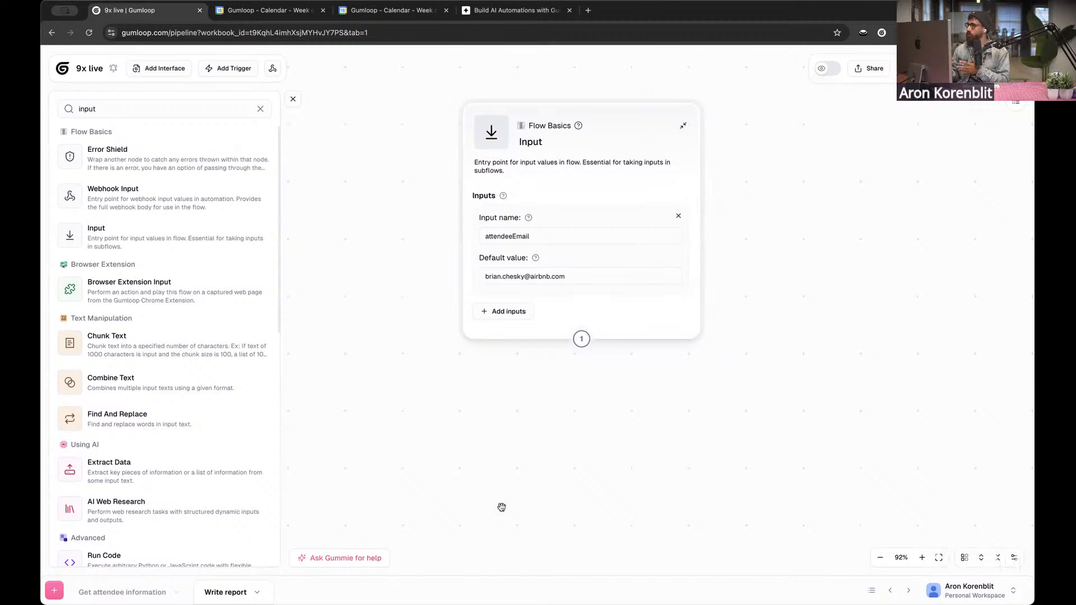
left_click(150, 110)
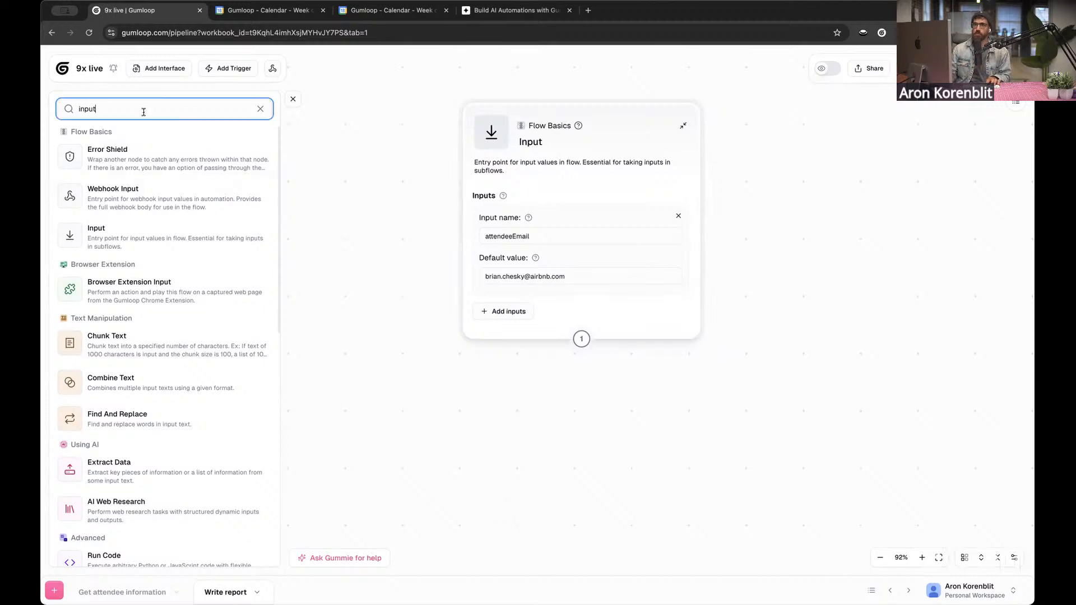
key("super+a")
key("BackSpace")
type("perple")
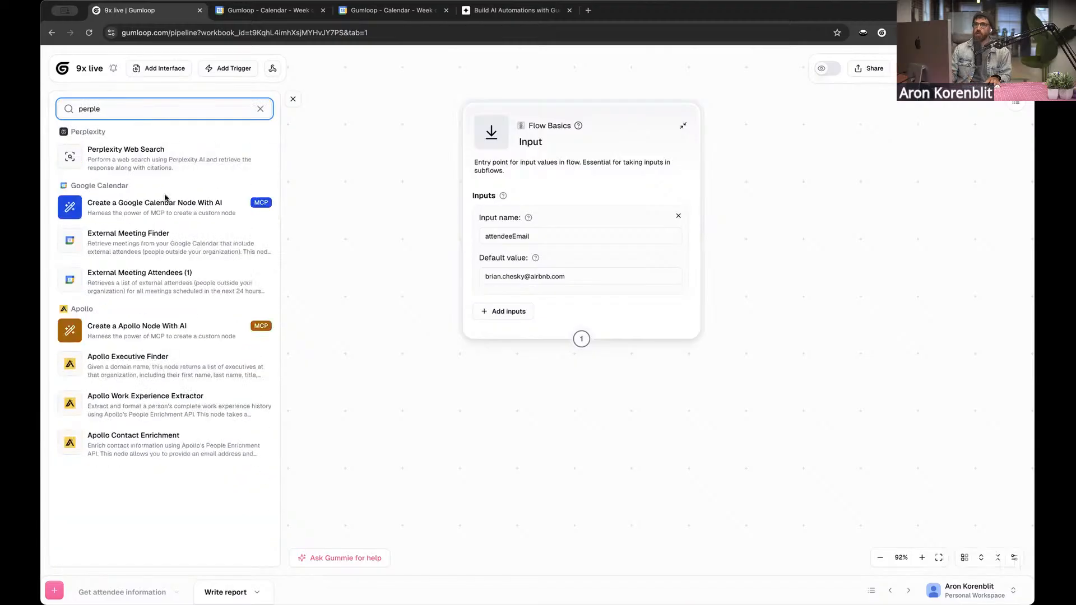
left_click_drag(158, 167, 432, 450)
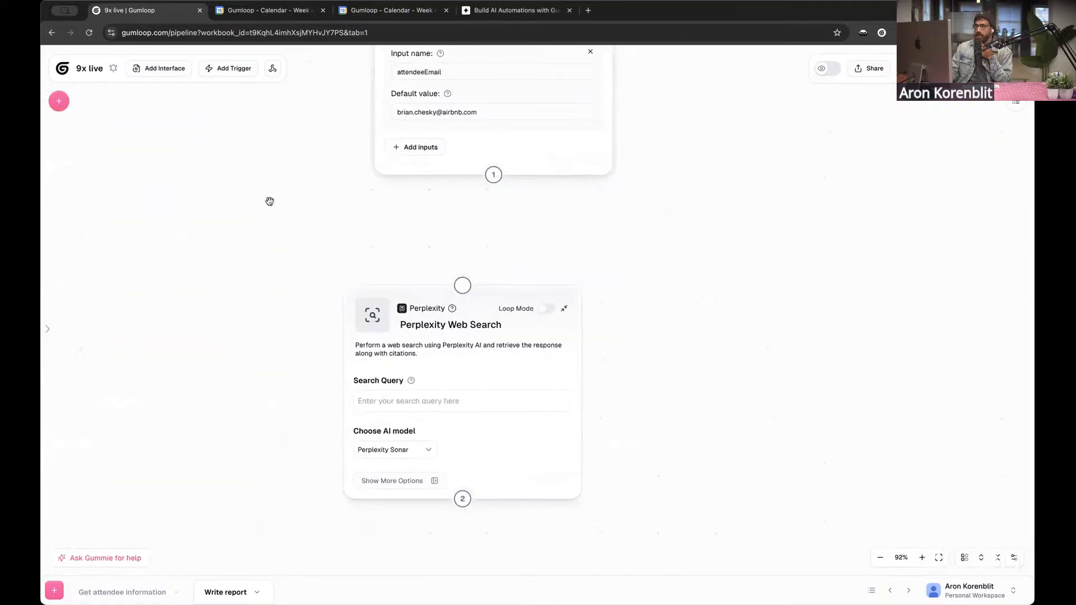
Set the Perplexity Web Search node's search query to "Give me recent news about <airbnb>"
left_click(444, 379)
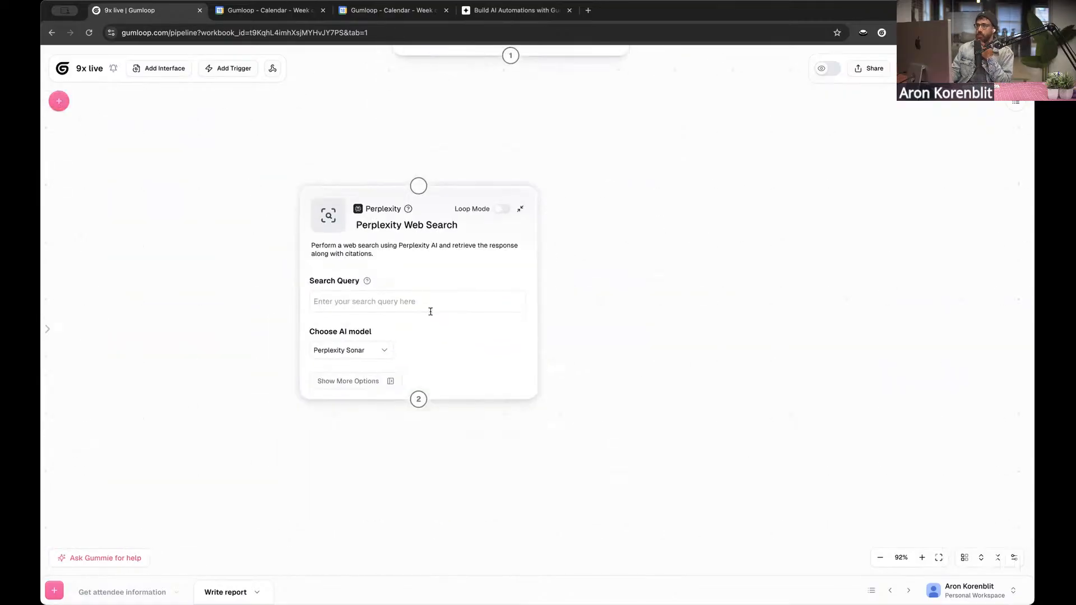
left_click(427, 303)
type("Gi")
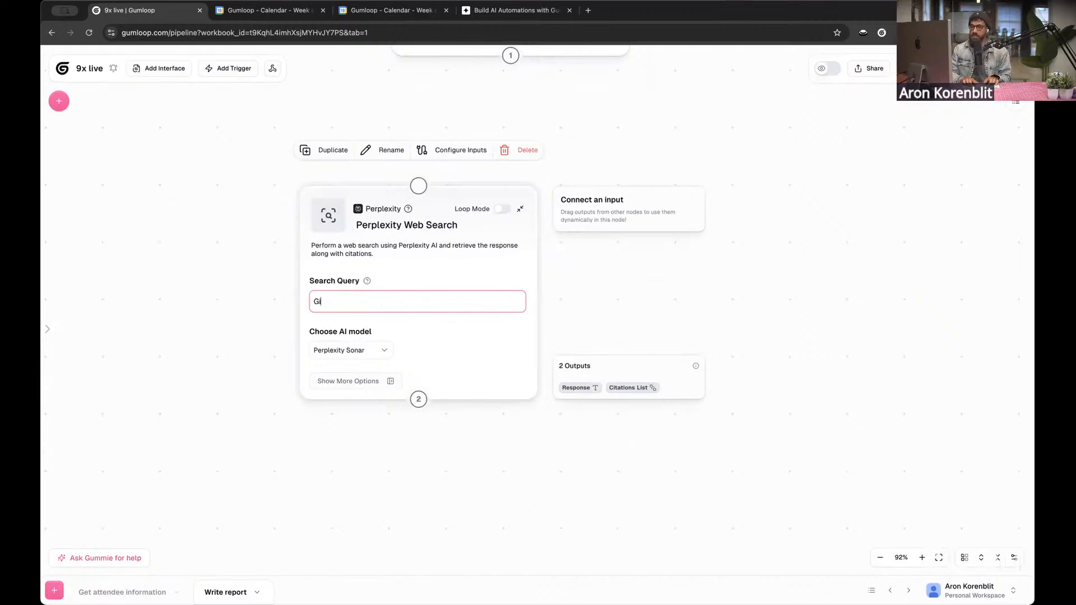
type("ve me recent news ab")
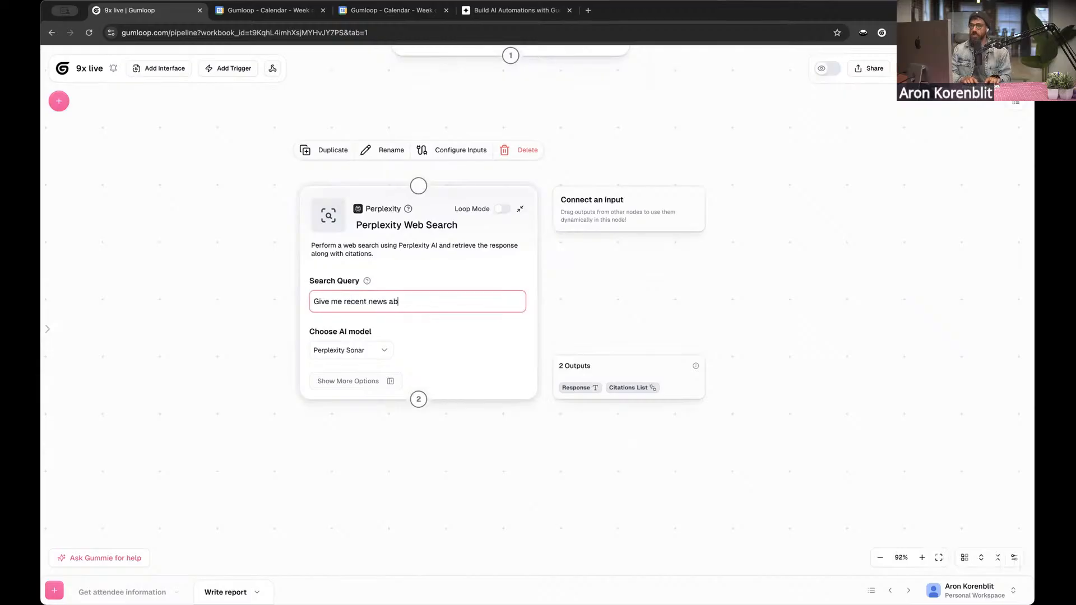
type("out <")
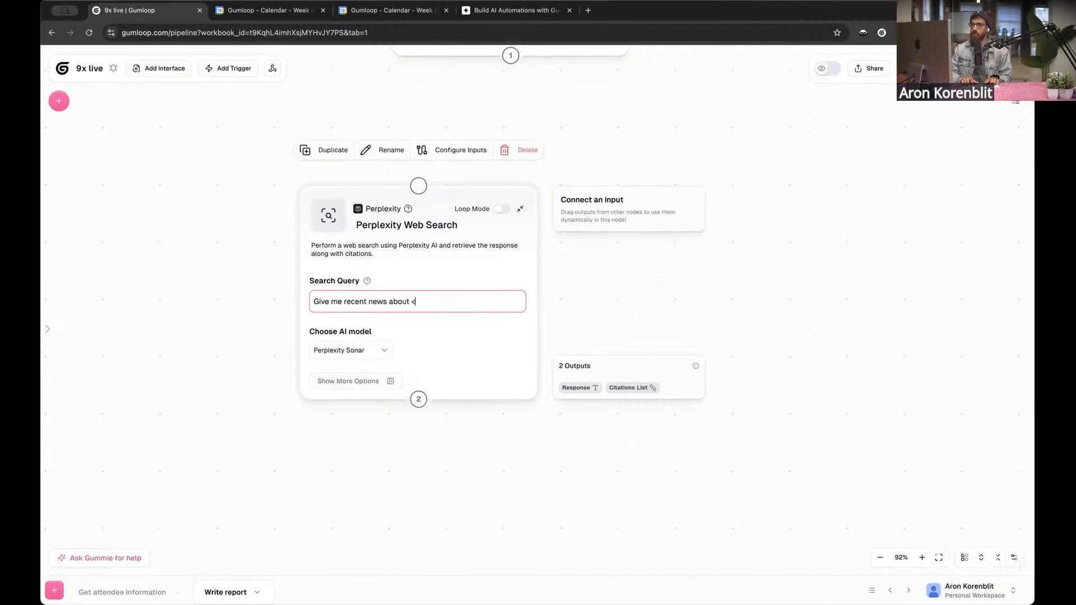
type("airbnb>")
Remove the <airbnb> placeholder from the search query and connect the Input node's output to the Perplexity Web Search node
left_click(211, 230)
left_click_drag(219, 213, 266, 370)
mouse_move(478, 116)
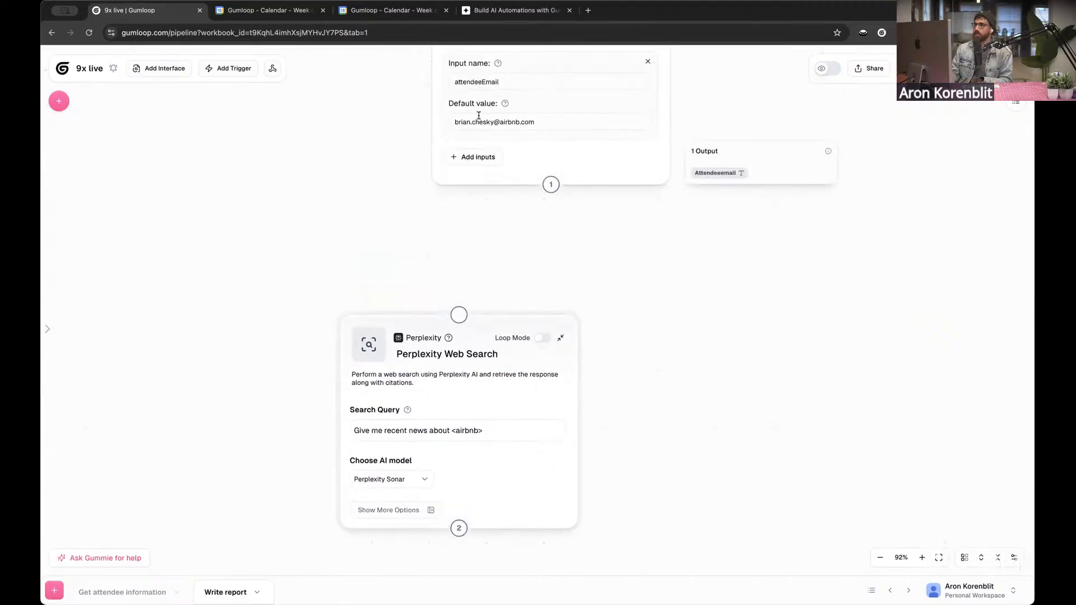
left_click_drag(414, 156, 385, 180)
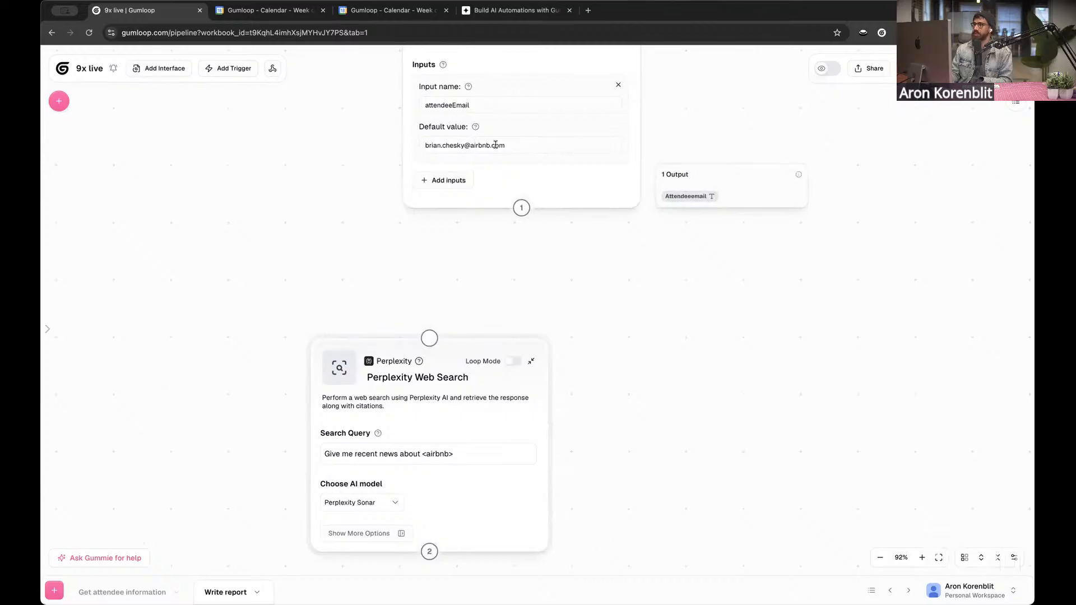
left_click(420, 454)
left_click_drag(419, 454, 454, 454)
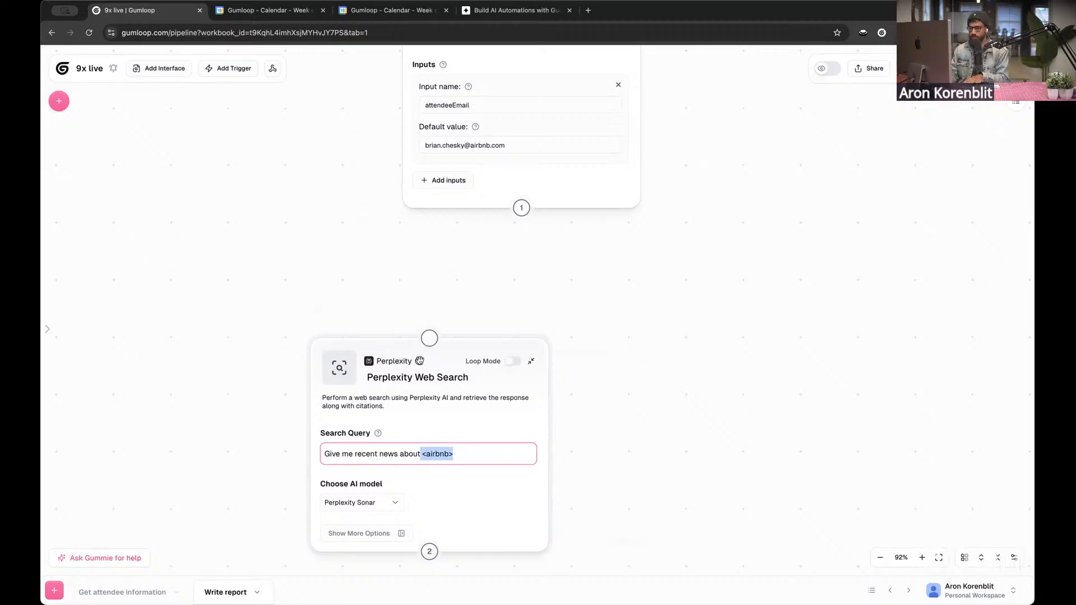
key("BackSpace")
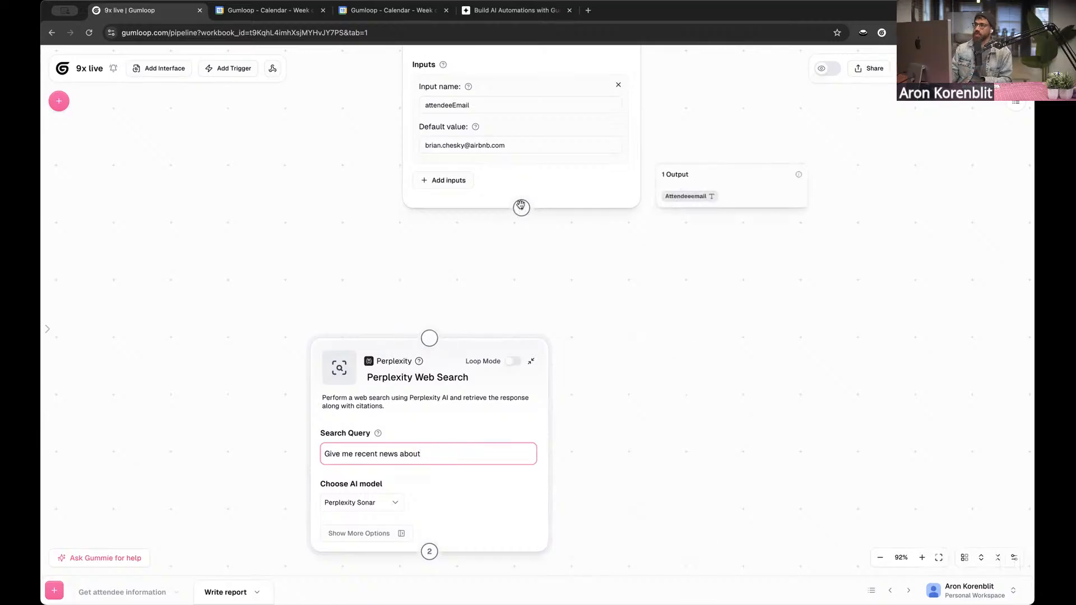
left_click_drag(521, 208, 429, 338)
scroll(331, 254, "down", 2)
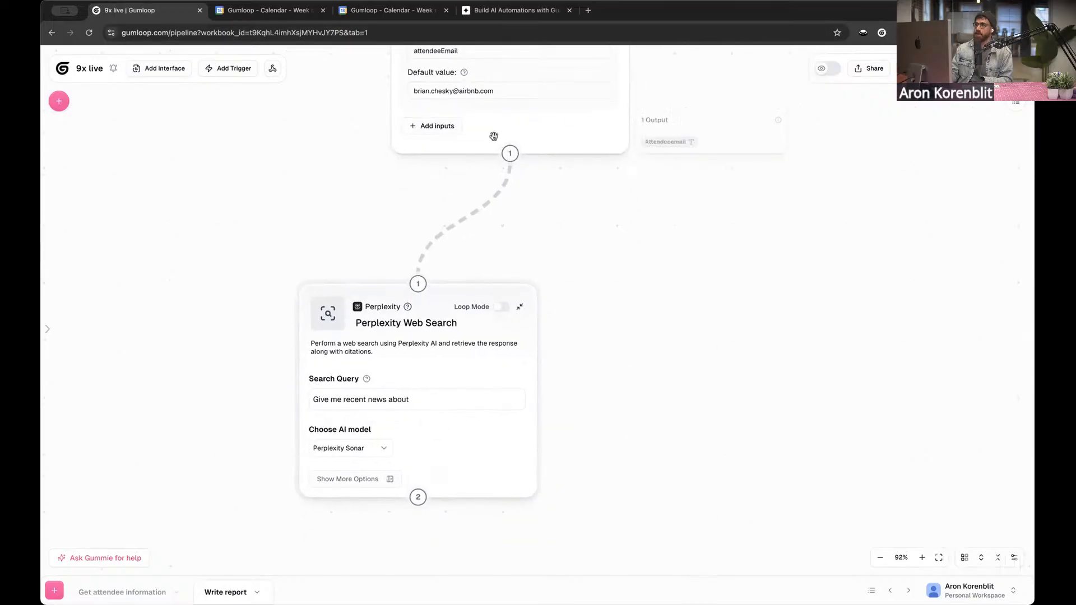
Try inserting the Attendeeemail variable from the Input node at the end of the search query
mouse_move(485, 355)
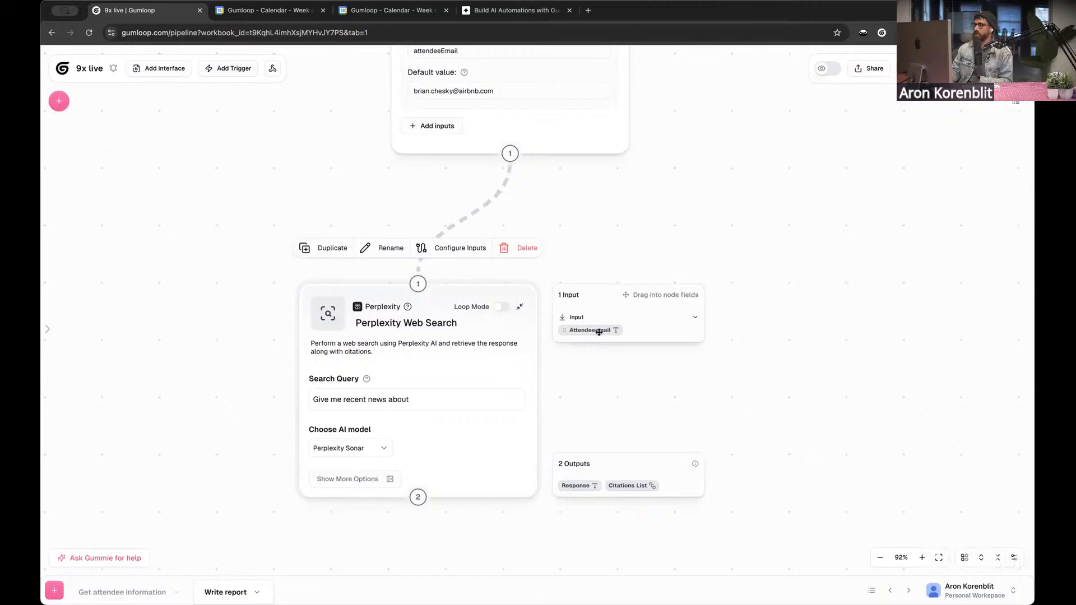
left_click(497, 395)
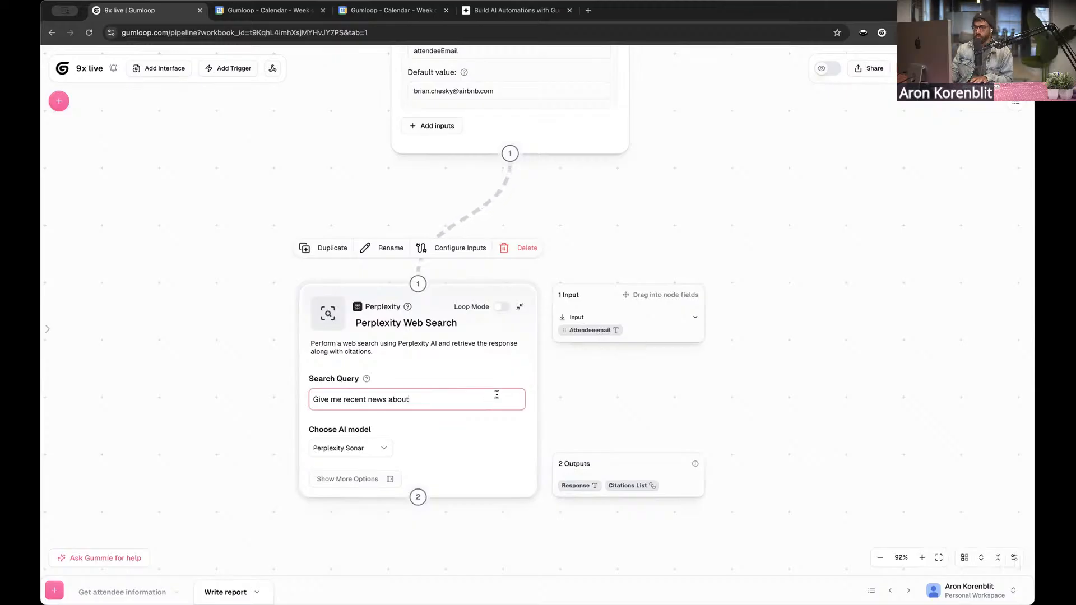
left_click(592, 326)
left_click(592, 326)
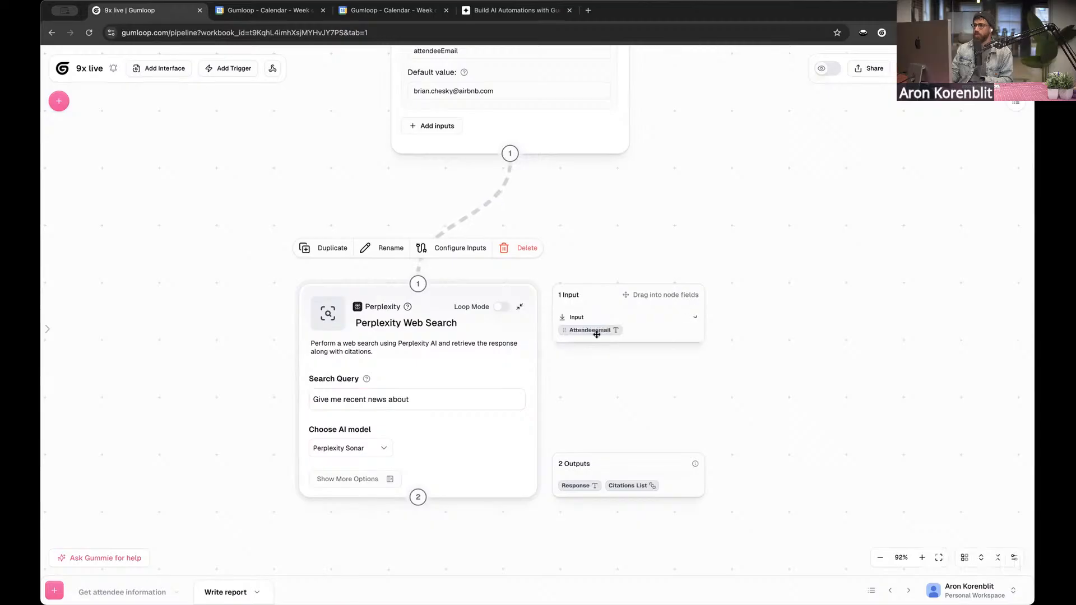
left_click(498, 401)
left_click_drag(497, 402, 498, 401)
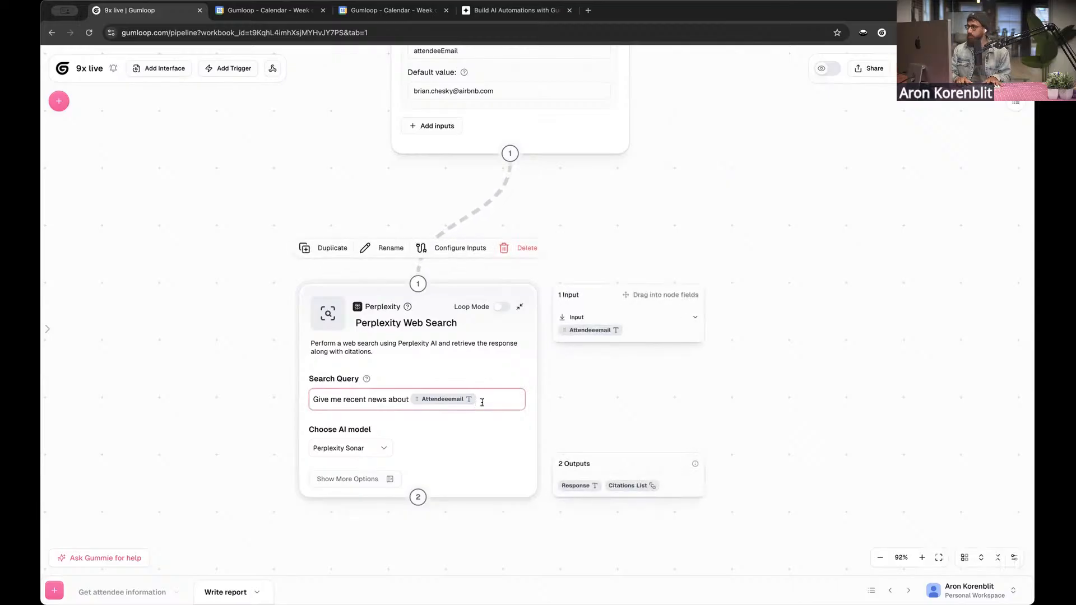
Delete the Attendeeemail variable, try the @ variable lookup, and clear it so the query ends after "about"
key("BackSpace")
type("@")
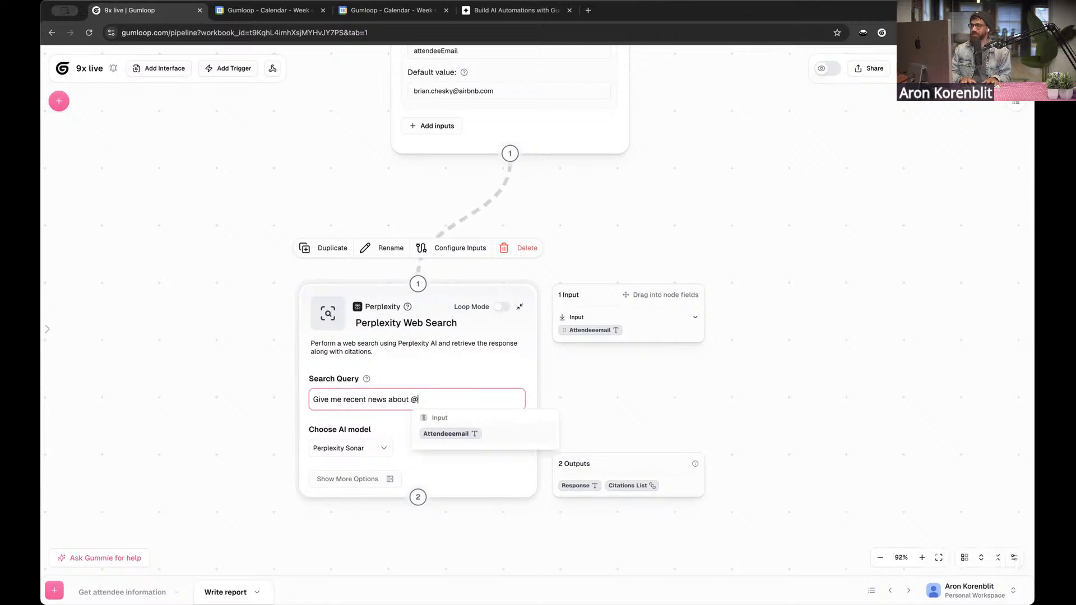
key("BackSpace")
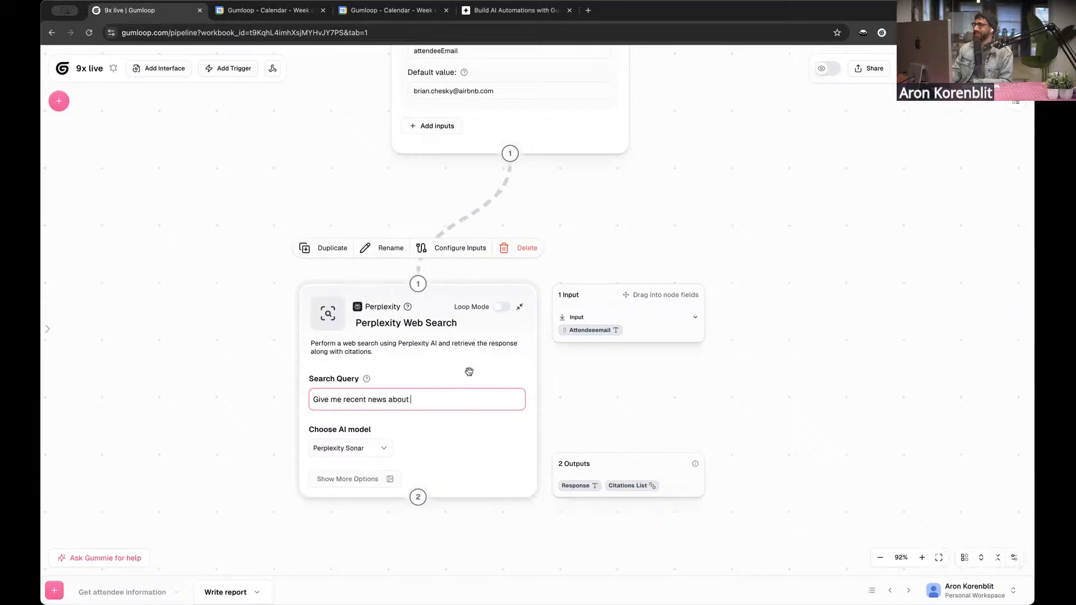
left_click(599, 304)
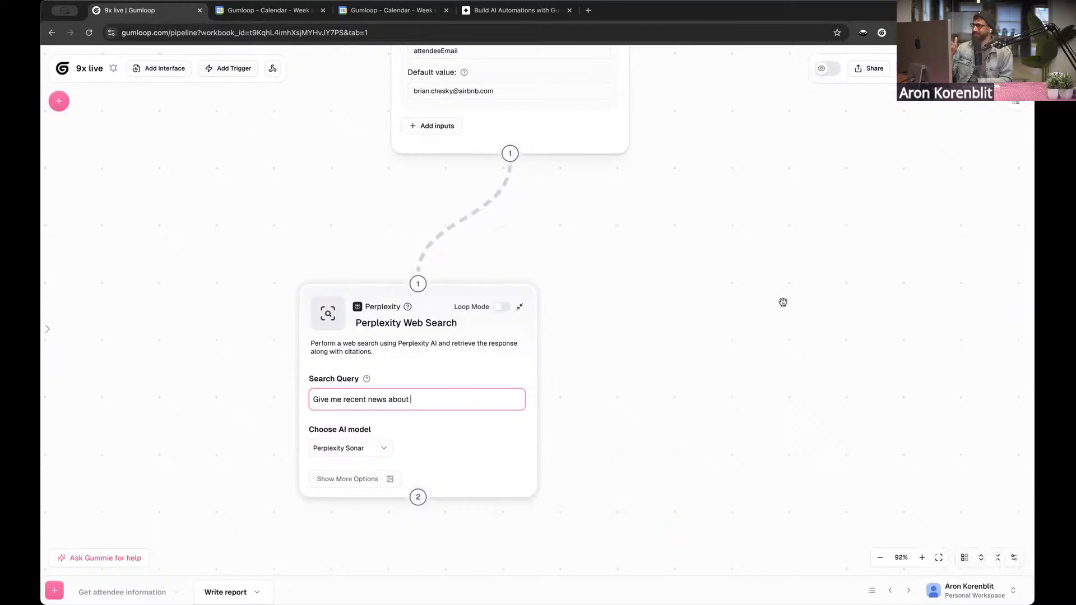
scroll(686, 289, "up", 2)
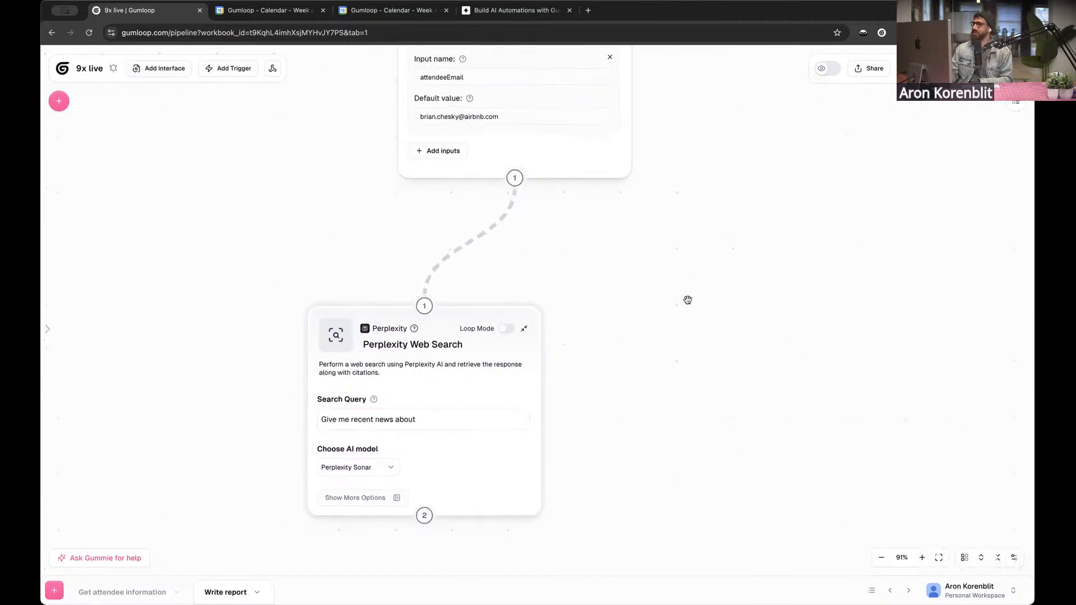
Try adding the Attendeeemail variable to the end of the Perplexity search query, then delete it again
scroll(688, 300, "down", 2)
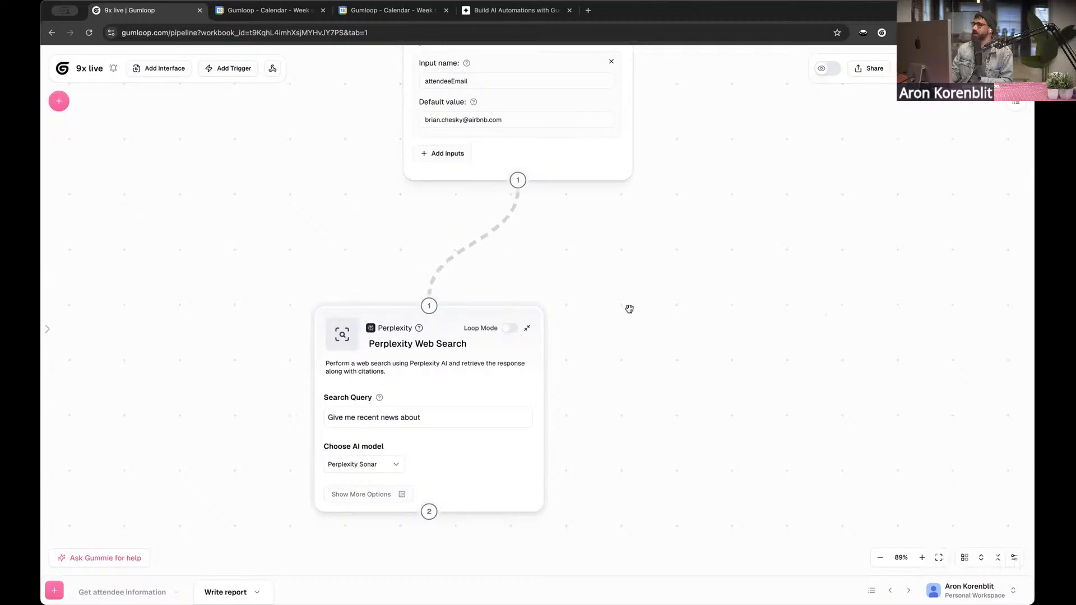
left_click(451, 418)
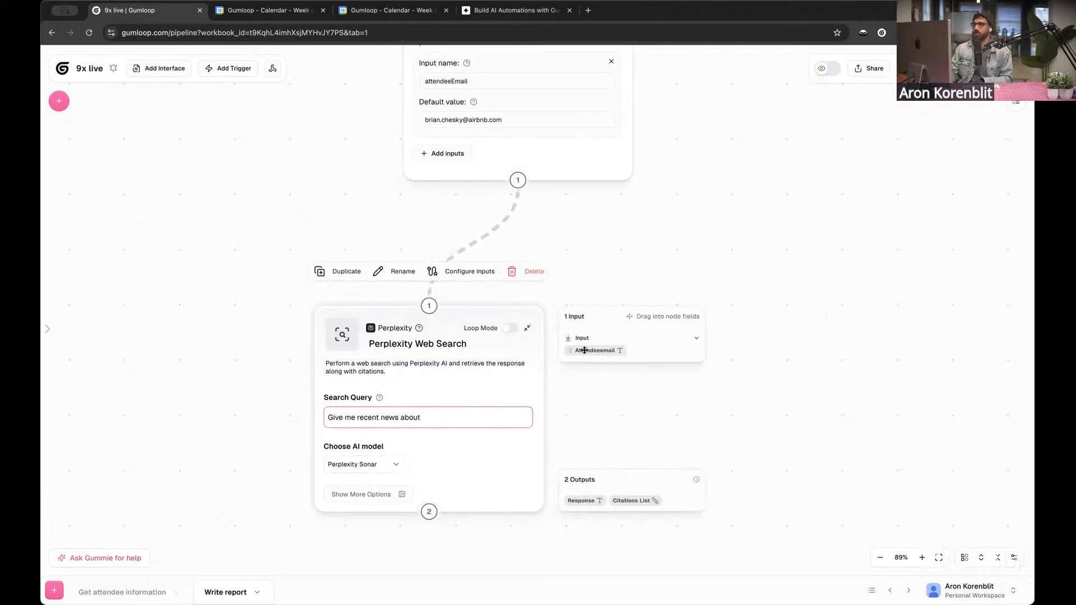
left_click_drag(584, 350, 479, 421)
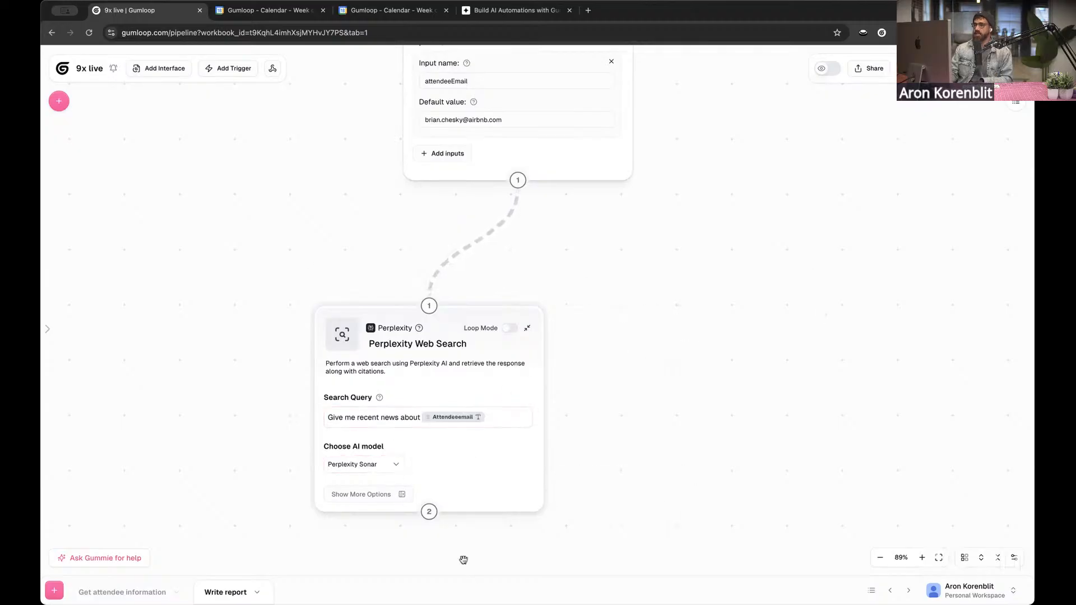
left_click(459, 418)
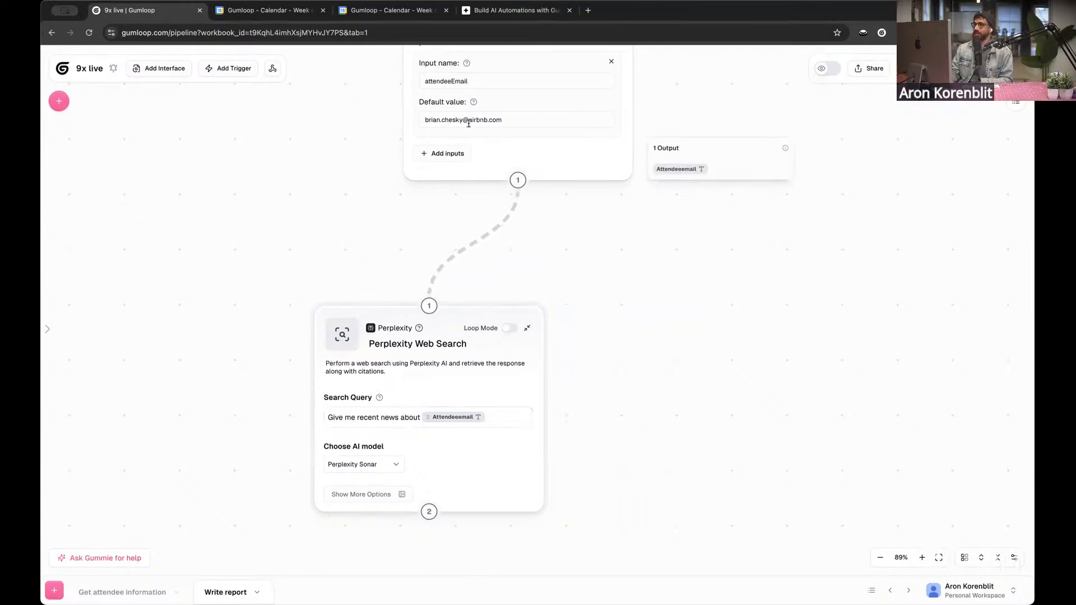
double_click(498, 119)
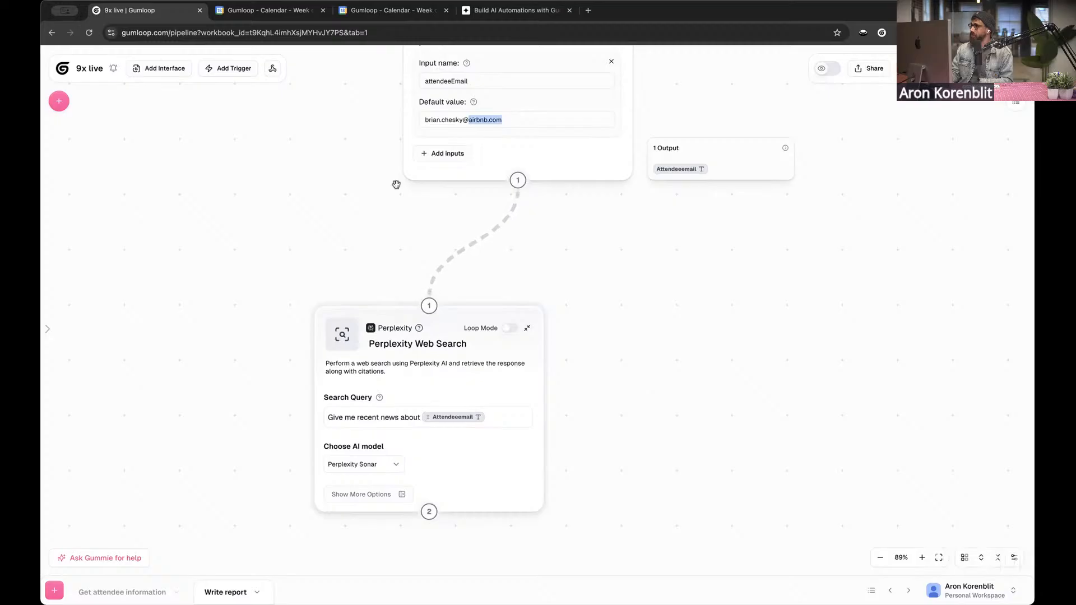
left_click_drag(261, 231, 244, 214)
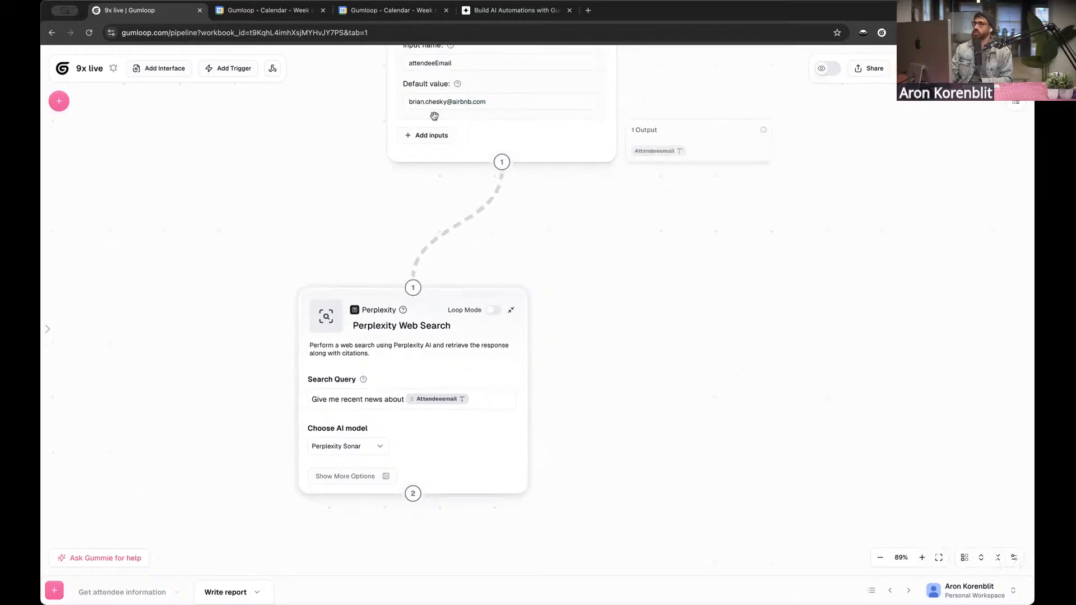
left_click(482, 397)
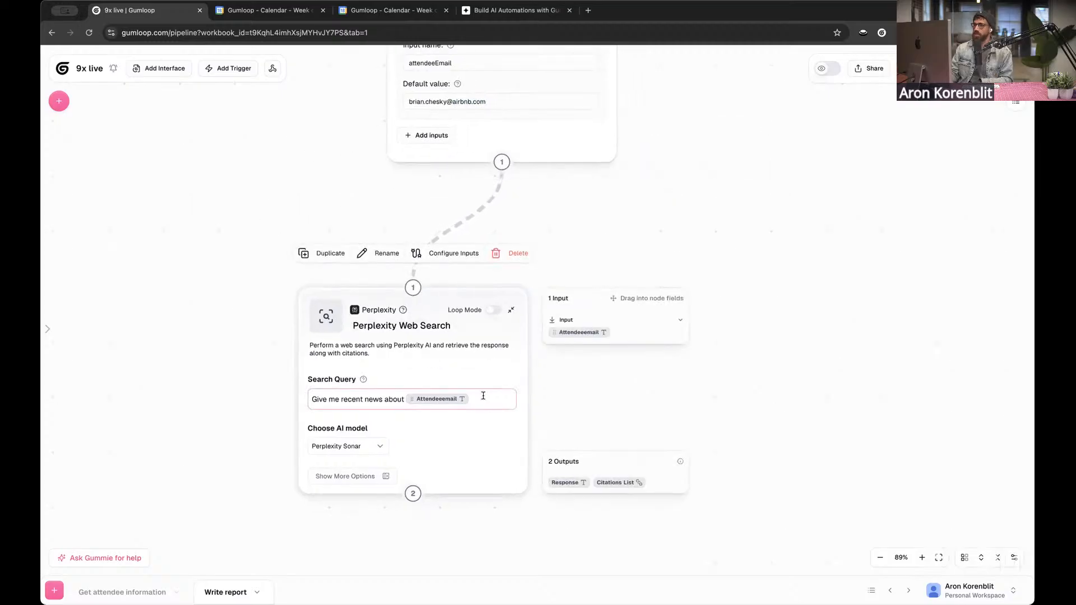
key("BackSpace")
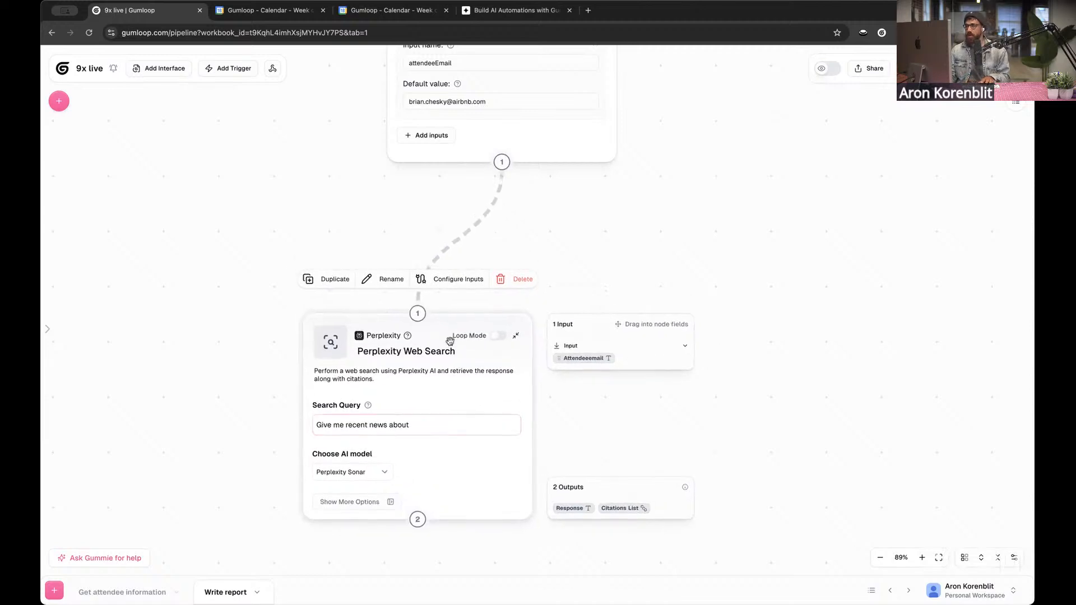
Remove the connection between the Input and Perplexity Web Search nodes and move the Perplexity node farther below the Input node
left_click(465, 236)
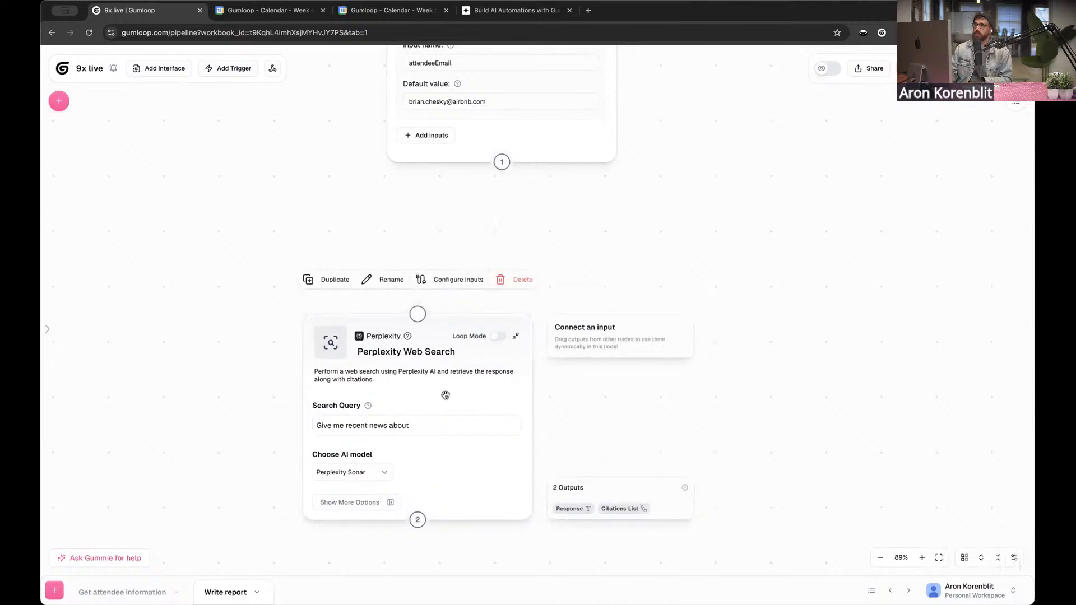
left_click_drag(433, 233, 455, 232)
scroll(480, 259, "down", 3)
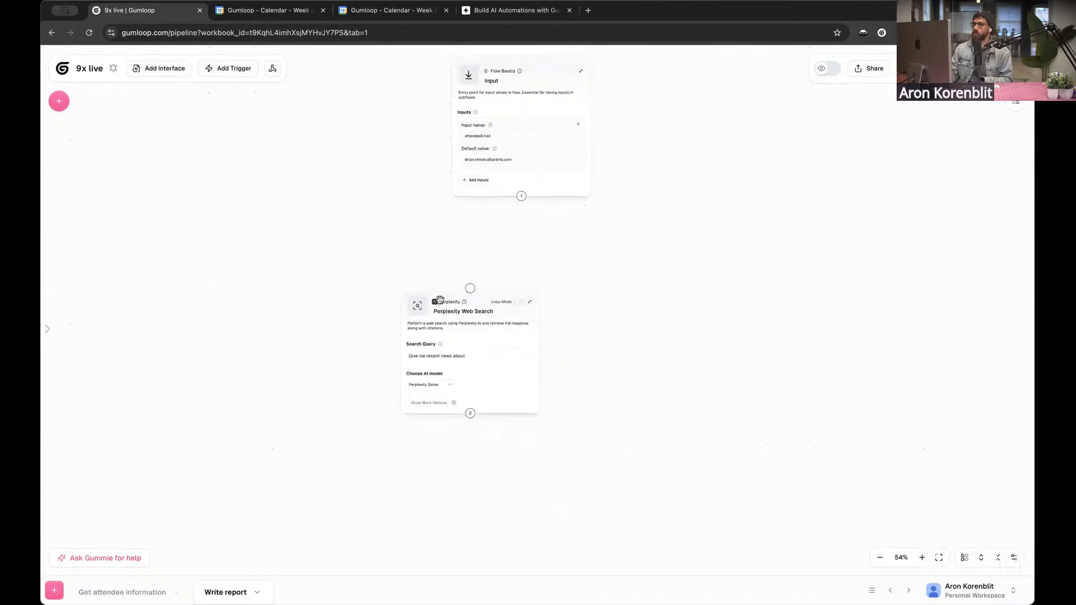
left_click_drag(447, 309, 330, 374)
left_click_drag(434, 265, 450, 301)
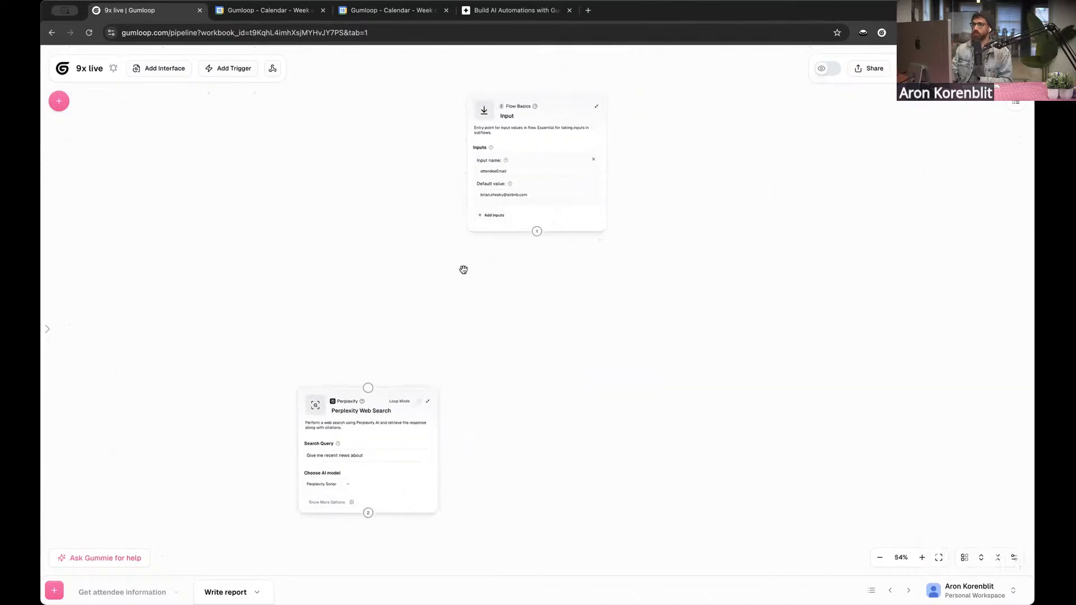
Search the node library for "extract", clear the search, and browse to the Using AI nodes
left_click(55, 101)
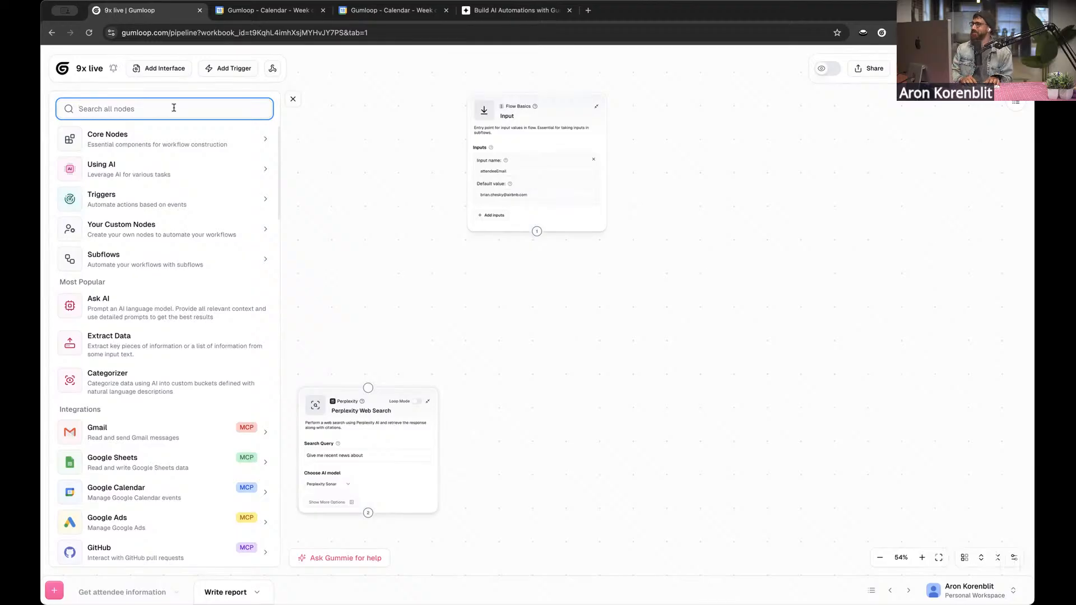
type("extract")
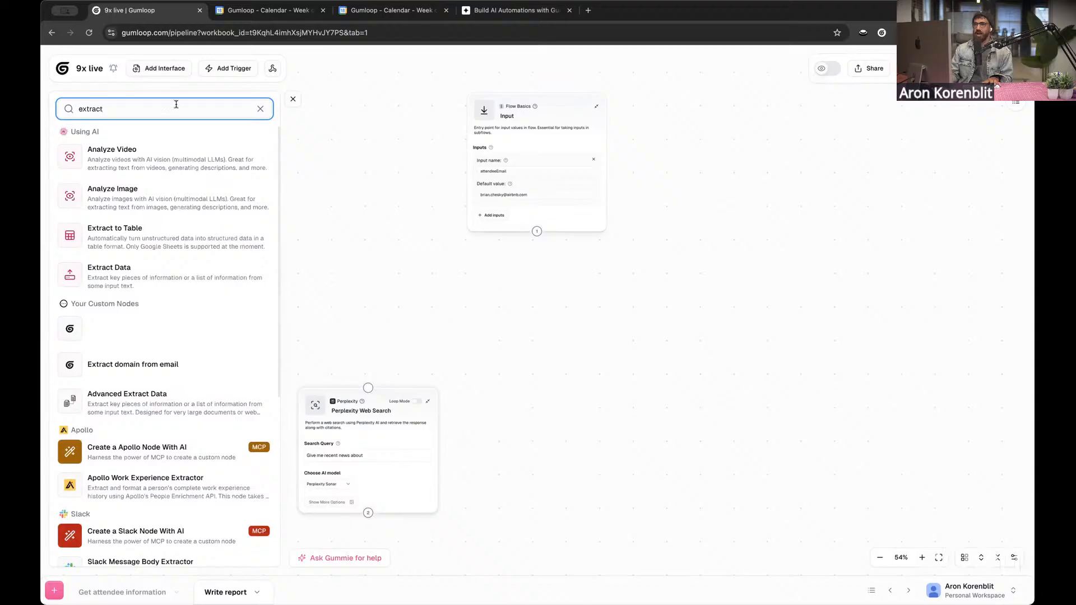
left_click(259, 109)
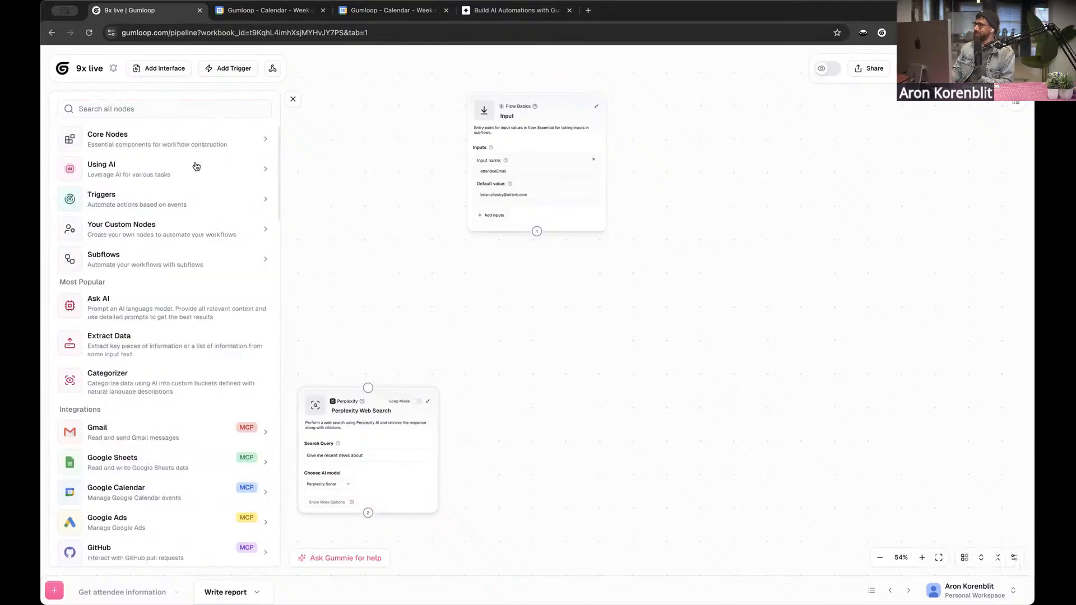
scroll(196, 162, "down", 1)
scroll(197, 167, "up", 1)
scroll(197, 166, "down", 2)
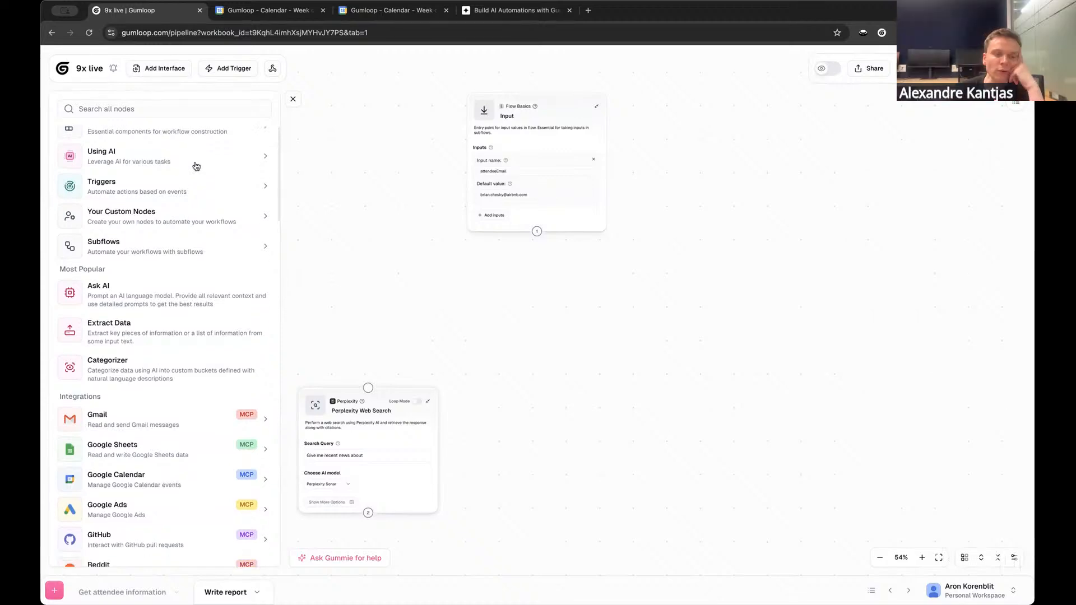
scroll(196, 166, "up", 2)
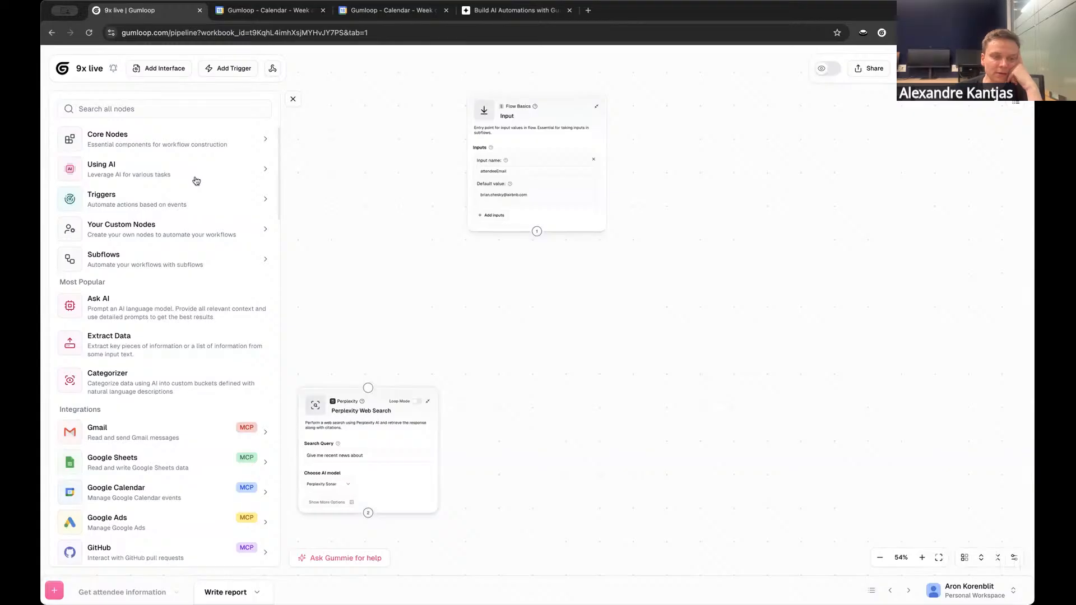
left_click(196, 179)
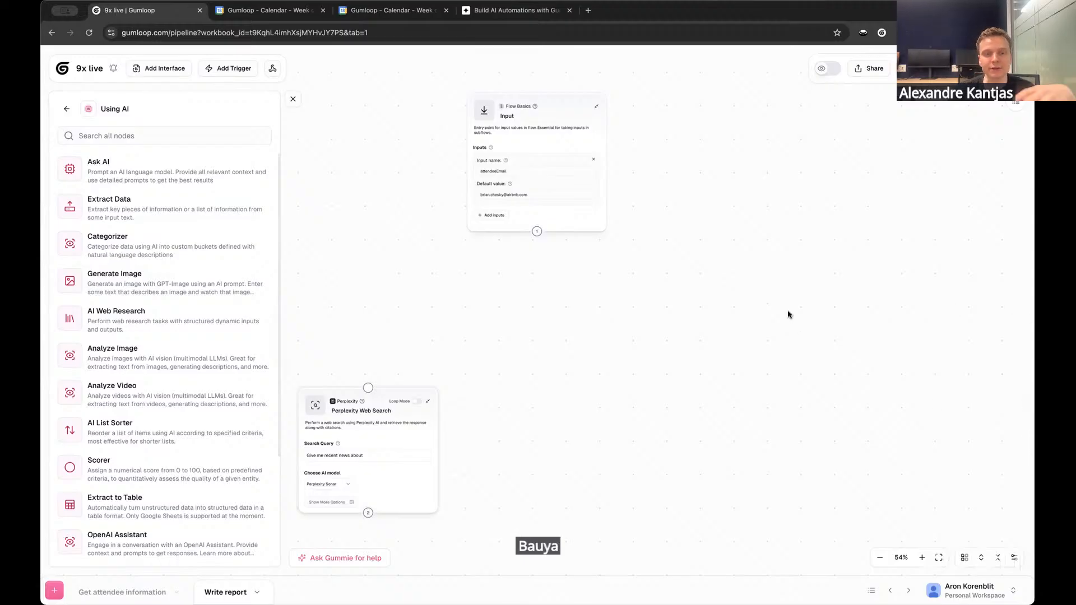
left_click_drag(600, 311, 641, 308)
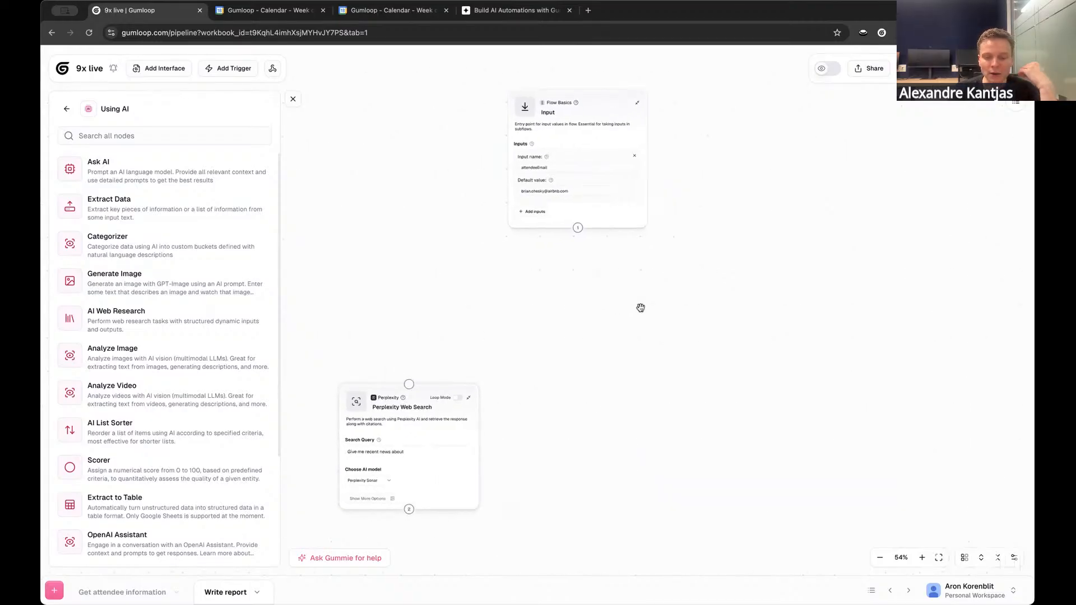
left_click(129, 137)
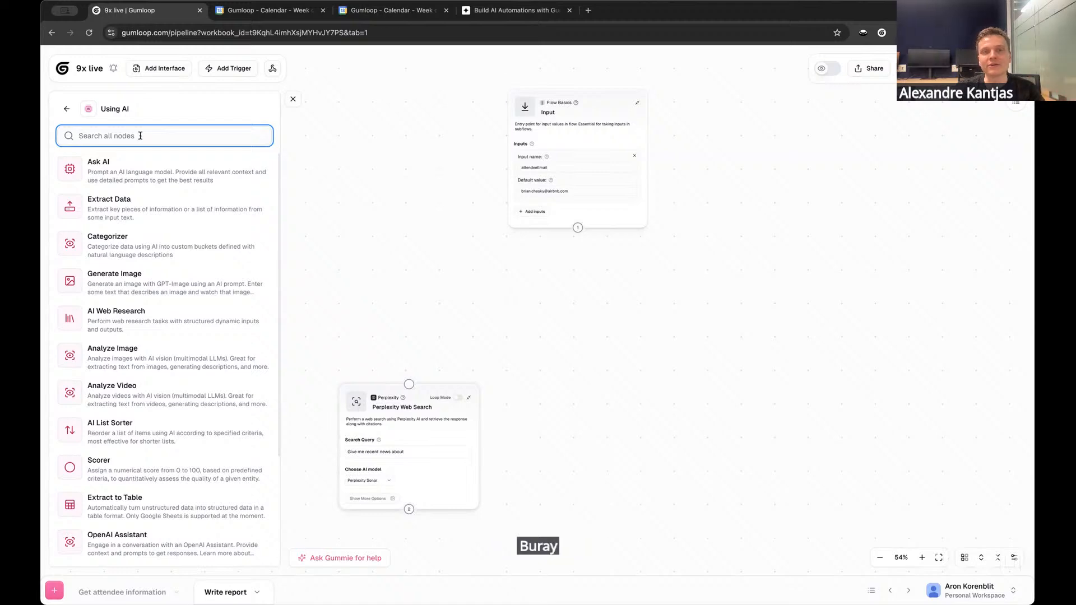
left_click_drag(389, 426, 388, 454)
scroll(423, 281, "down", 1)
scroll(423, 281, "left", 1)
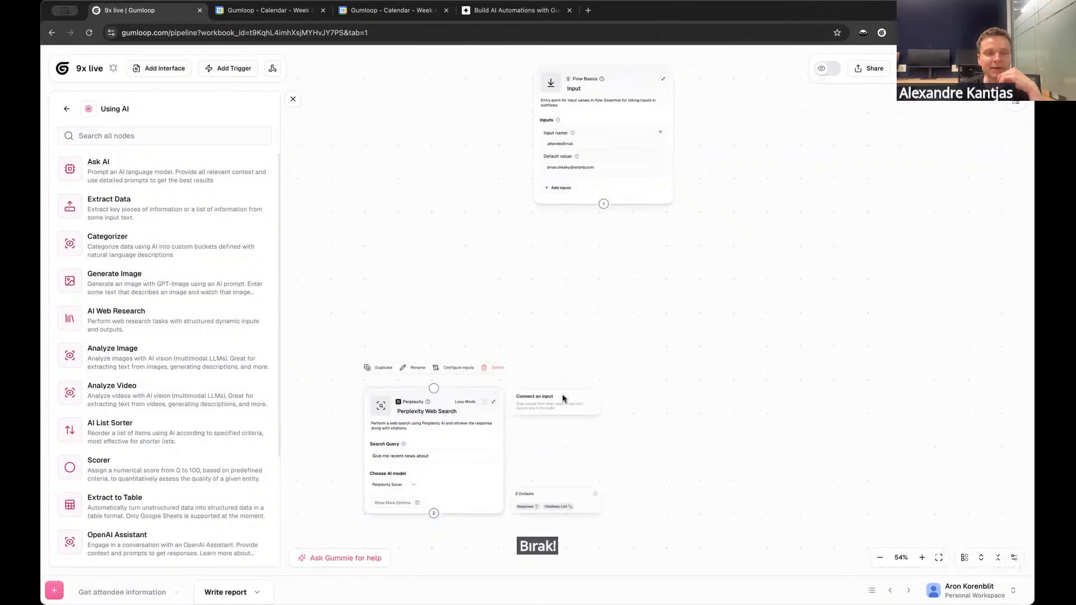
left_click_drag(564, 312, 588, 310)
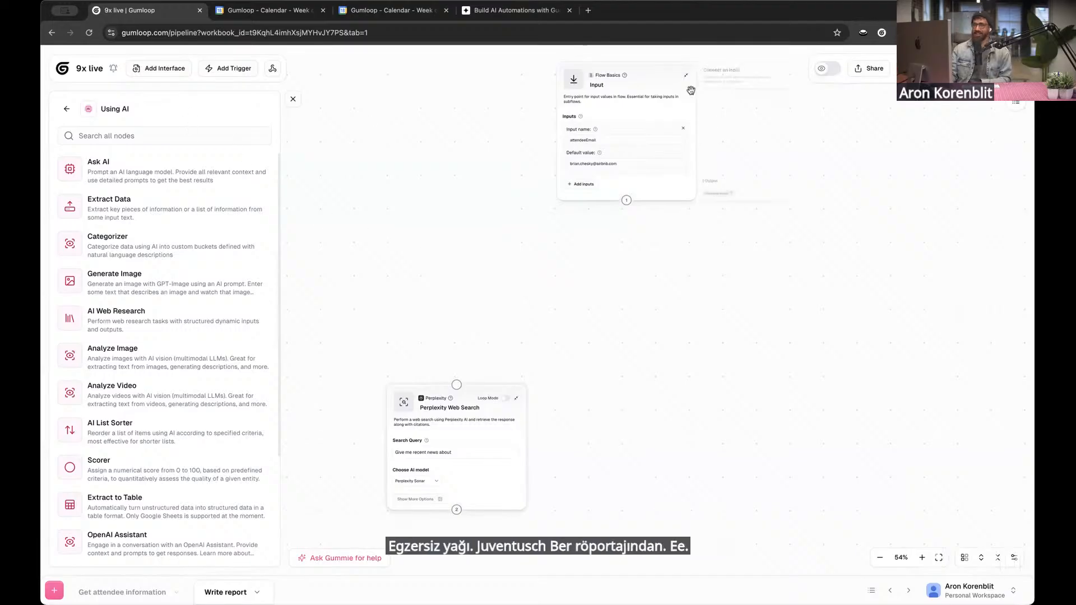
Add an Extract Data node from the Using AI category between the Input and Perplexity Web Search nodes and close the node library
left_click(65, 109)
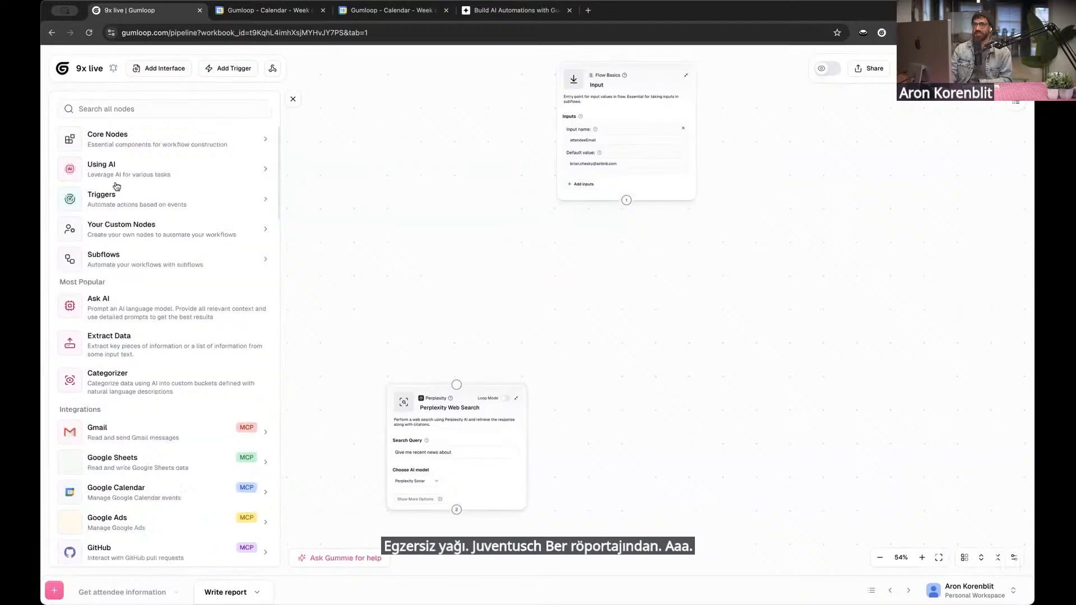
left_click(126, 172)
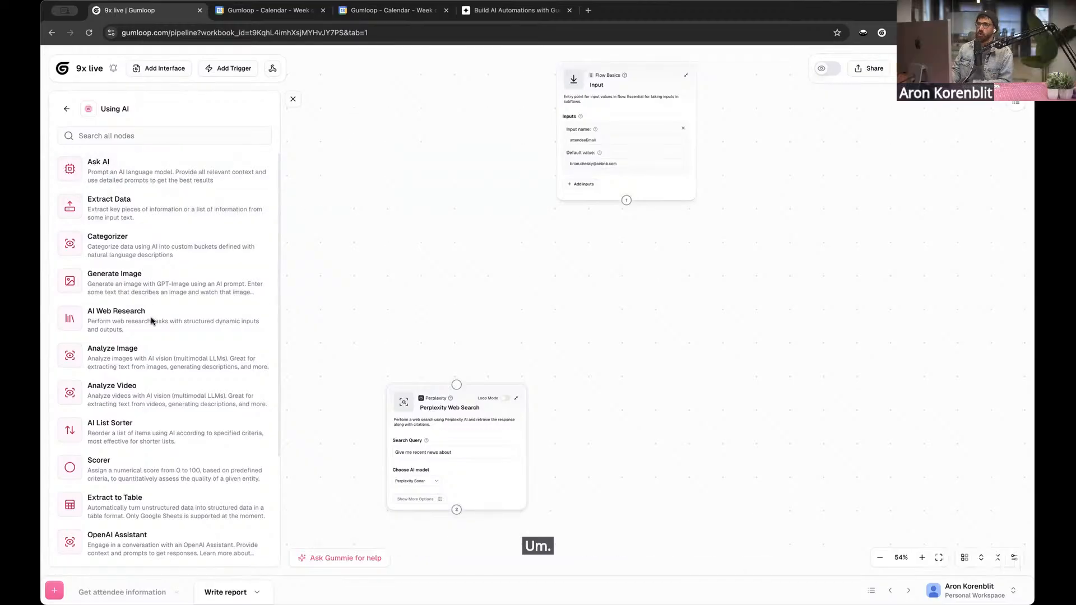
scroll(149, 354, "down", 1)
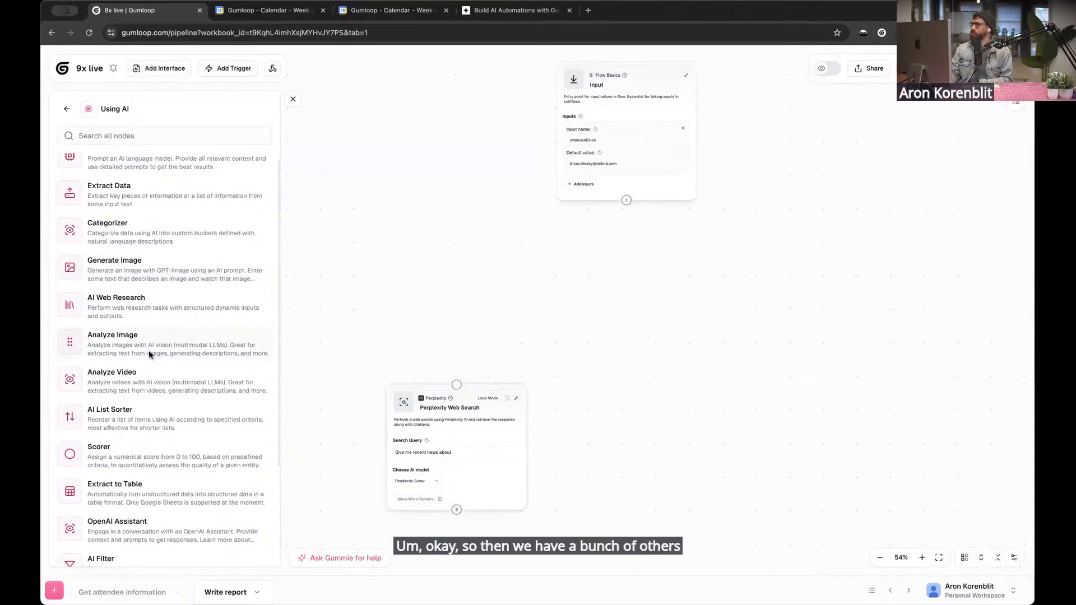
scroll(149, 354, "up", 1)
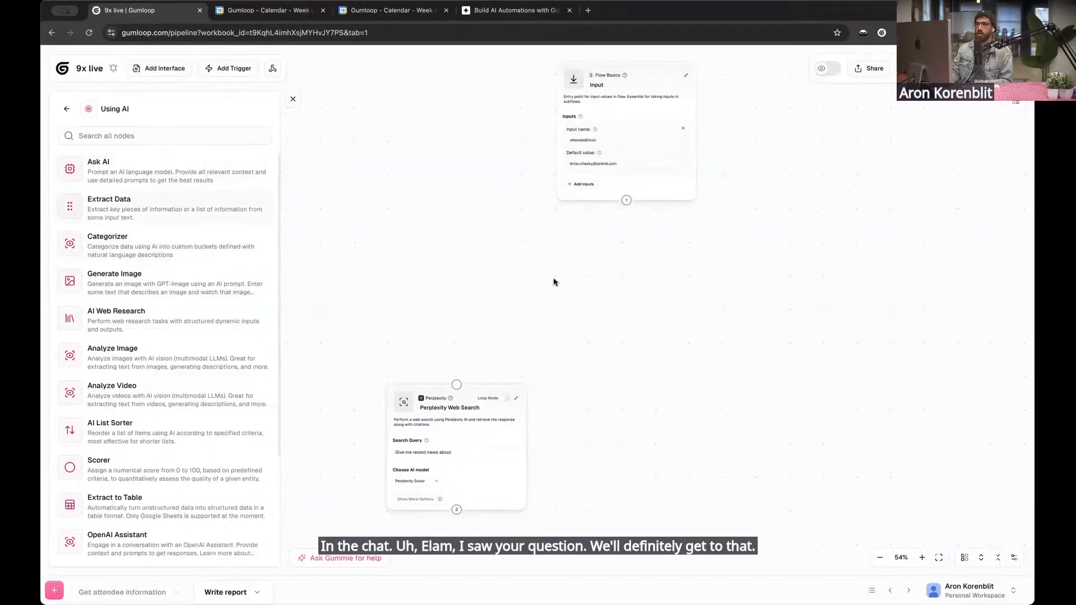
left_click_drag(554, 282, 497, 268)
left_click_drag(447, 394, 413, 233)
left_click_drag(486, 367, 595, 503)
left_click_drag(582, 88, 516, 183)
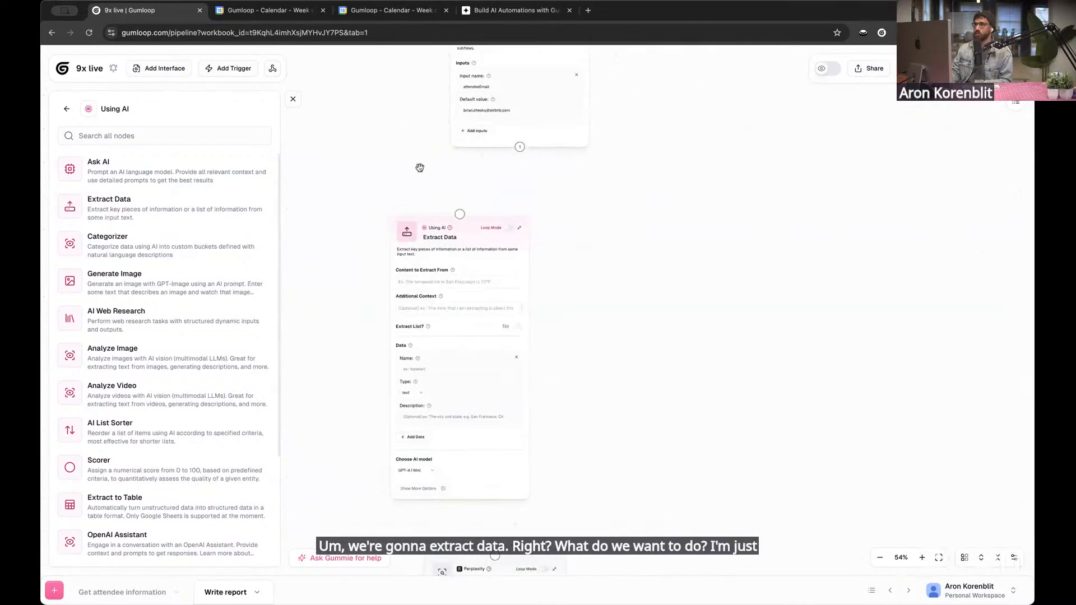
left_click_drag(420, 167, 418, 224)
scroll(418, 224, "up", 2)
left_click(293, 100)
left_click_drag(427, 166, 401, 283)
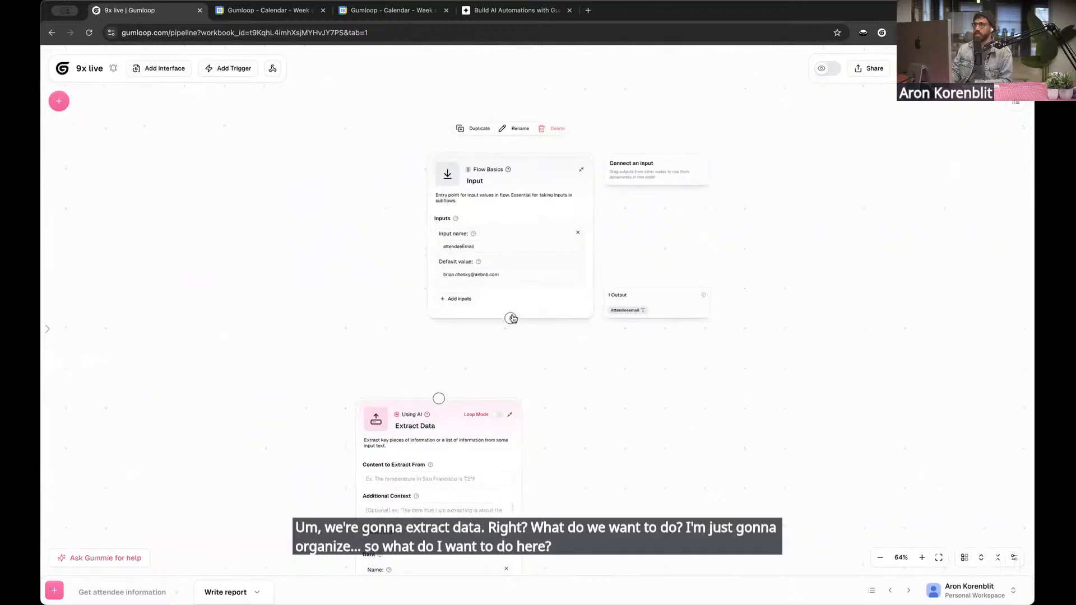
Connect the Input node's output to the Extract Data node and use the Attendeeemail variable as its content to extract from
left_click_drag(512, 318, 439, 399)
scroll(308, 314, "down", 5)
scroll(377, 233, "up", 1)
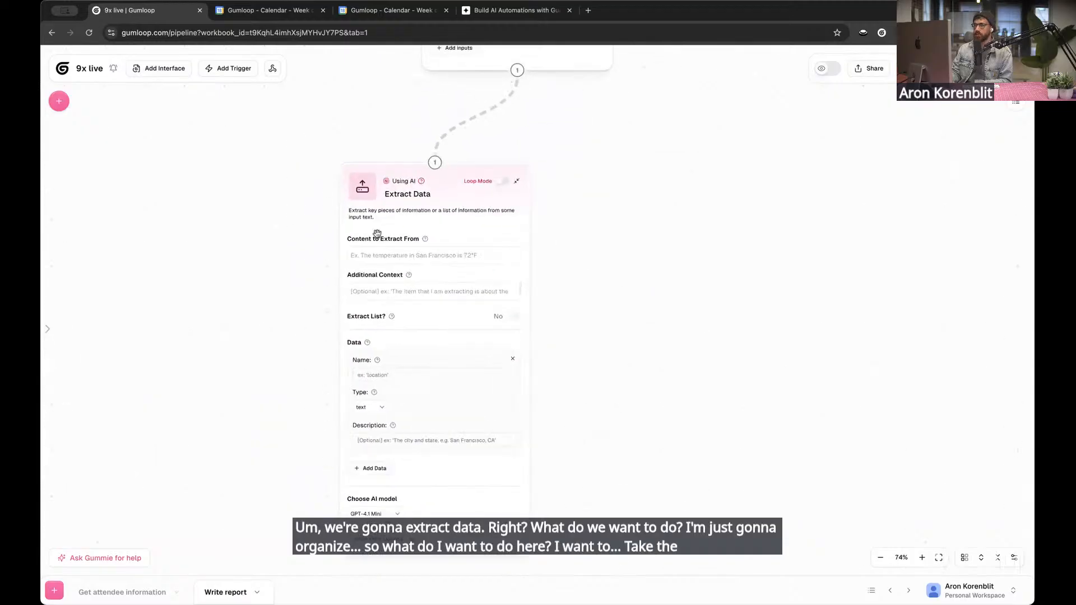
mouse_move(377, 233)
left_click(403, 257)
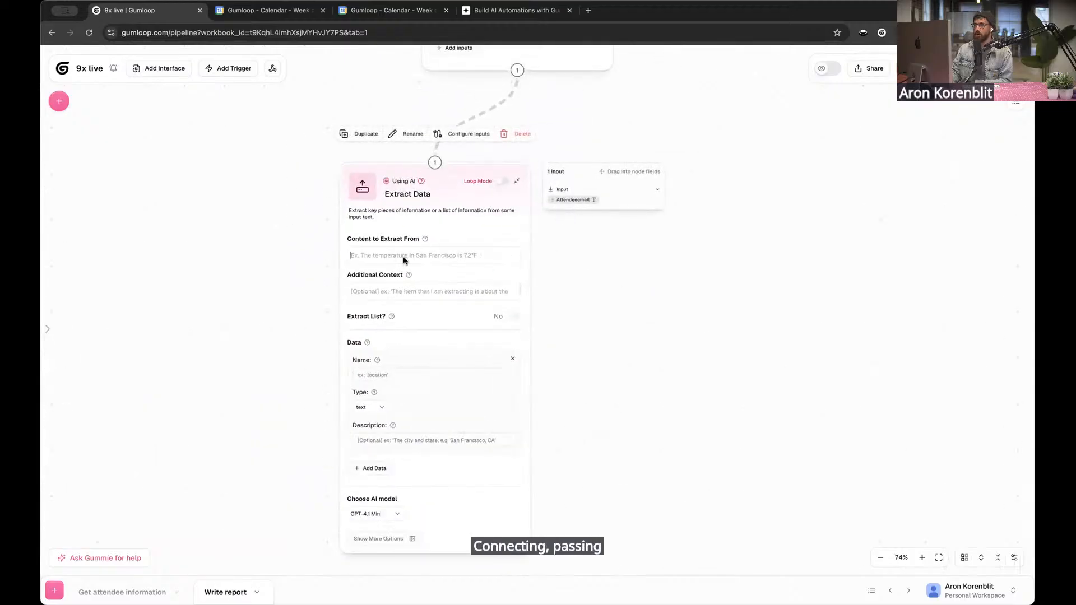
Set the Extract Data node's additional context to "Extract information from email"
left_click(402, 293)
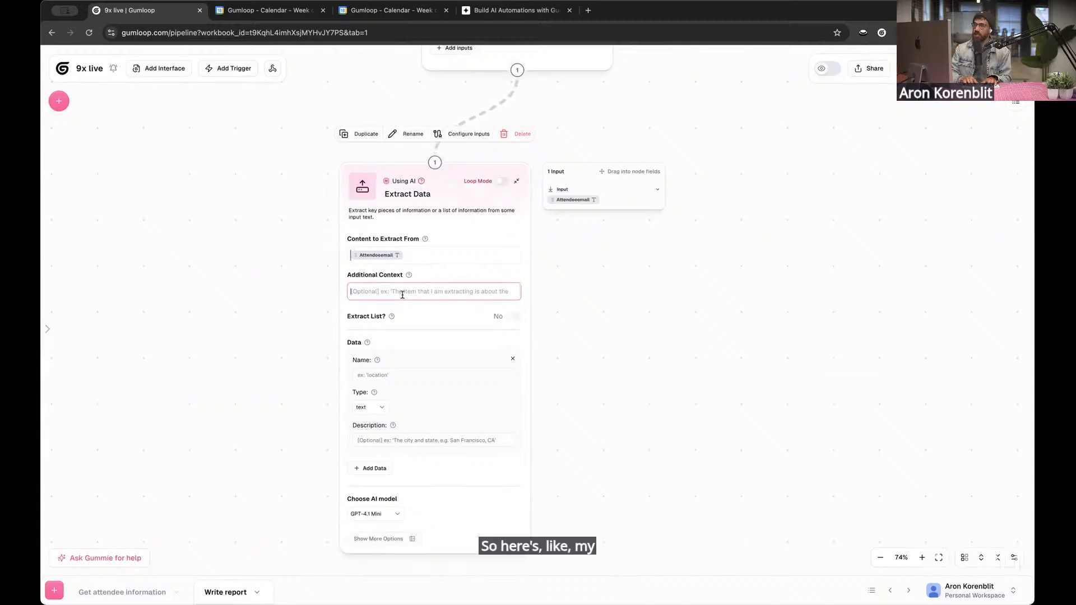
type("Ext")
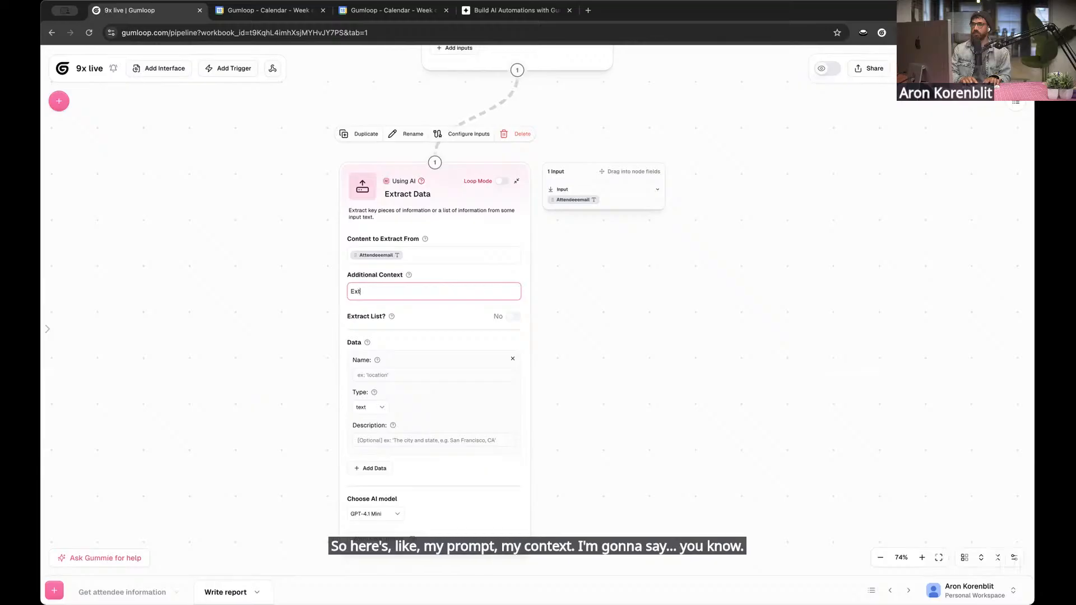
type("ract information from email")
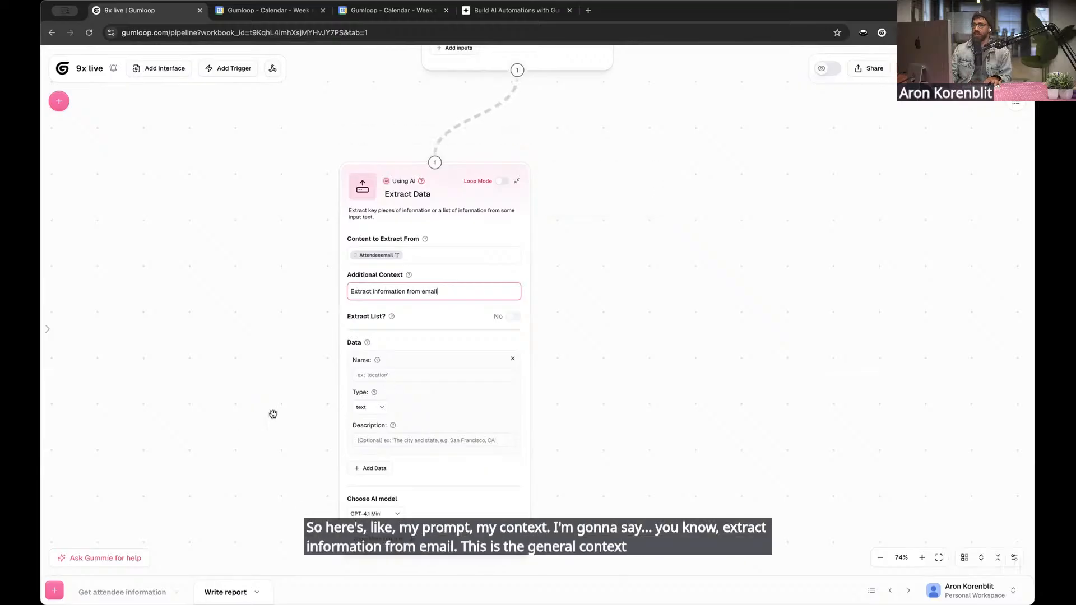
Name the Extract Data node's first data item "domain"
scroll(273, 415, "down", 1)
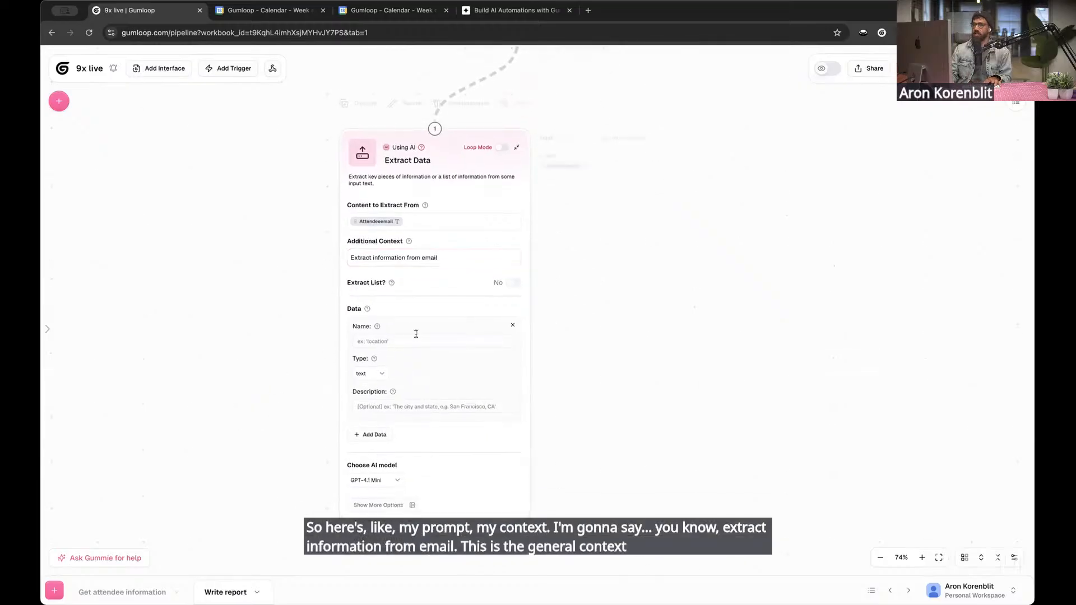
left_click(394, 342)
type("domain")
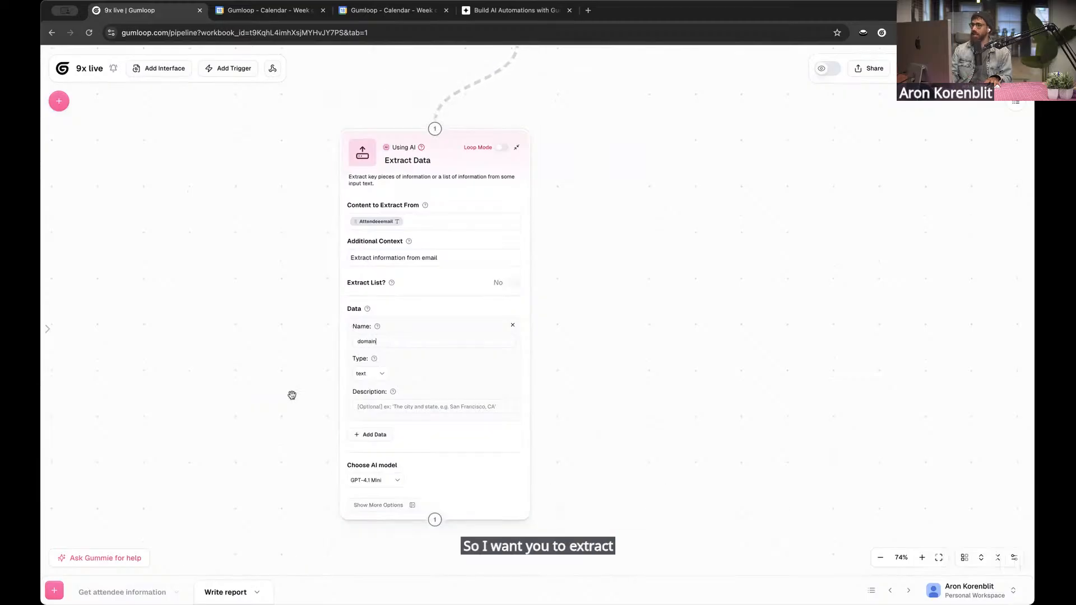
scroll(291, 359, "down", 1)
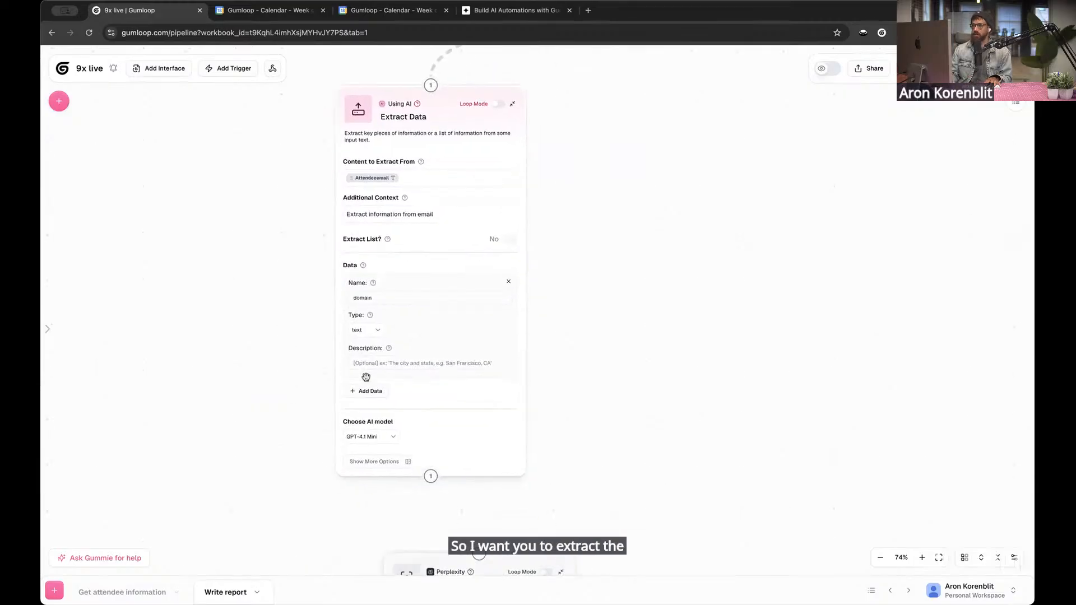
Describe the domain data item as "you are given an email, extract the domain", adding in brackets an example Airbnb email address and "return airbnb.com"
left_click(372, 365)
type("you")
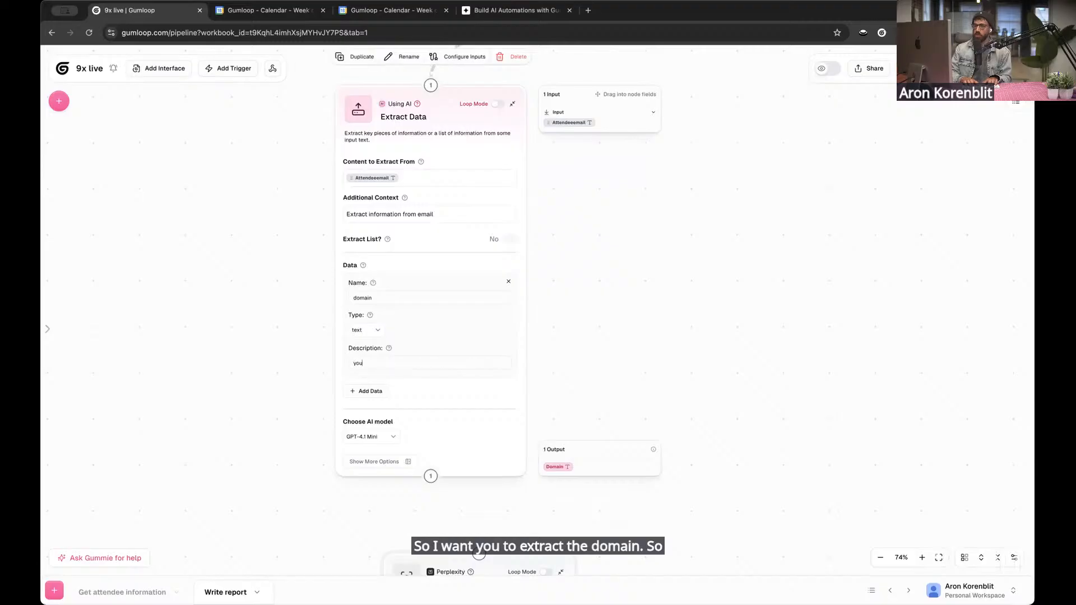
type(" are given an email ")
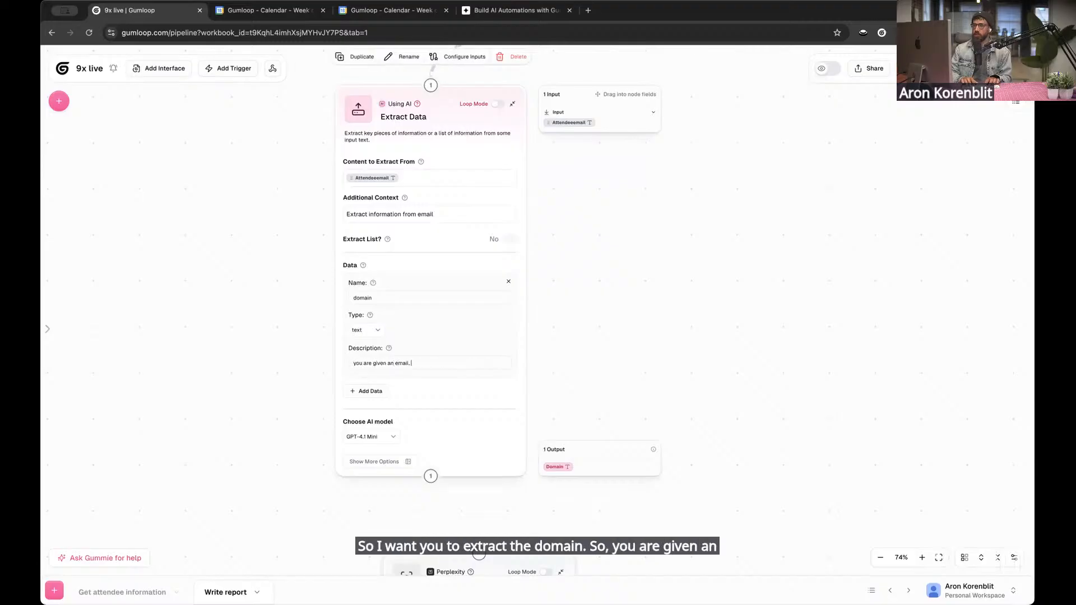
type(" extract the domain (")
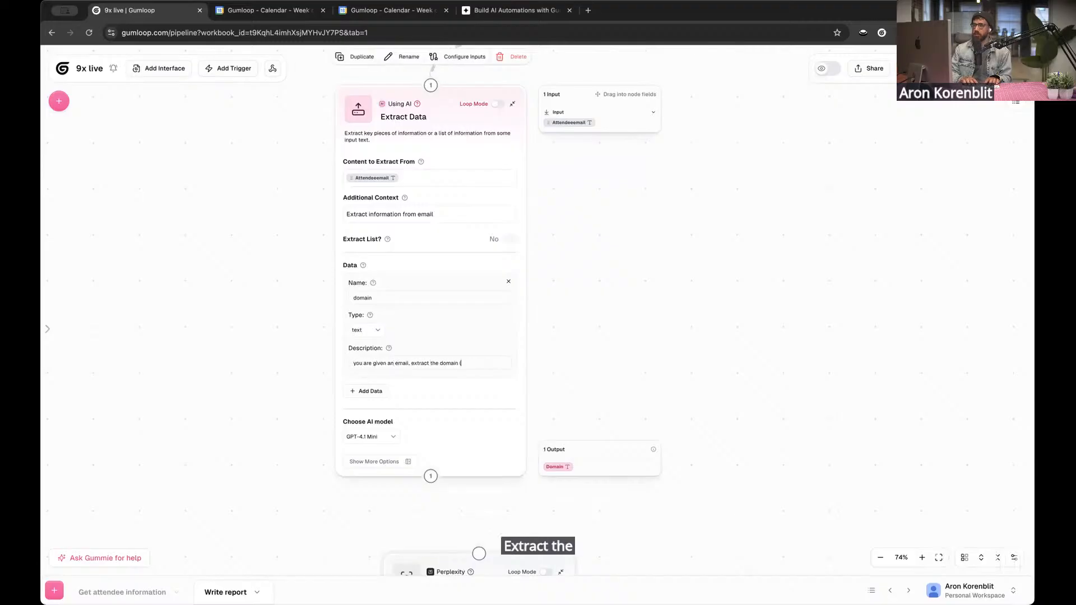
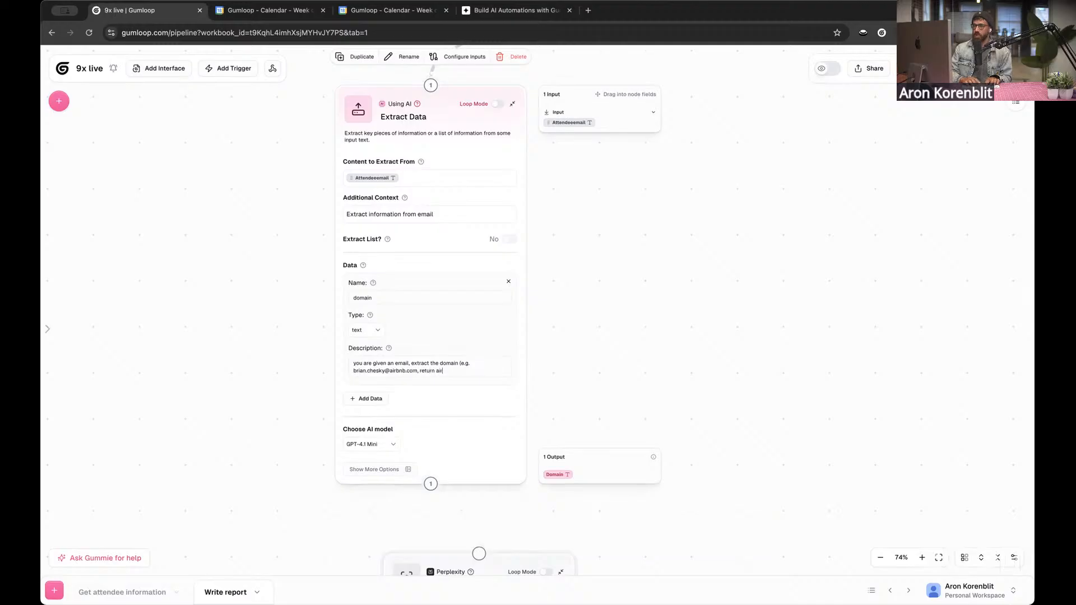
type("bnb.com")
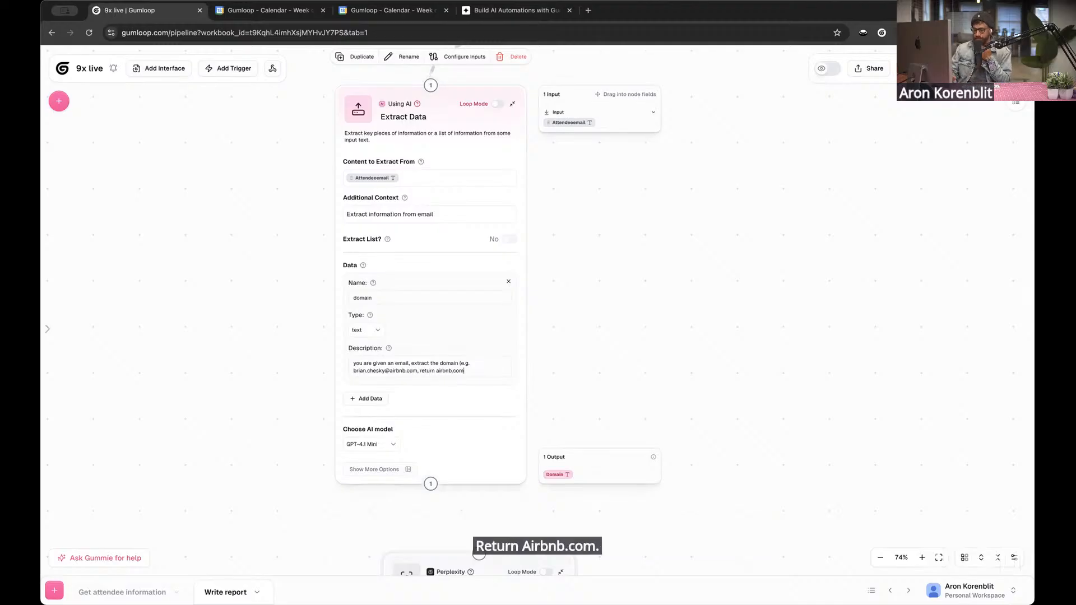
type(")")
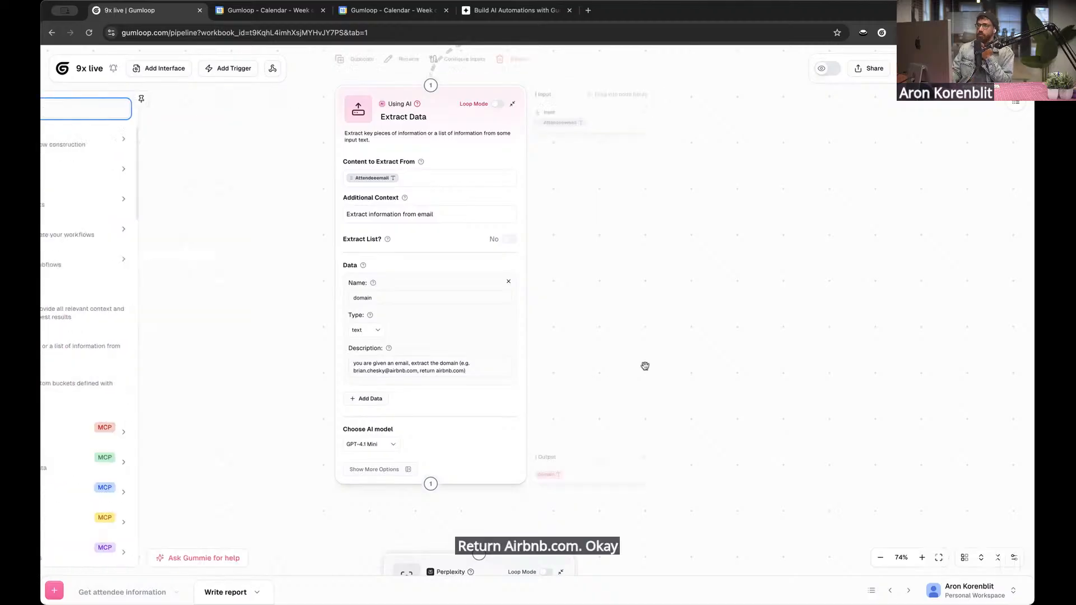
Look through the AI models offered for the Extract Data node and choose GPT-4.1 Mini
left_click_drag(219, 358, 218, 273)
scroll(218, 274, "down", 1)
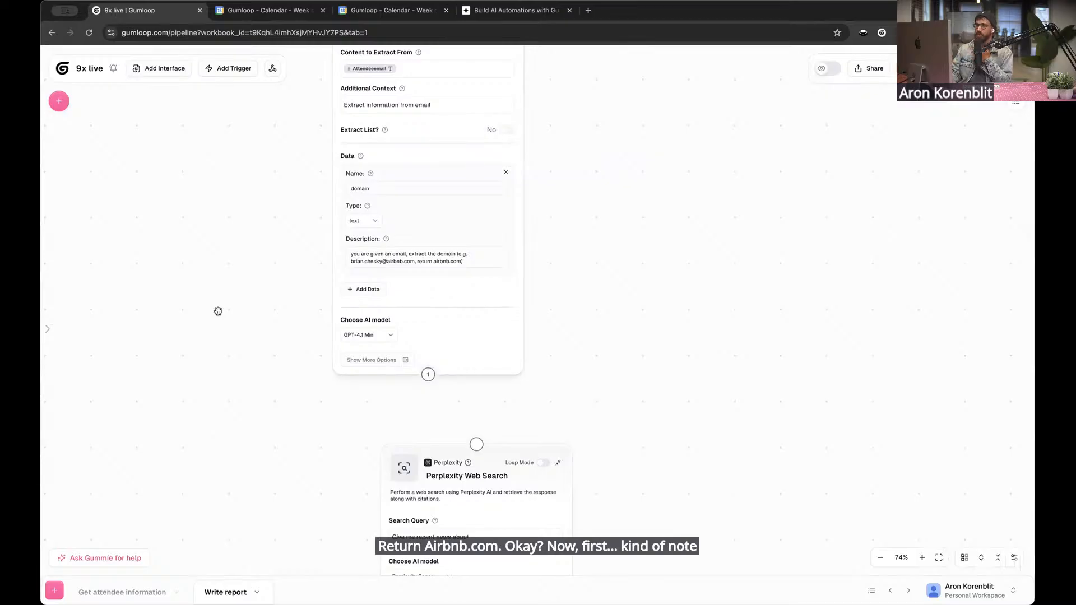
left_click_drag(253, 405, 240, 365)
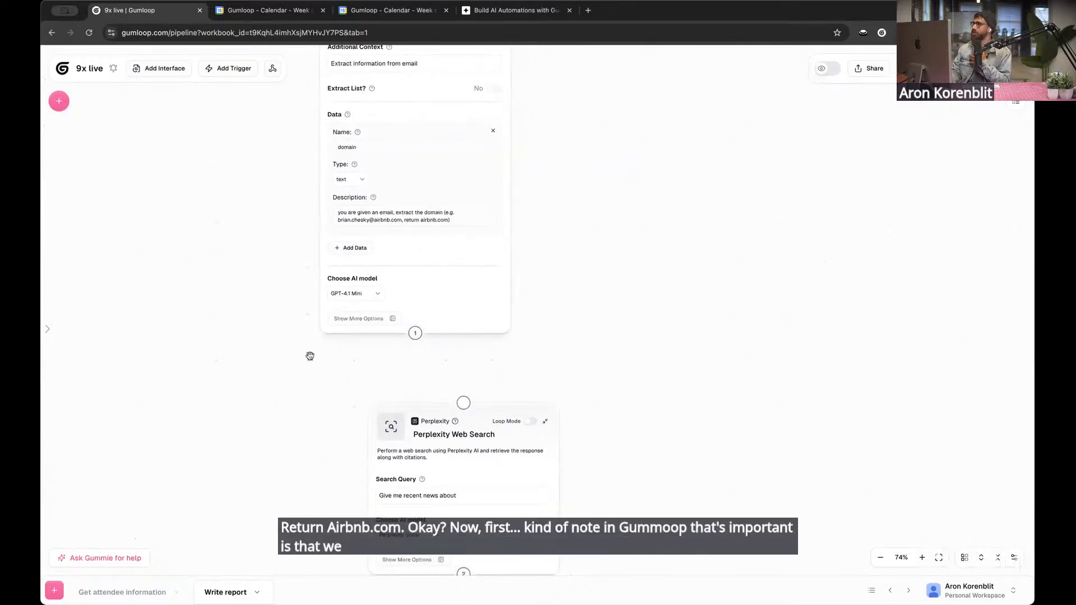
left_click(359, 293)
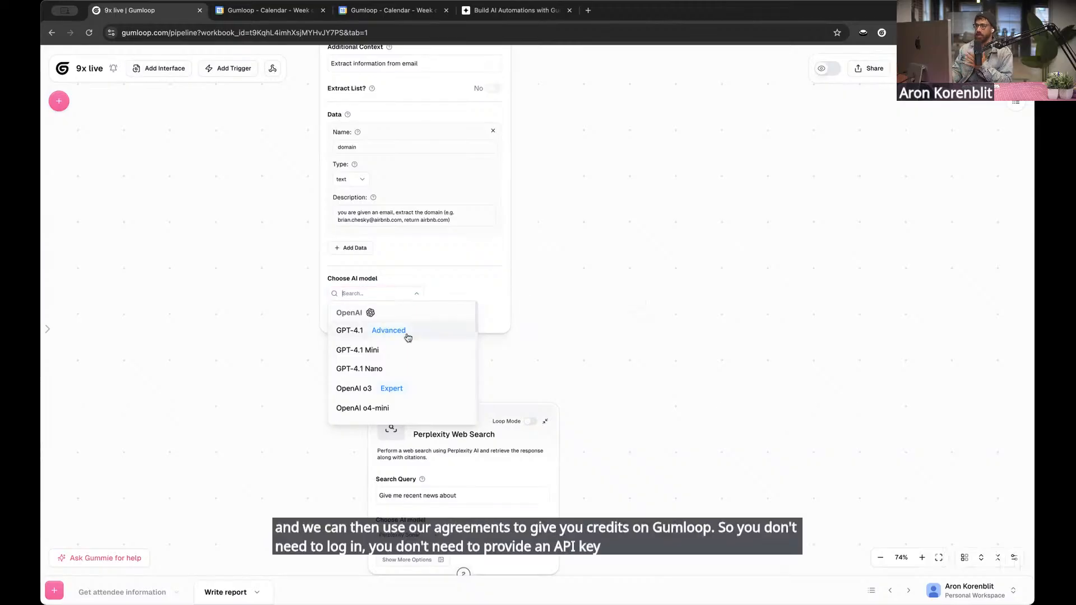
scroll(423, 356, "down", 1)
scroll(423, 355, "down", 1)
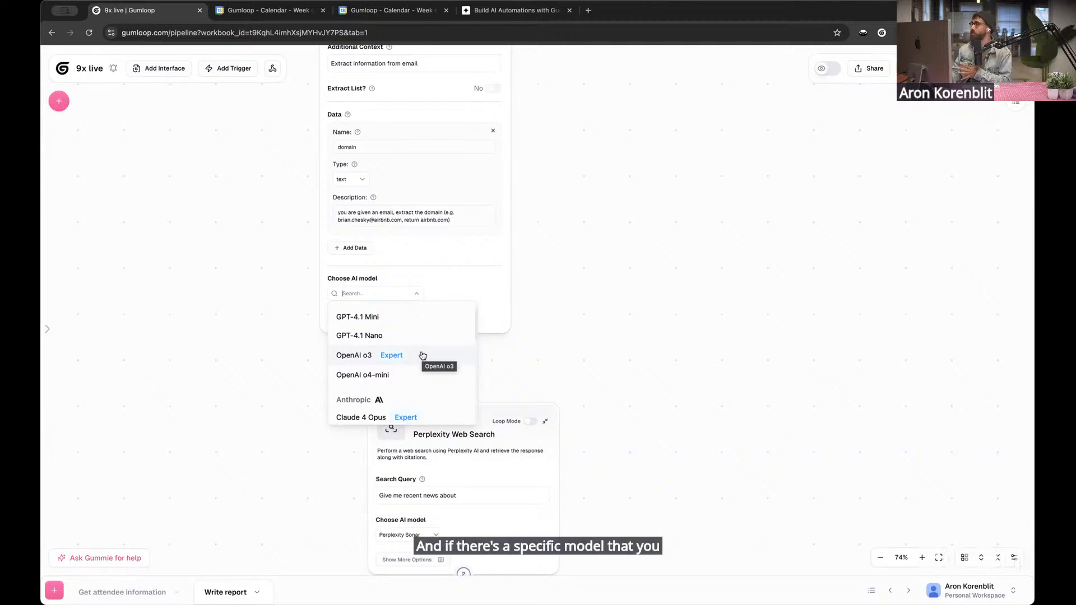
scroll(414, 347, "up", 2)
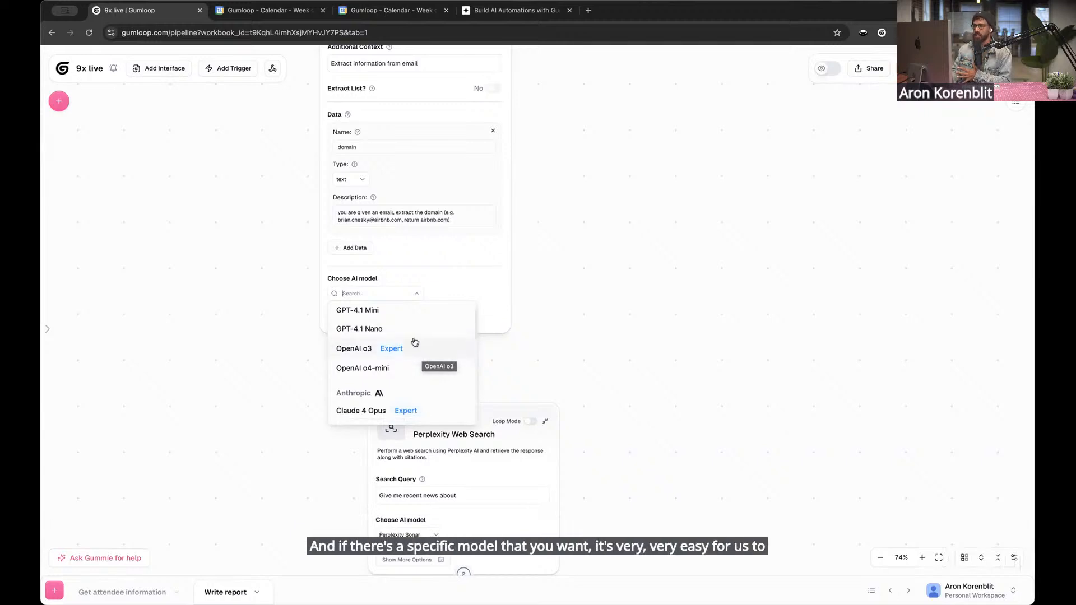
scroll(412, 370, "down", 8)
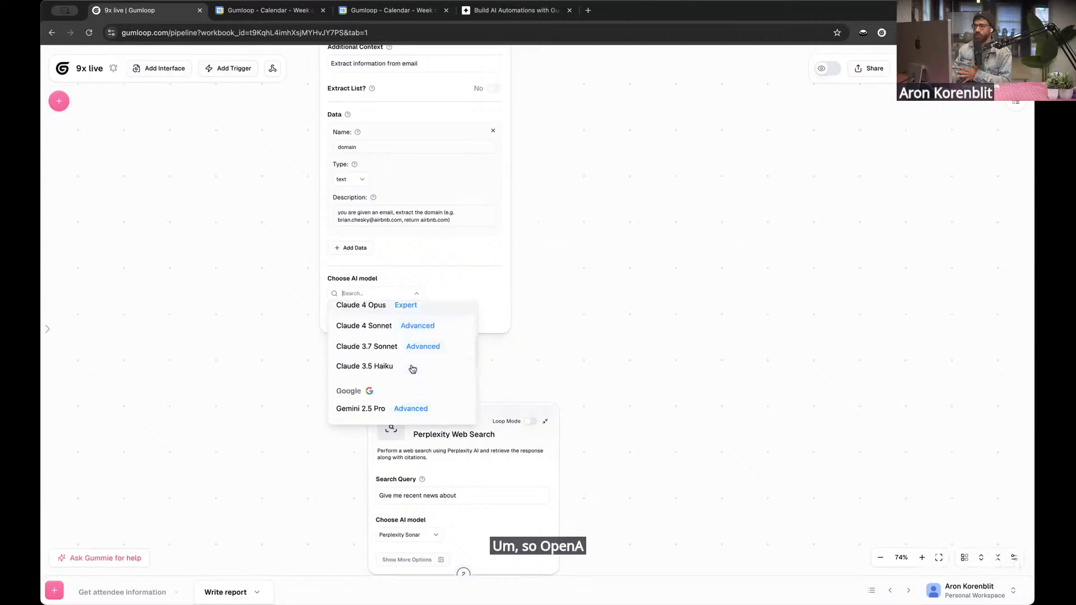
scroll(412, 367, "down", 5)
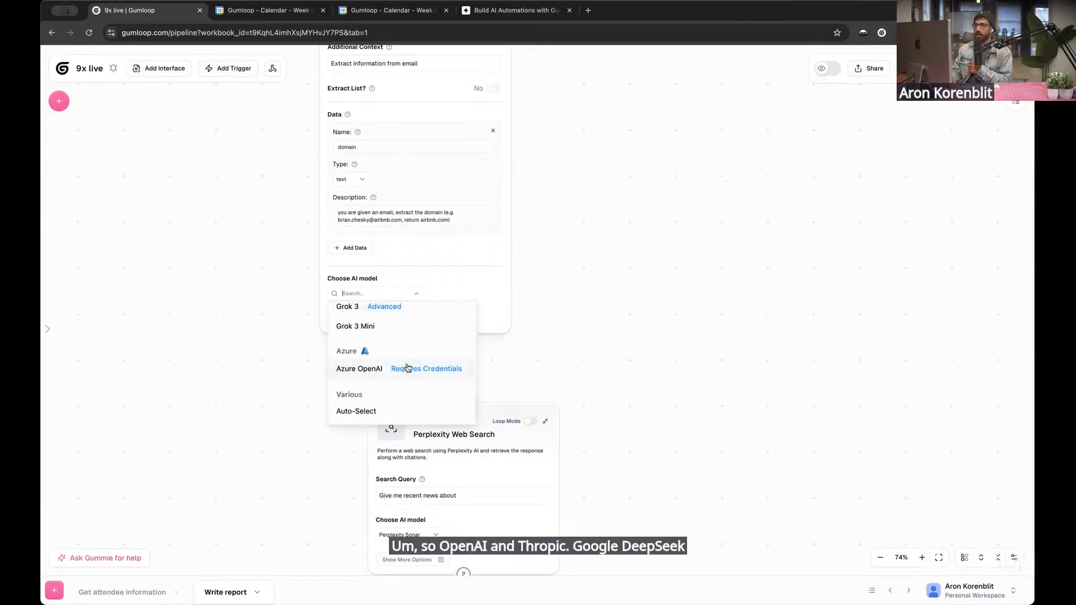
scroll(407, 367, "up", 15)
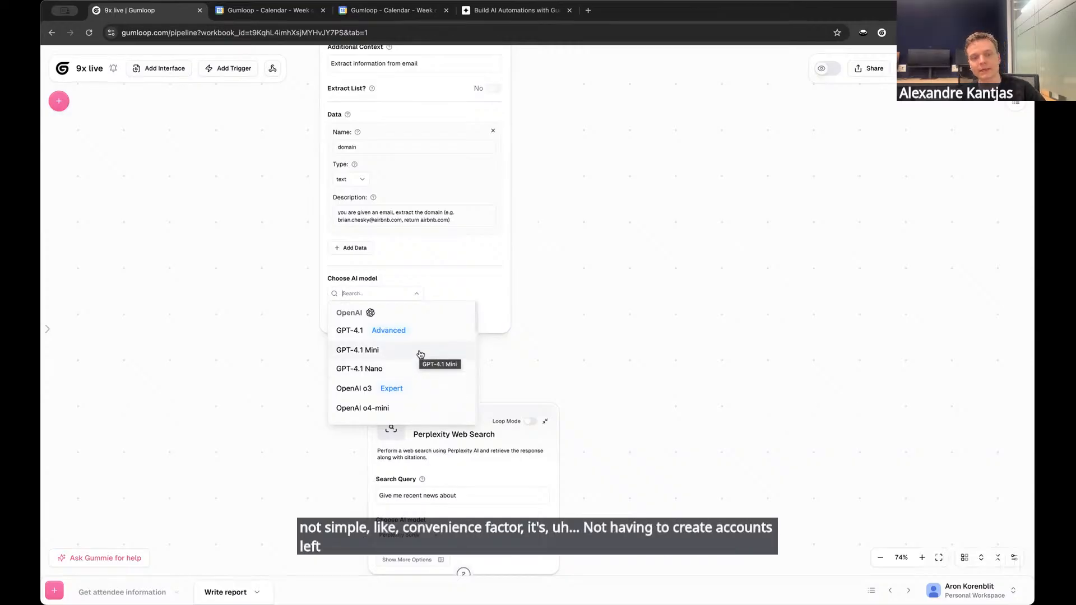
scroll(438, 355, "down", 4)
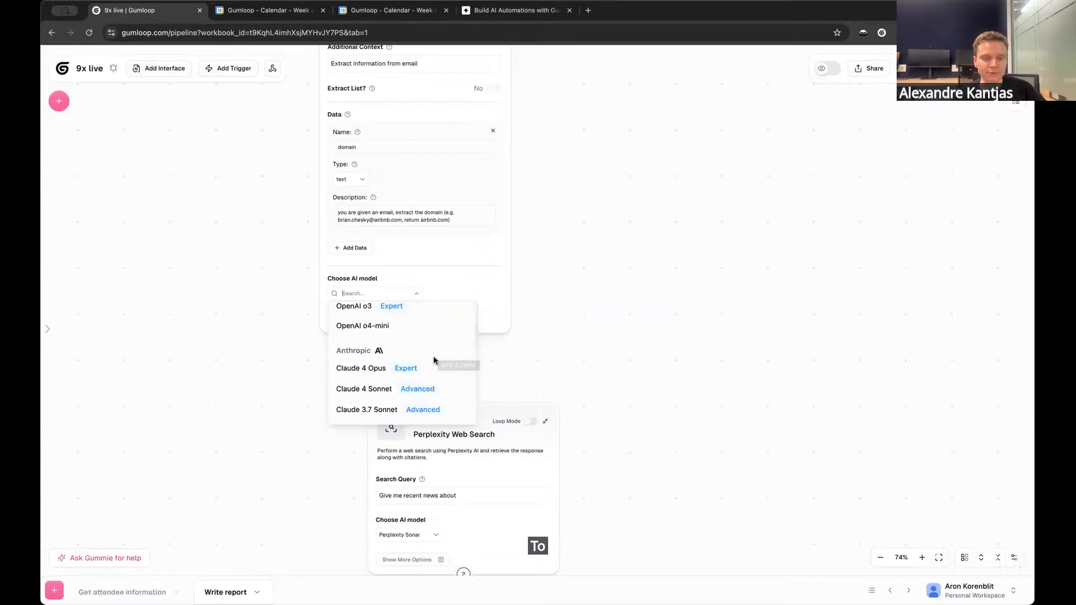
scroll(435, 360, "up", 4)
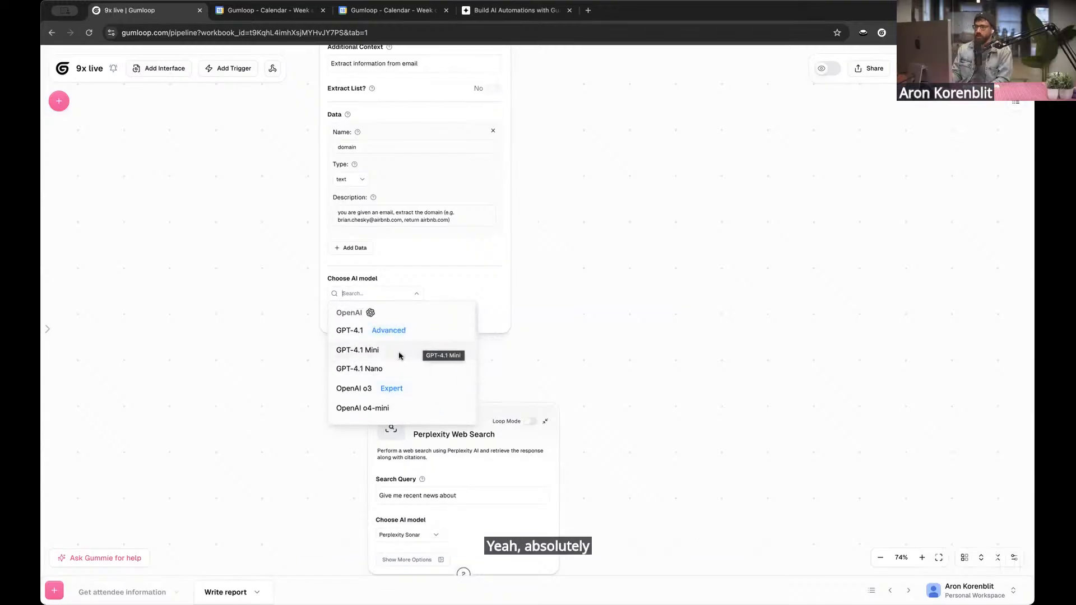
scroll(423, 348, "down", 1)
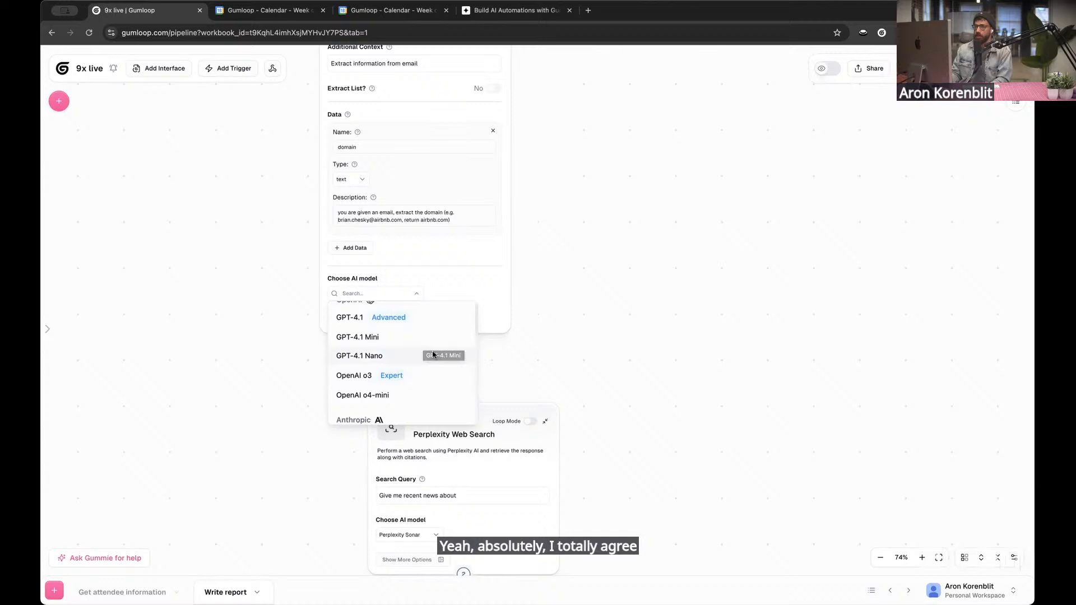
left_click(393, 339)
Recheck the Extract Data node's model choices without changing them and view the node's base credit cost per model tier
scroll(678, 312, "down", 3)
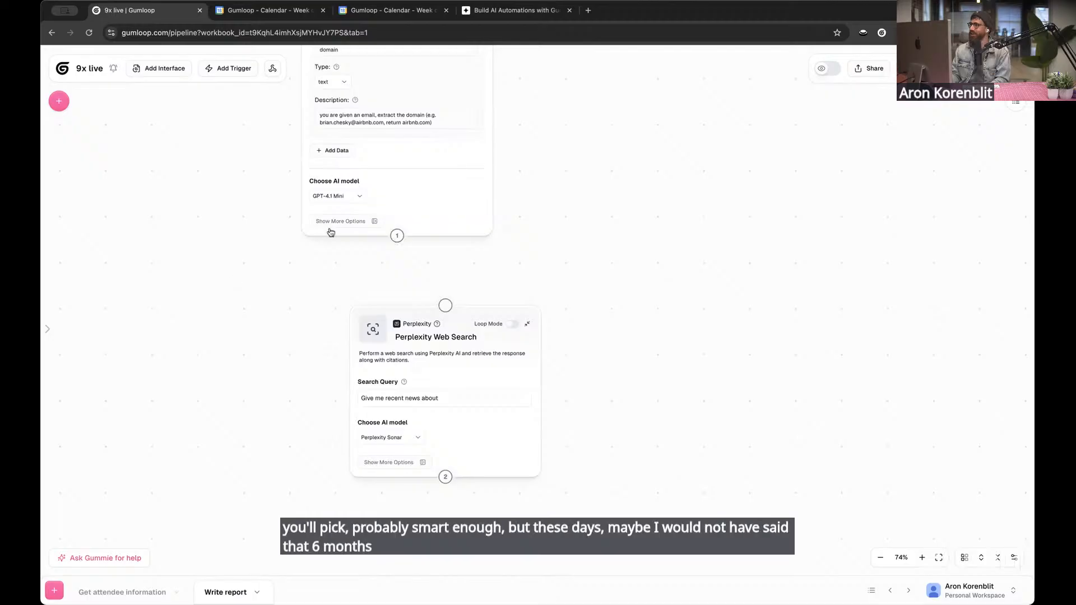
scroll(314, 287, "up", 3)
left_click(380, 316)
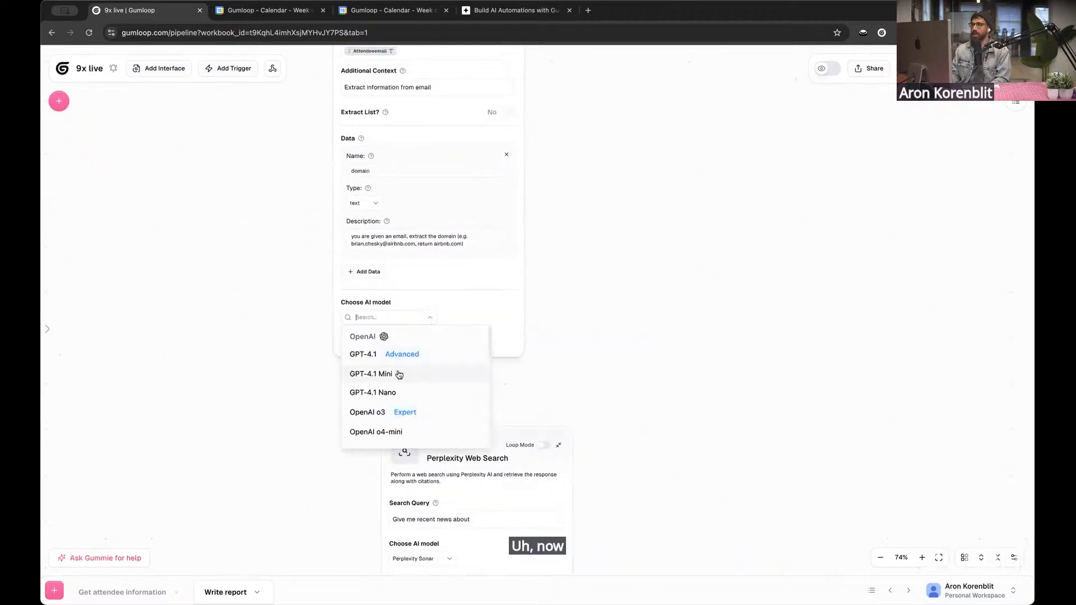
left_click(234, 189)
scroll(234, 189, "up", 4)
left_click(423, 136)
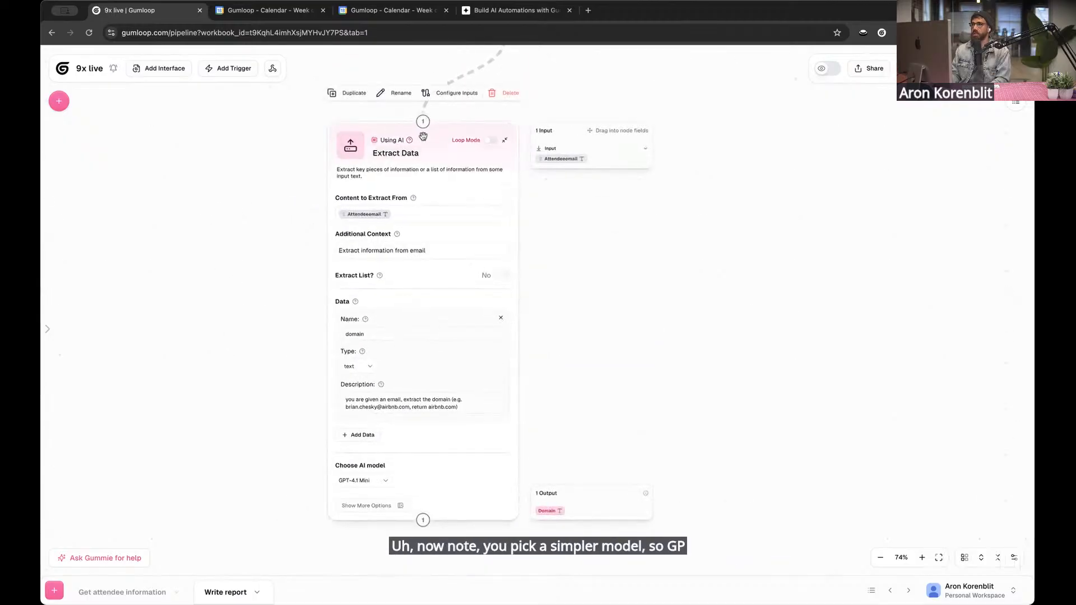
mouse_move(410, 142)
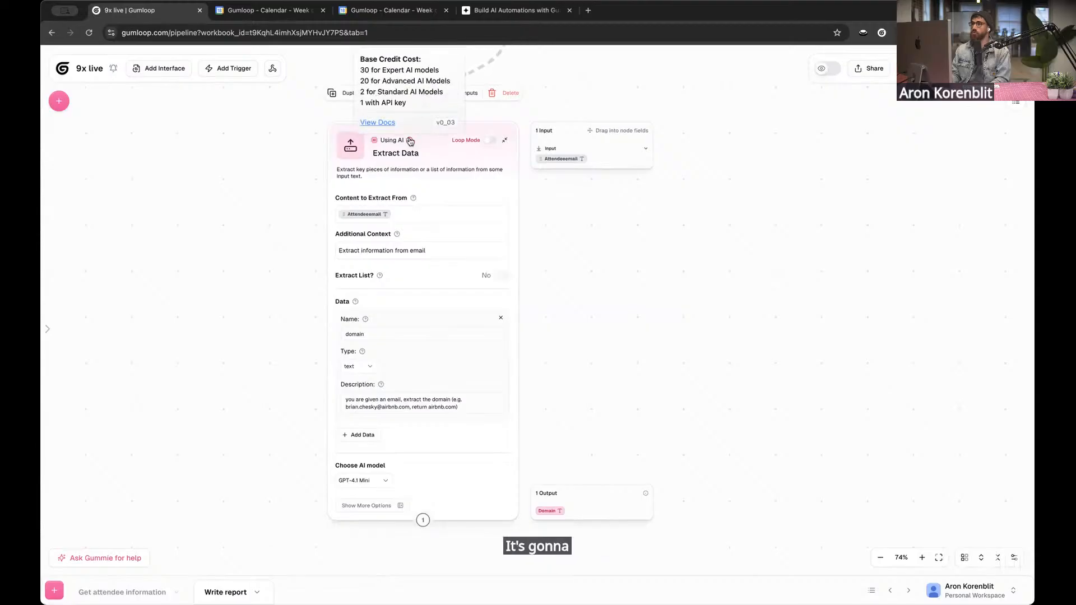
Connect the Extract Data node's output to the Perplexity Web Search node and append the Domain variable to the search query "Give me recent news about"
scroll(247, 317, "down", 5)
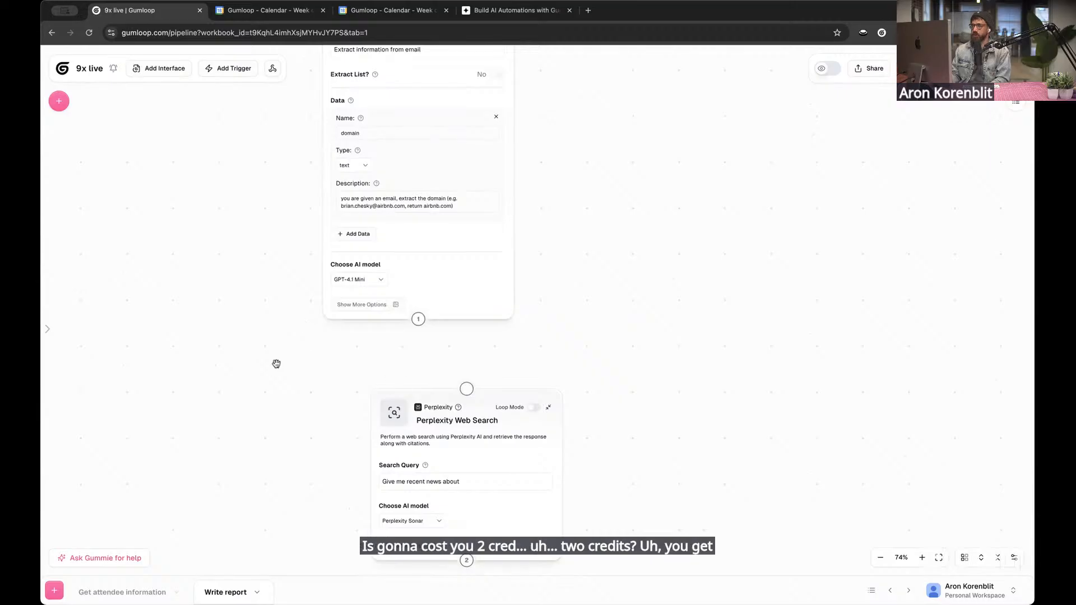
scroll(276, 365, "down", 1)
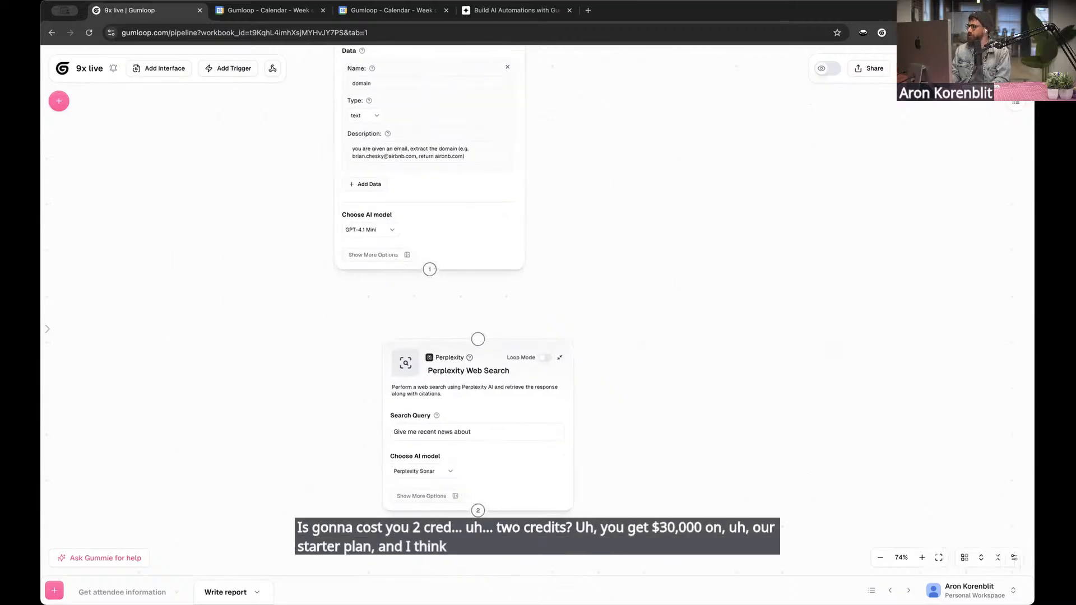
left_click_drag(353, 329, 355, 256)
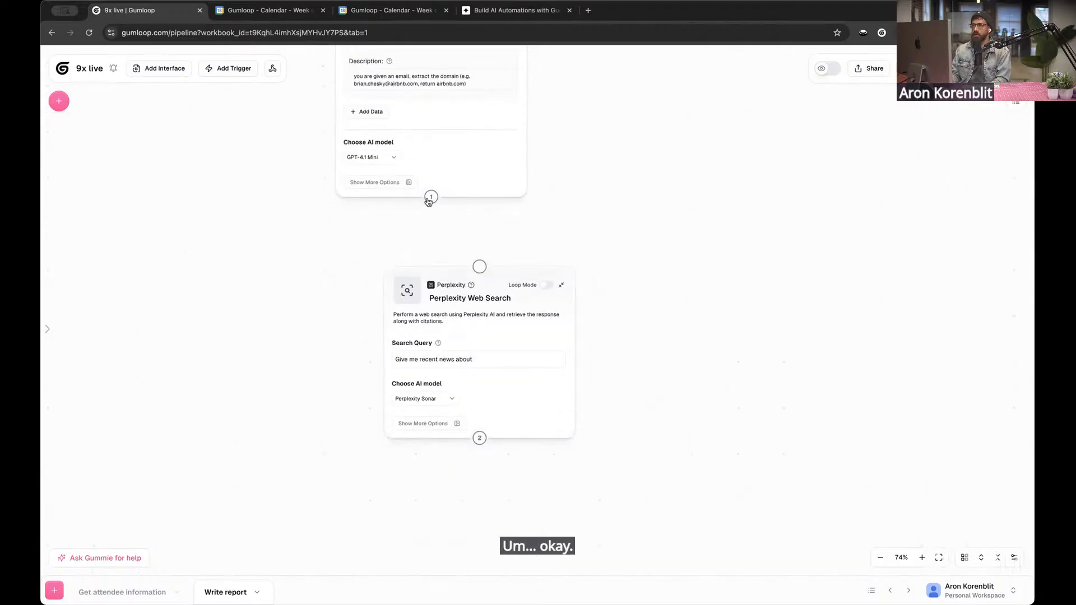
left_click_drag(429, 200, 479, 267)
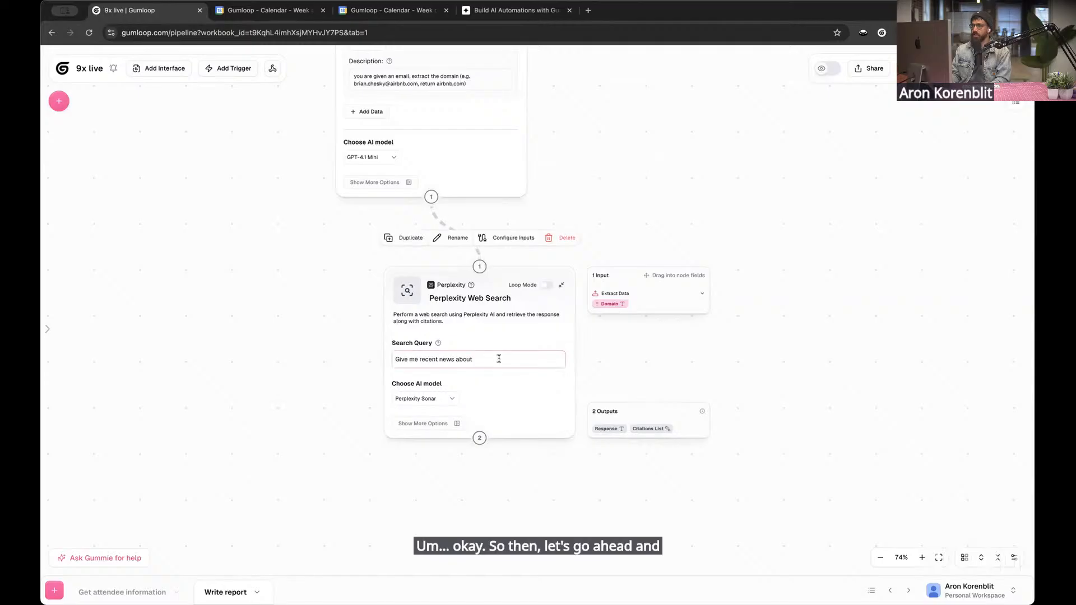
left_click_drag(568, 354, 479, 359)
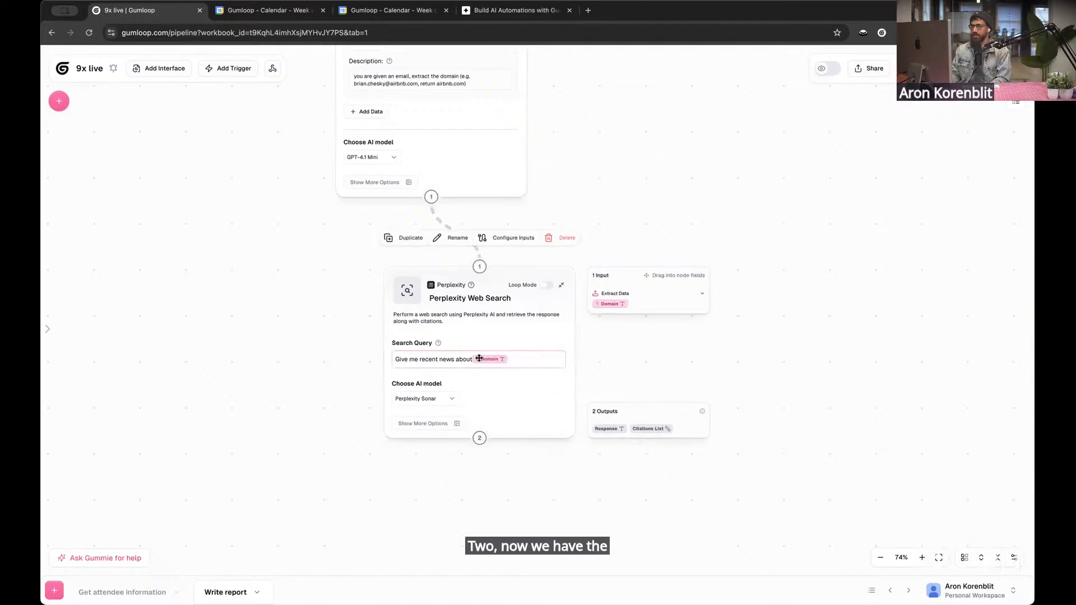
left_click(471, 360)
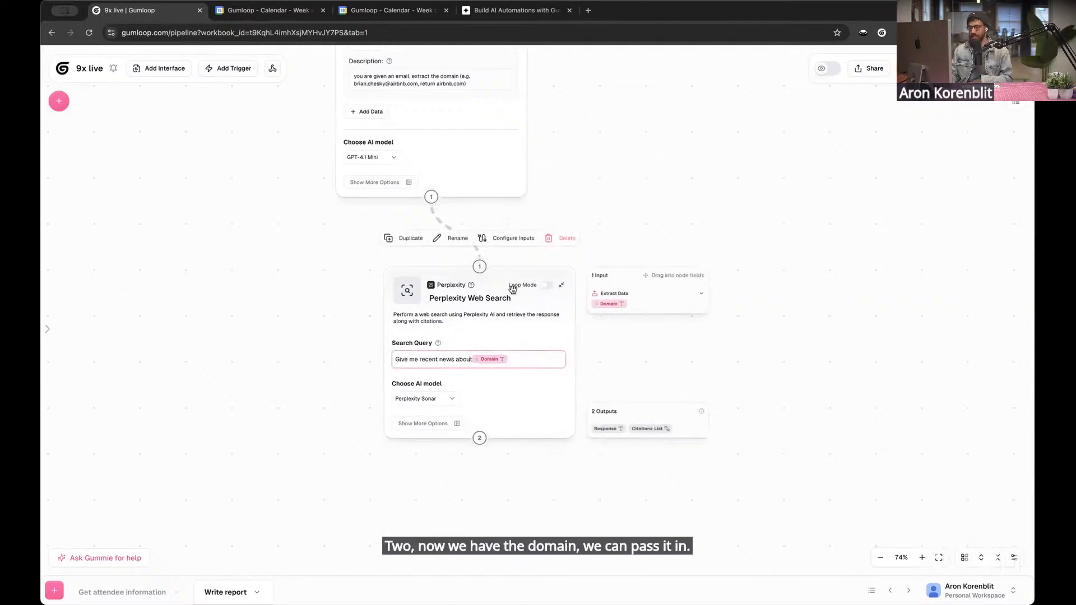
left_click(627, 247)
Run the Write report flow and bring its nodes and run results into view
scroll(942, 231, "up", 2)
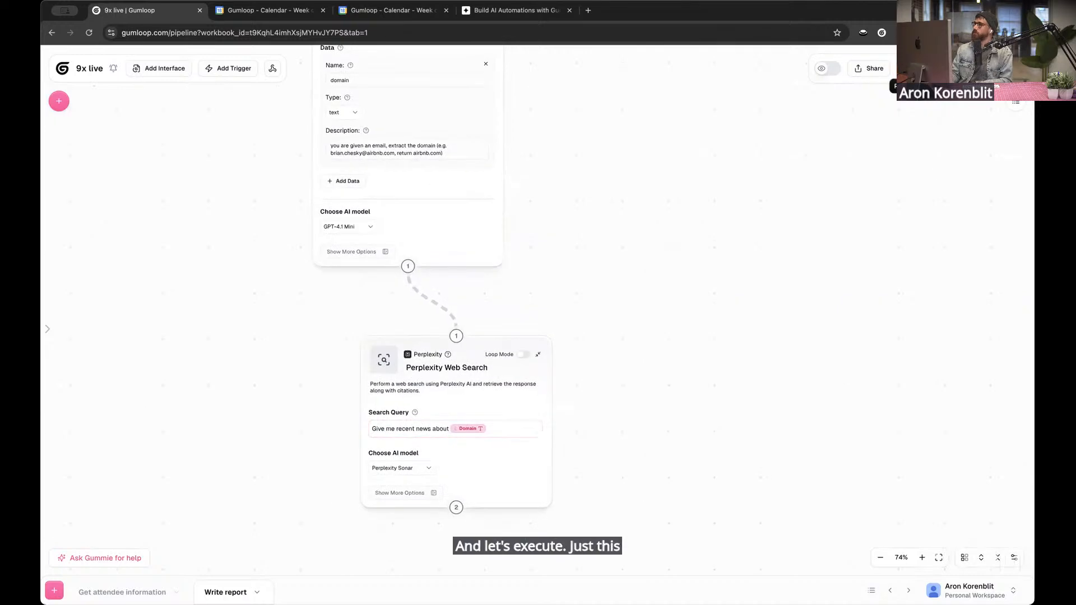
left_click(952, 68)
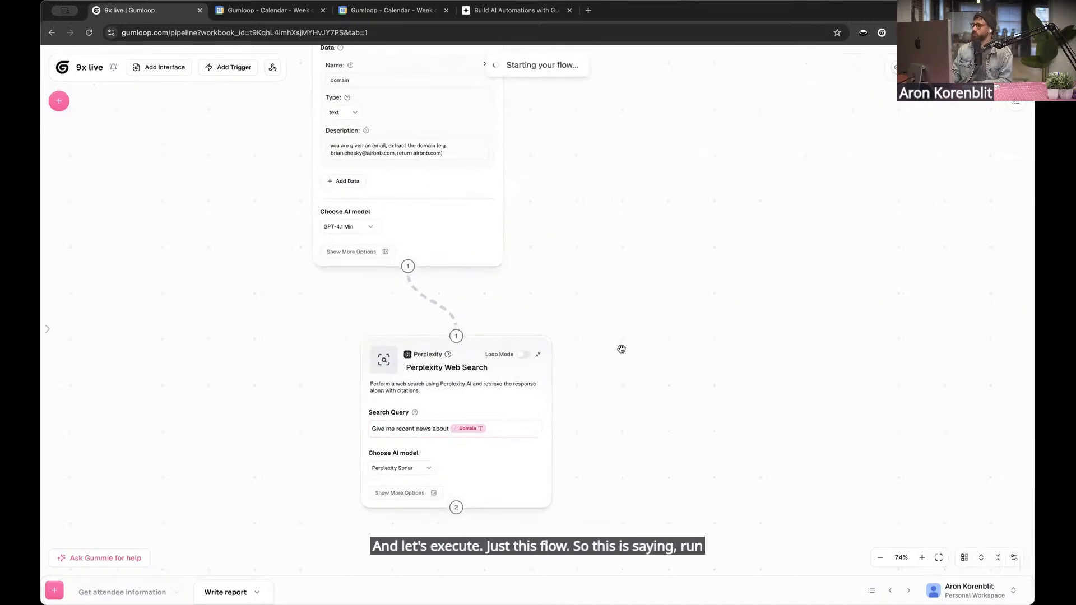
scroll(619, 346, "down", 5)
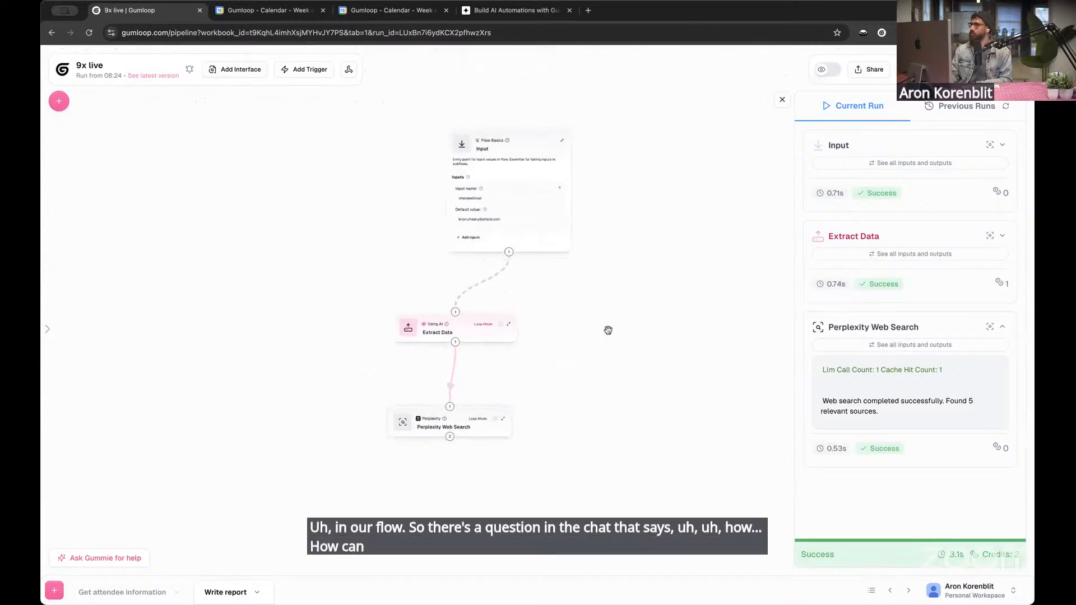
Open the Gummie assistant and look through the available workspaces on the Gumloop hub in a separate browser tab
left_click(106, 558)
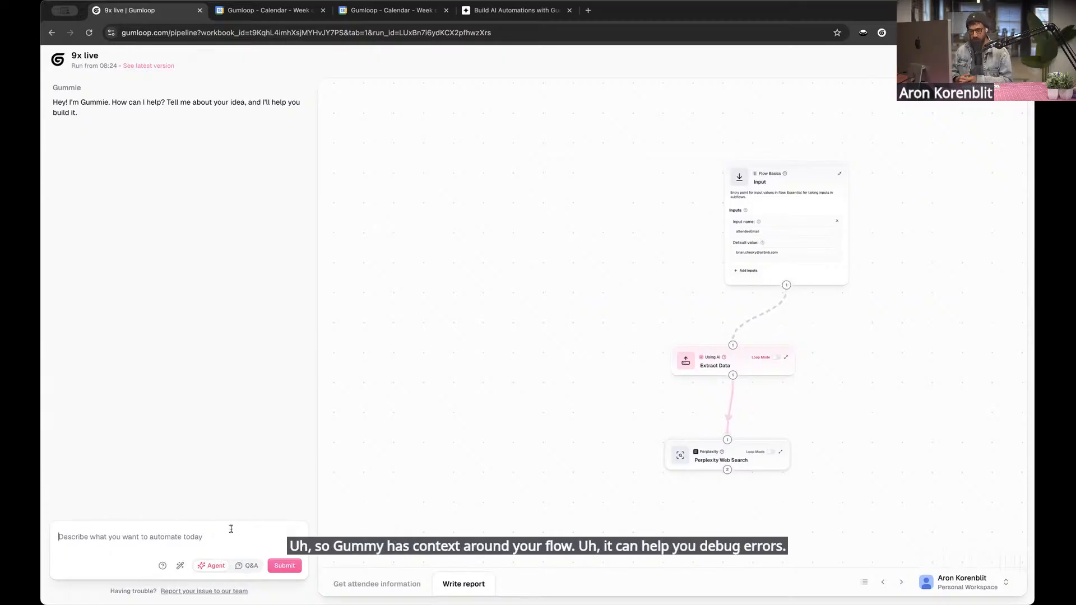
key("ctrl+t")
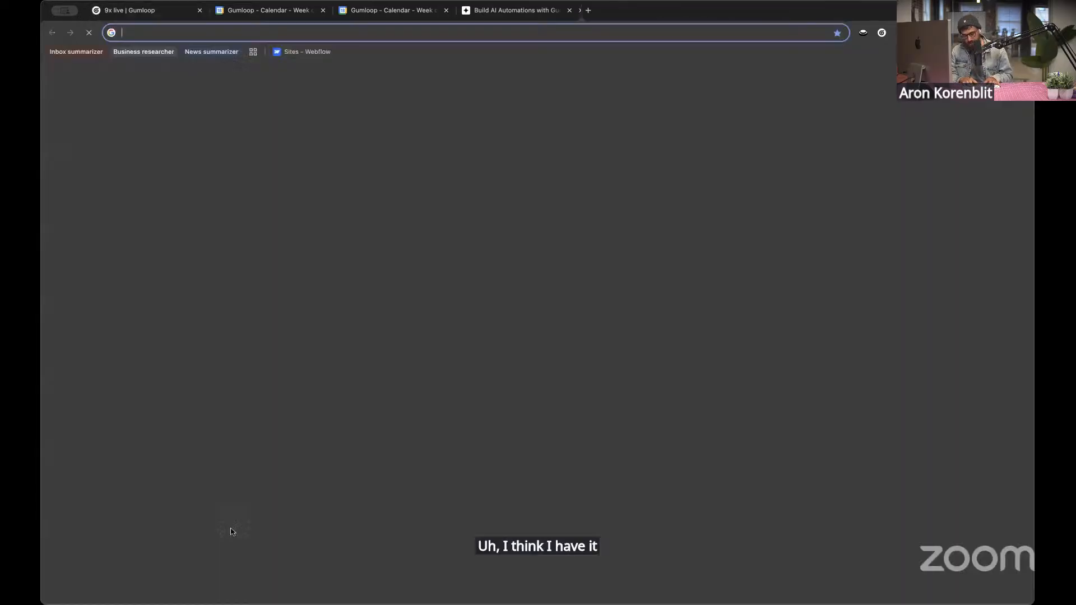
type("gu")
key("Return")
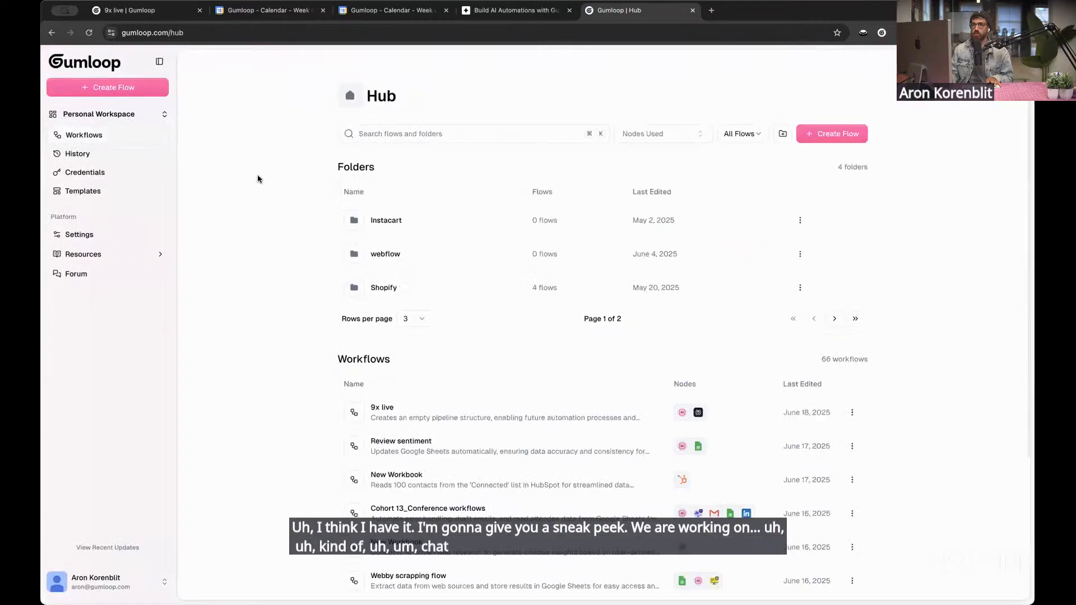
left_click(109, 114)
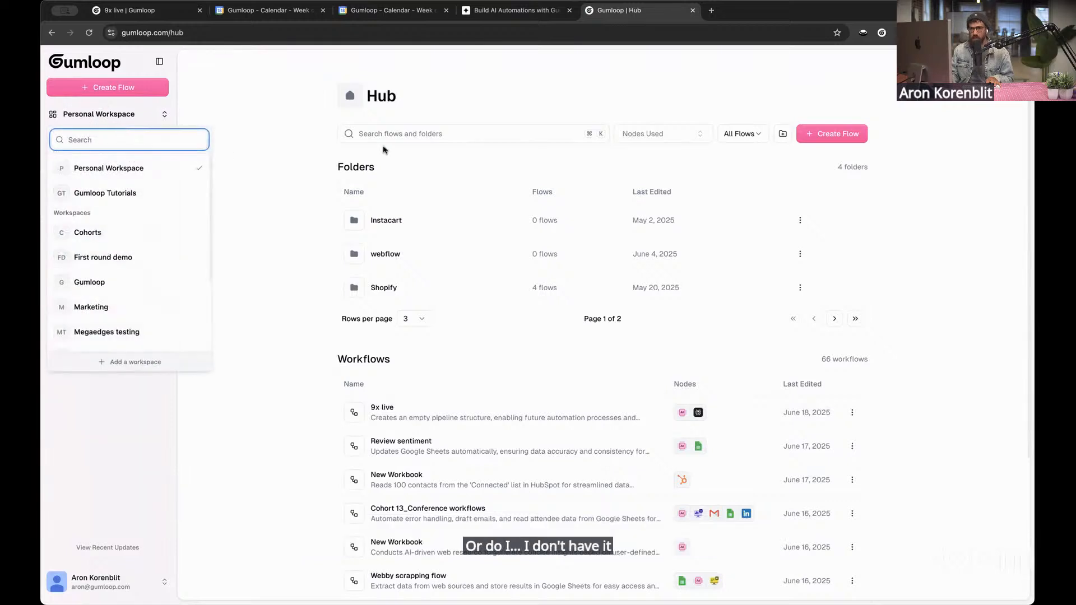
left_click(222, 51)
left_click(693, 10)
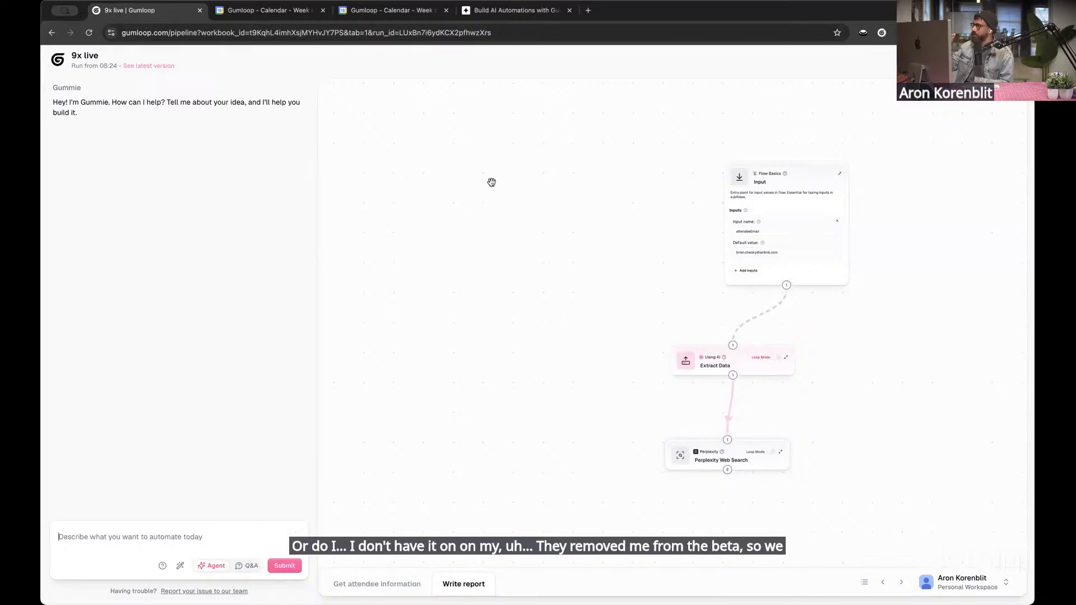
Close the Gummie assistant and return to the Write report flow with its run results
left_click_drag(879, 341, 839, 334)
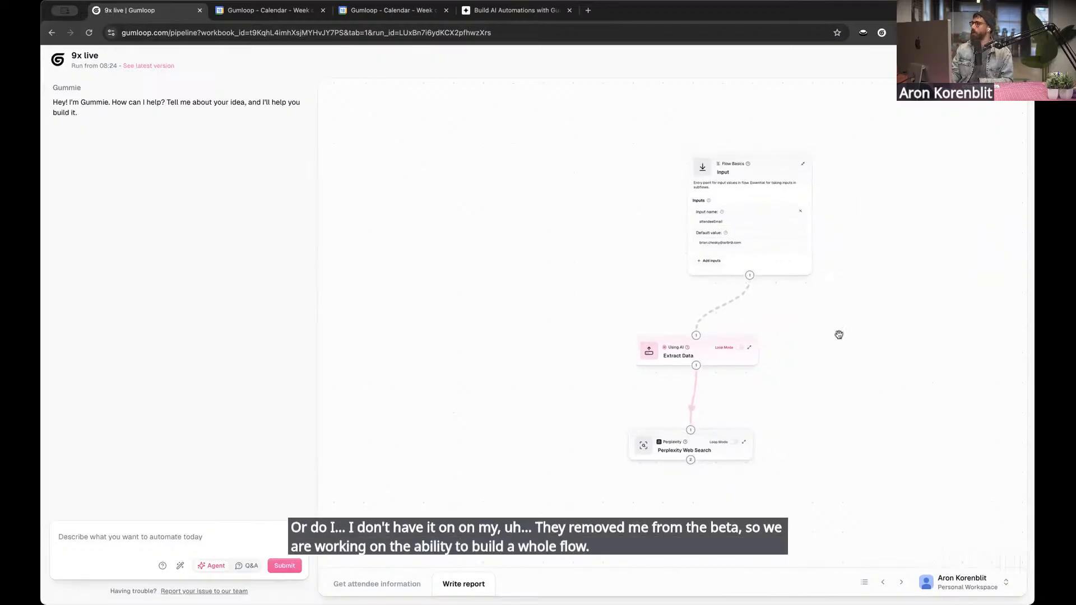
scroll(802, 358, "up", 1)
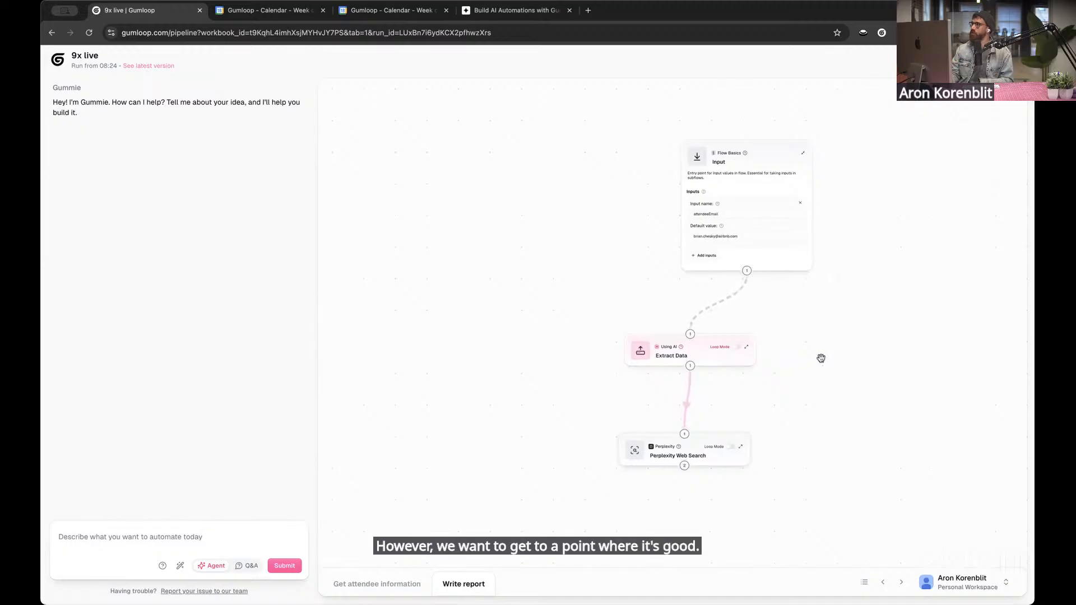
left_click_drag(799, 329, 783, 311)
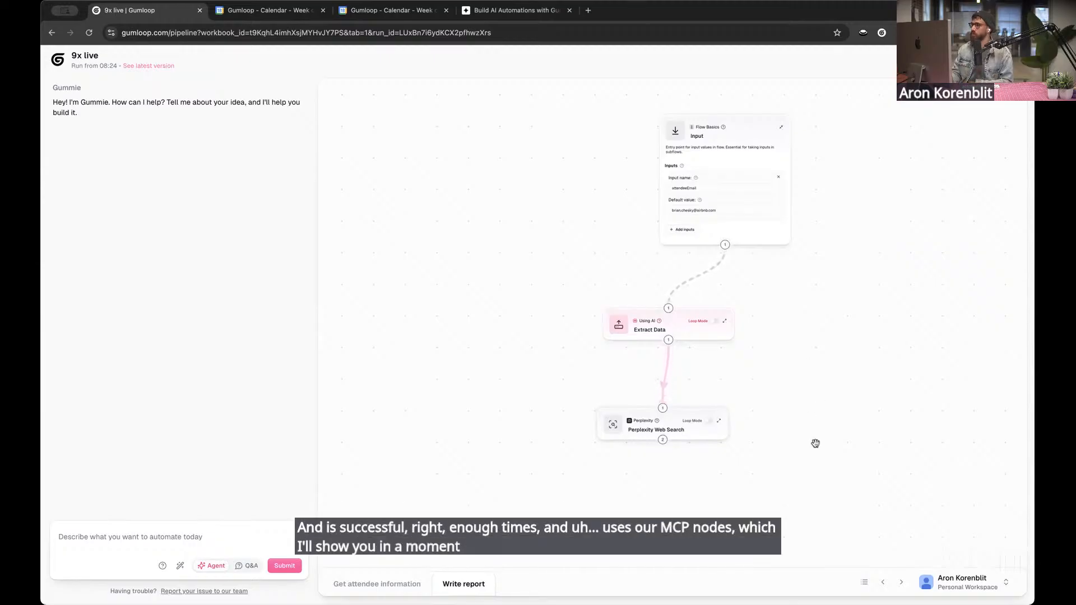
scroll(815, 442, "up", 3)
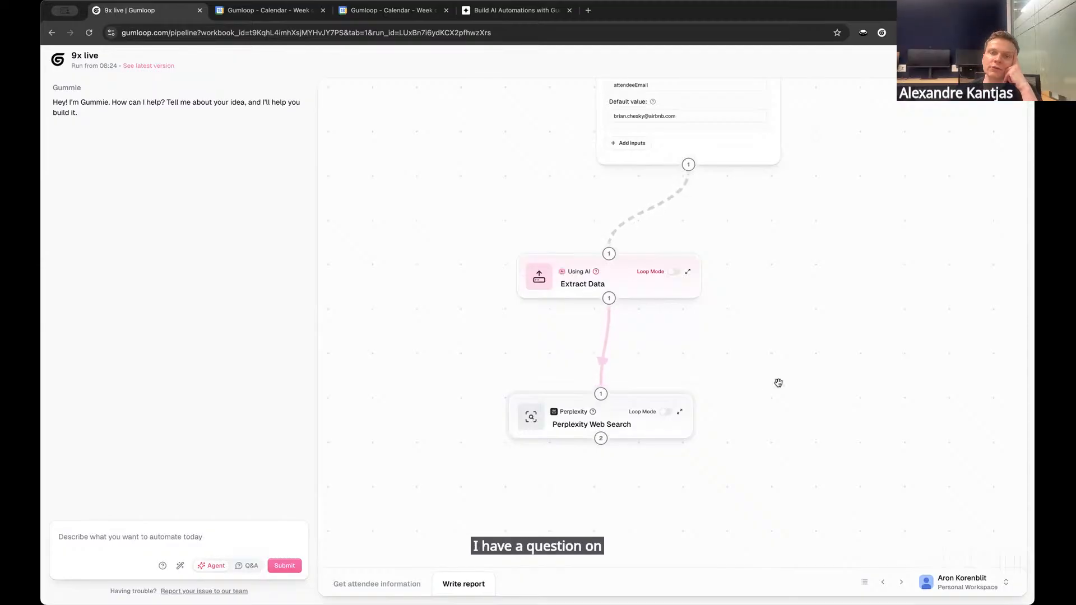
scroll(775, 380, "up", 1)
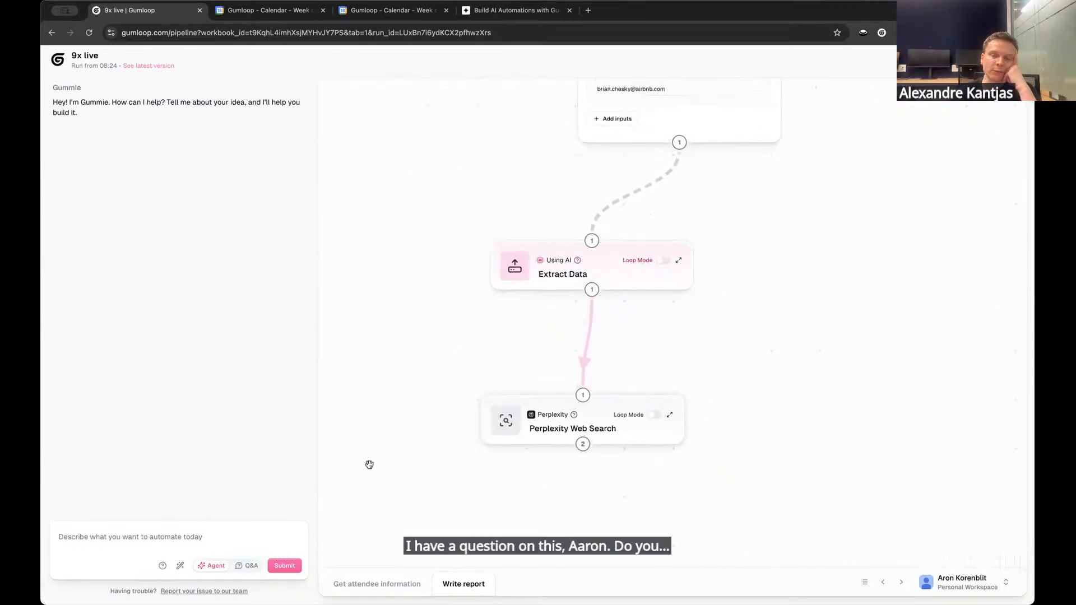
left_click(514, 305)
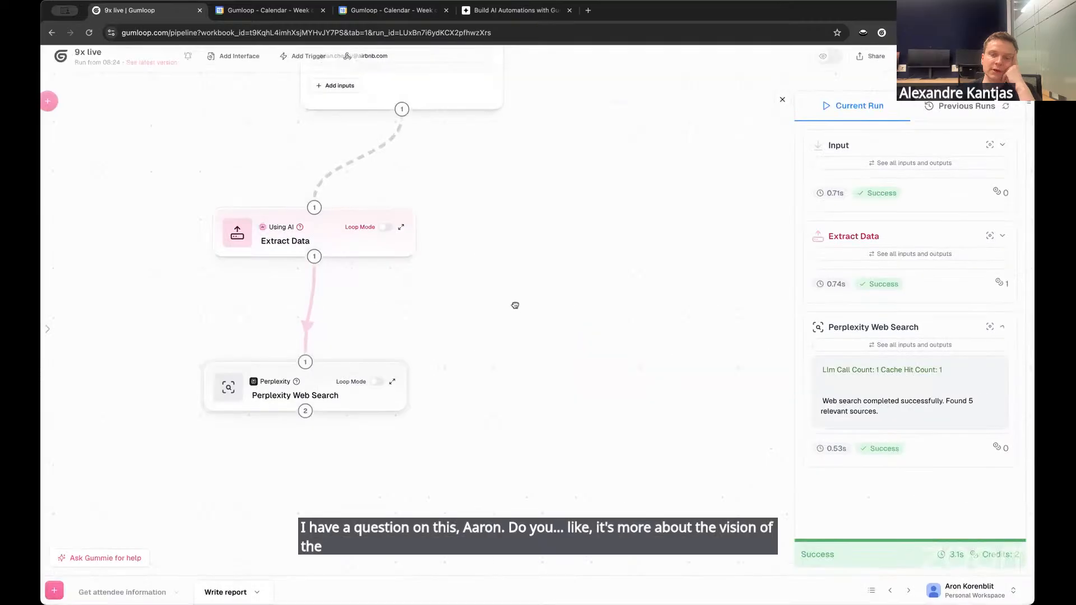
left_click_drag(528, 300, 598, 447)
scroll(598, 443, "up", 2)
scroll(597, 440, "down", 1)
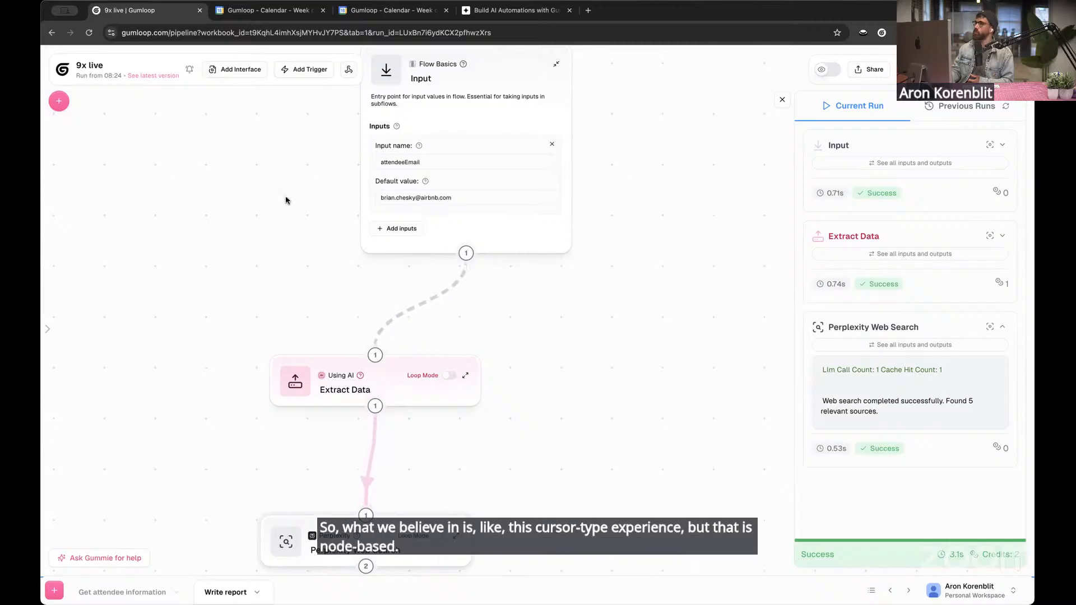
scroll(358, 325, "down", 3)
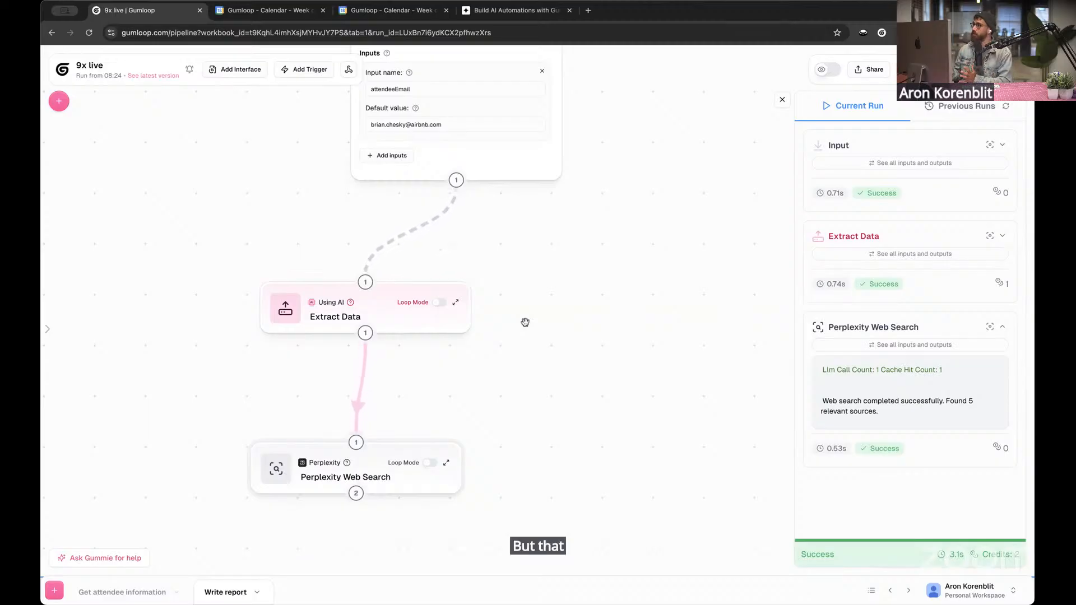
scroll(525, 322, "down", 2)
scroll(567, 294, "up", 2)
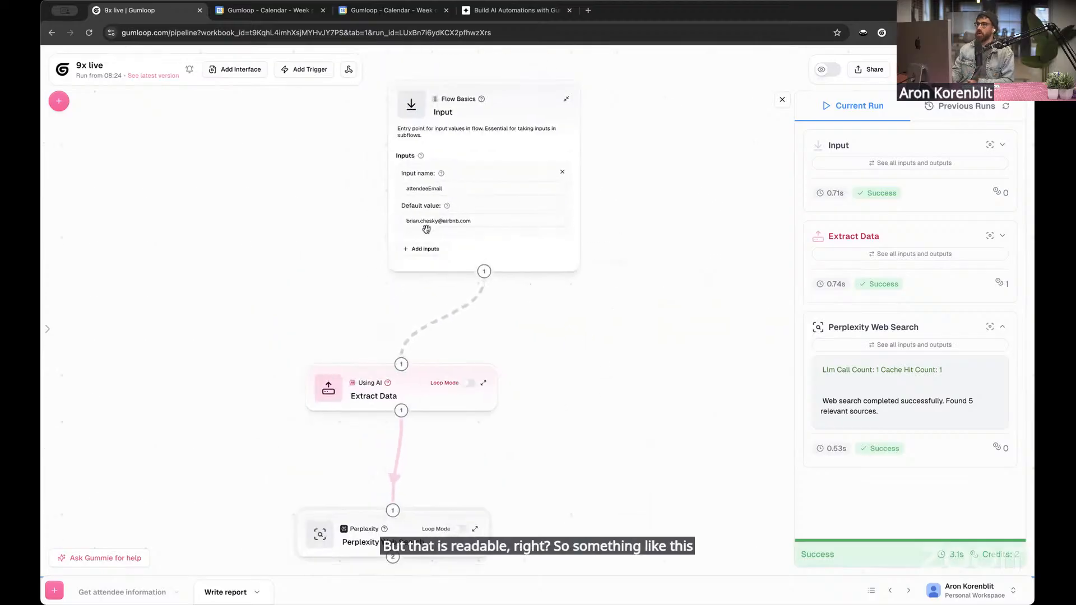
scroll(355, 204, "down", 4)
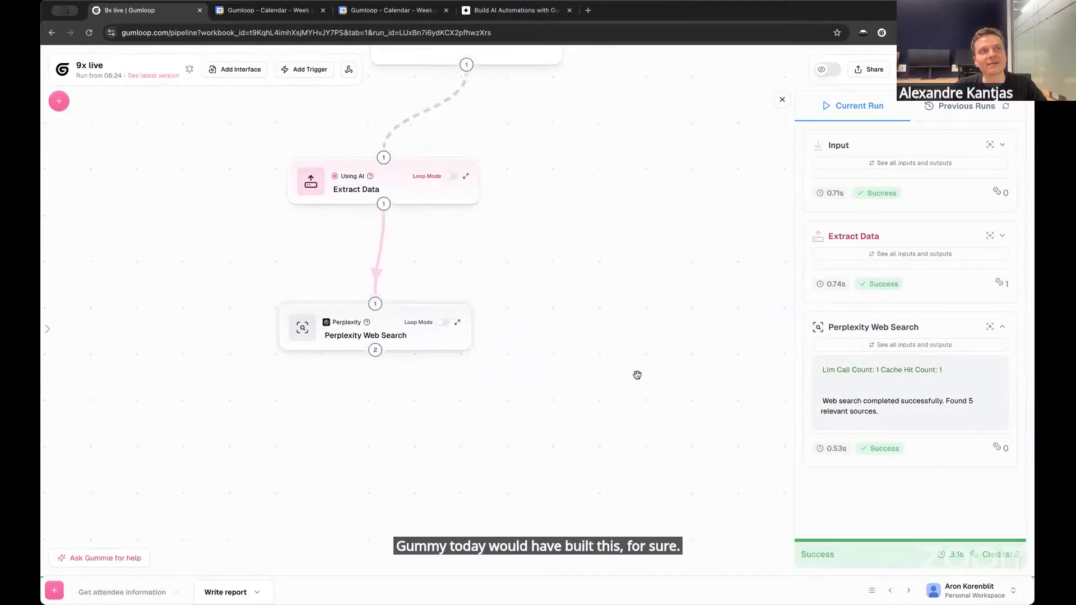
scroll(624, 313, "up", 2)
scroll(629, 310, "down", 2)
scroll(632, 308, "up", 1)
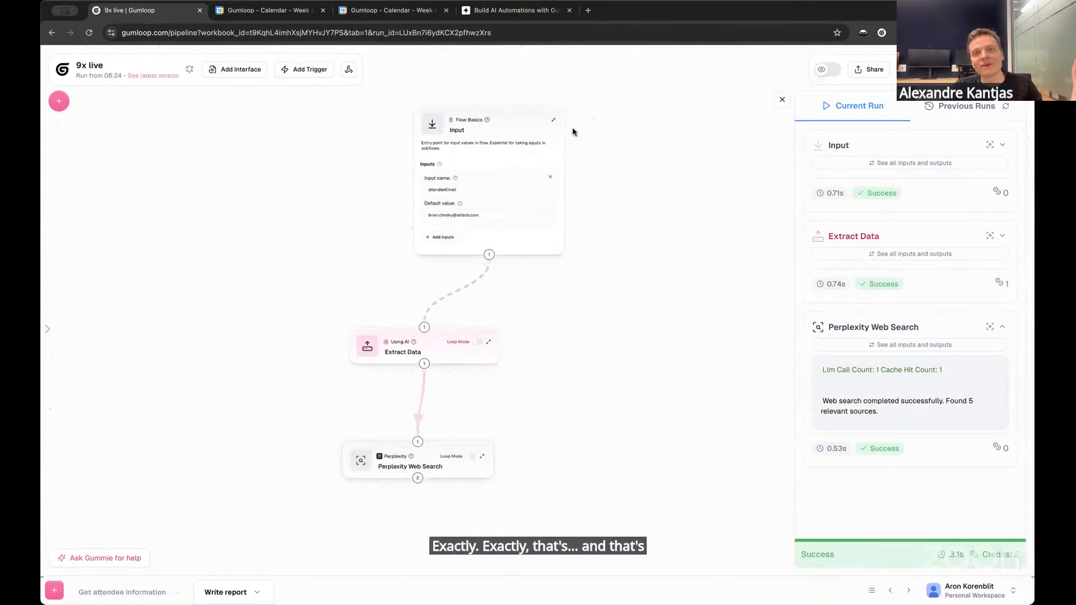
Collapse the Input node and add a HubSpot Get Contact Tickets node to the flow, closing the run results
mouse_move(554, 120)
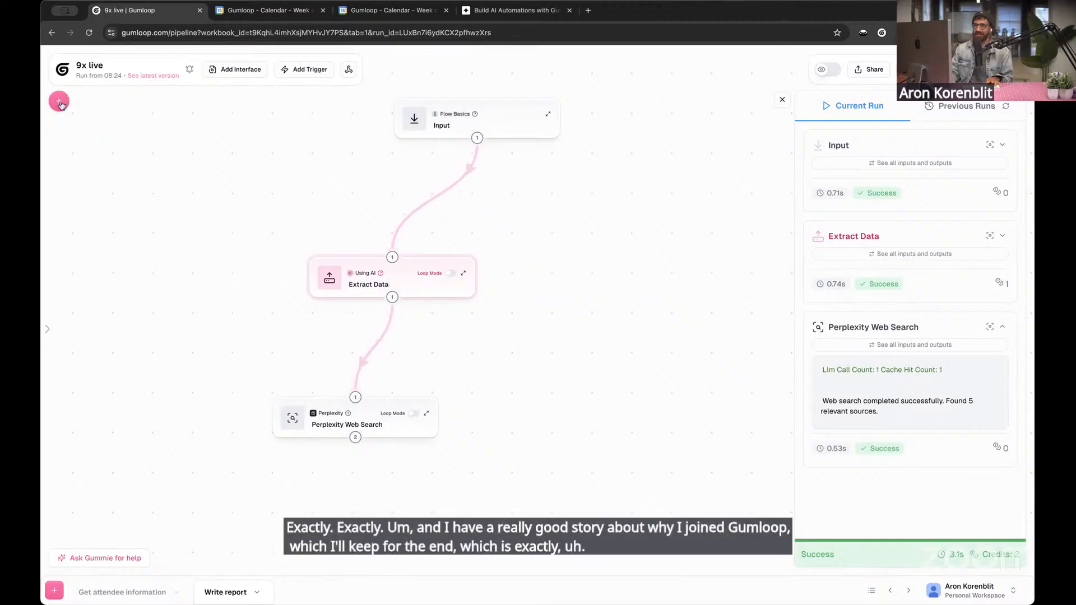
mouse_move(432, 276)
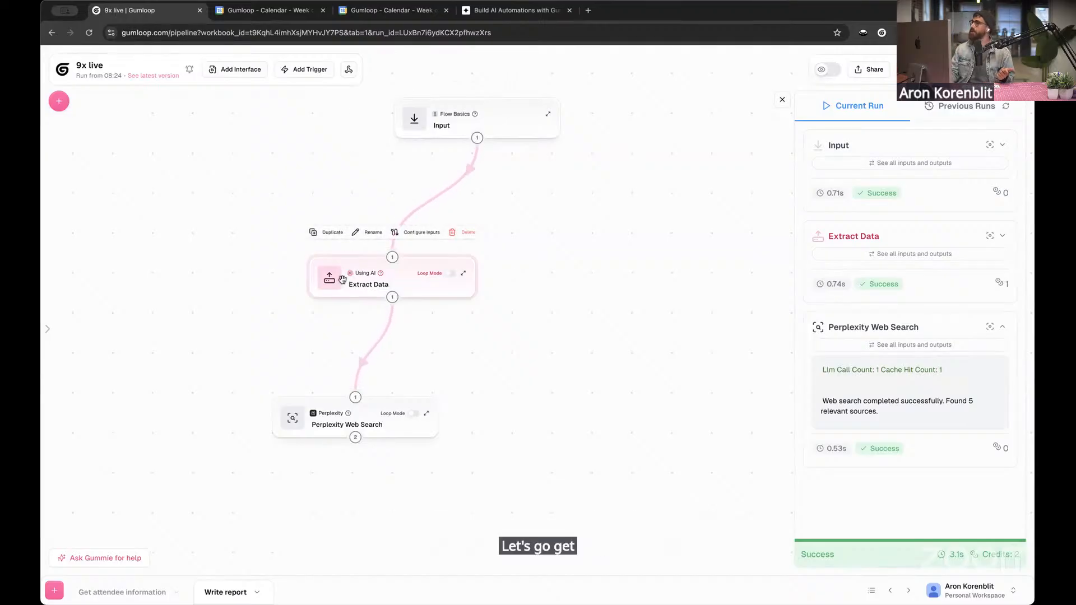
left_click(59, 101)
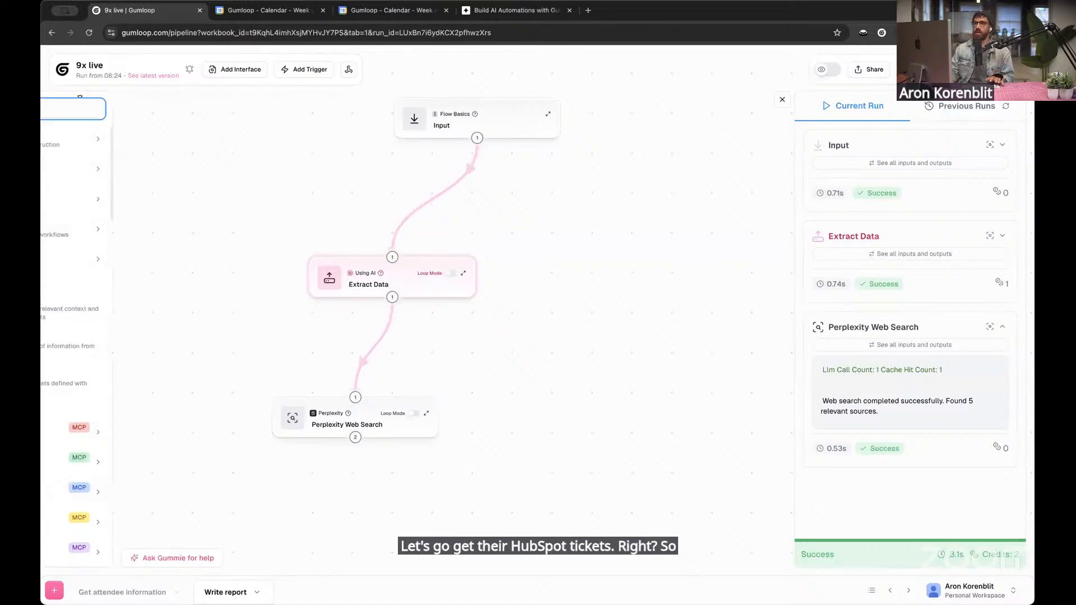
type("hubspot")
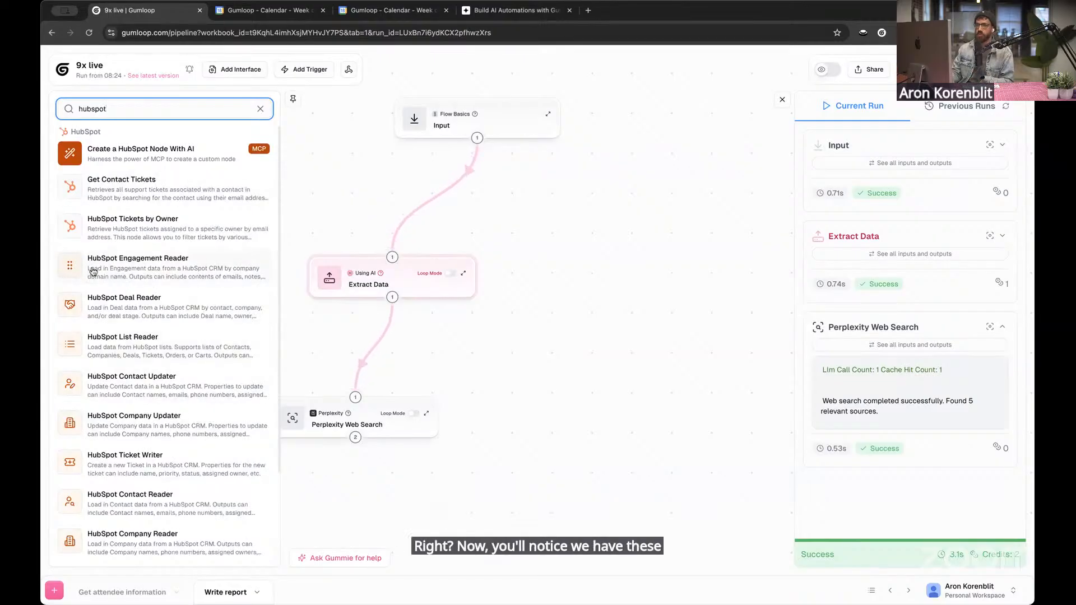
left_click(135, 193)
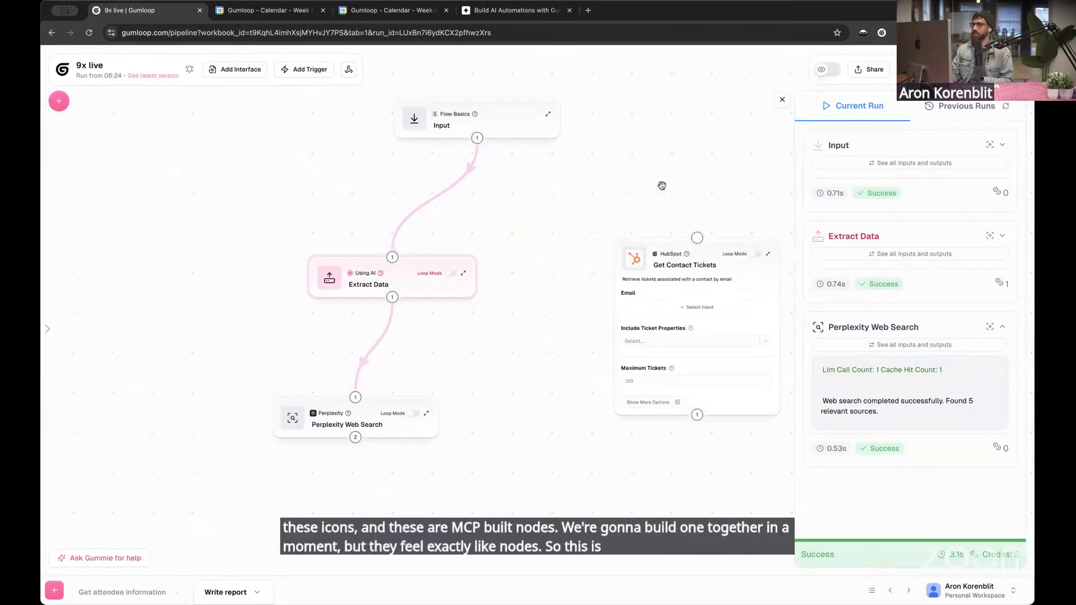
left_click(782, 100)
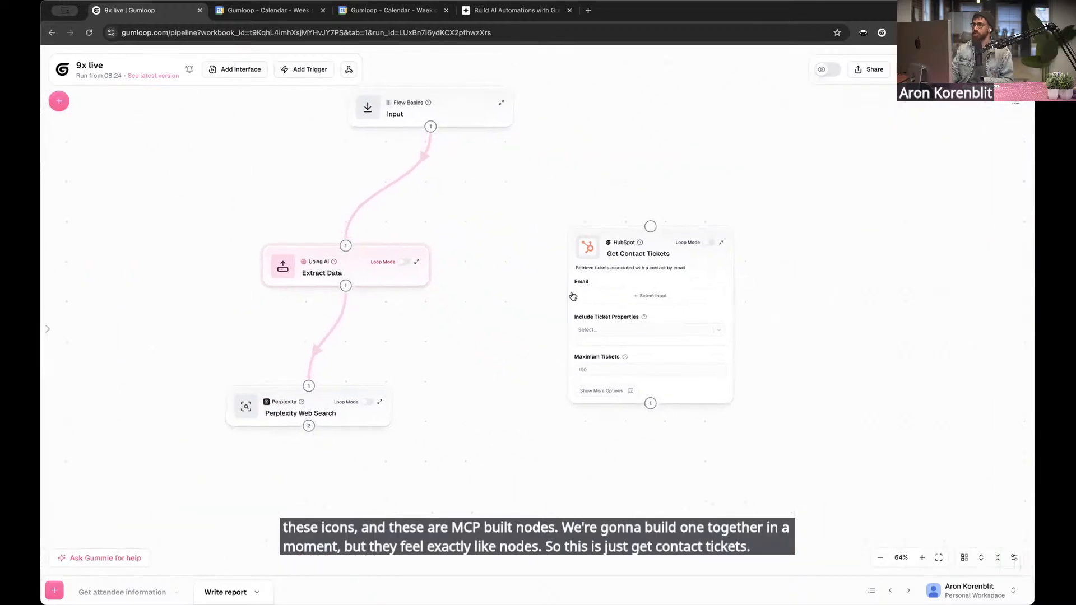
Connect the Input node to Get Contact Tickets, using Attendeeemail as its Email and setting Maximum Tickets to 100
left_click_drag(431, 126, 650, 226)
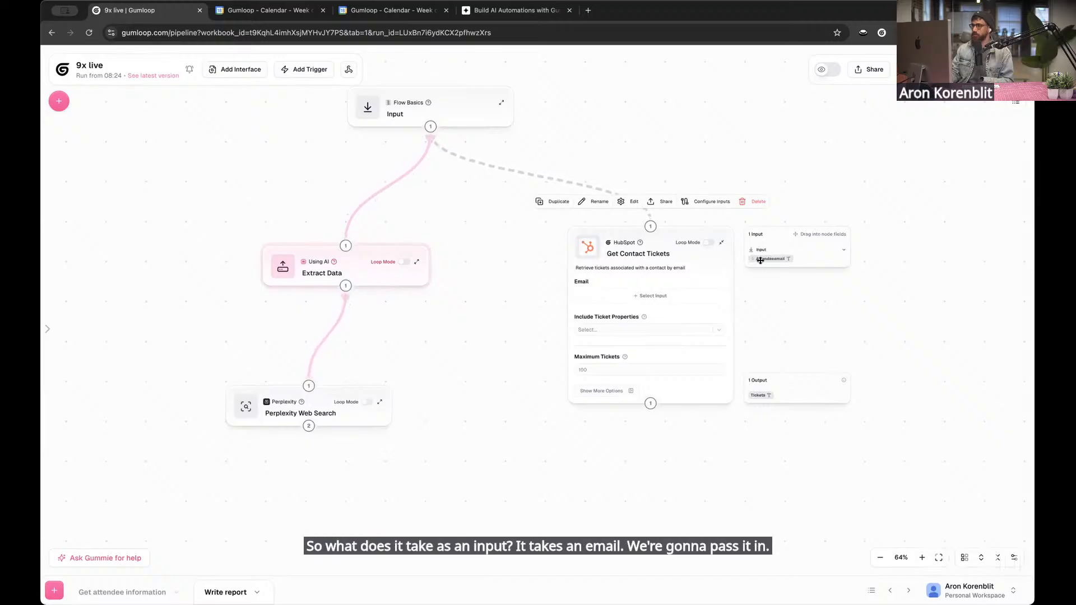
left_click_drag(760, 260, 633, 297)
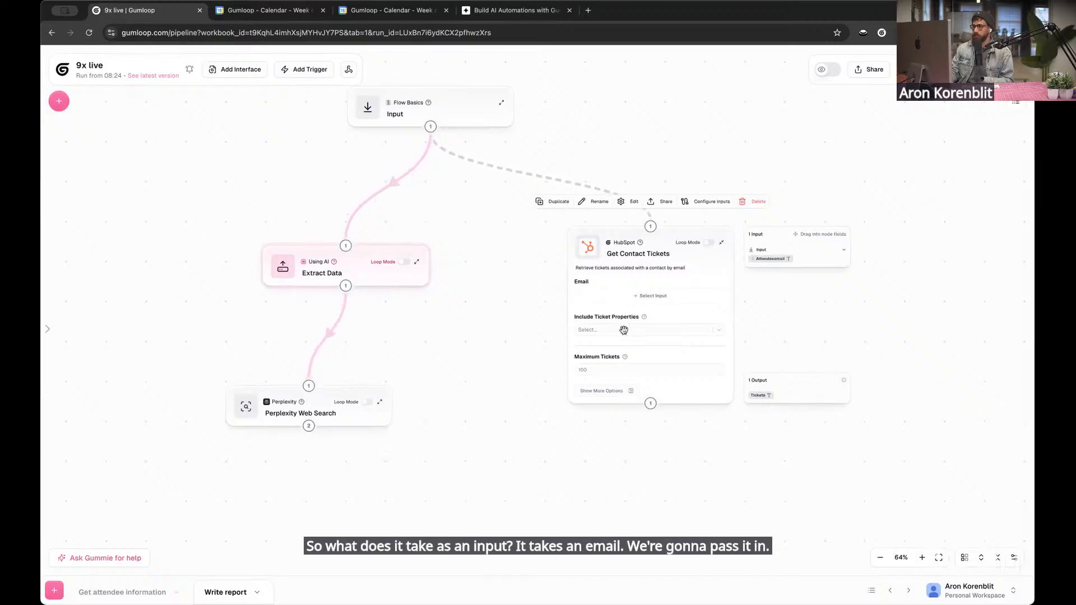
left_click(621, 368)
type("100")
left_click(629, 496)
left_click_drag(623, 470, 618, 456)
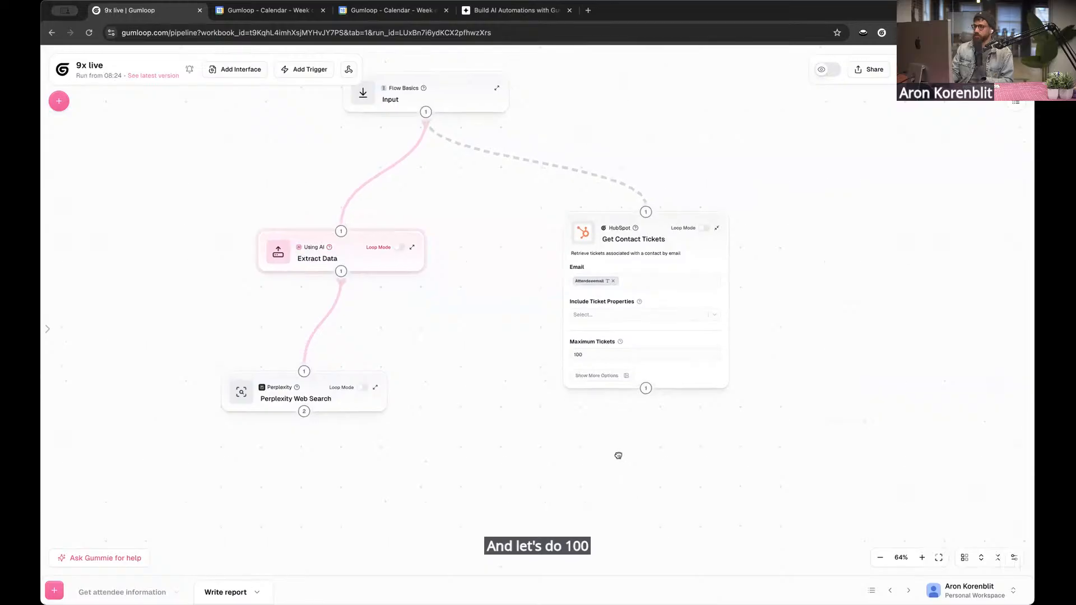
left_click(639, 364)
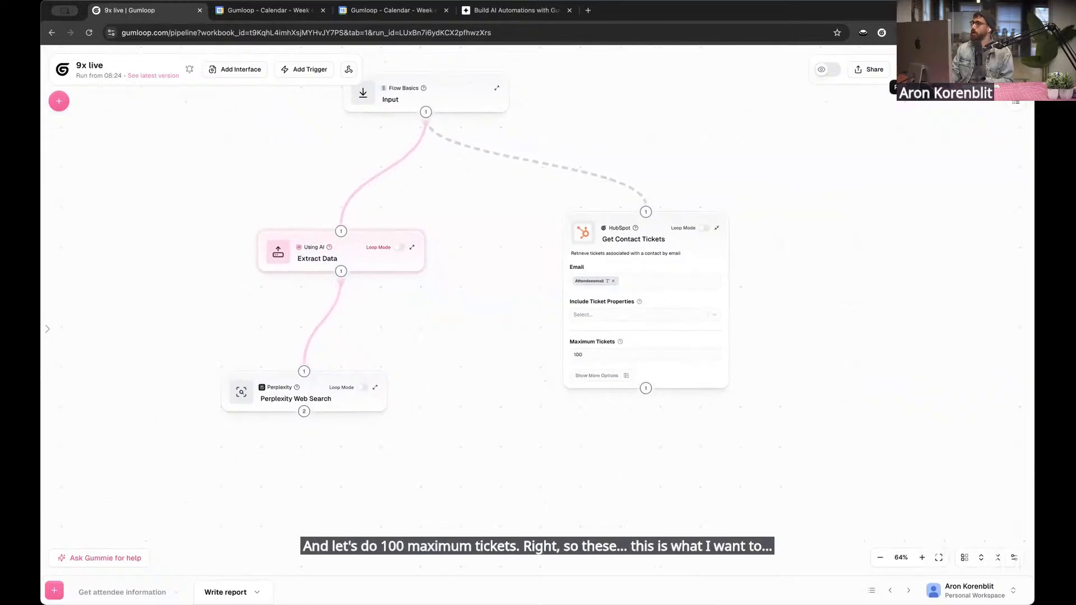
Run the Write report flow and move the Get Contact Tickets node slightly closer to Extract Data
left_click(978, 69)
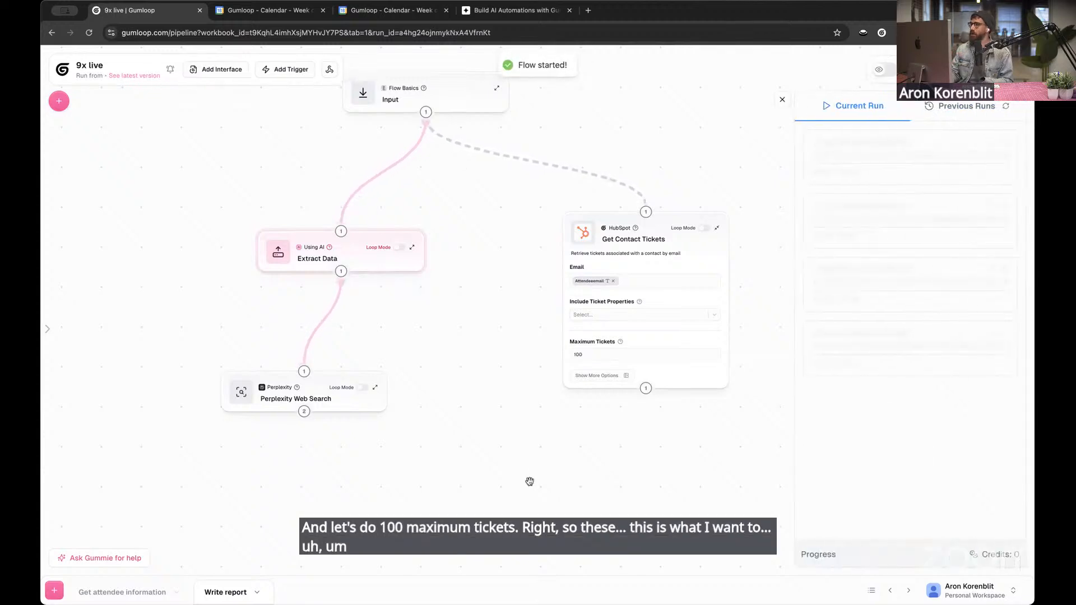
left_click_drag(662, 248, 635, 250)
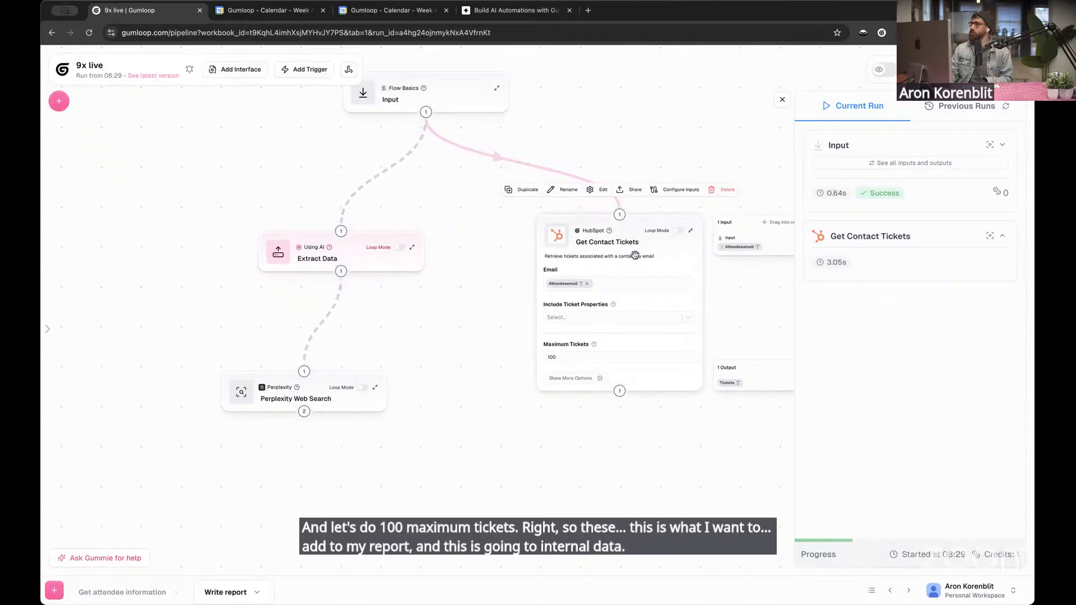
left_click_drag(469, 430, 472, 363)
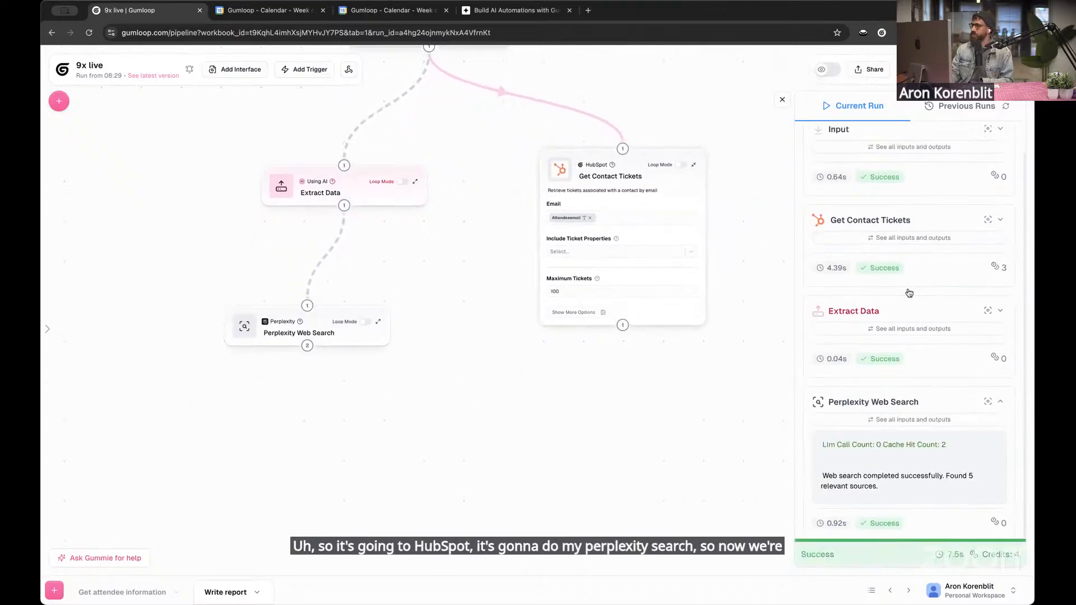
Examine the Tickets output of Get Contact Tickets and the Response output of Perplexity Web Search from the current run
left_click(922, 256)
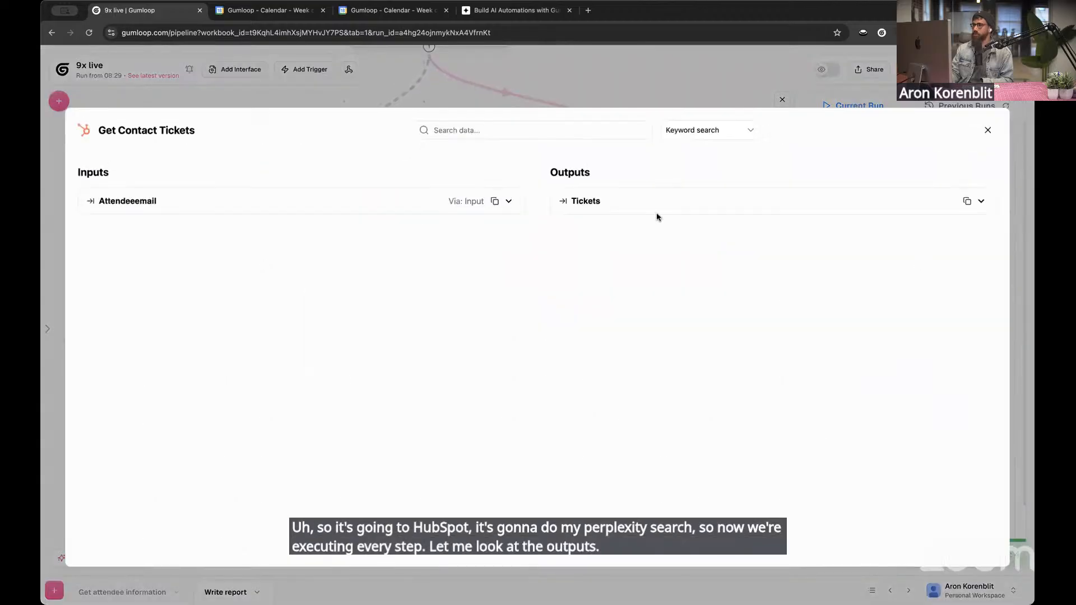
left_click(657, 216)
mouse_move(559, 227)
left_mouse_down()
mouse_move(693, 294)
mouse_move(552, 234)
left_mouse_up()
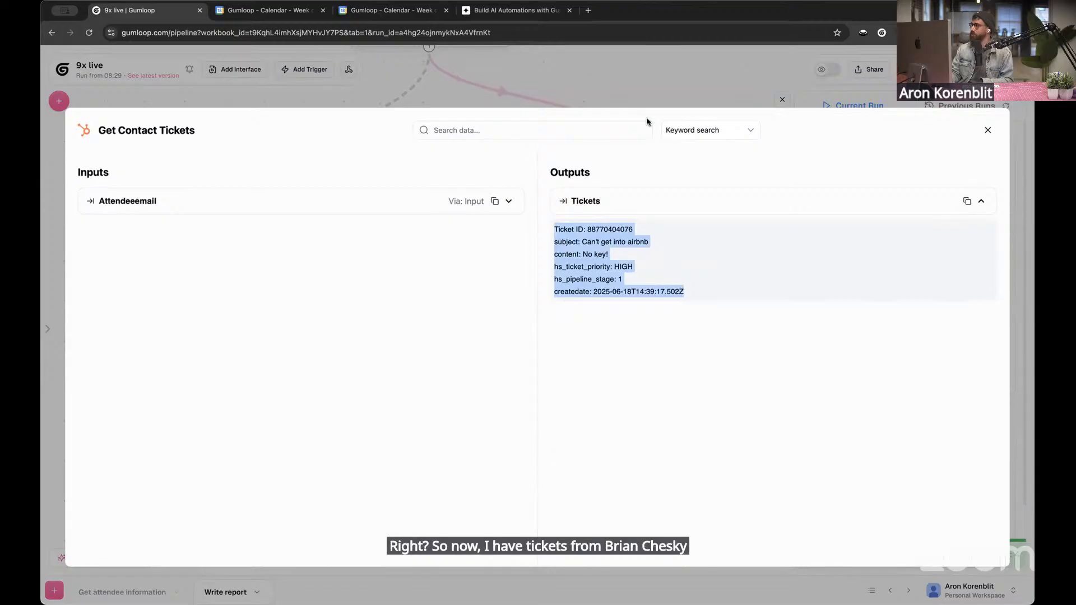
left_click(667, 73)
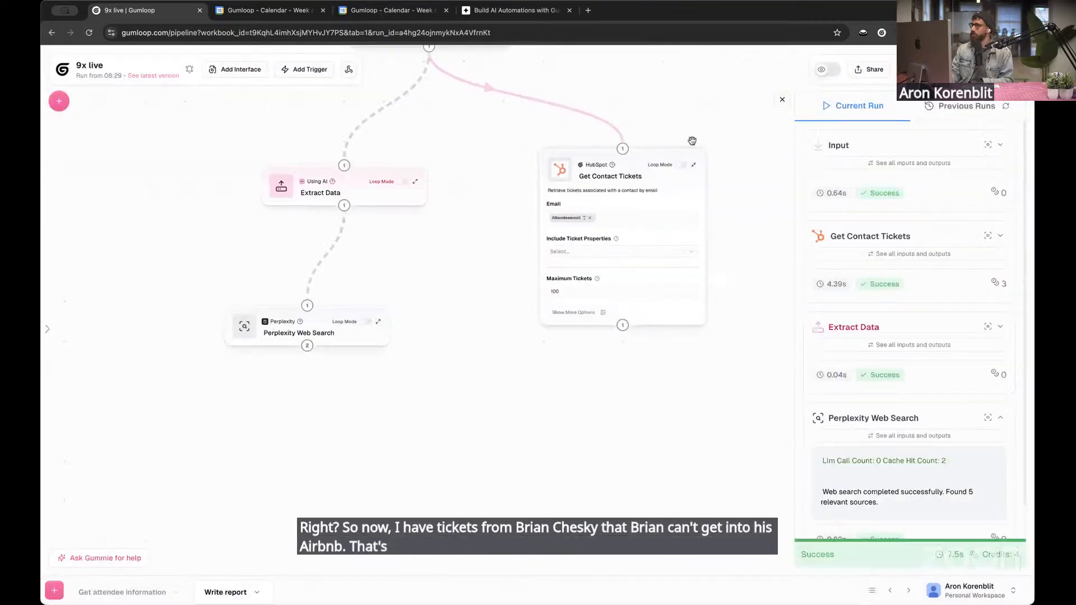
left_click(901, 437)
left_click(641, 237)
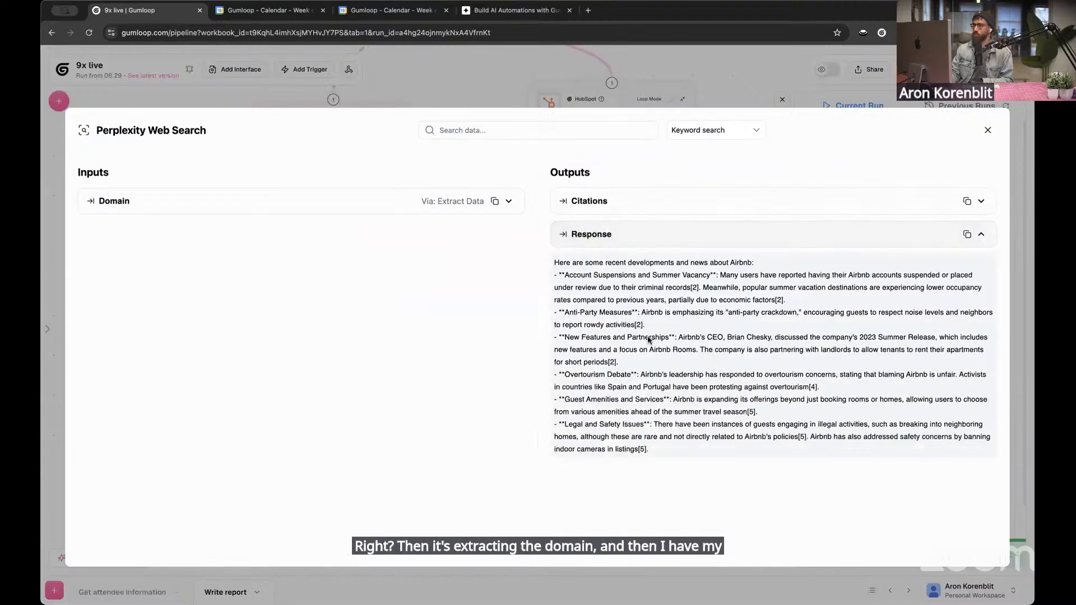
left_click(754, 59)
Close the Perplexity Web Search results and add a Combine Text node below the existing nodes
scroll(557, 352, "down", 1)
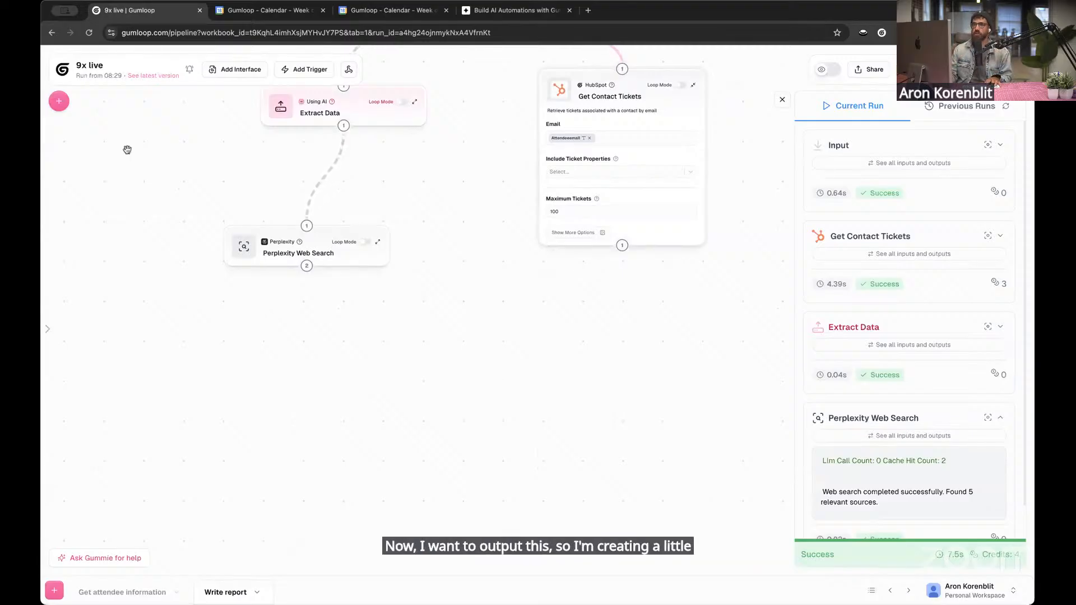
left_click(59, 101)
type("hubspot")
key("super+a")
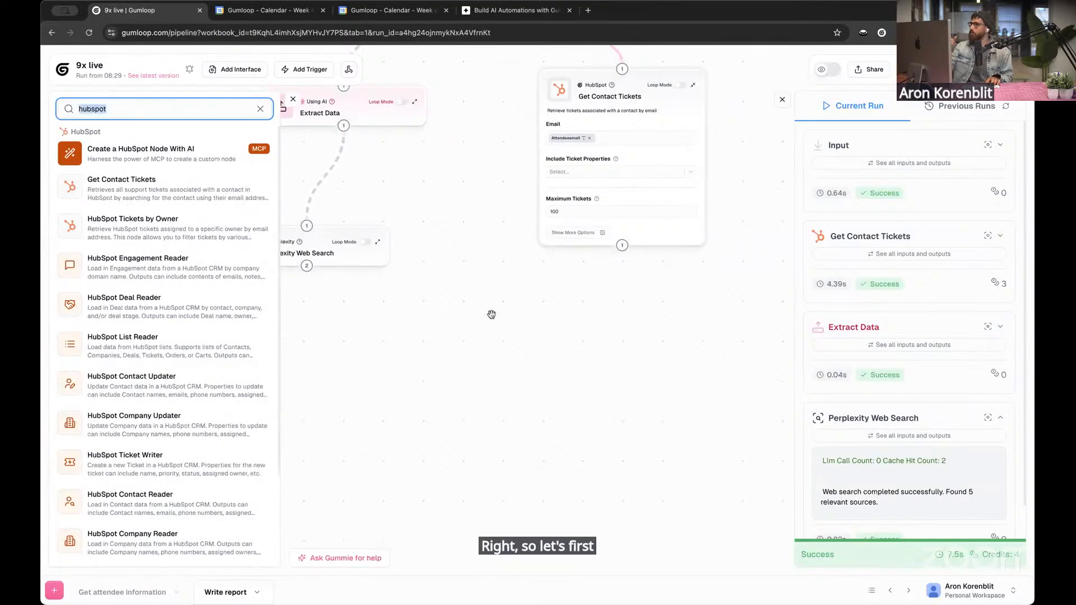
type("combine")
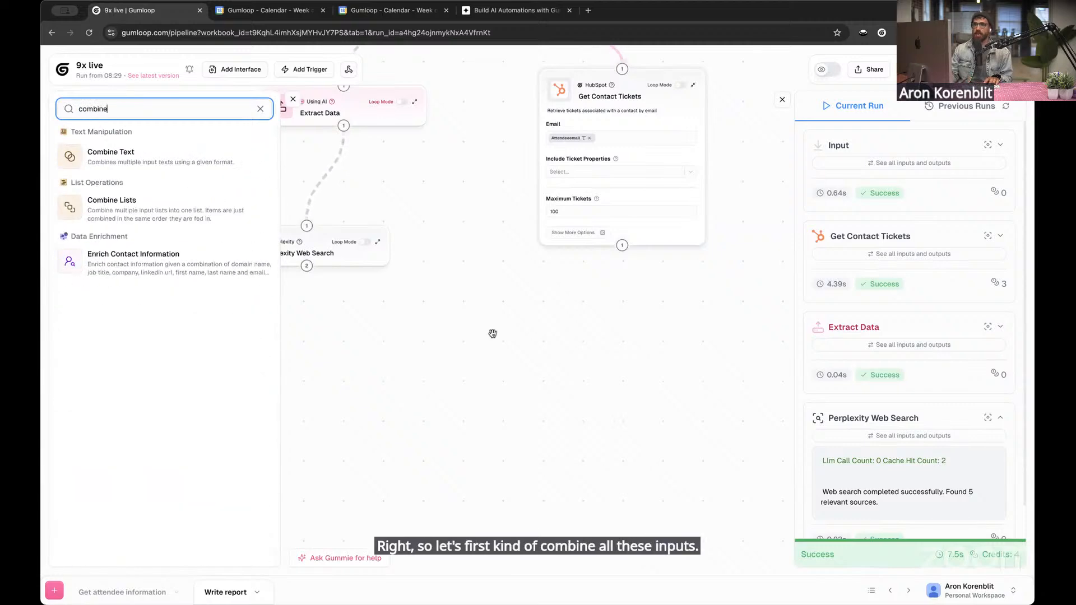
left_click_drag(195, 152, 493, 361)
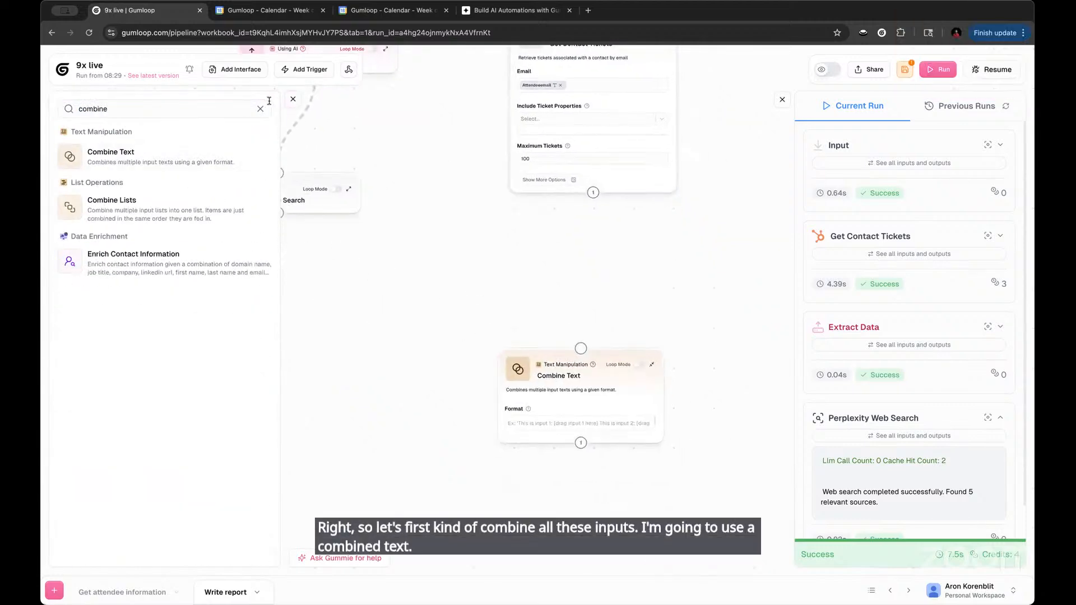
Connect the outputs of Perplexity Web Search and Get Contact Tickets to the Combine Text node
left_click_drag(329, 200, 526, 350)
left_click_drag(644, 179, 521, 325)
scroll(513, 481, "up", 2)
left_click_drag(484, 485, 479, 434)
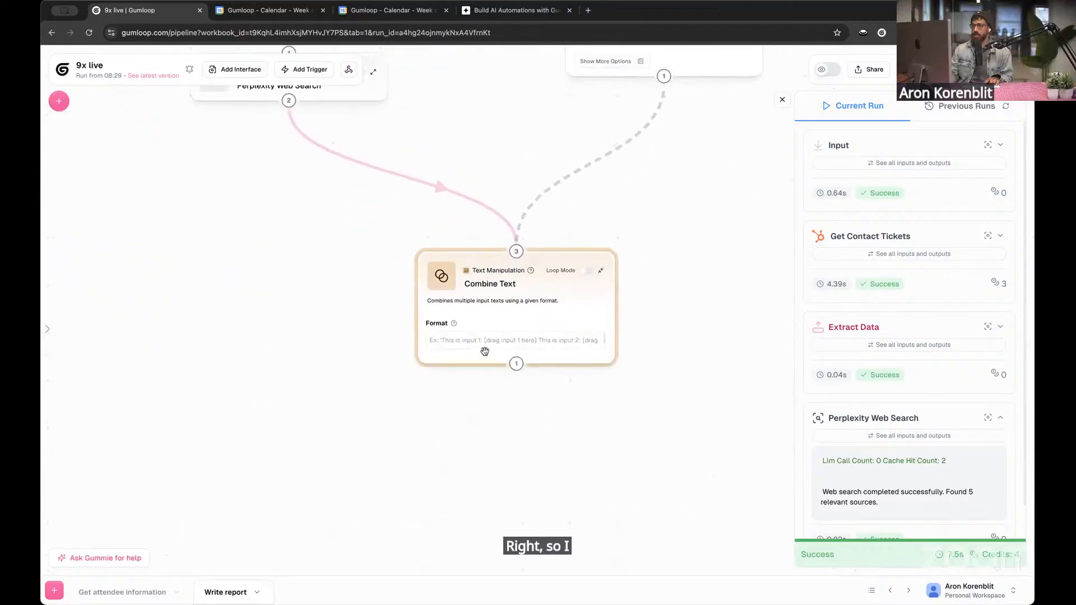
Fill Combine Text's Format with "Perplexity news:" plus the Response variable and, two lines down, "Hubspot tickets:" plus the Tickets variable
left_click(485, 347)
type("Perp")
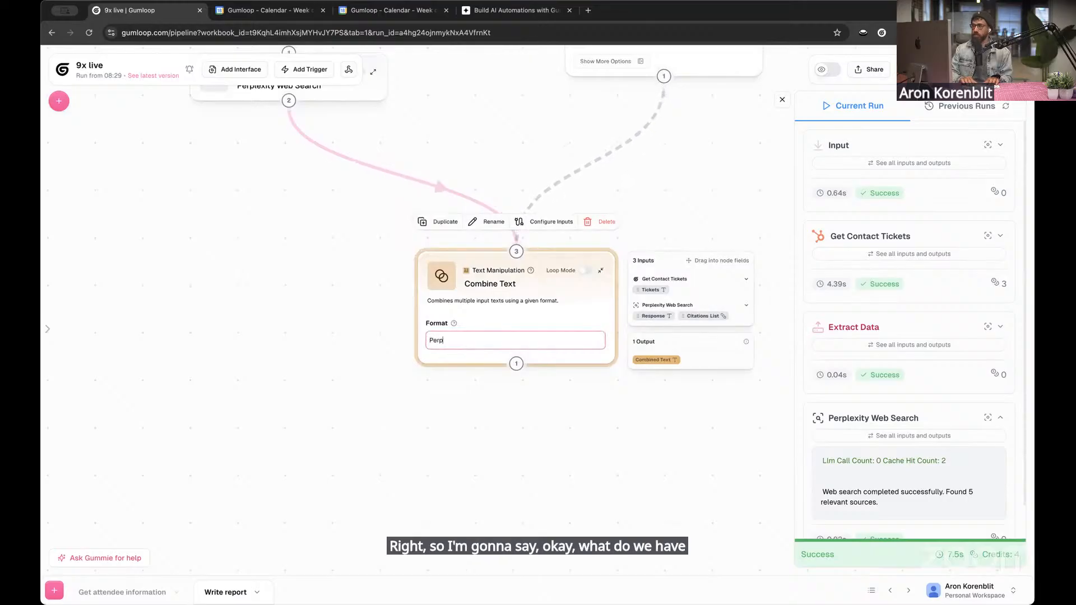
type("lexity news:")
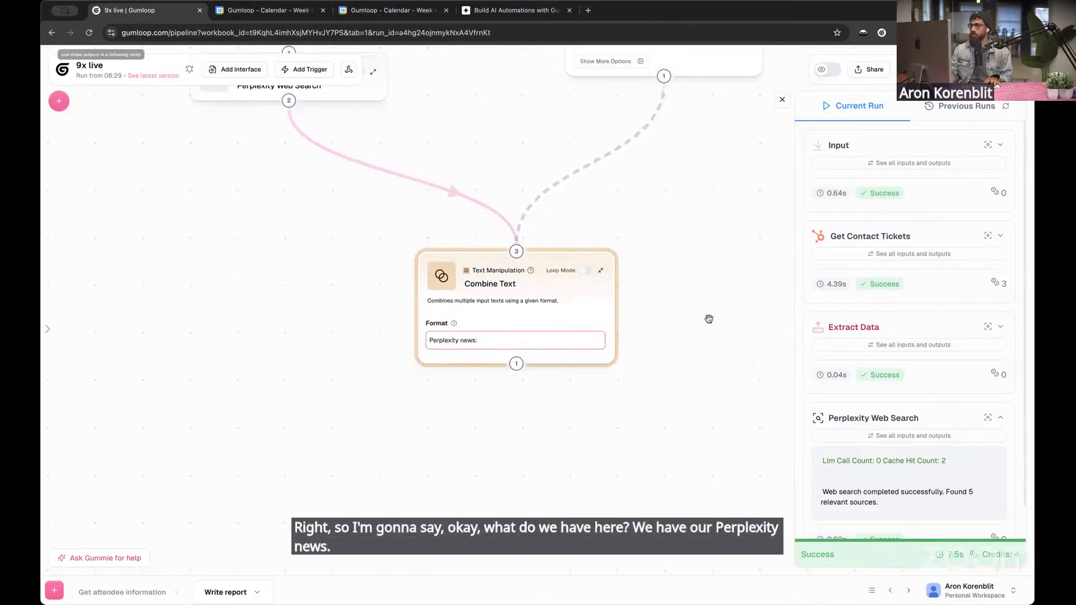
left_click_drag(637, 322, 521, 340)
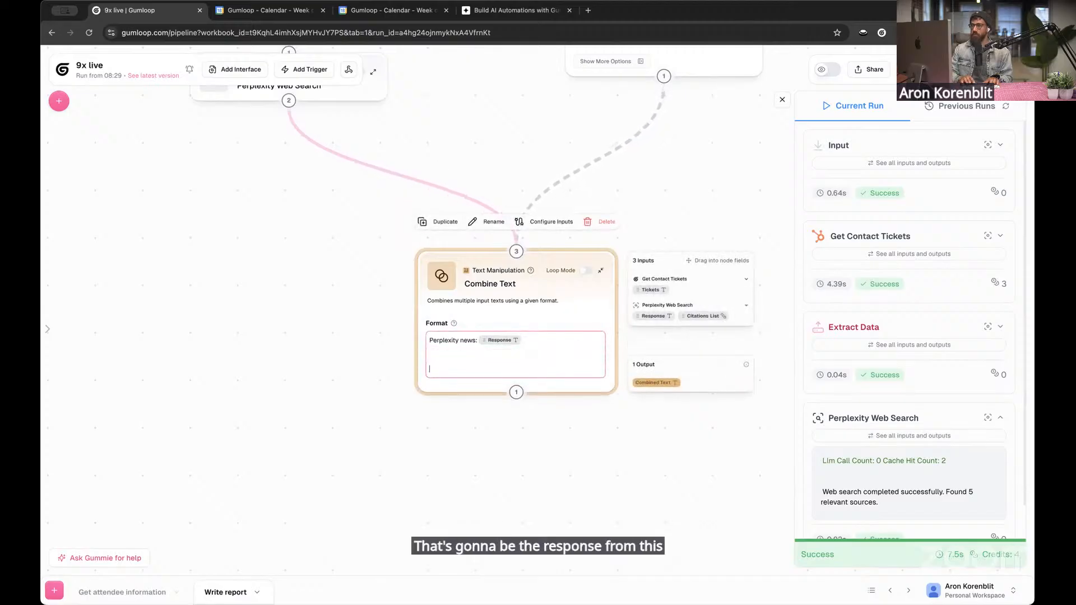
key("Return")
key("Return")
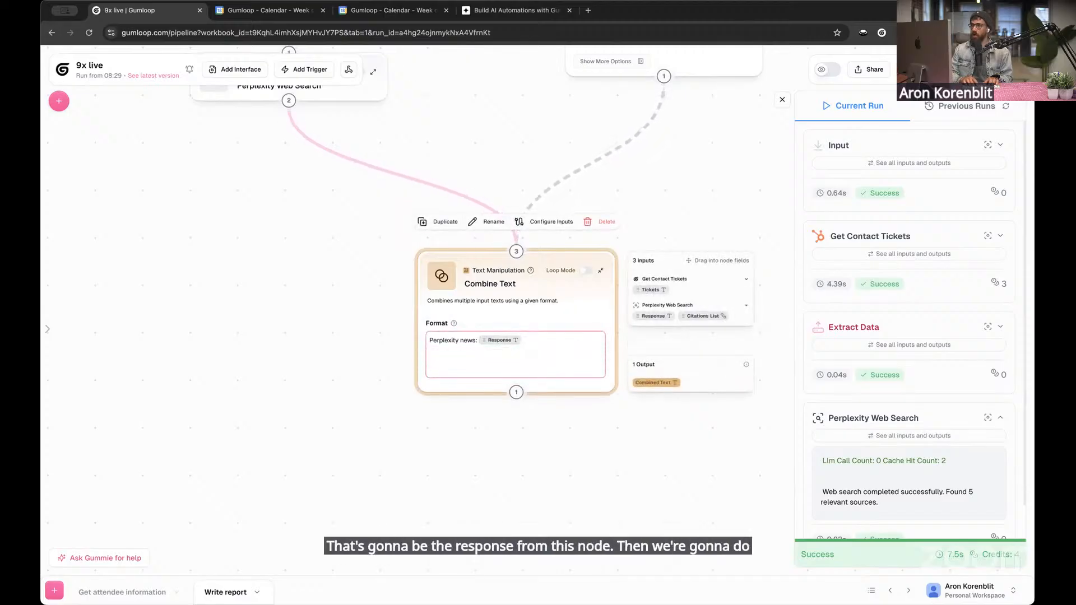
type("Hubspot tickets:")
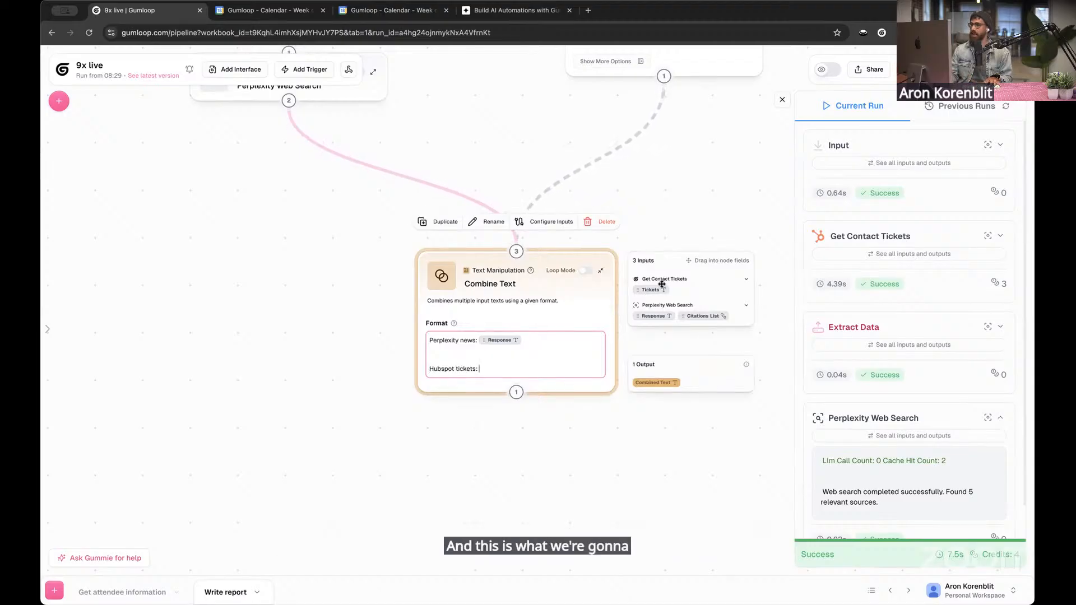
left_click_drag(659, 287, 537, 366)
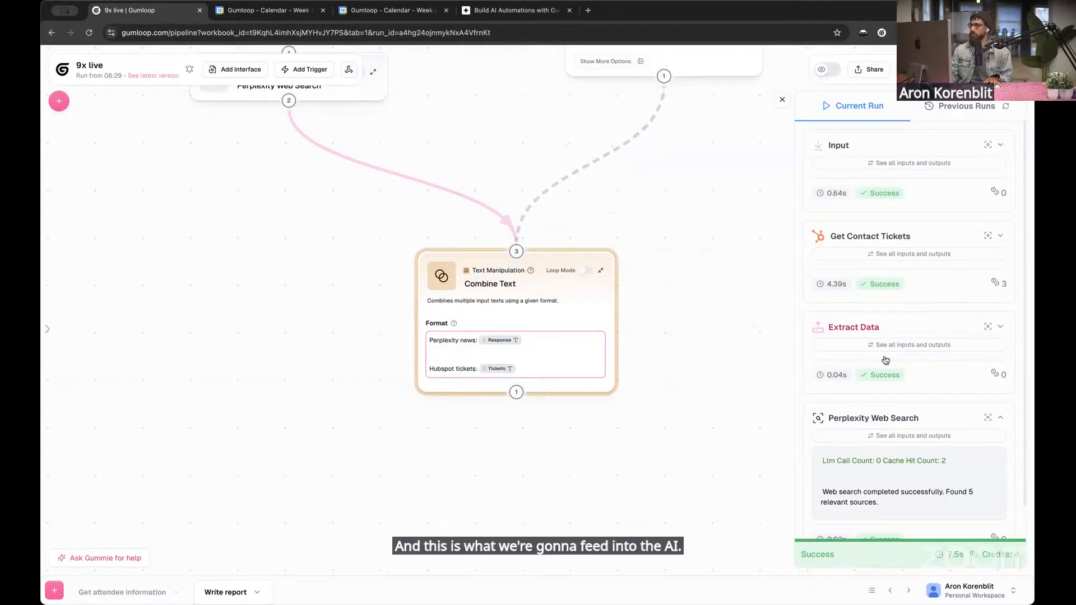
Add a "contact:" line below the Hubspot tickets line in Combine Text's Format
left_click(592, 395)
key("Return")
key("Return")
type("contact:")
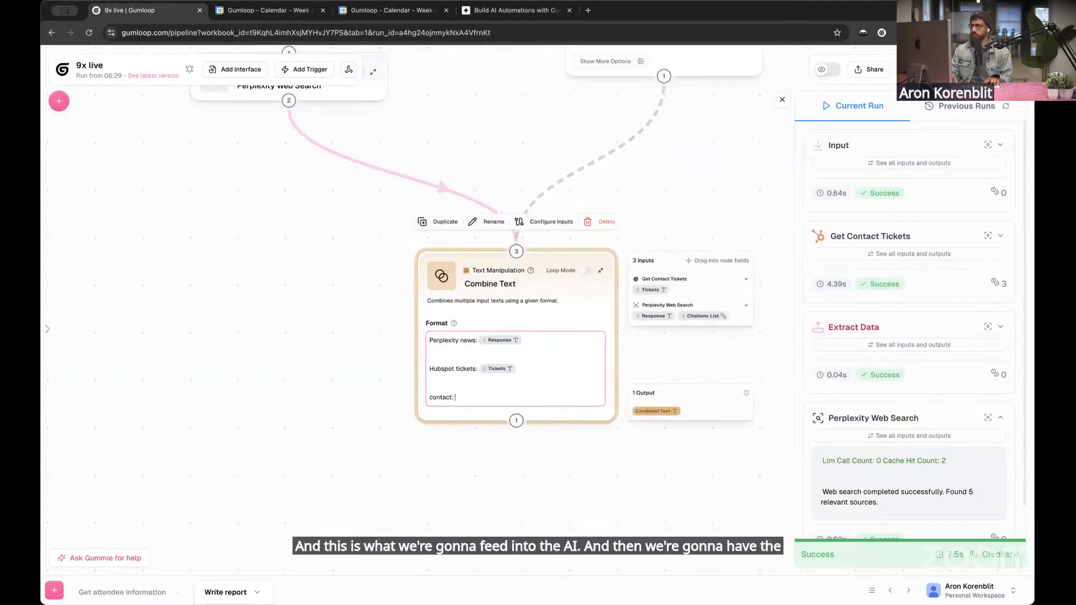
left_click(218, 221)
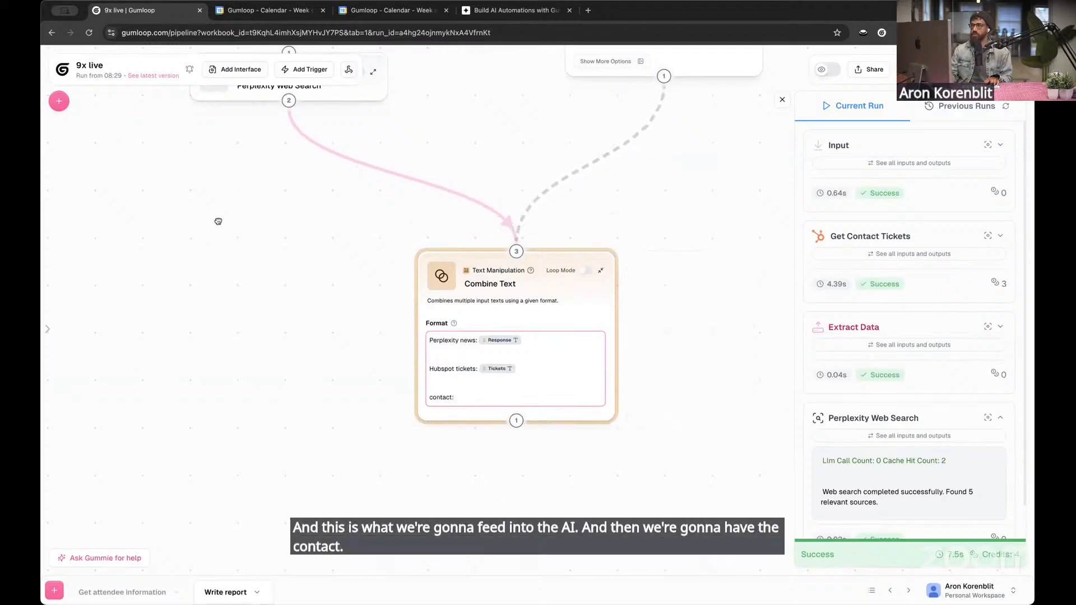
Connect the Input node to Combine Text and insert its Attendeeemail variable after "contact:" in the Format
scroll(571, 137, "down", 4)
scroll(505, 181, "up", 2)
left_click_drag(463, 120, 484, 152)
left_click_drag(525, 453, 519, 454)
scroll(428, 506, "down", 4)
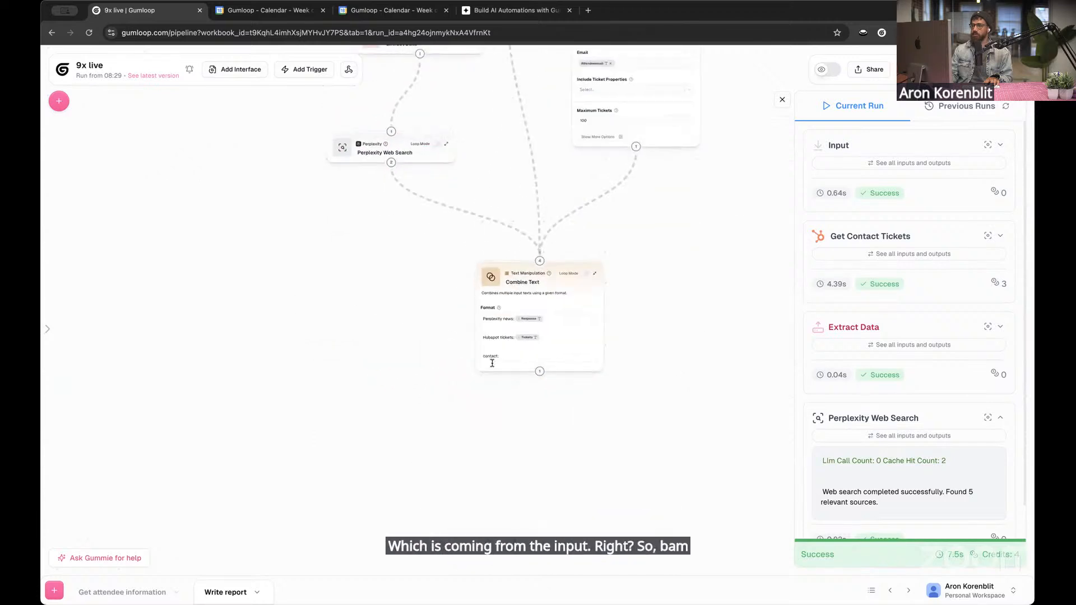
scroll(533, 410, "up", 3)
left_click(516, 321)
left_click(516, 321)
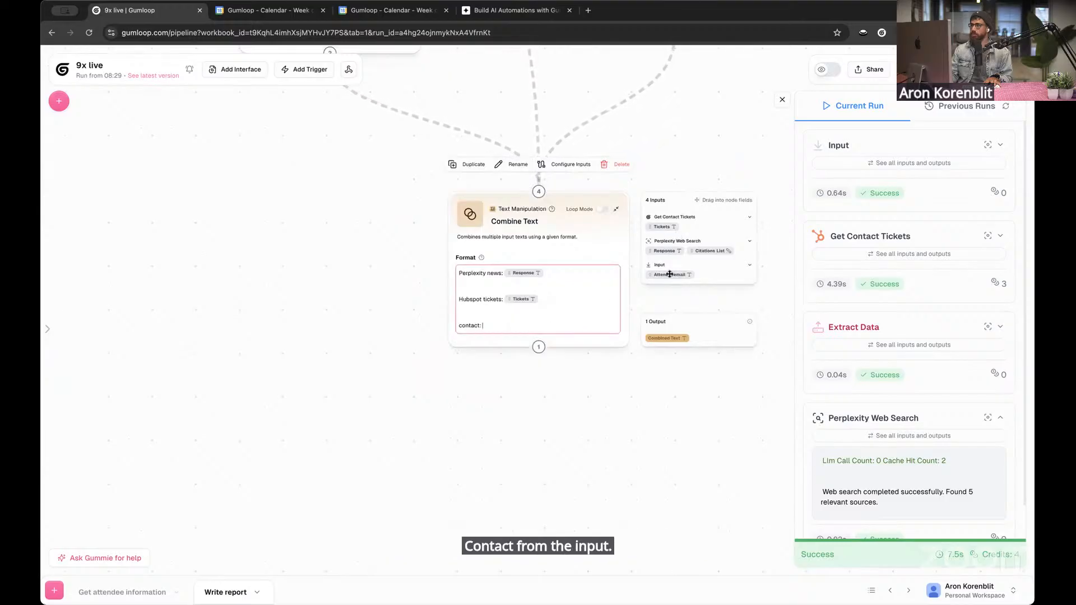
left_click_drag(670, 274, 565, 328)
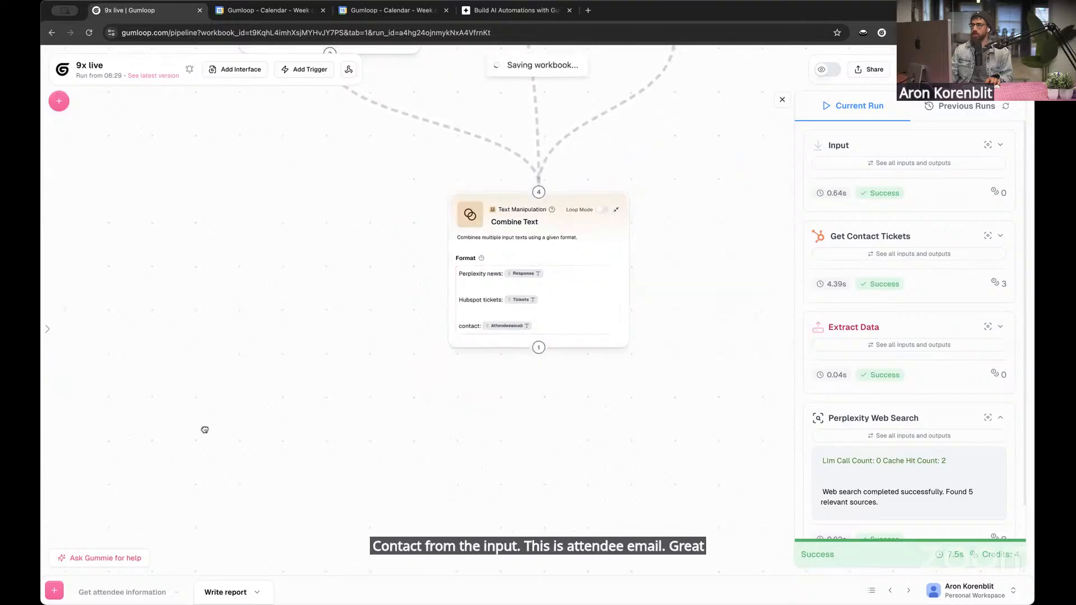
Rename the Write report flow as "Get information about external attendee"
double_click(229, 596)
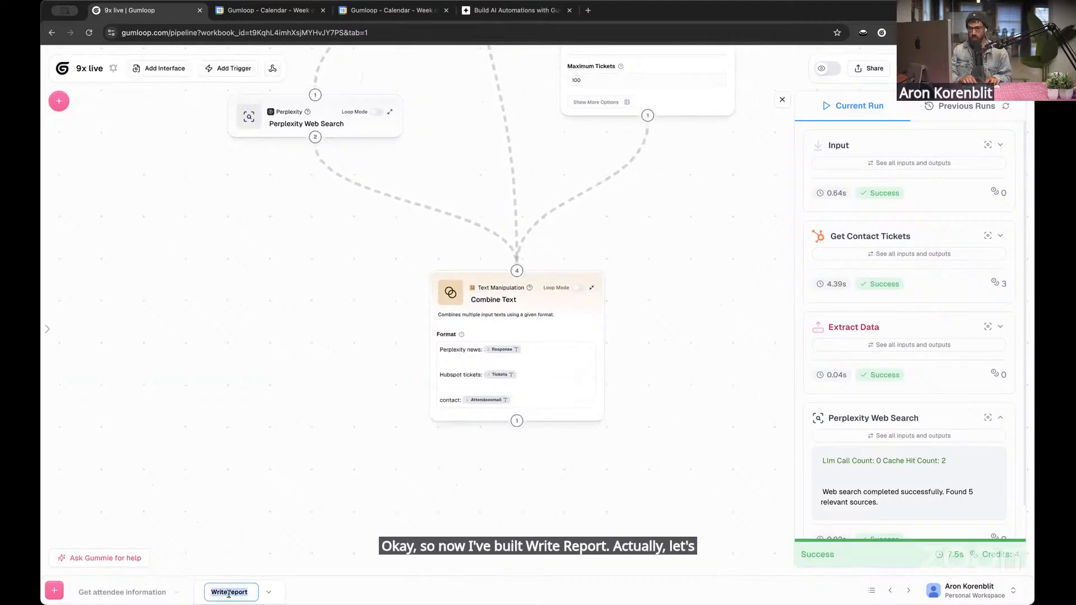
type("Get")
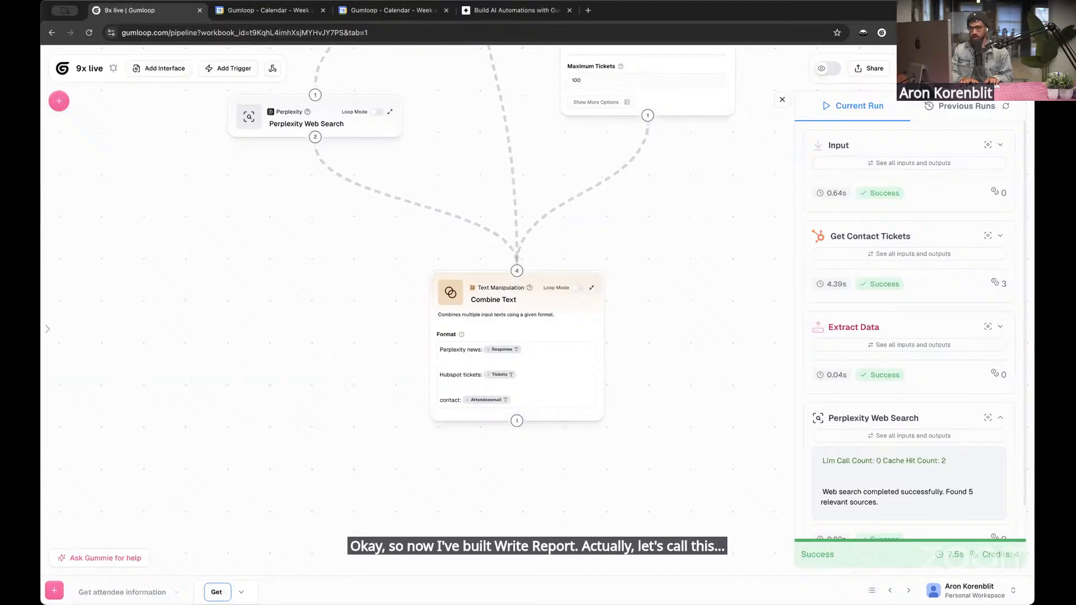
type(" information about")
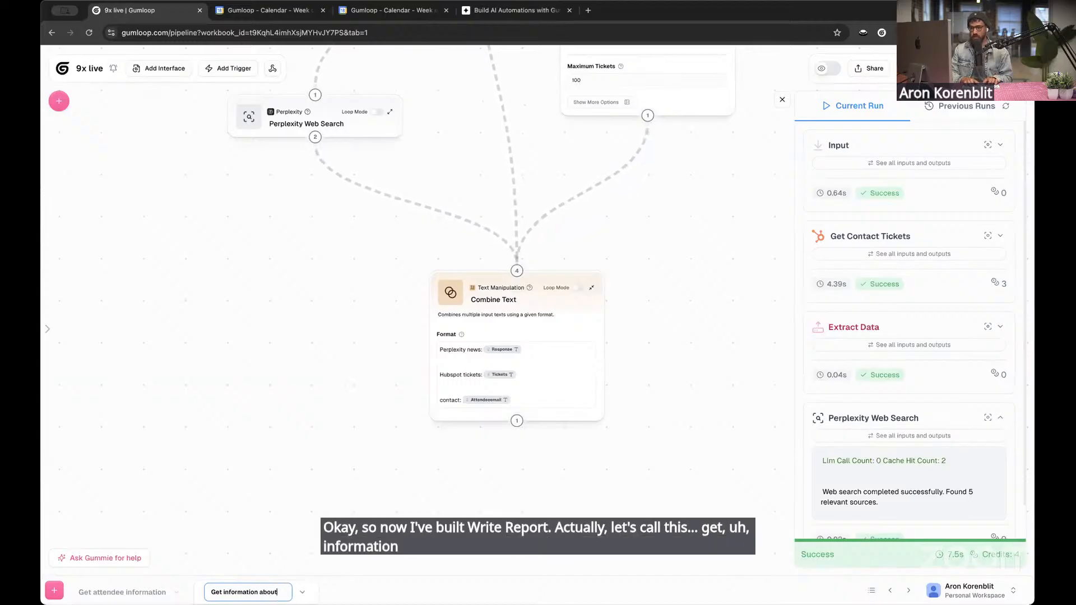
type(" external attend")
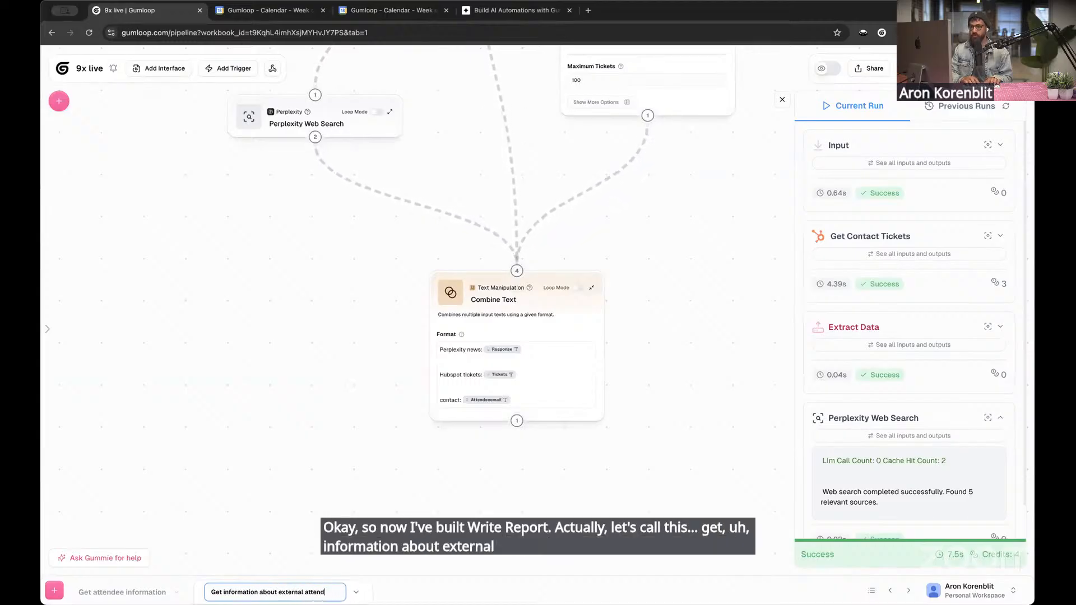
type("ee")
key("Return")
Add an Output node to the flow and place it just below the Combine Text node
left_click_drag(264, 335, 253, 471)
scroll(313, 435, "down", 3)
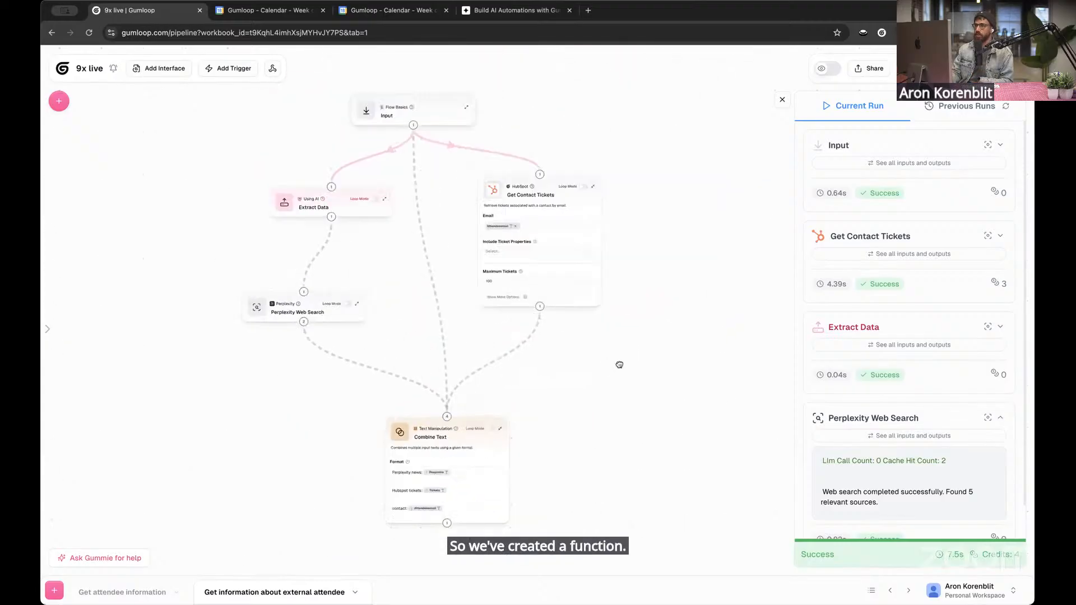
scroll(619, 365, "down", 3)
left_click(56, 101)
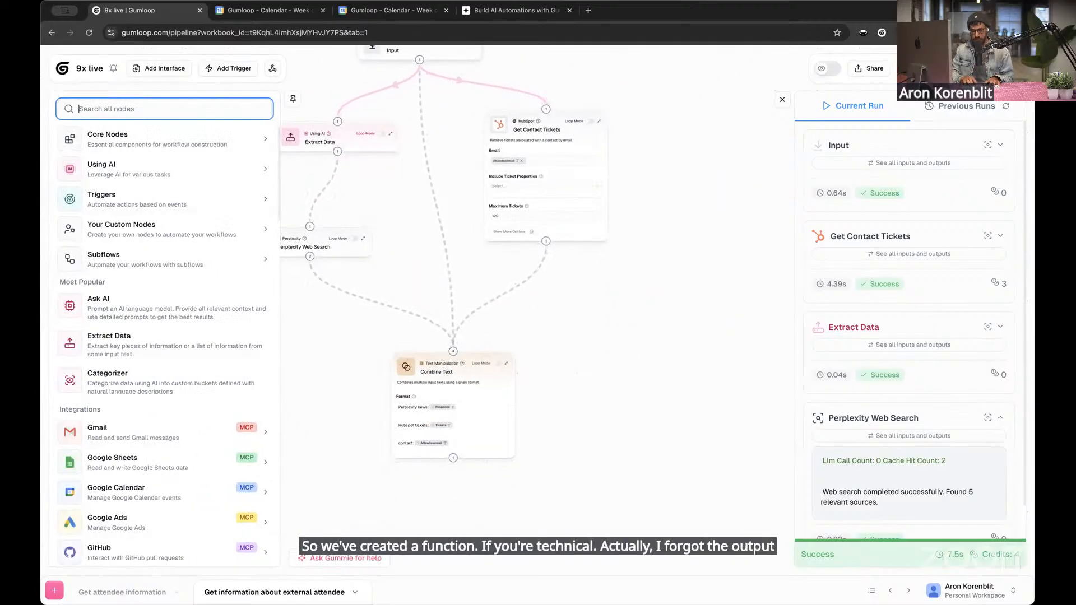
type("output")
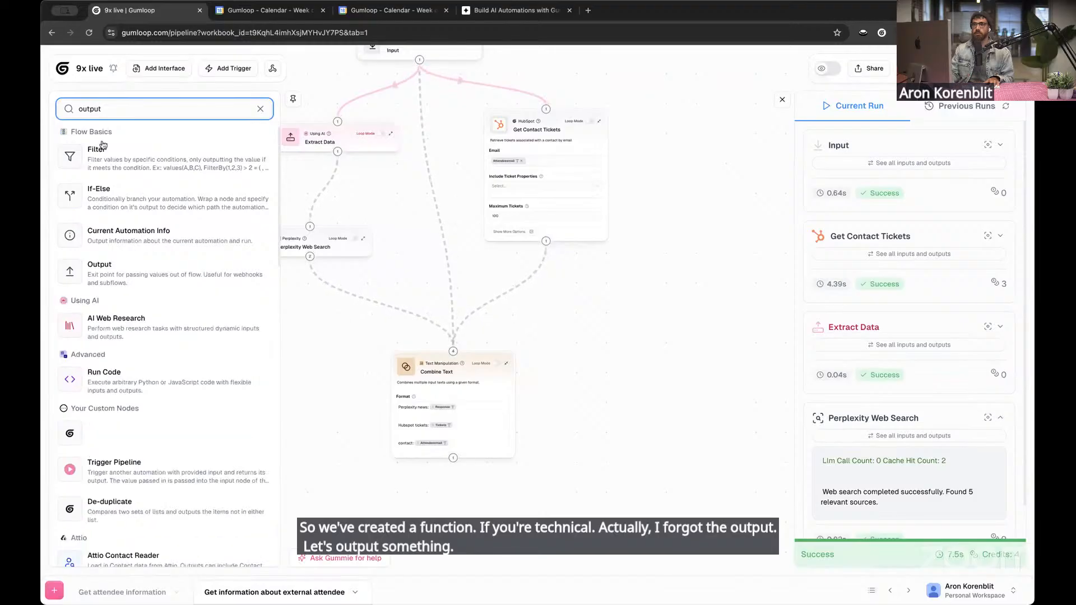
left_click_drag(524, 514, 528, 512)
left_click_drag(552, 455, 577, 288)
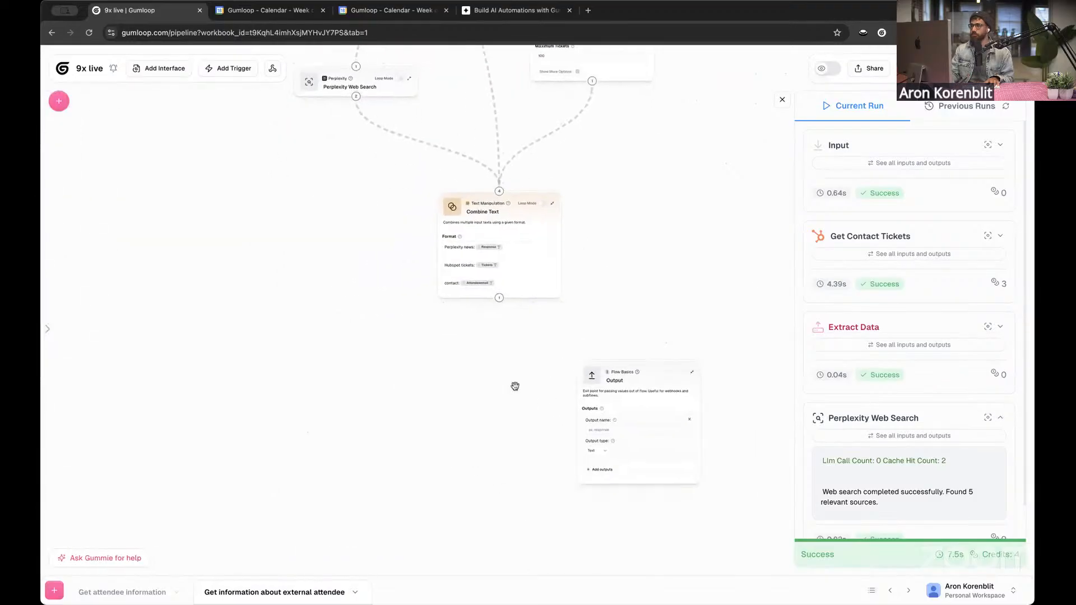
left_click_drag(588, 383, 478, 372)
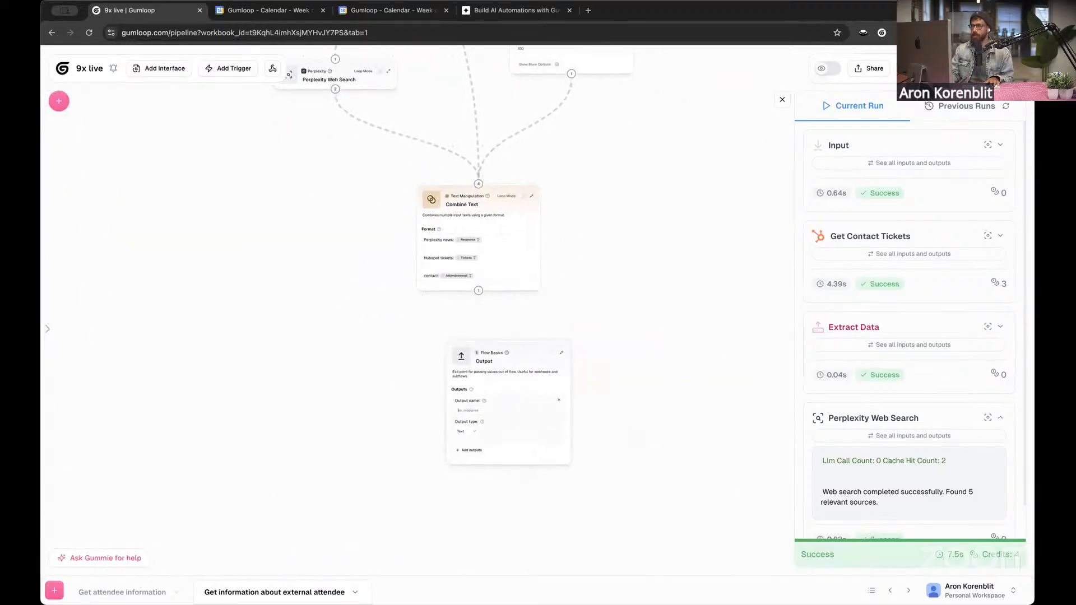
Name the Output node's text output contactInformation
scroll(507, 512, "up", 5)
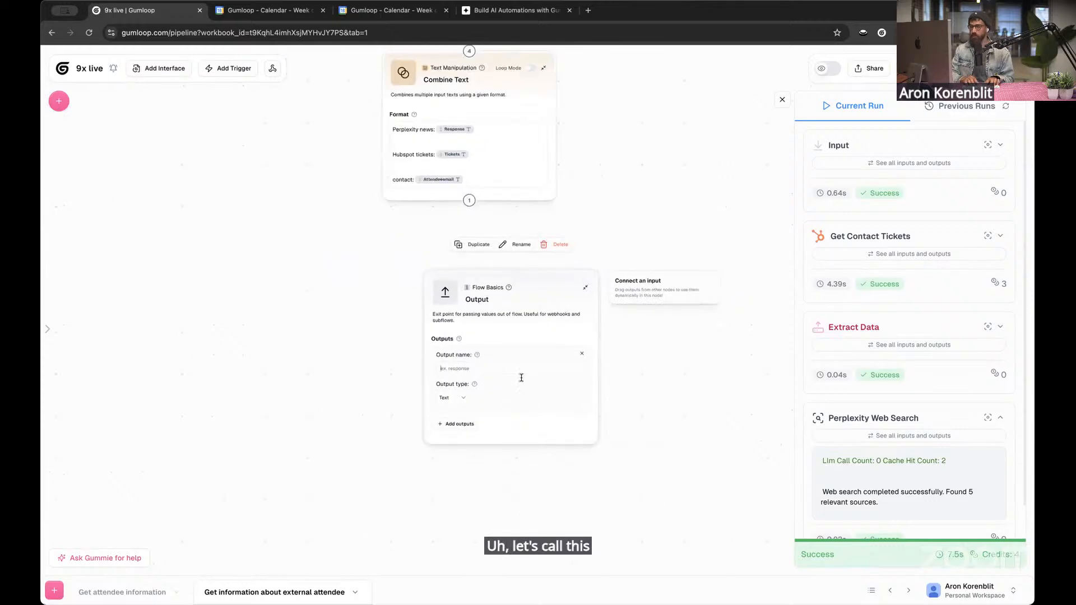
type("contactDetails")
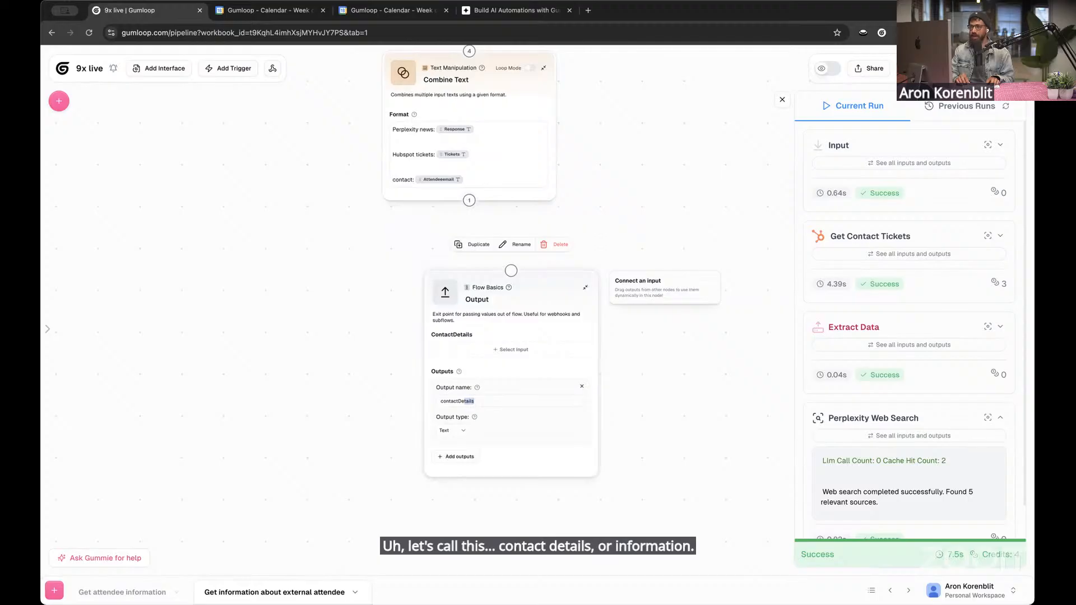
type("Information")
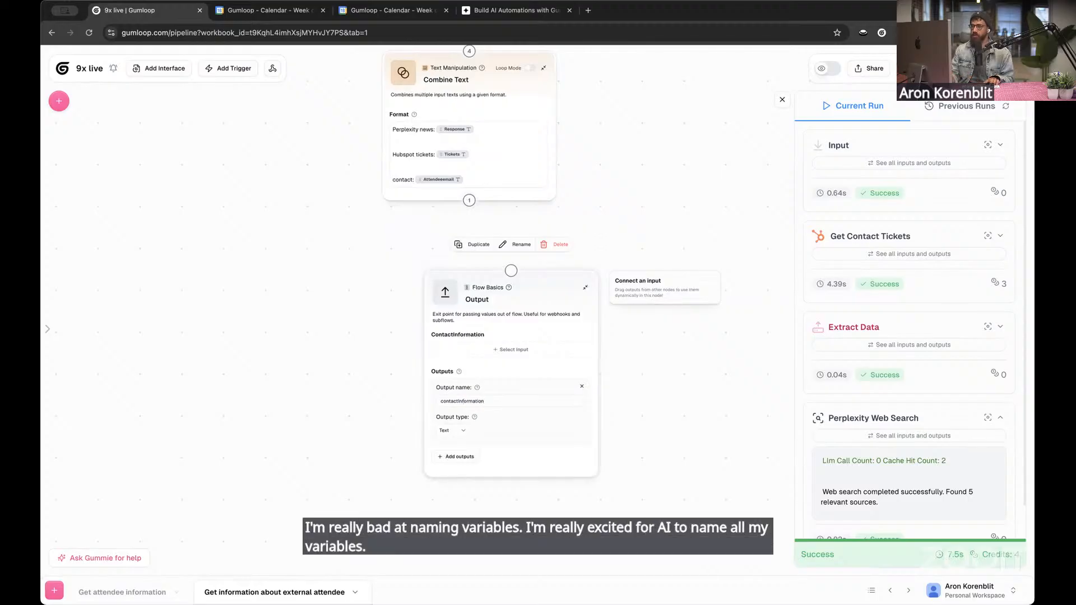
left_click(463, 209)
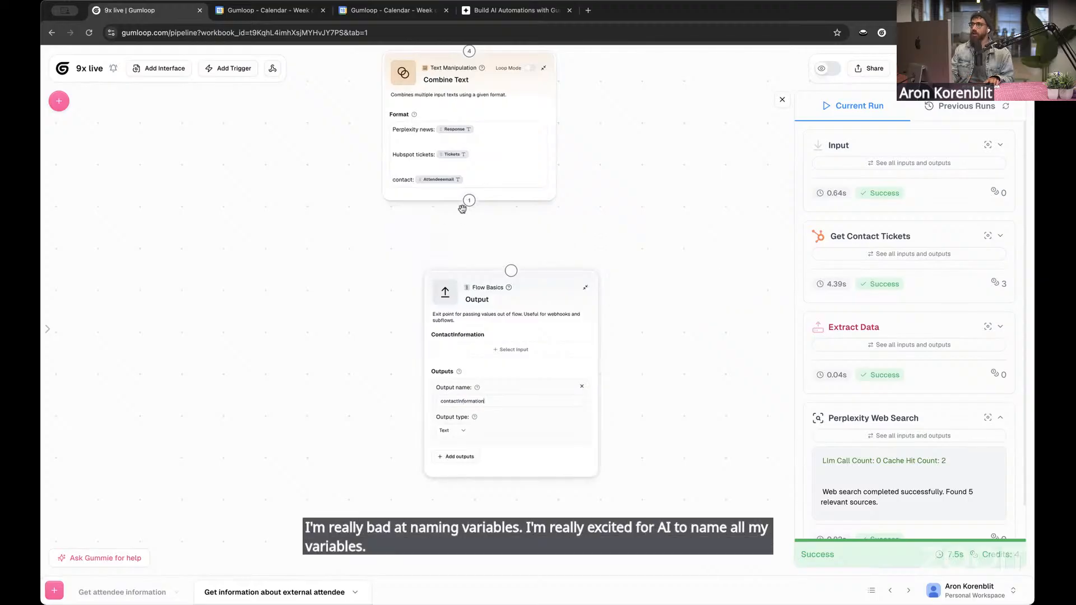
Connect Combine Text to the Output node and use Combined Text as the ContactInformation input
left_click_drag(470, 200, 511, 271)
left_click_drag(364, 411, 357, 338)
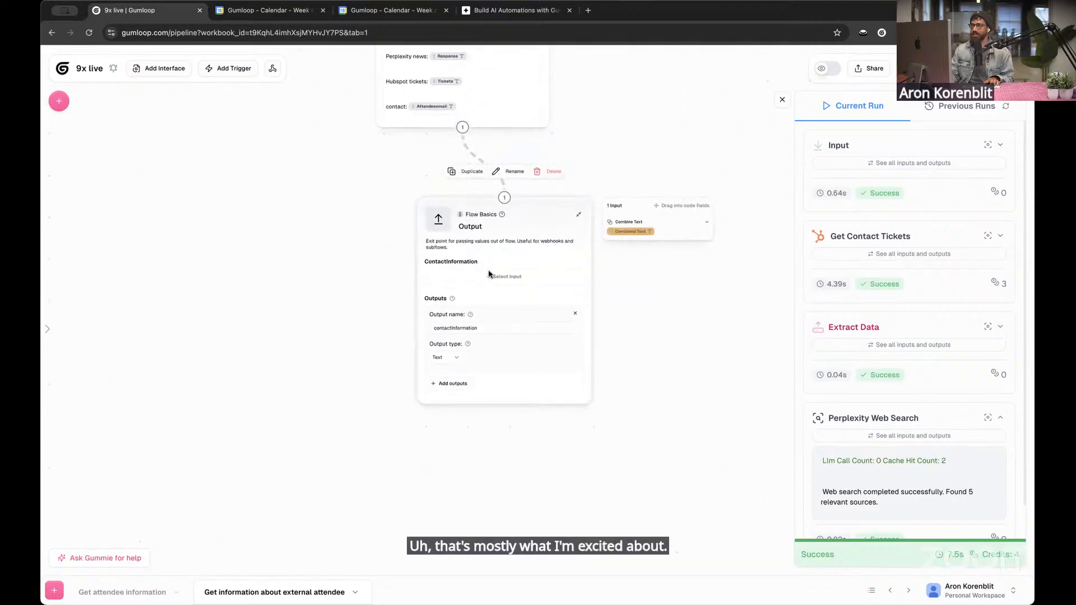
left_click_drag(489, 274, 484, 275)
left_click(353, 261)
Review the complete flow from the Input node through Combine Text to the Output node
left_click_drag(353, 262, 370, 304)
scroll(377, 306, "down", 5)
left_click_drag(561, 220, 604, 303)
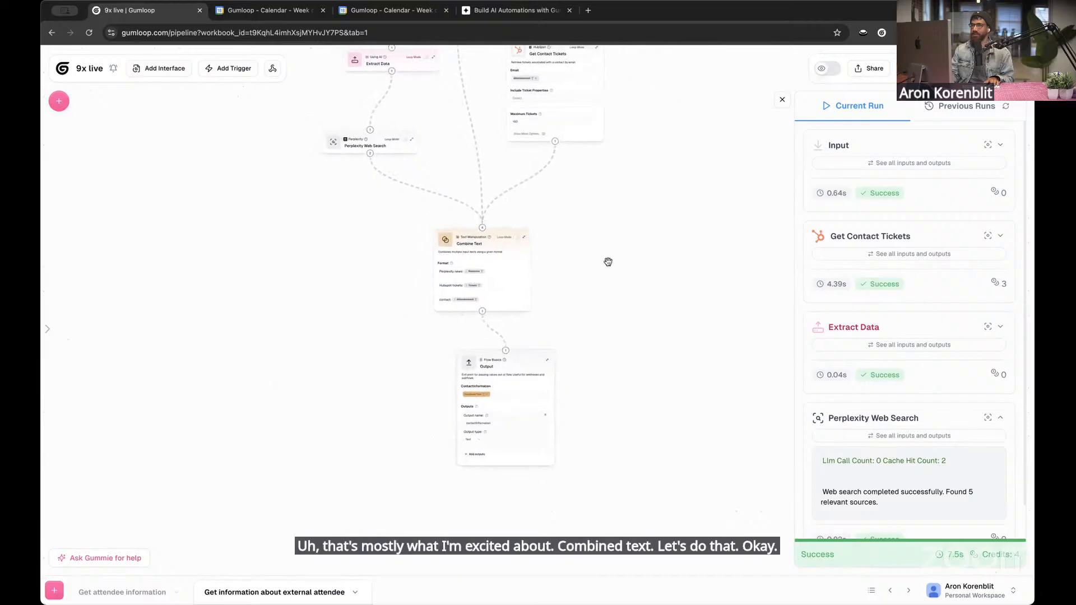
left_click_drag(614, 260, 625, 291)
left_click_drag(367, 299, 374, 429)
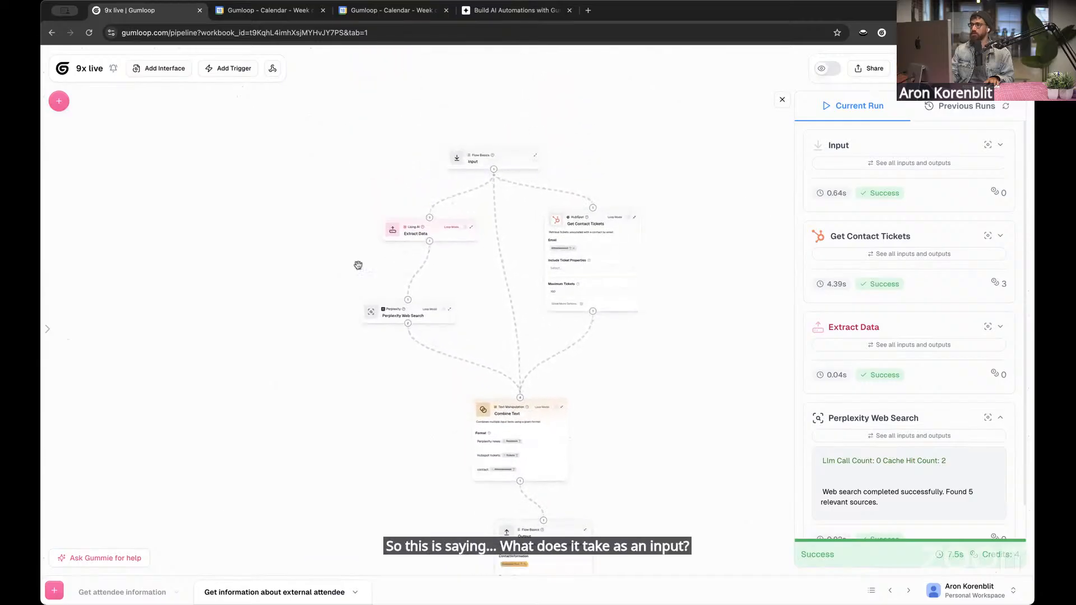
scroll(632, 413, "down", 5)
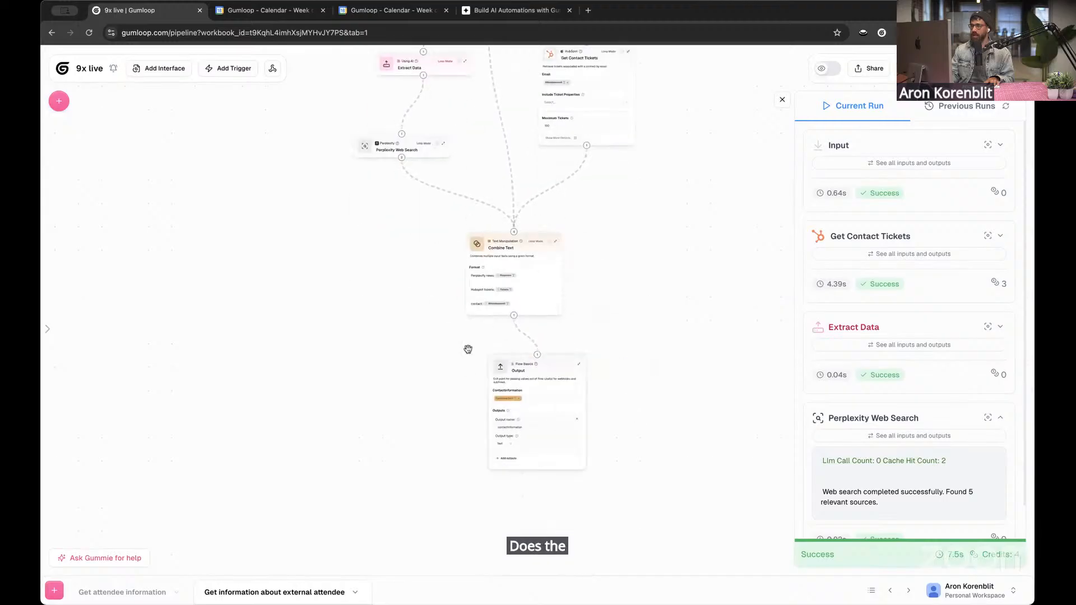
scroll(468, 349, "up", 5)
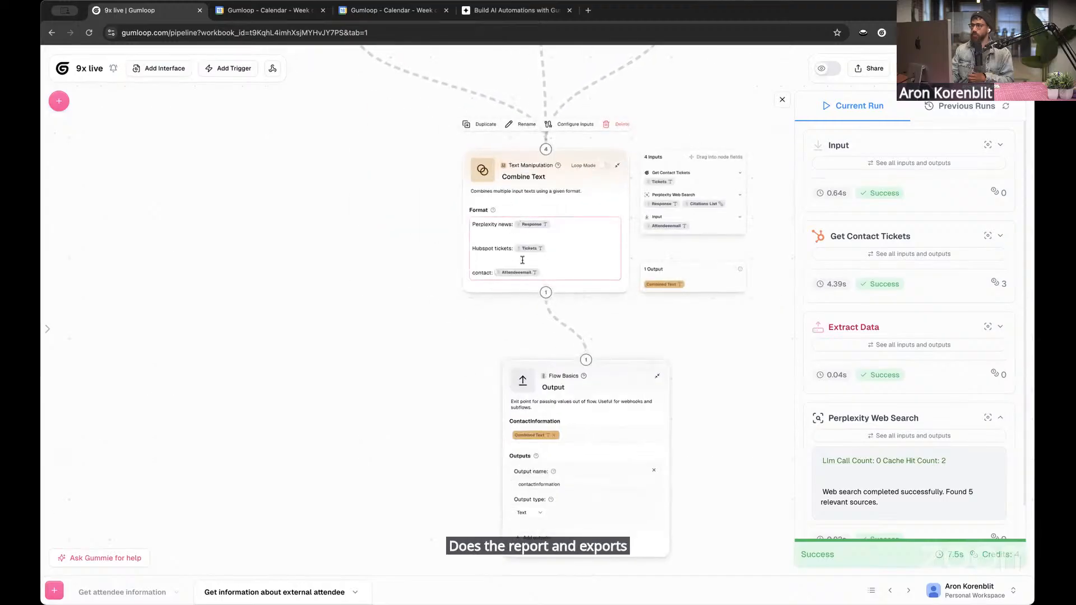
scroll(522, 260, "down", 2)
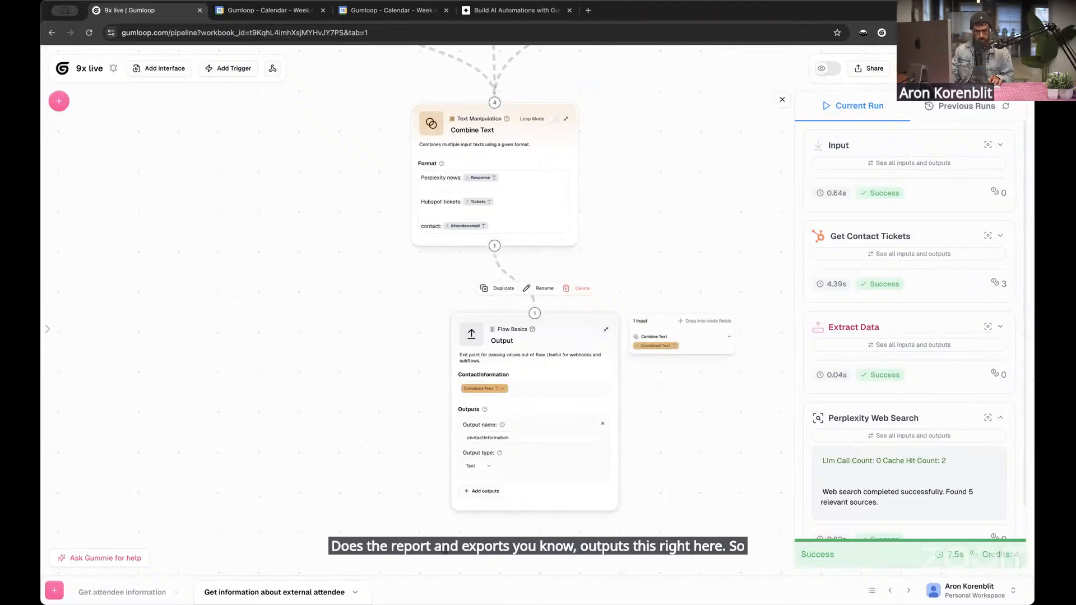
Save the current subflow and create a new subflow named Get external attendees
key("ctrl+s")
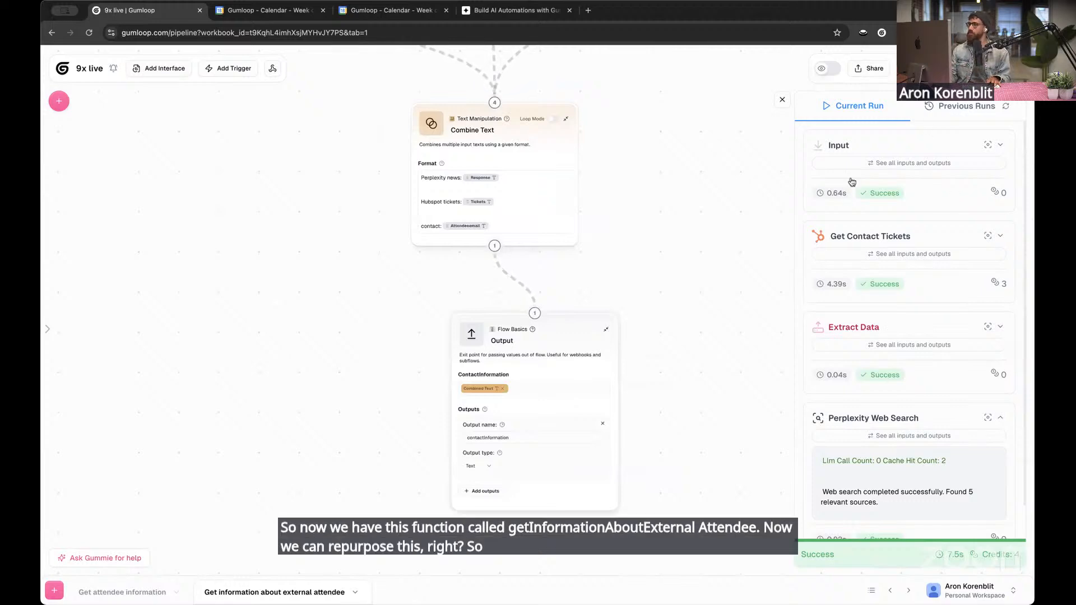
left_click_drag(744, 233, 703, 254)
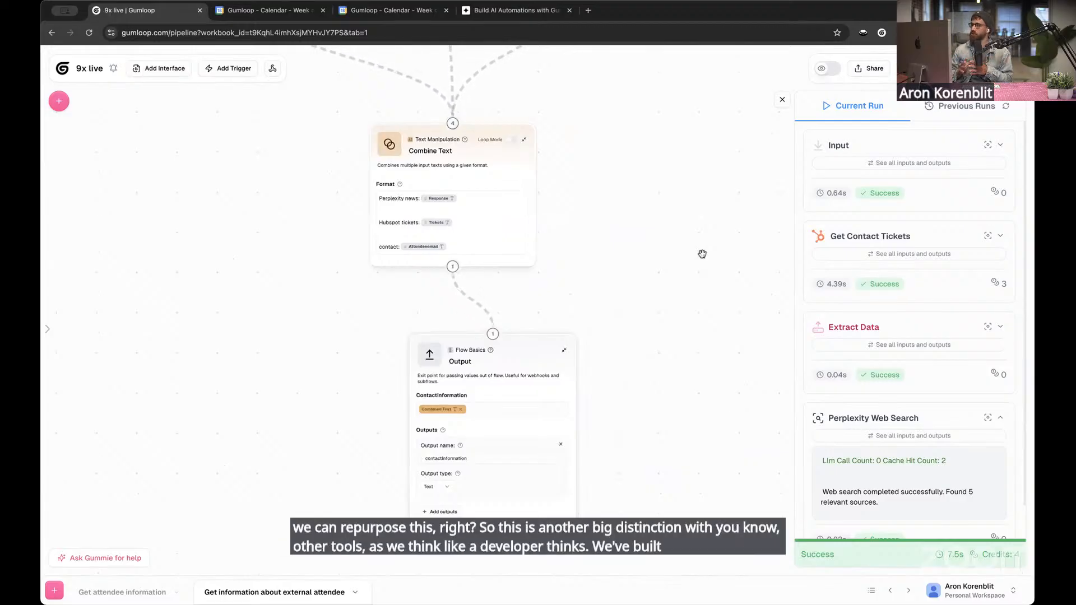
mouse_move(43, 567)
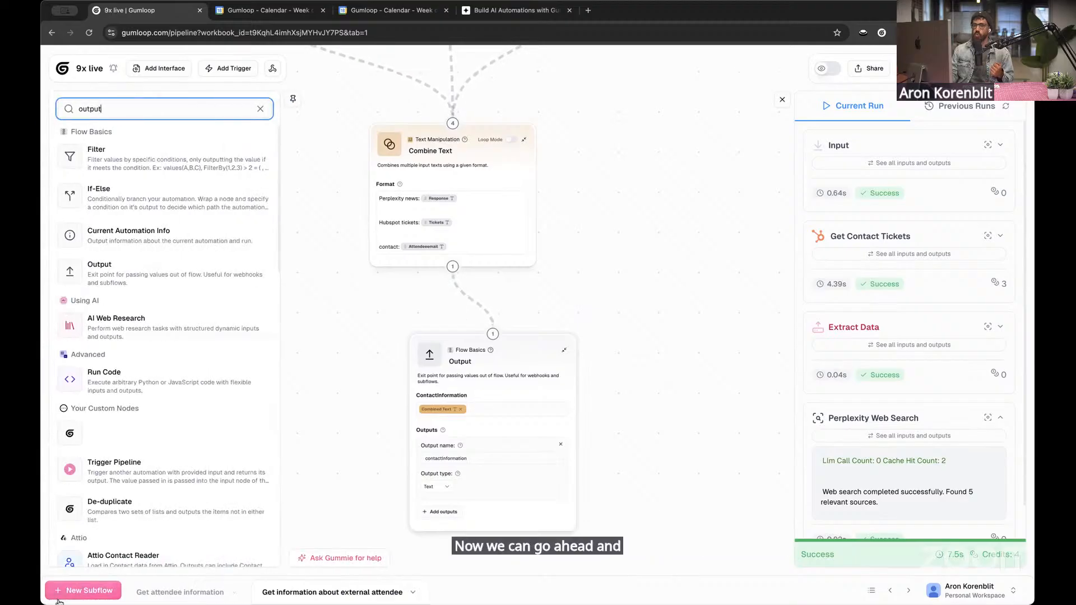
left_click(57, 594)
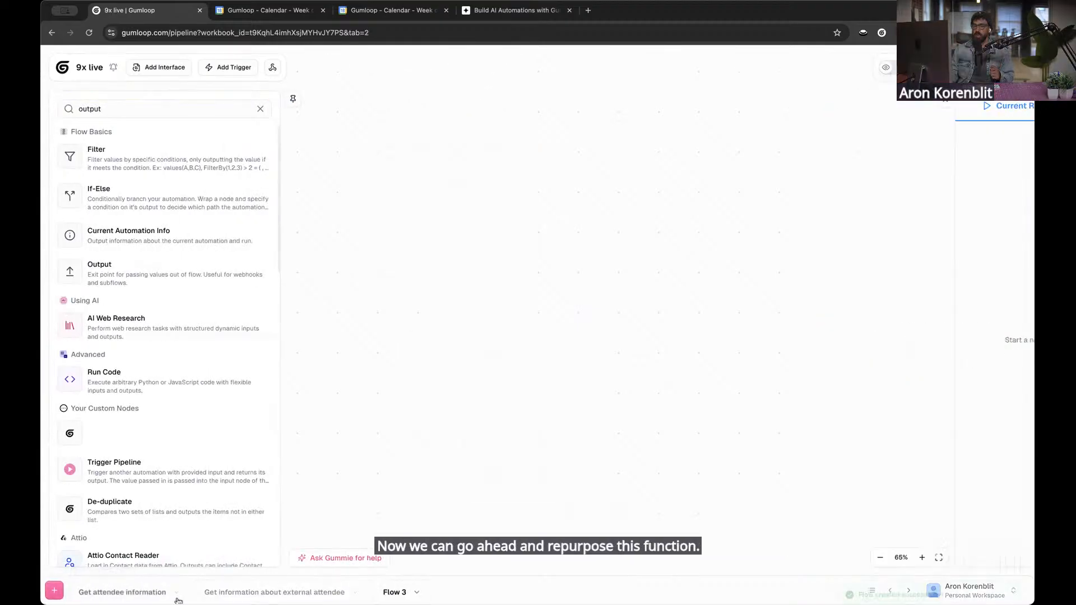
double_click(400, 590)
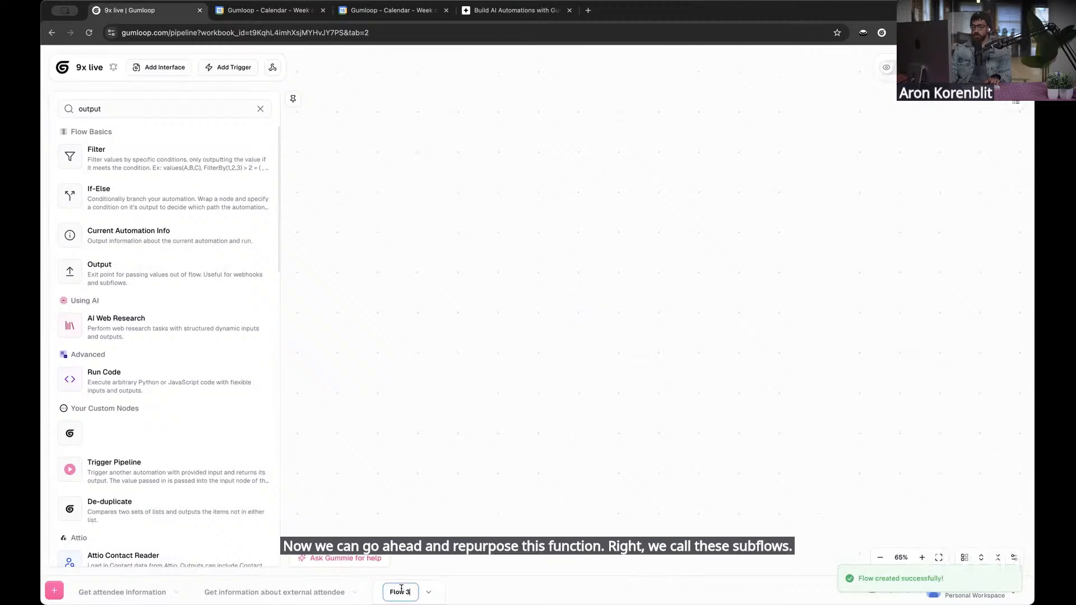
type("Get external at")
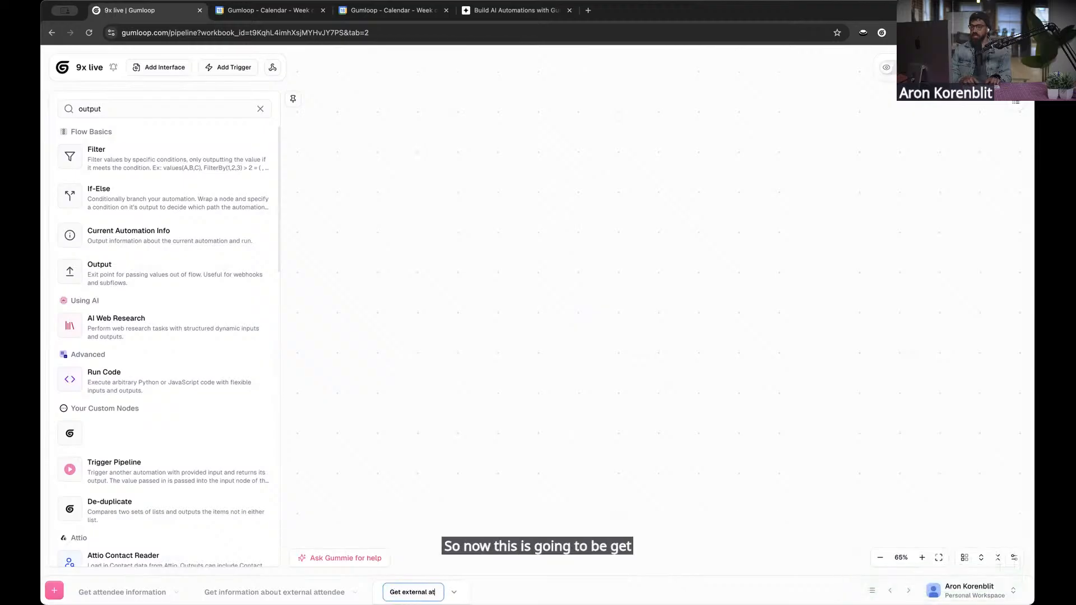
type("tendees")
key("Return")
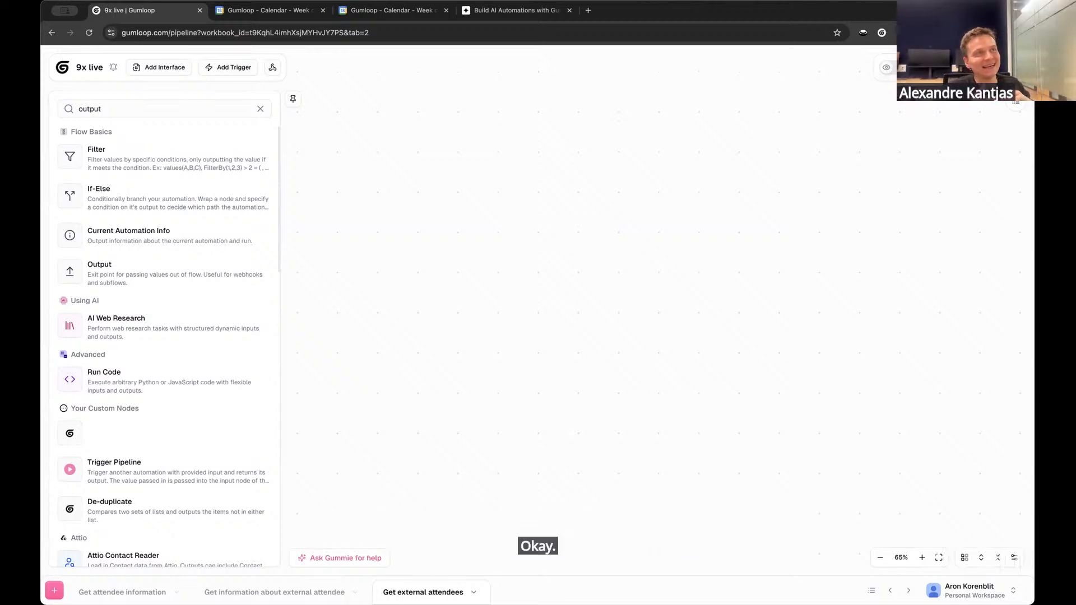
Check the Get information about external attendee subflow, return to Get external attendees and search the node library for calendar nodes
left_click(264, 592)
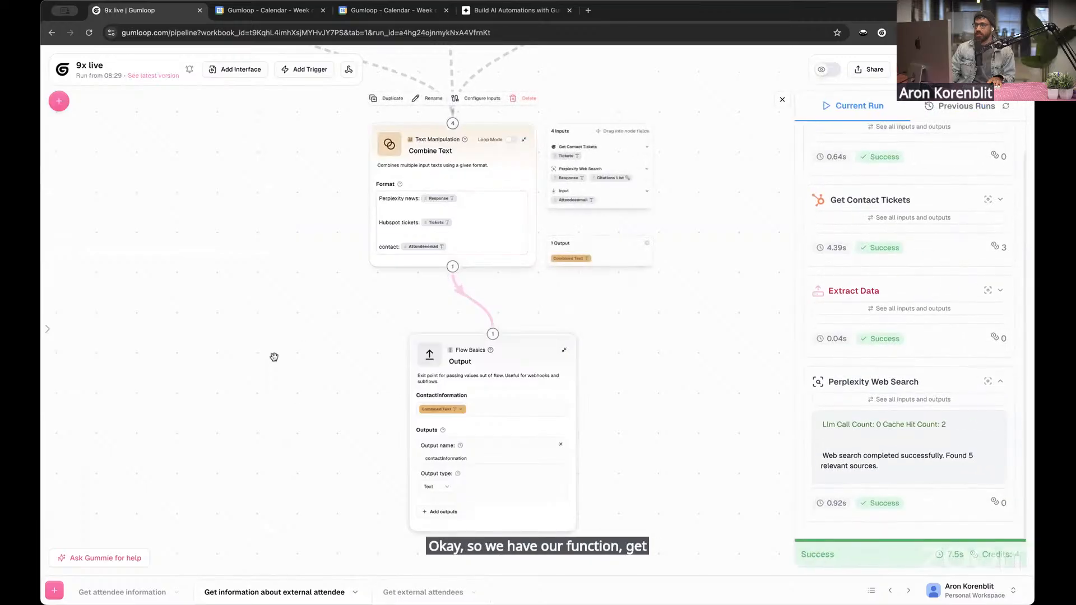
left_click(423, 593)
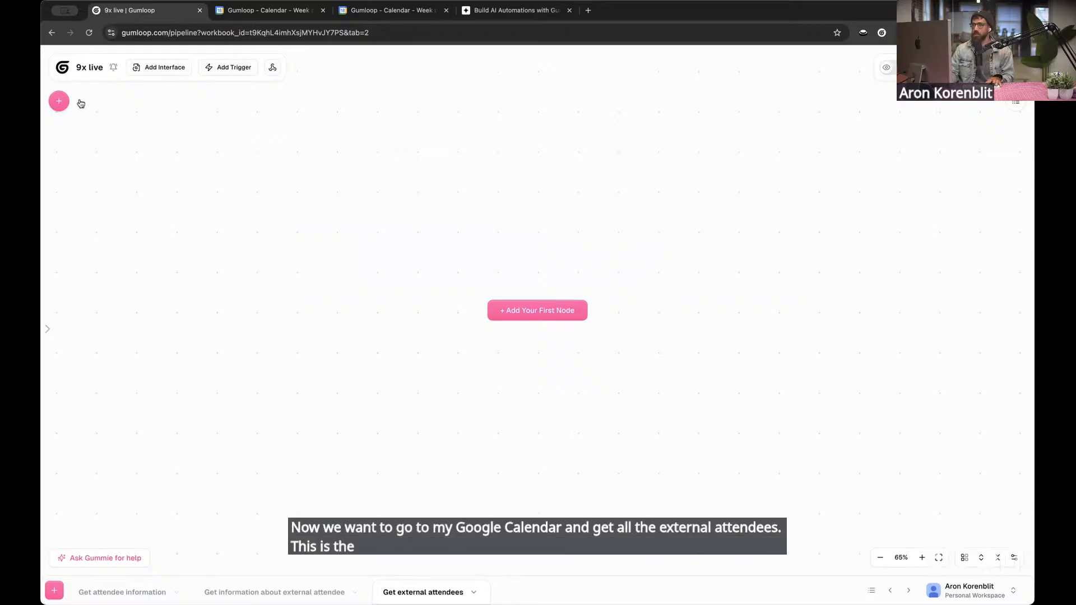
left_click(59, 101)
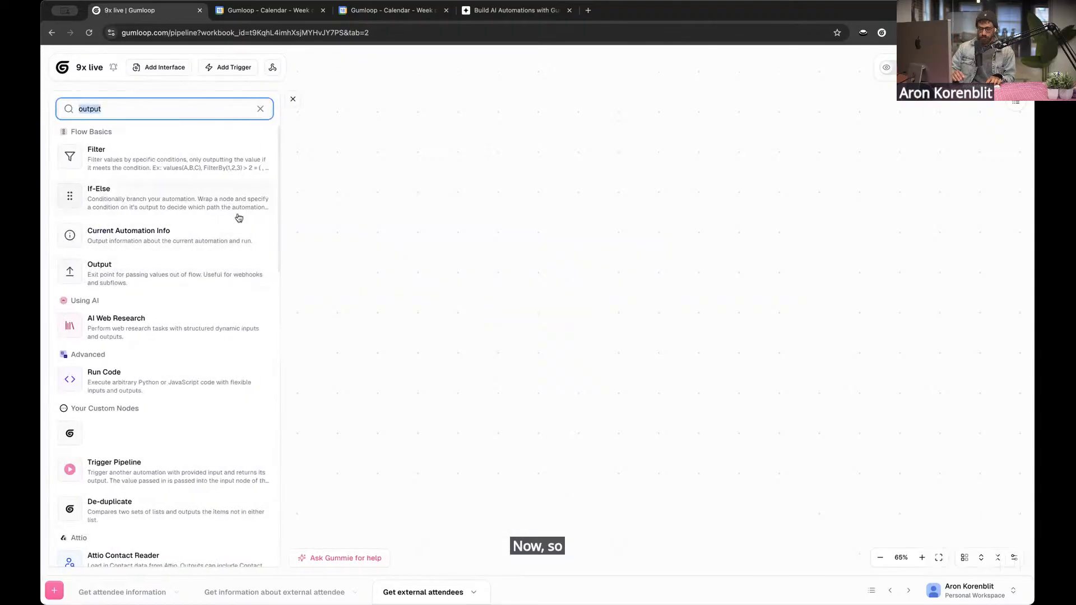
type("calebdar")
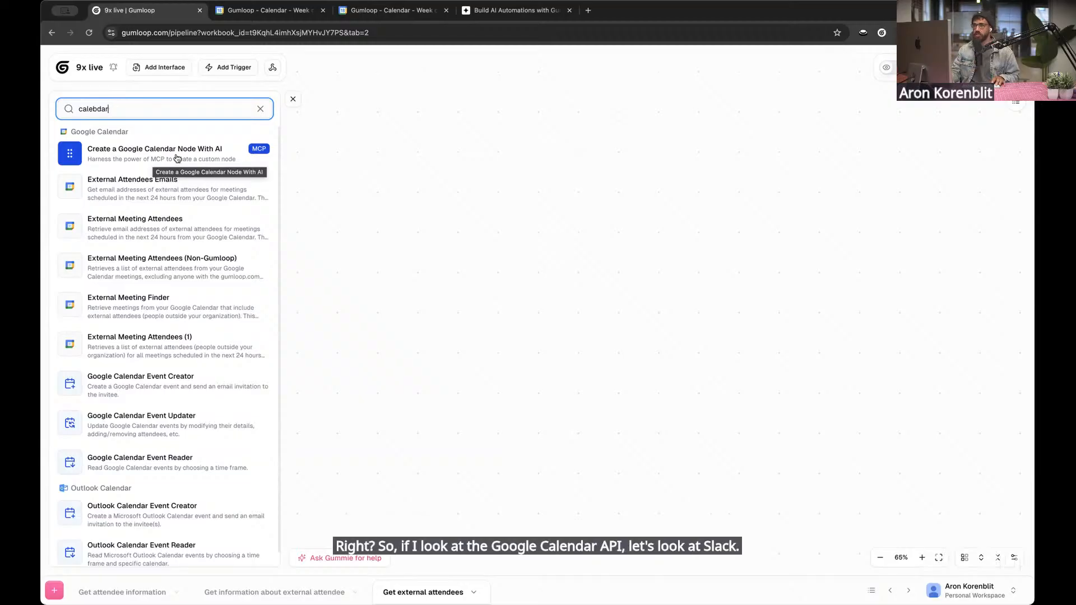
Search the node library for slack and place a Create a Slack Node With AI on the canvas
double_click(175, 110)
type("slack")
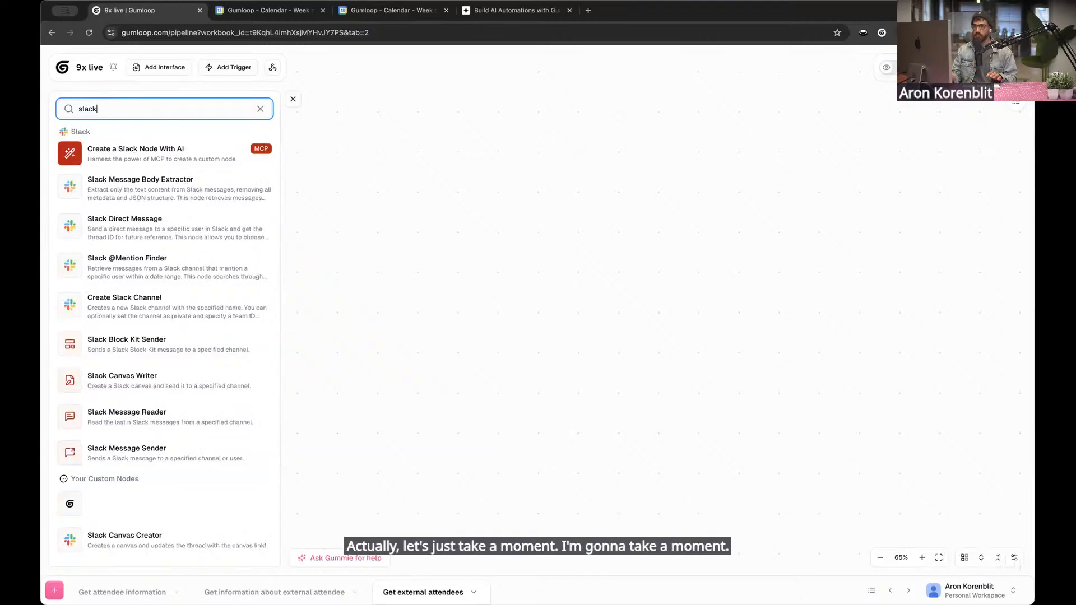
left_click_drag(175, 156, 471, 184)
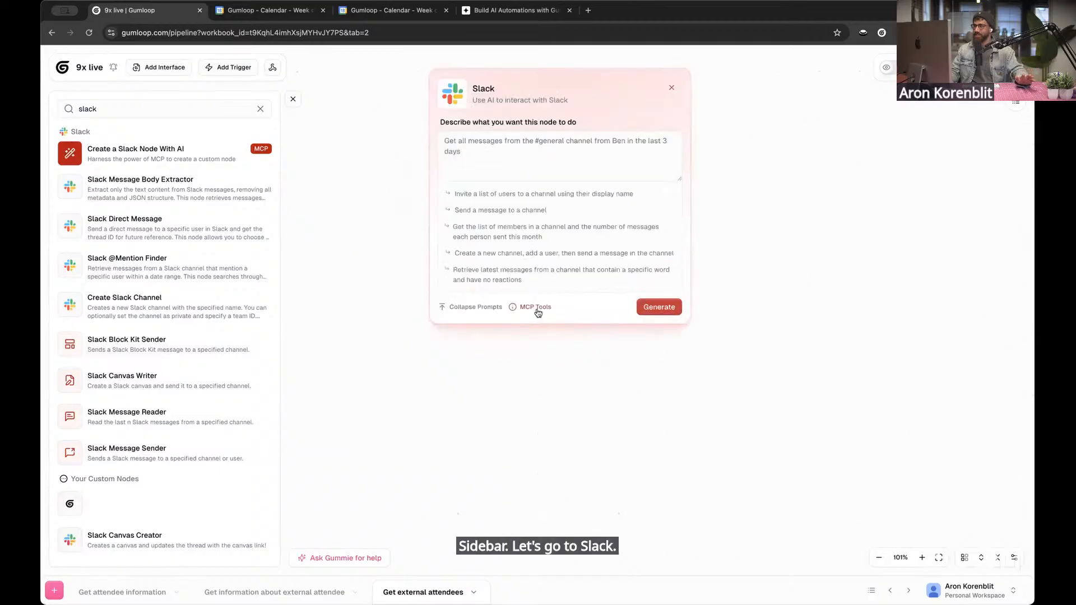
Review the MCP tools available for the Slack node, from reading messages to listing channel users, and dismiss the node
left_click(537, 307)
scroll(540, 278, "down", 3)
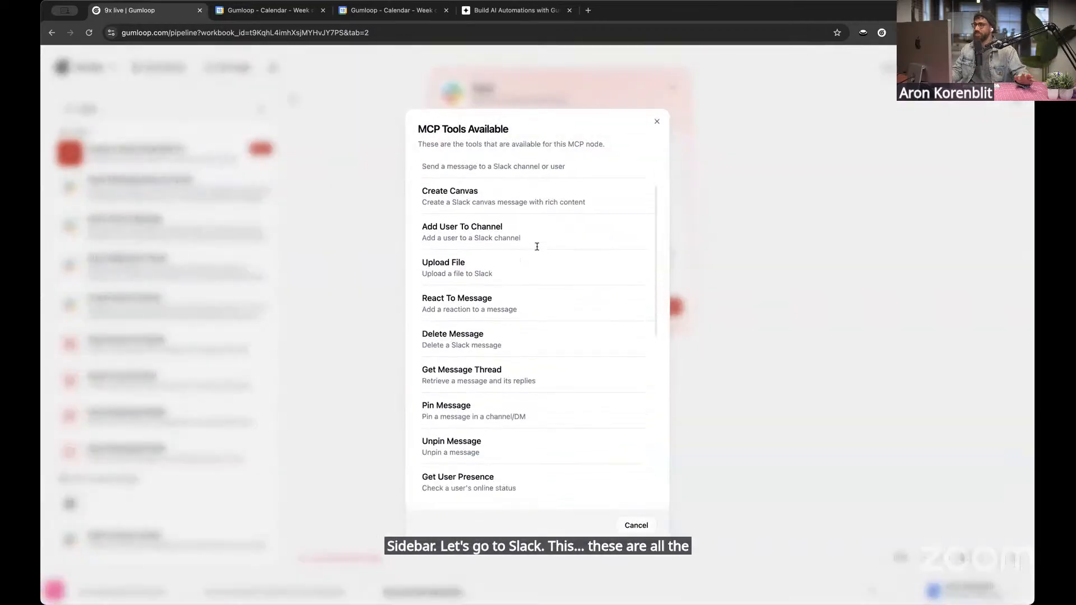
scroll(537, 247, "down", 5)
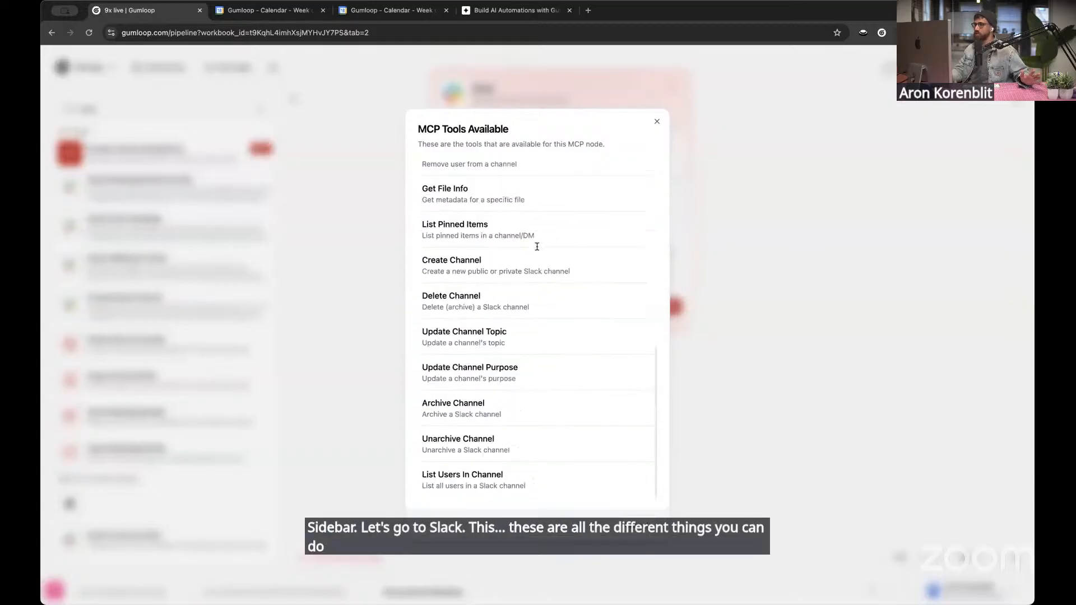
scroll(537, 247, "up", 5)
scroll(537, 247, "up", 3)
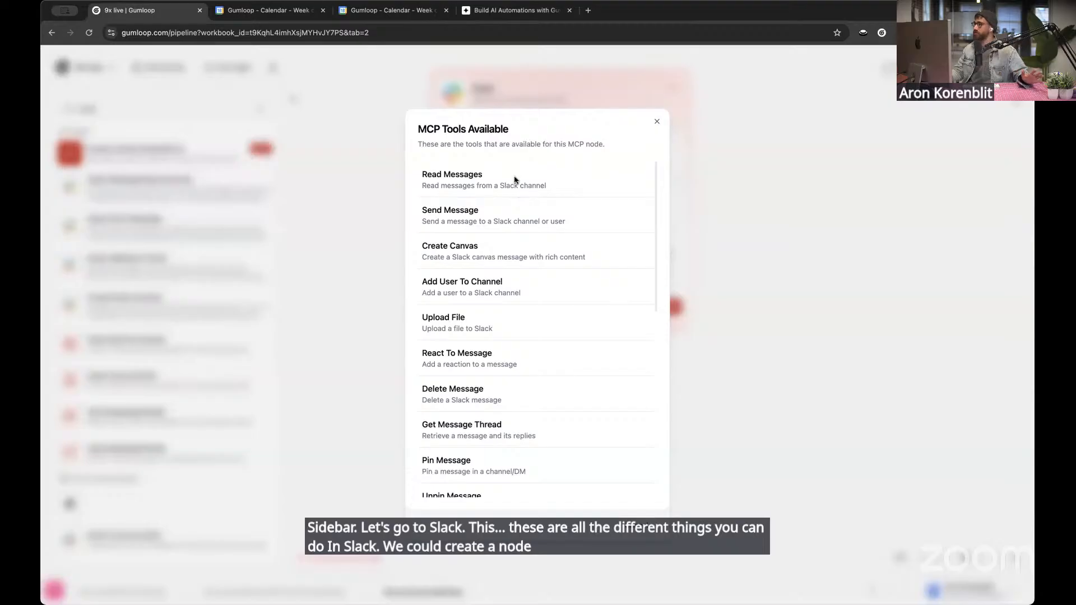
scroll(531, 250, "down", 2)
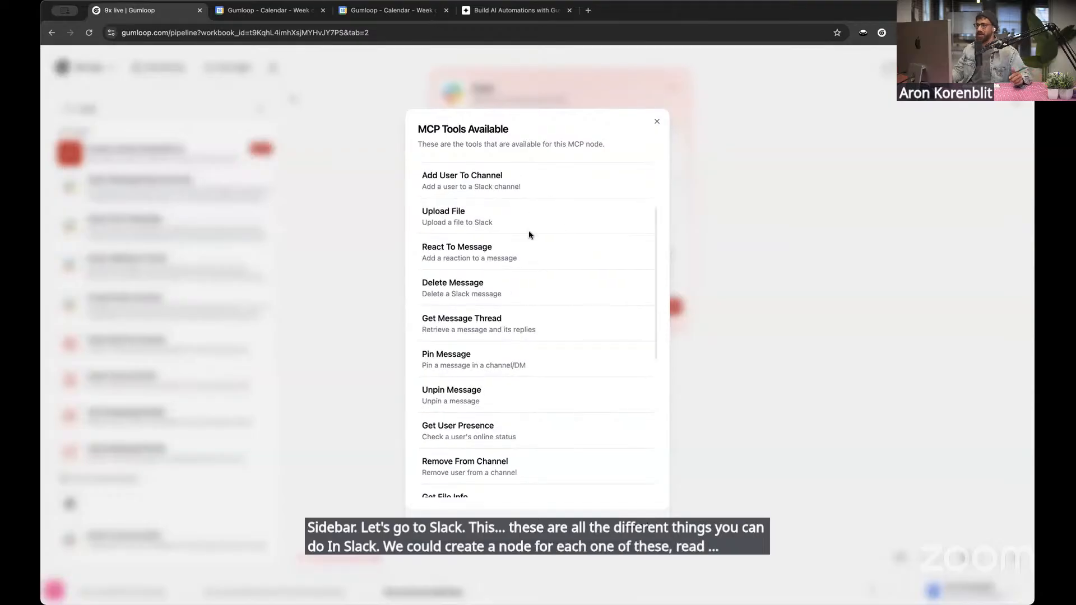
scroll(529, 255, "down", 2)
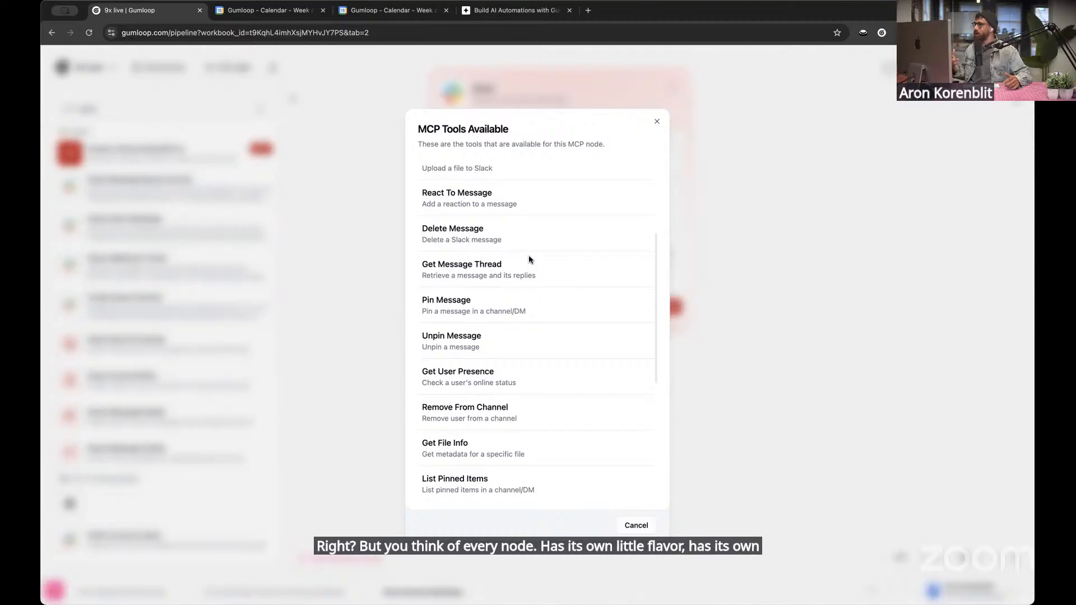
scroll(529, 259, "up", 3)
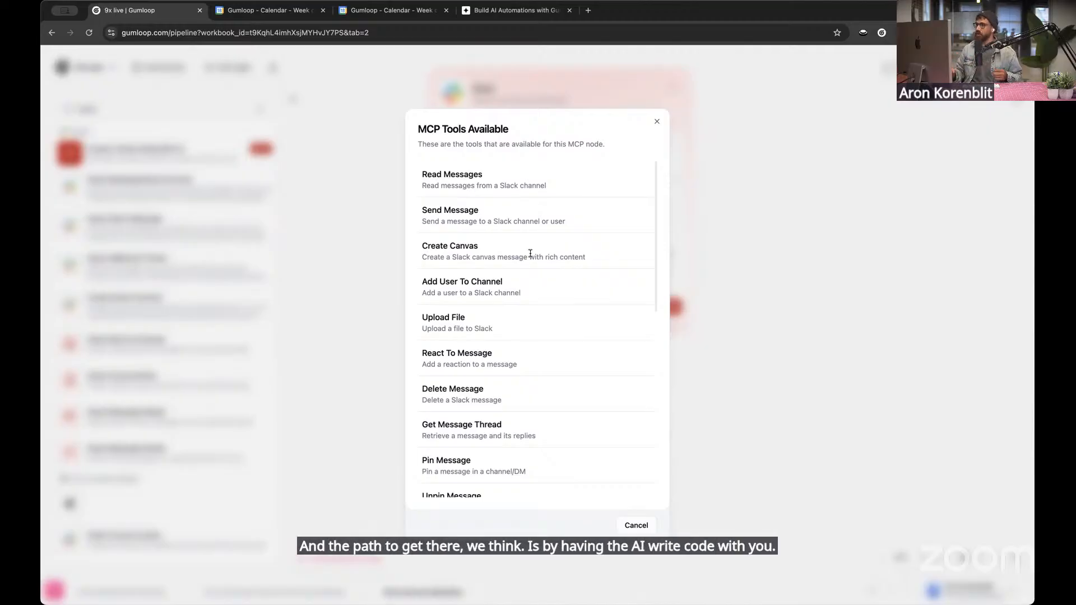
left_click(649, 122)
key("Escape")
Search the node library for calen and add a Create a Google Calendar Node With AI to the subflow
left_click(112, 107)
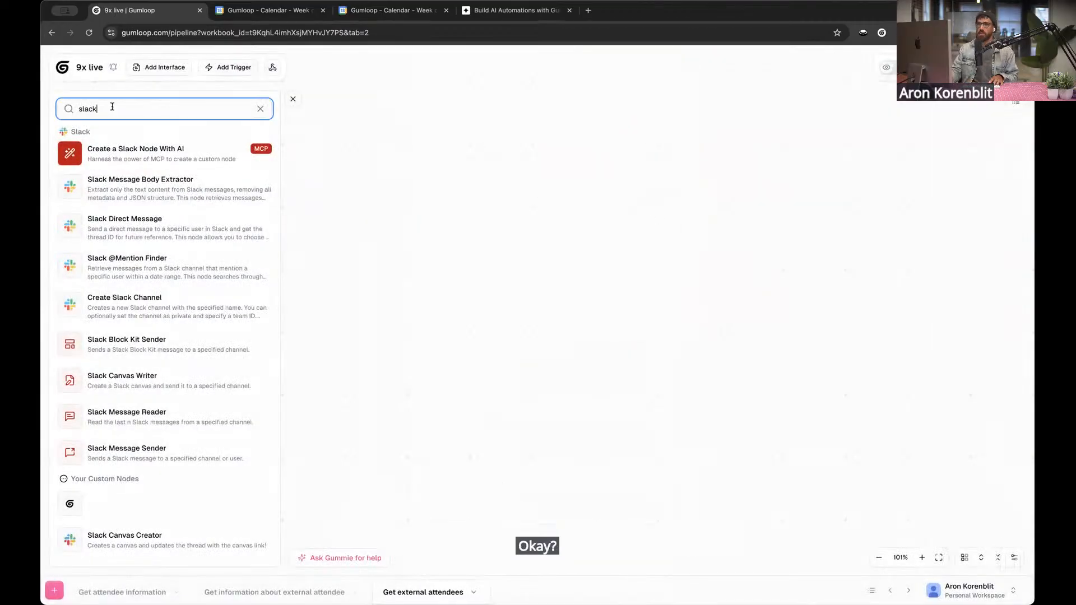
double_click(113, 107)
key("BackSpace")
type("calen")
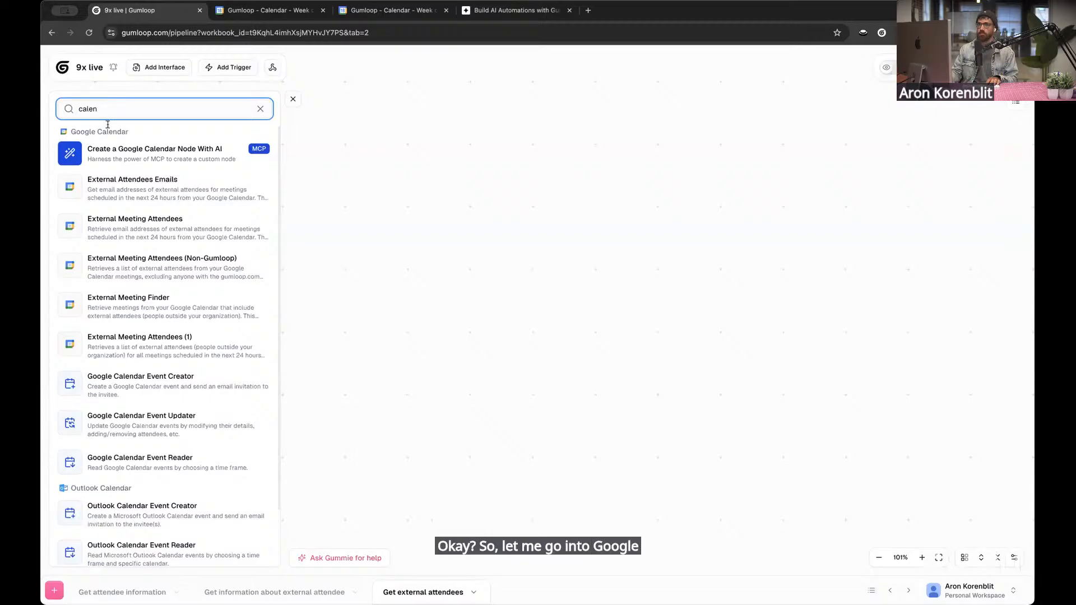
left_click(157, 151)
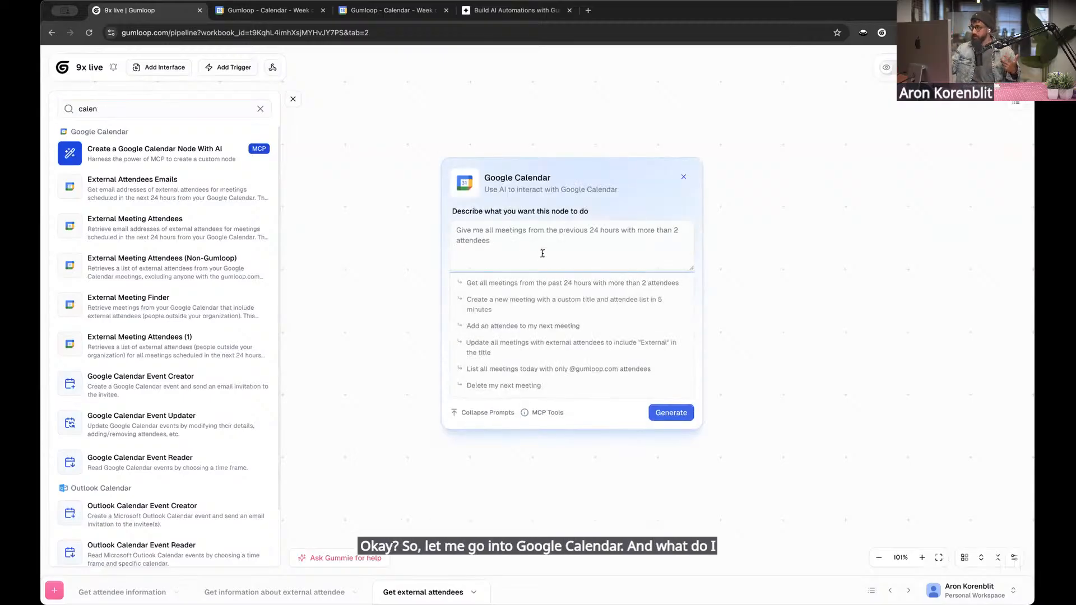
Describe the Google Calendar node as "Return external attendees for meetings in the next 24 hours" and generate it
type("Get")
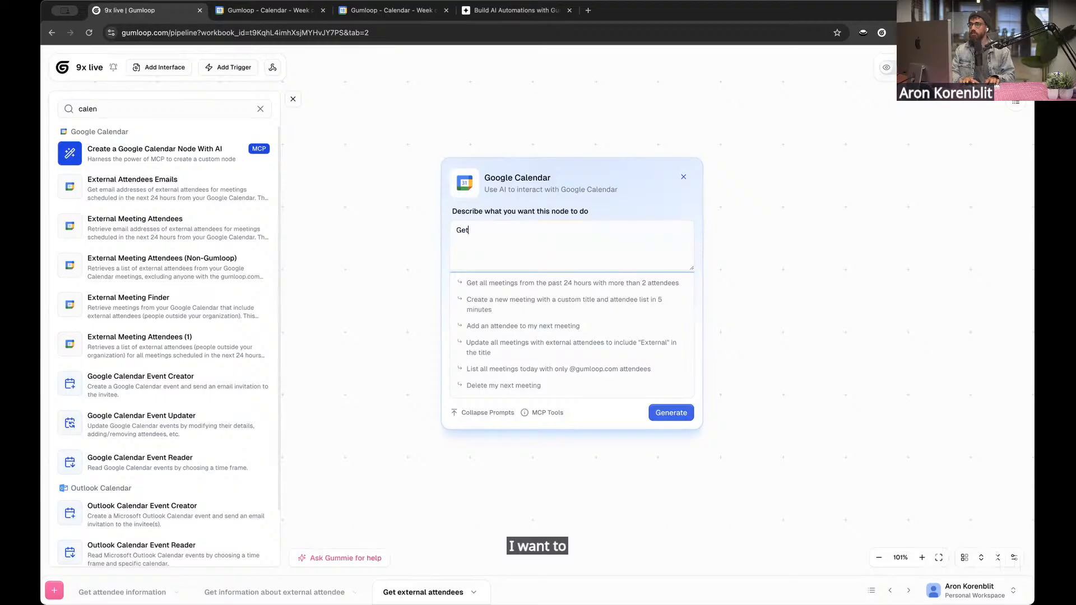
key("BackSpace")
key("BackSpace")
key("BackSpace")
type("Return external ")
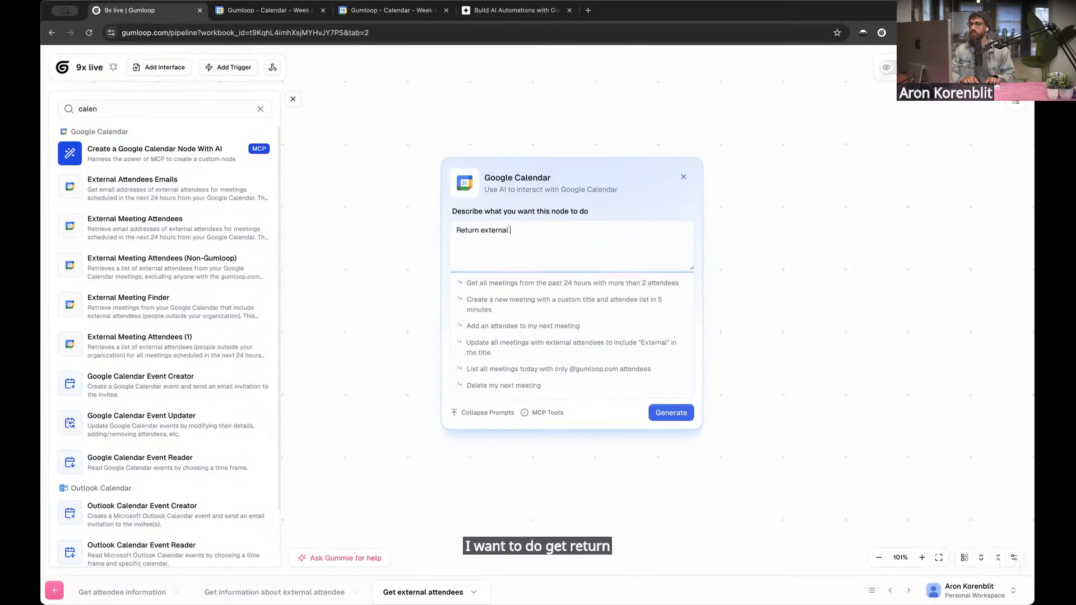
type("attendees for me")
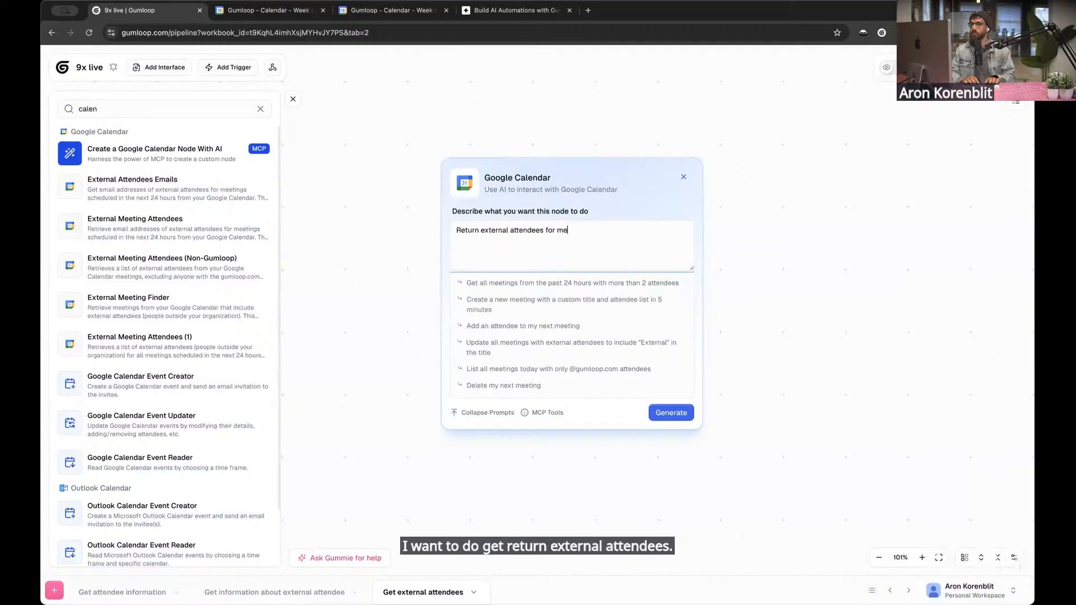
type("etings in the nexc")
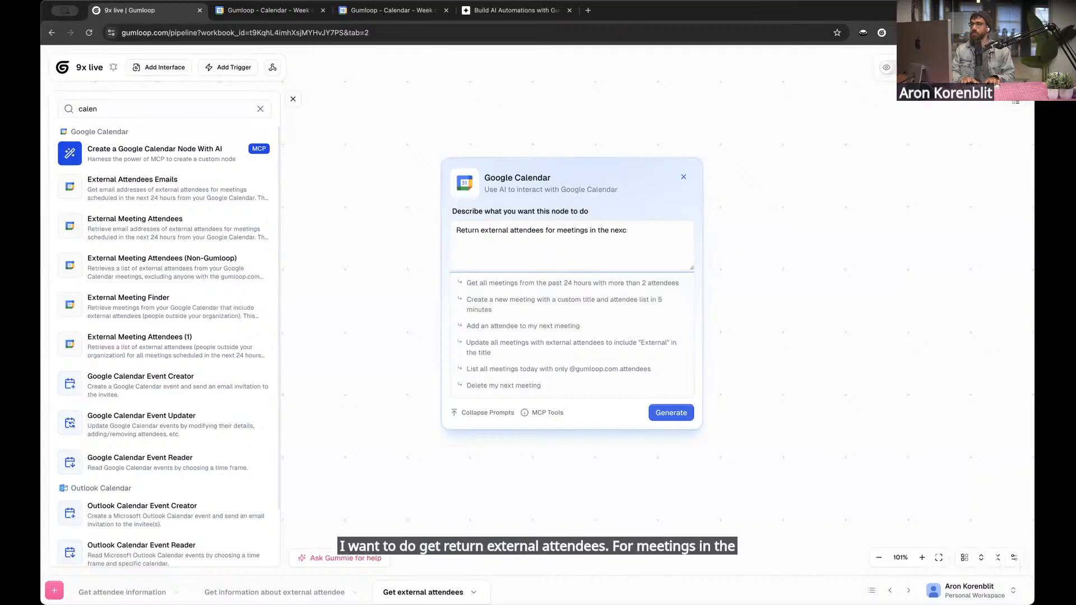
key("BackSpace")
type("t 24 hours")
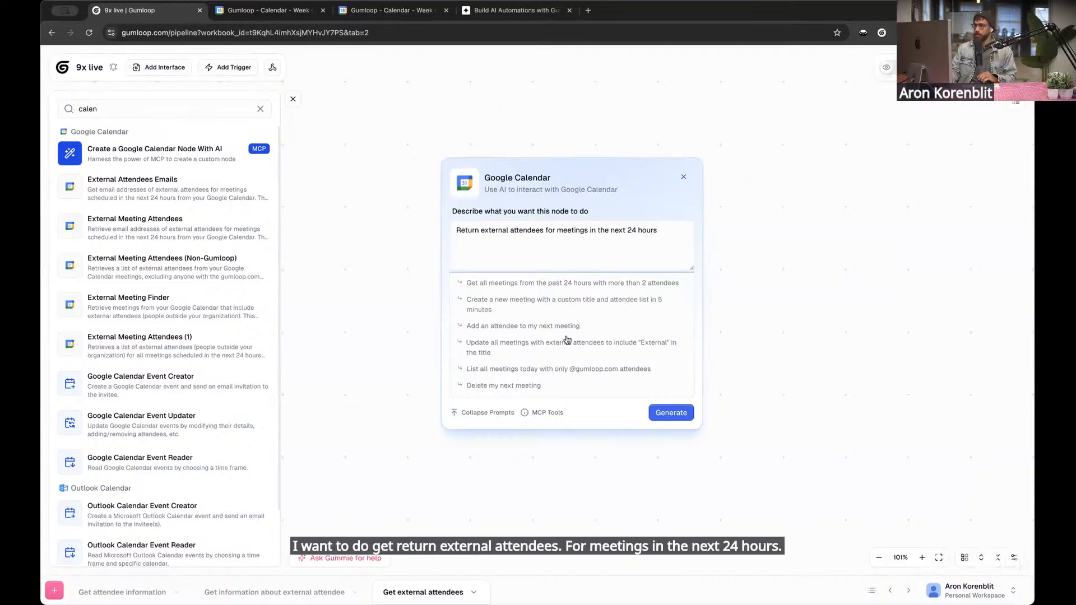
scroll(644, 444, "up", 3)
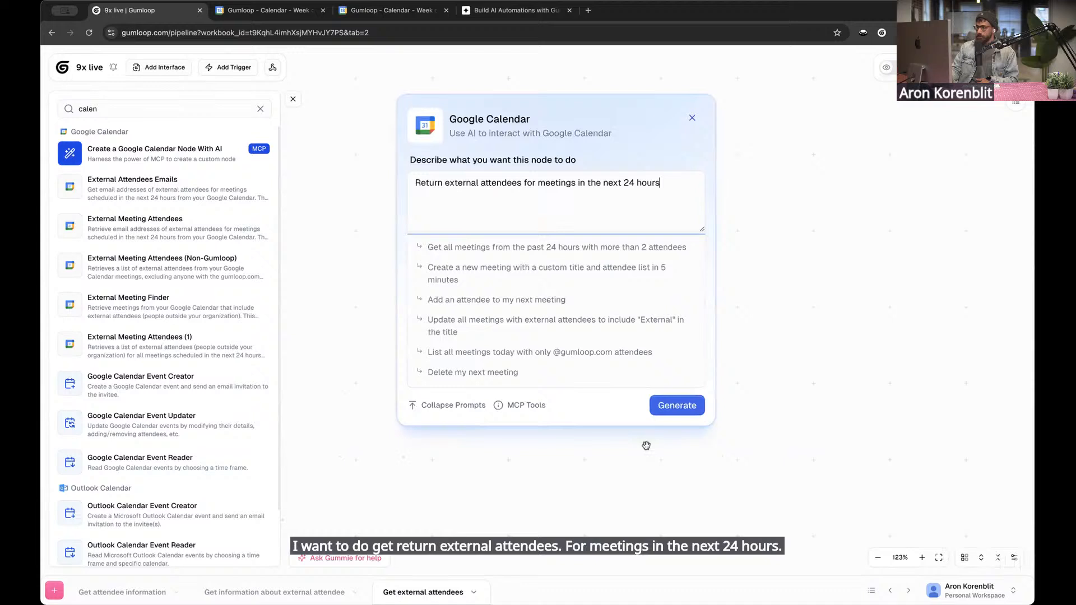
left_click(672, 406)
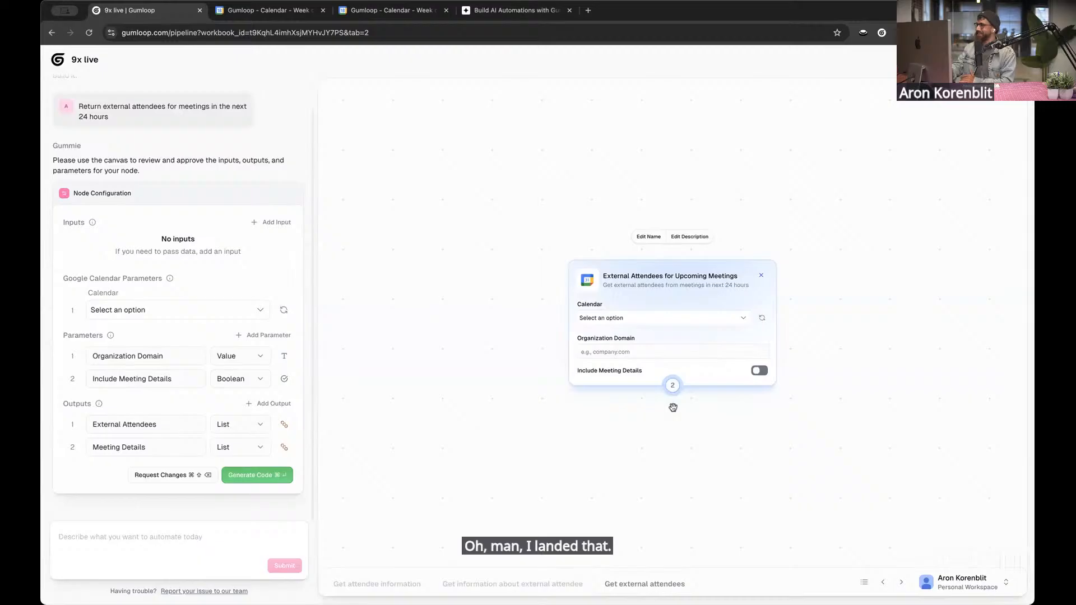
Approve the proposed node configuration to generate its code, and view the code as it is written before returning to the canvas
scroll(199, 341, "up", 1)
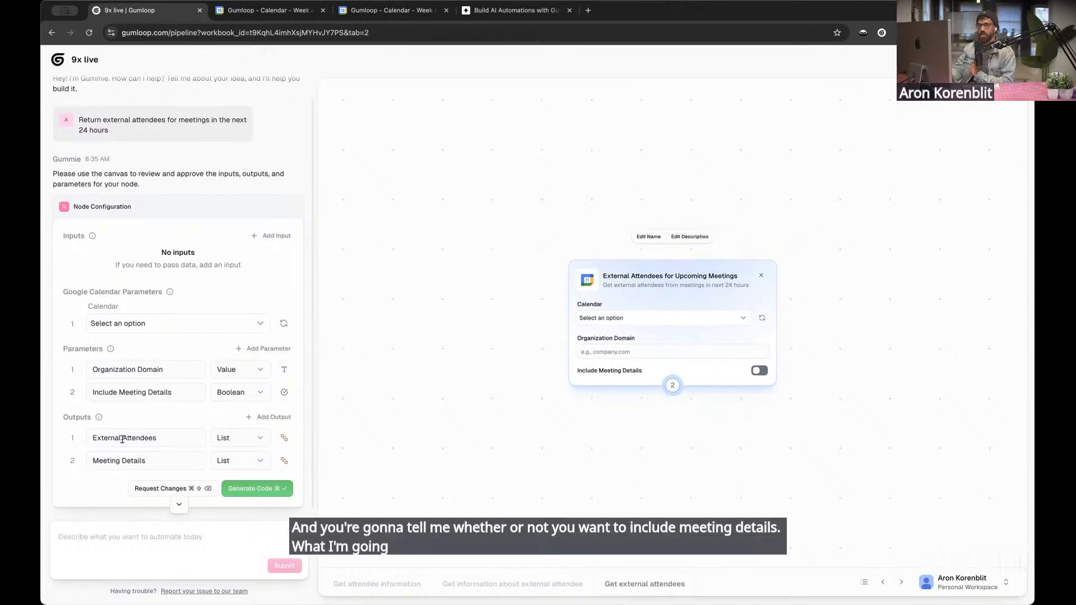
scroll(122, 440, "down", 1)
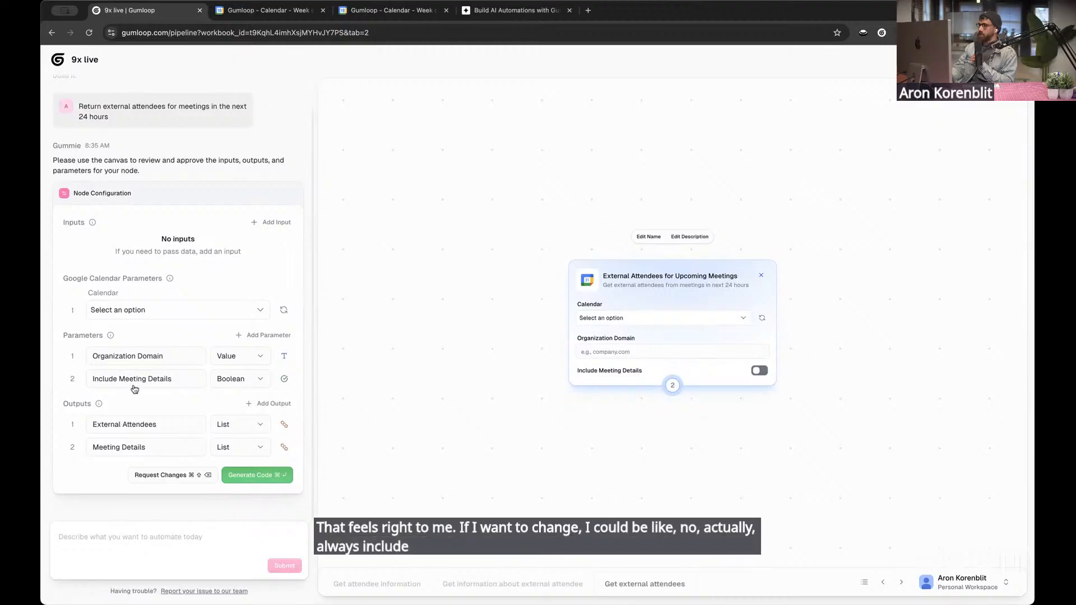
left_click(141, 539)
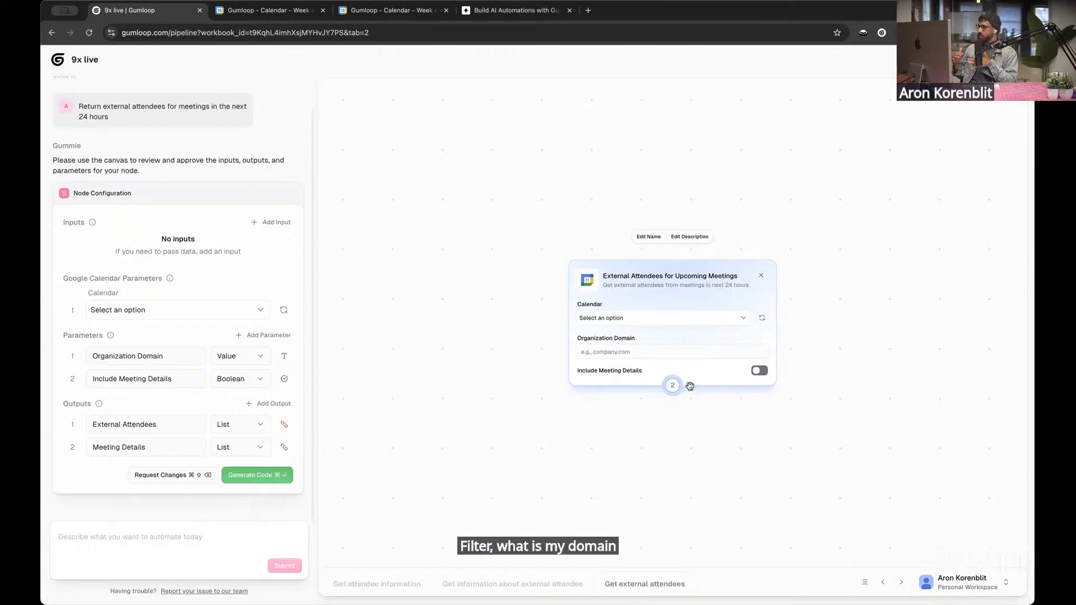
left_click(280, 483)
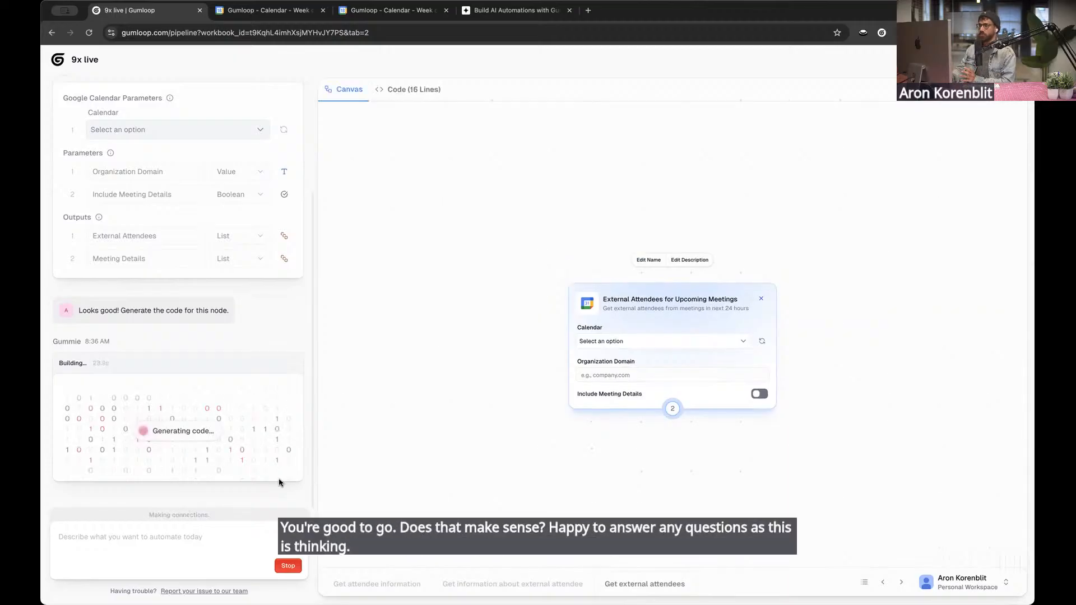
left_click(418, 95)
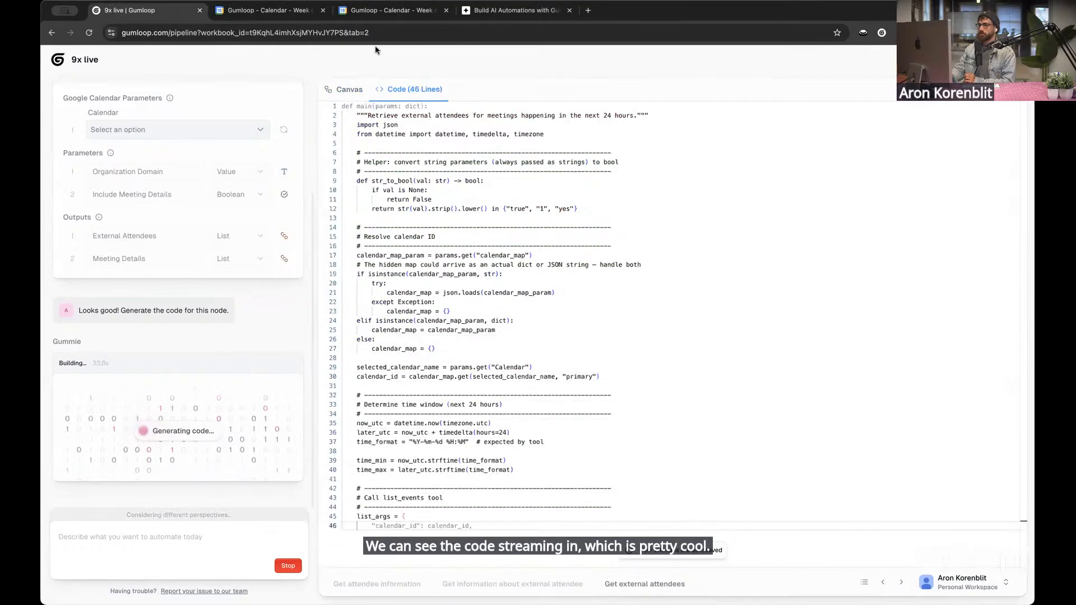
left_click(349, 89)
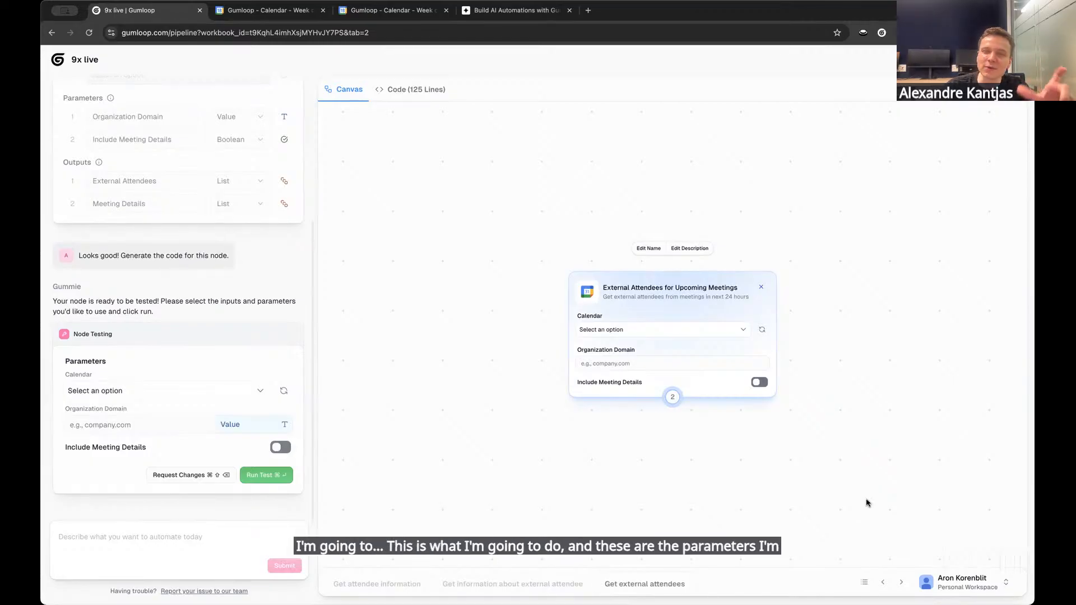
Test the generated node with the demo calendar and organization domain gumloop.com, and compare the attendees with the meetings in Google Calendar
scroll(835, 472, "up", 2)
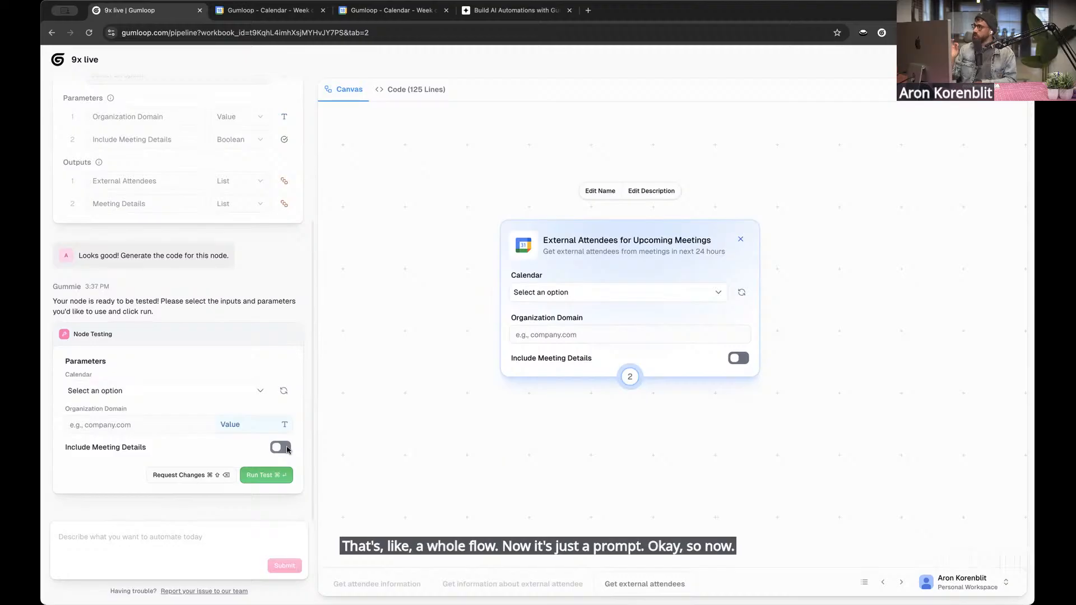
left_click(163, 390)
left_click(166, 411)
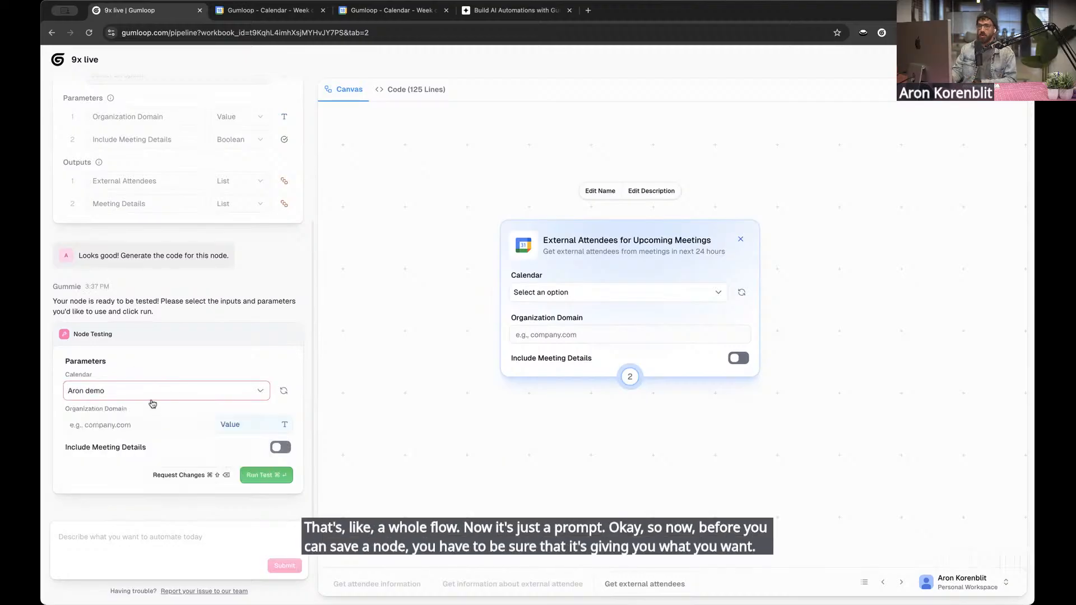
type("guml")
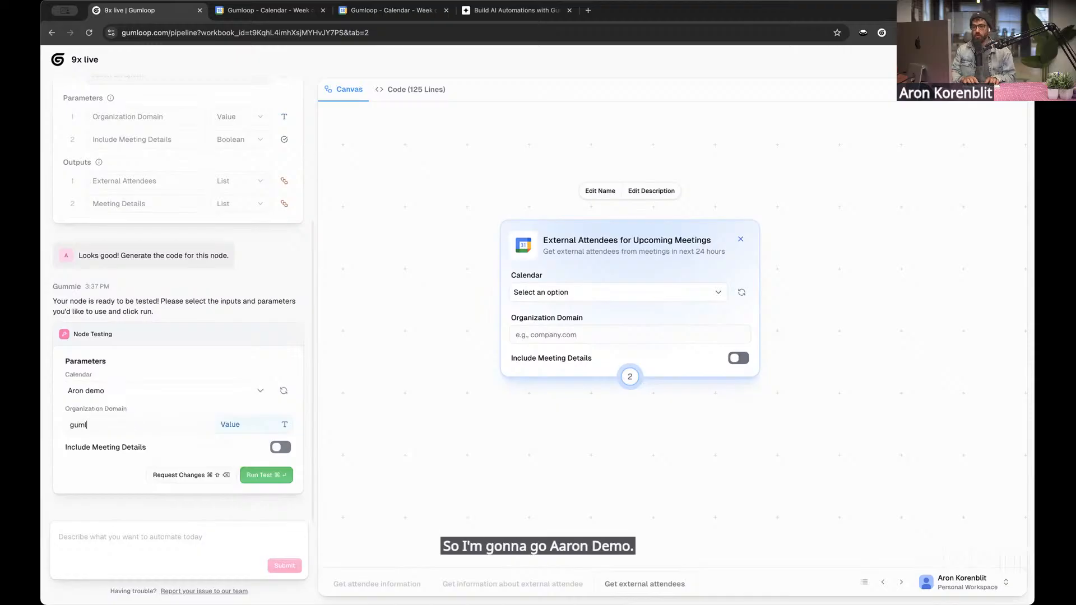
type("oop.com")
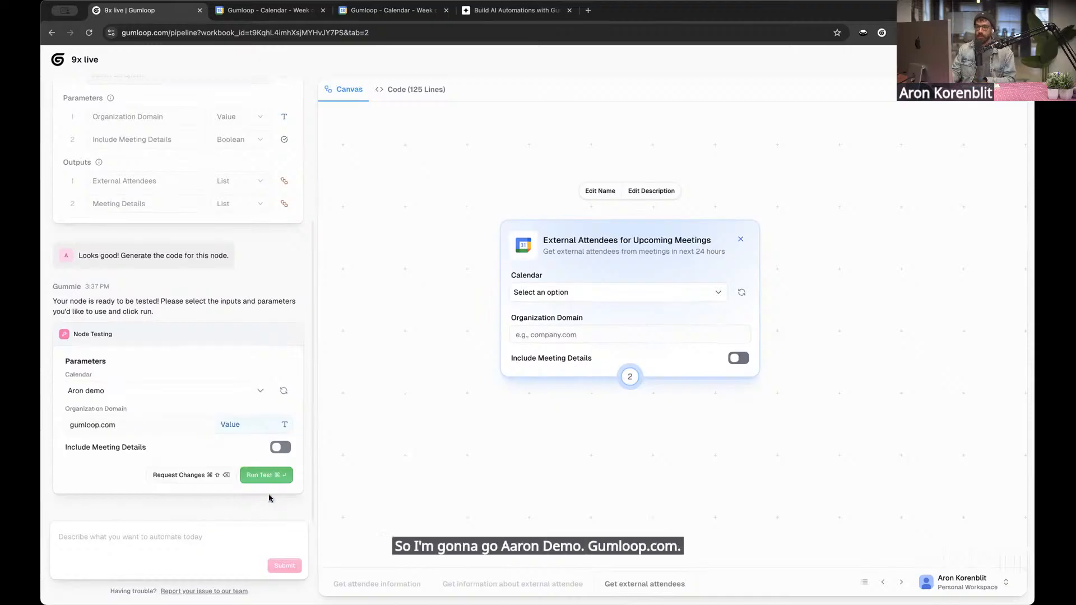
left_click(268, 476)
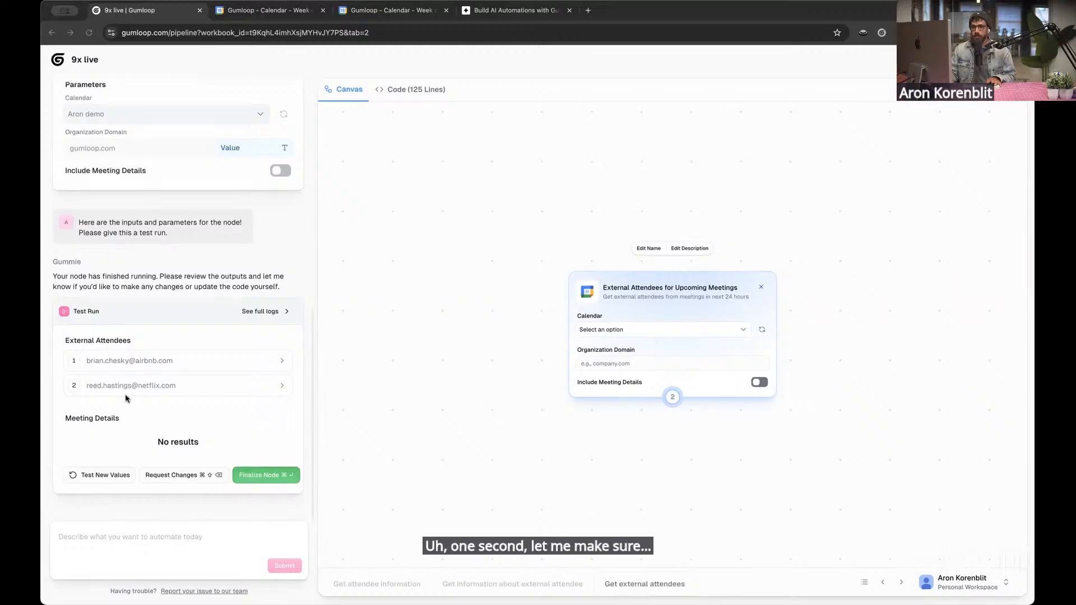
left_click_drag(871, 13, 667, 13)
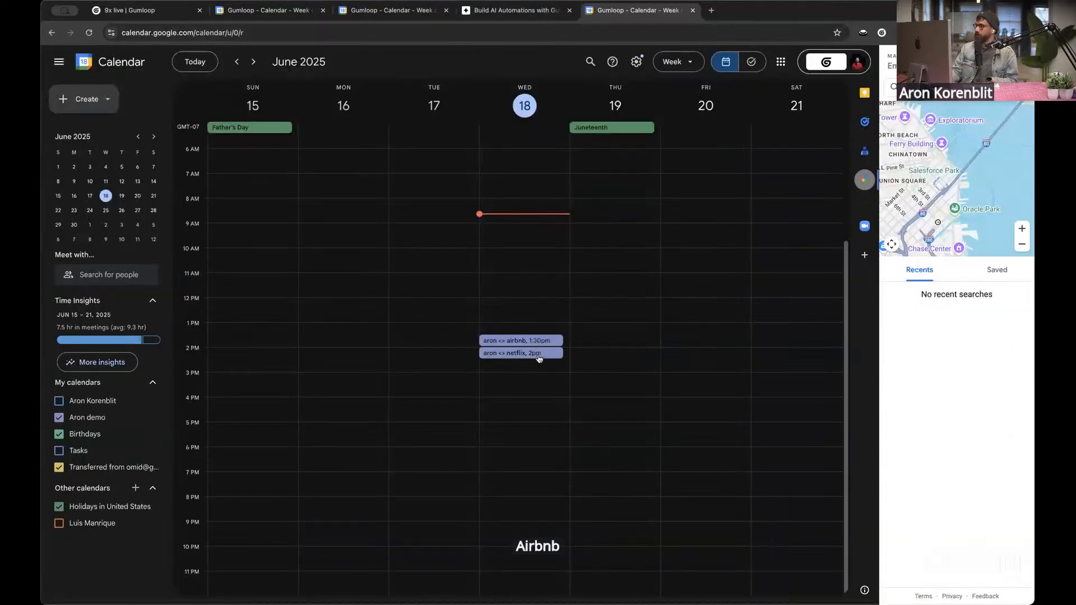
left_click(134, 13)
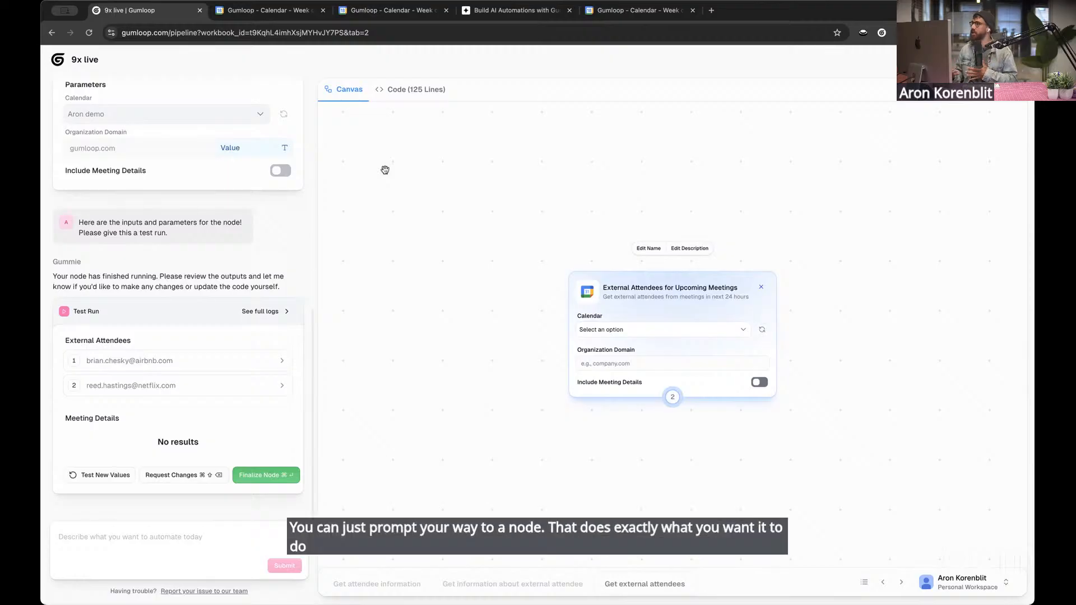
Review the node's generated code, from calendar ID resolution through the 24-hour time window to the list_events call, and return to the canvas
left_click(410, 90)
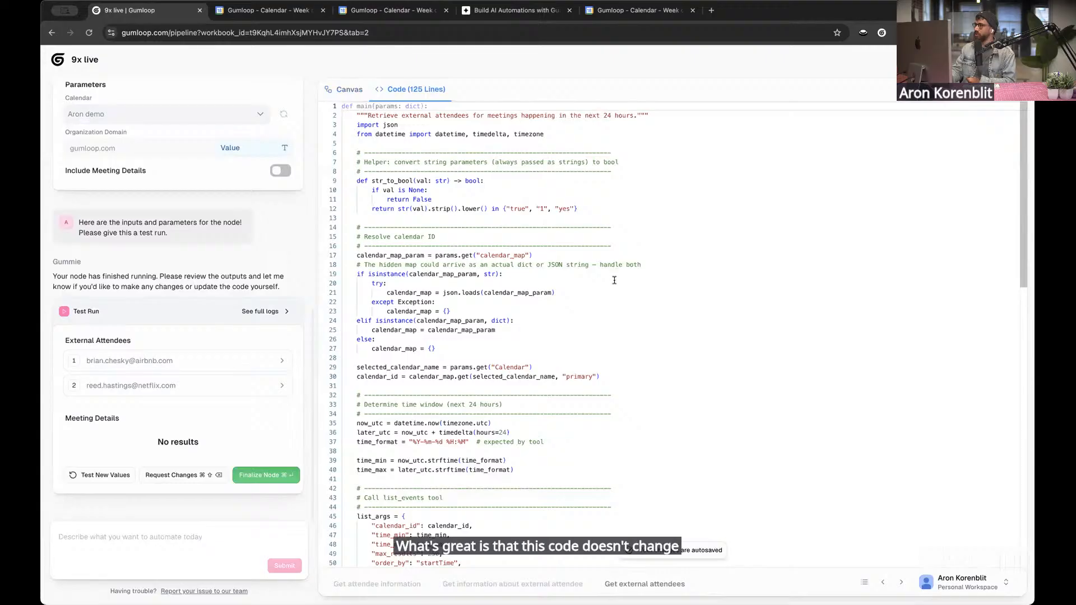
scroll(617, 274, "down", 4)
scroll(615, 280, "down", 1)
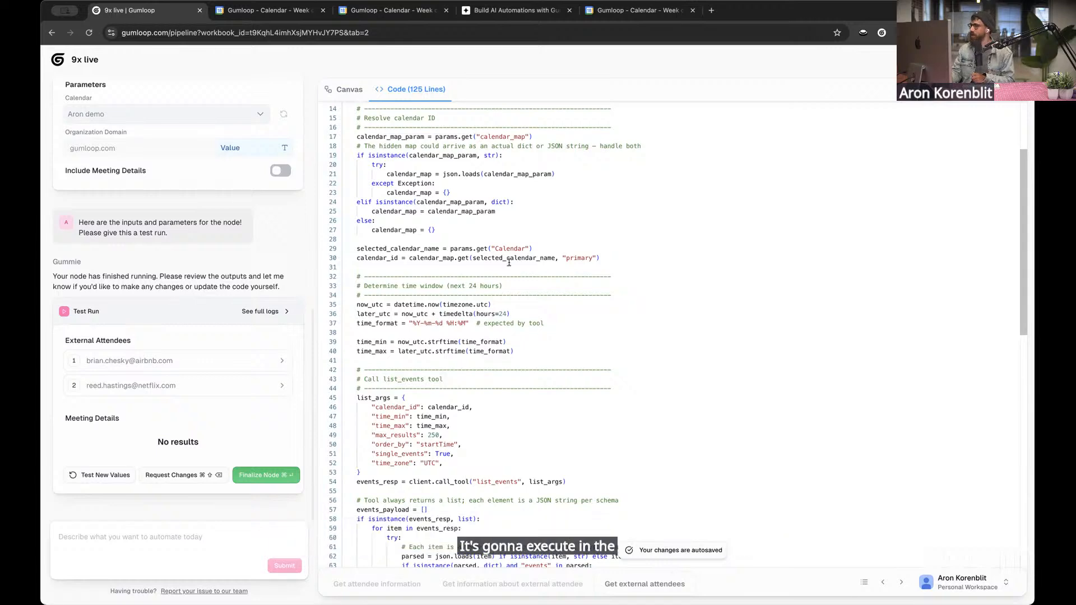
scroll(509, 263, "down", 1)
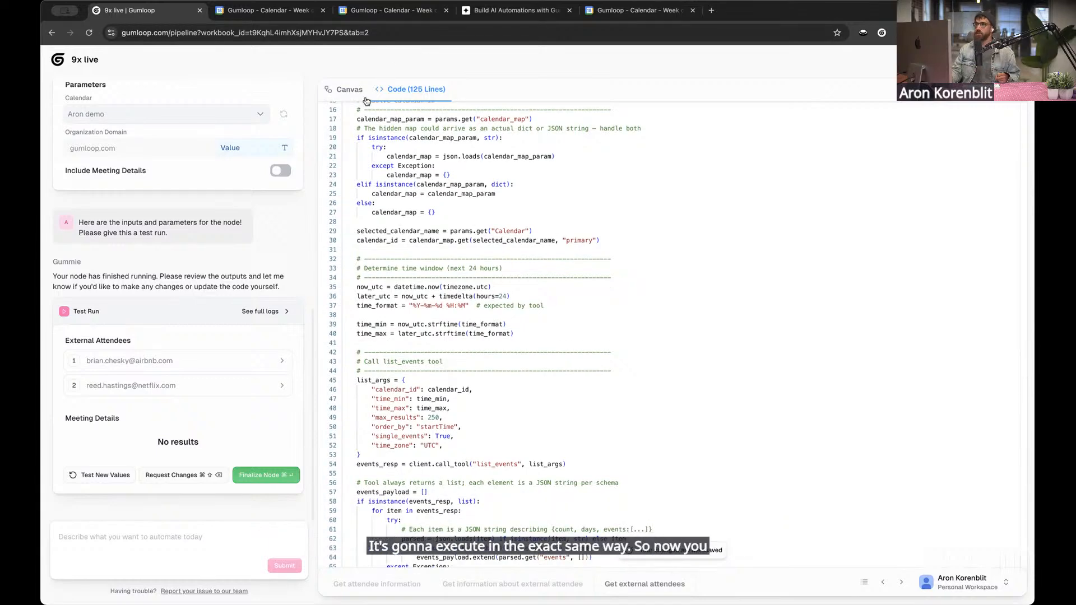
left_click(350, 89)
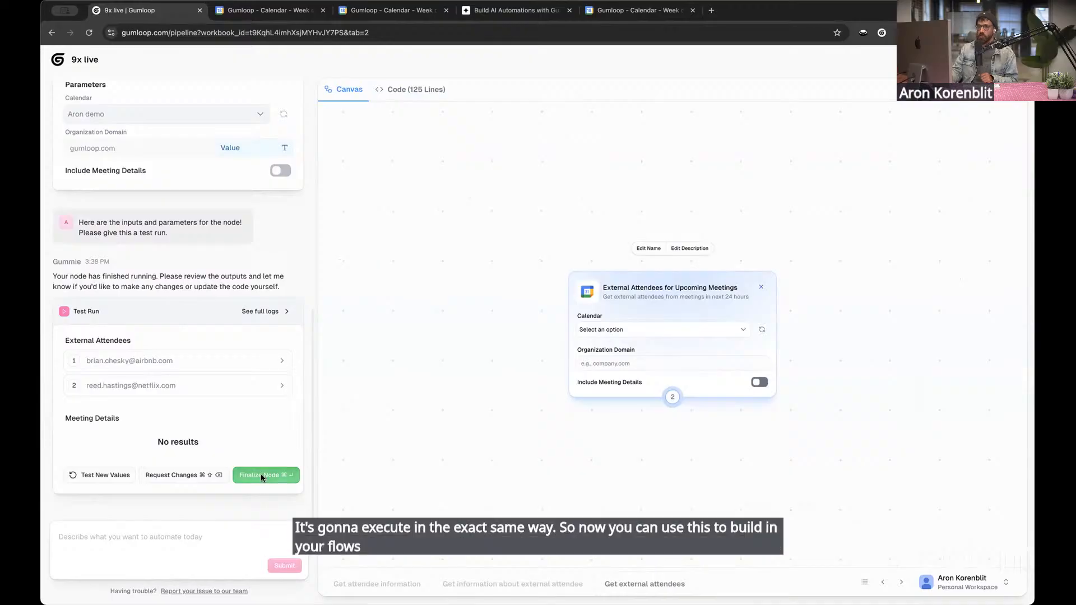
Finalize the node, name it "9x live external attendees" and save it to the subflow
left_click(261, 476)
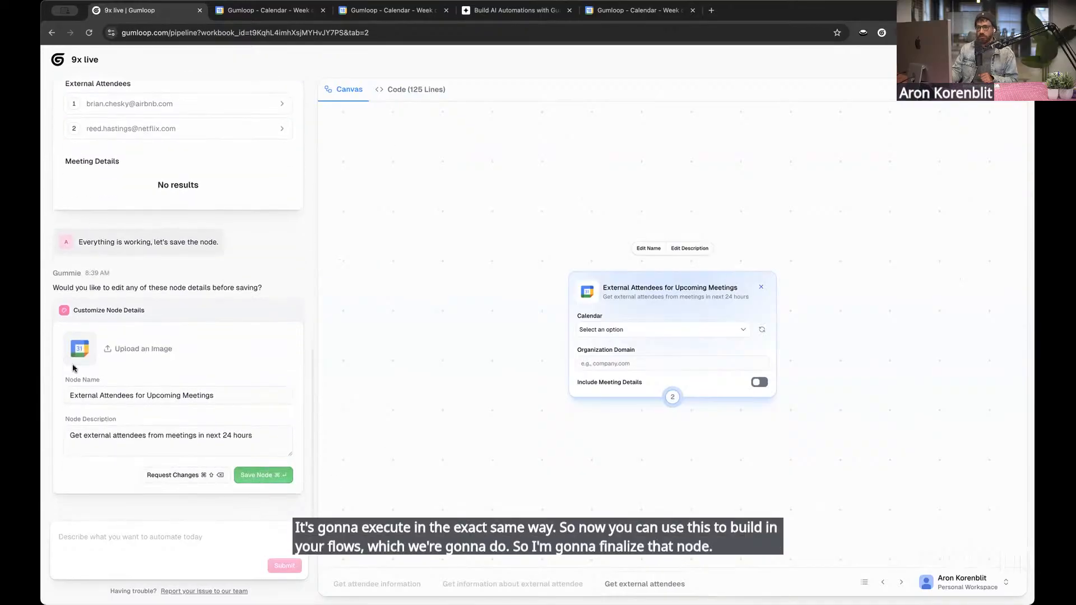
triple_click(138, 395)
type("9x ")
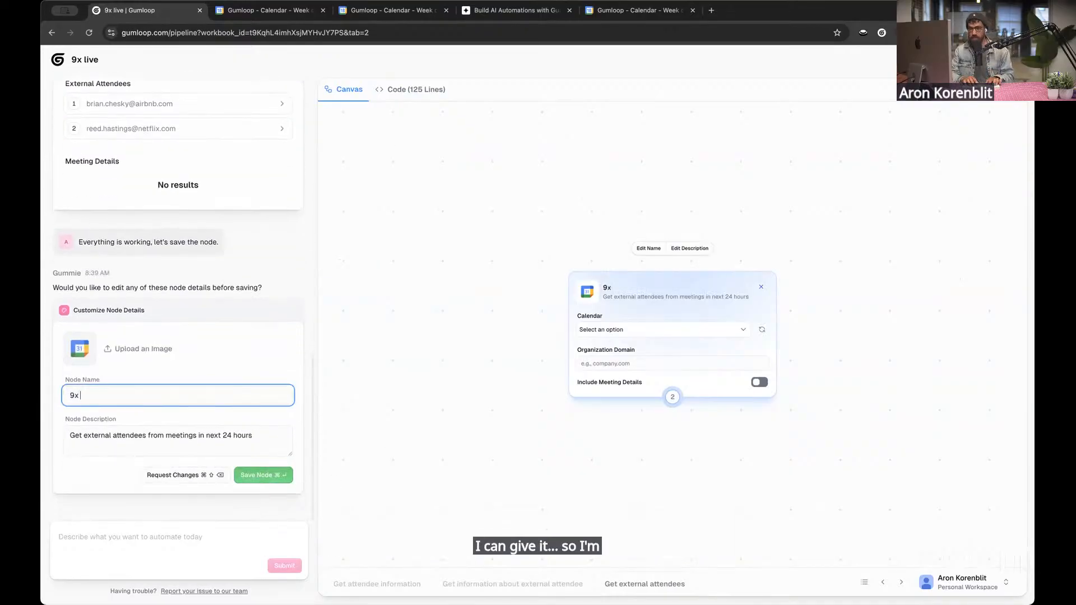
type("live")
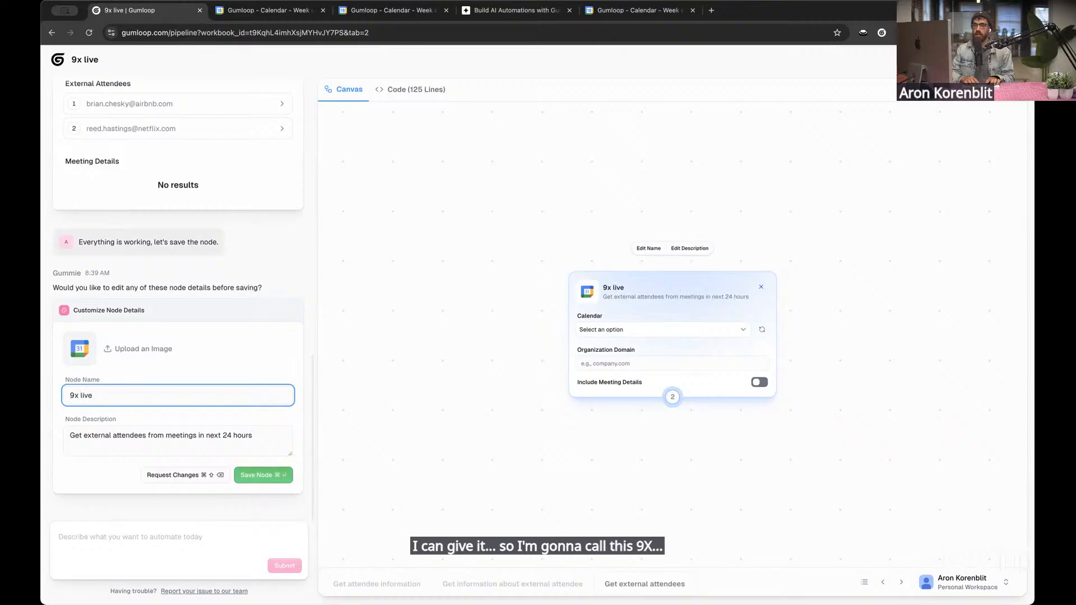
type(" external attendees")
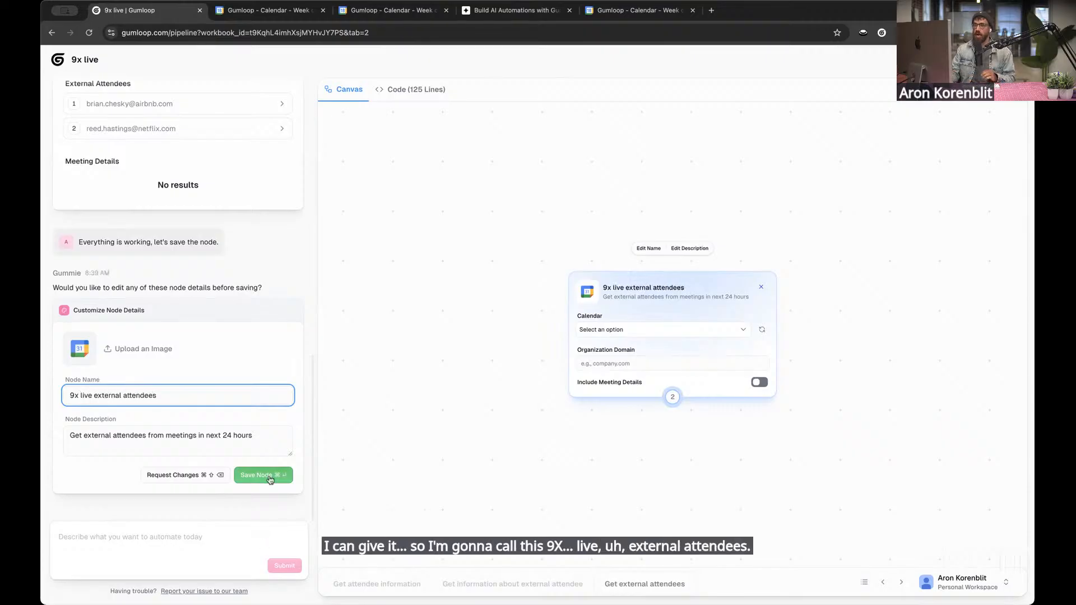
left_click(270, 478)
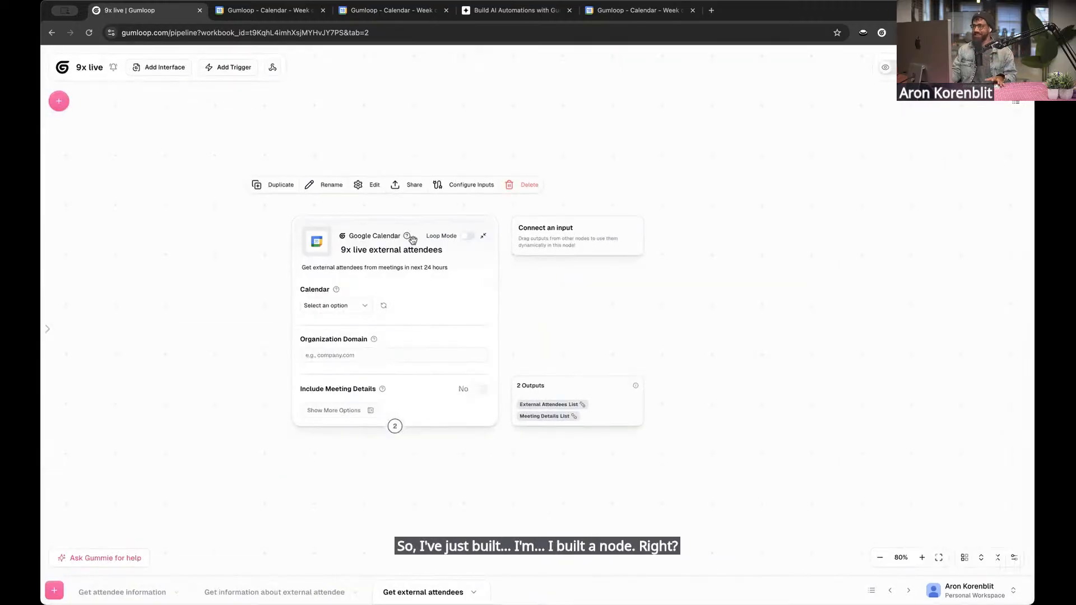
left_click_drag(397, 247, 443, 187)
left_click(464, 408)
scroll(408, 512, "up", 1)
left_click_drag(419, 459, 474, 452)
left_click(494, 309)
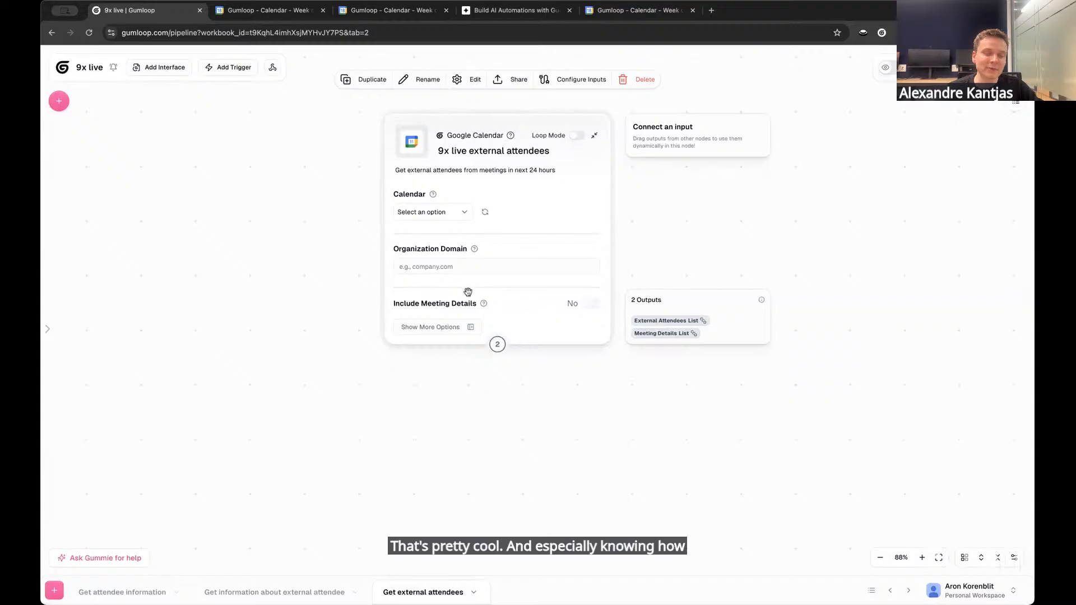
left_click_drag(501, 172, 507, 177)
left_click(733, 331)
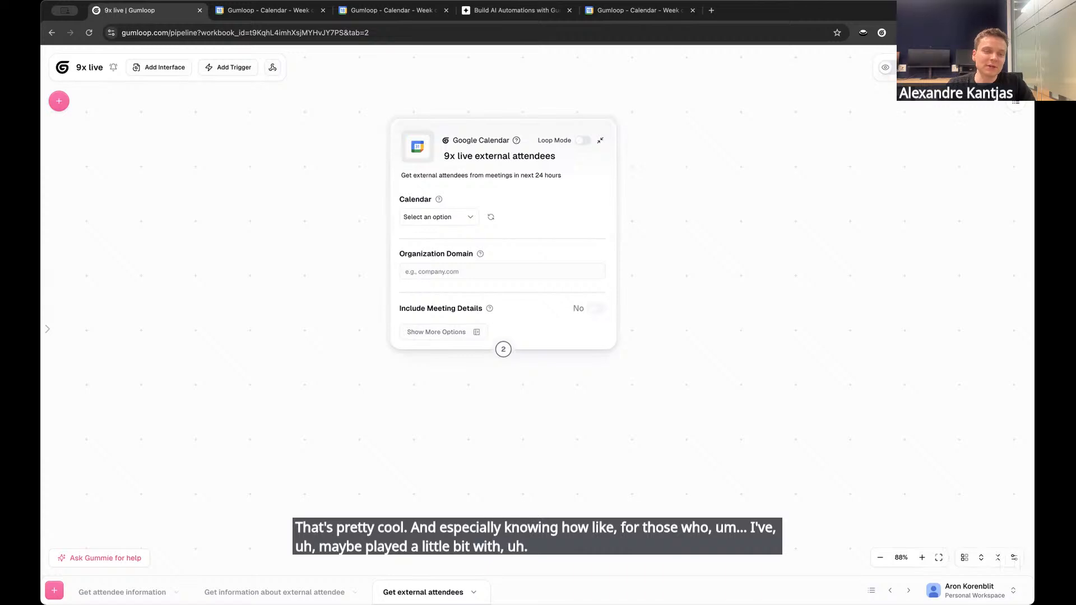
left_click(459, 151)
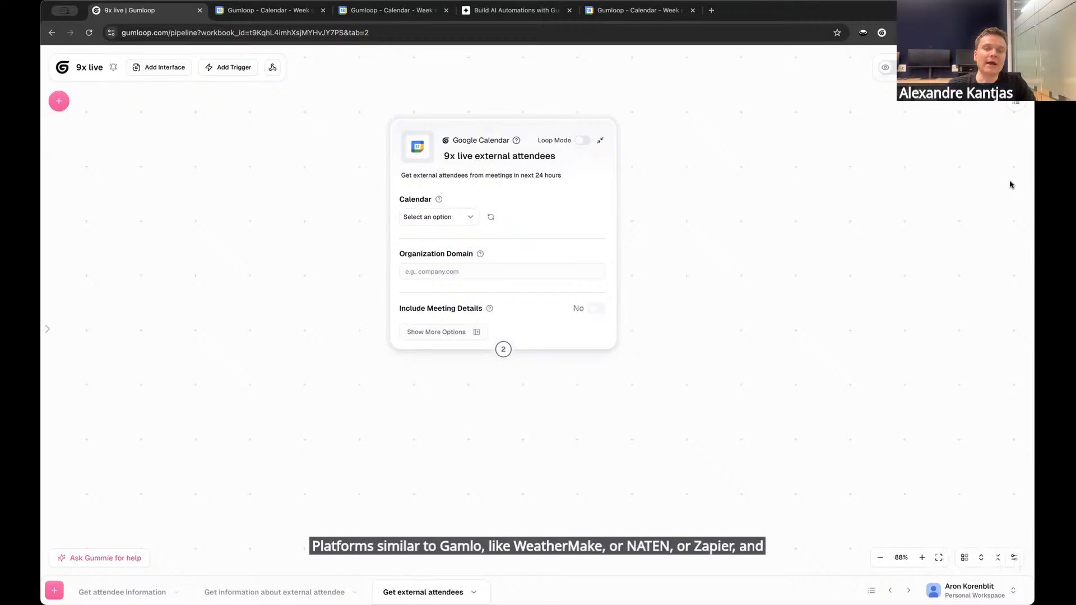
scroll(492, 388, "up", 1)
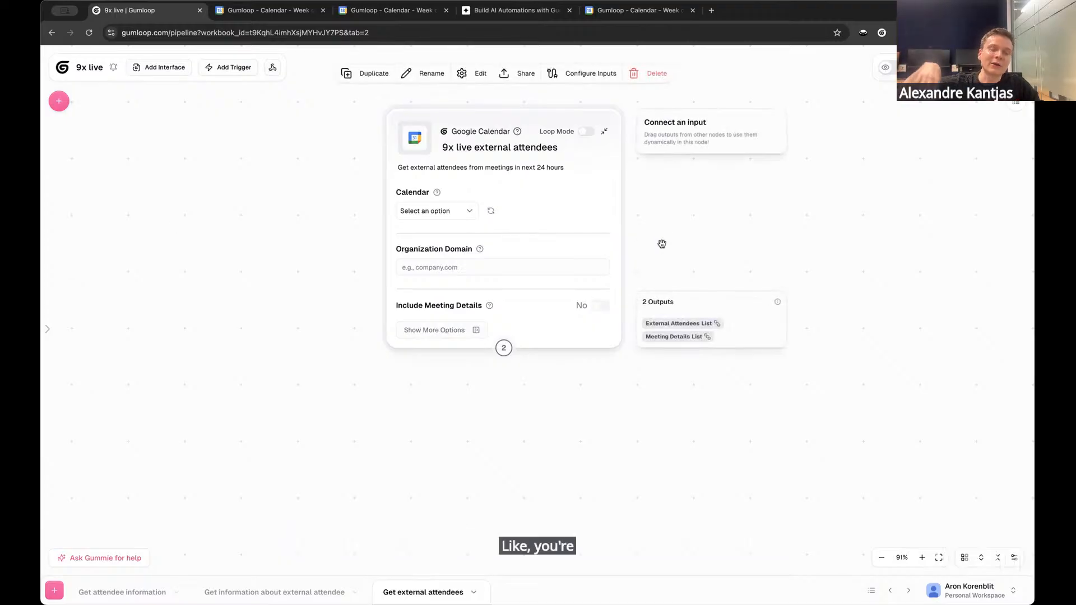
scroll(737, 230, "up", 1)
left_click_drag(250, 297, 265, 334)
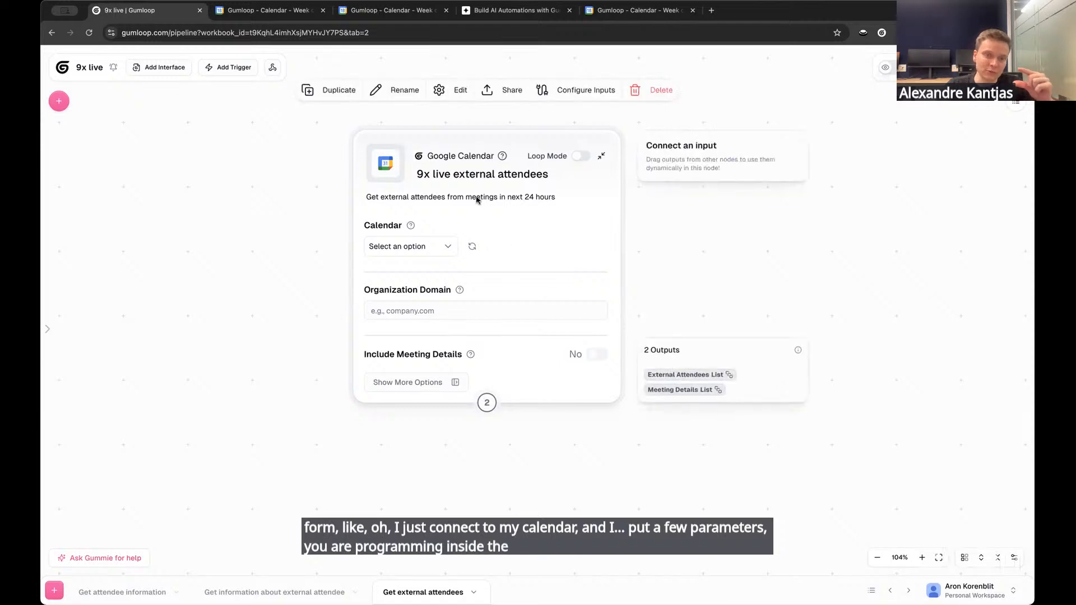
left_click_drag(509, 171, 504, 147)
left_click_drag(249, 270, 270, 268)
scroll(269, 268, "down", 1)
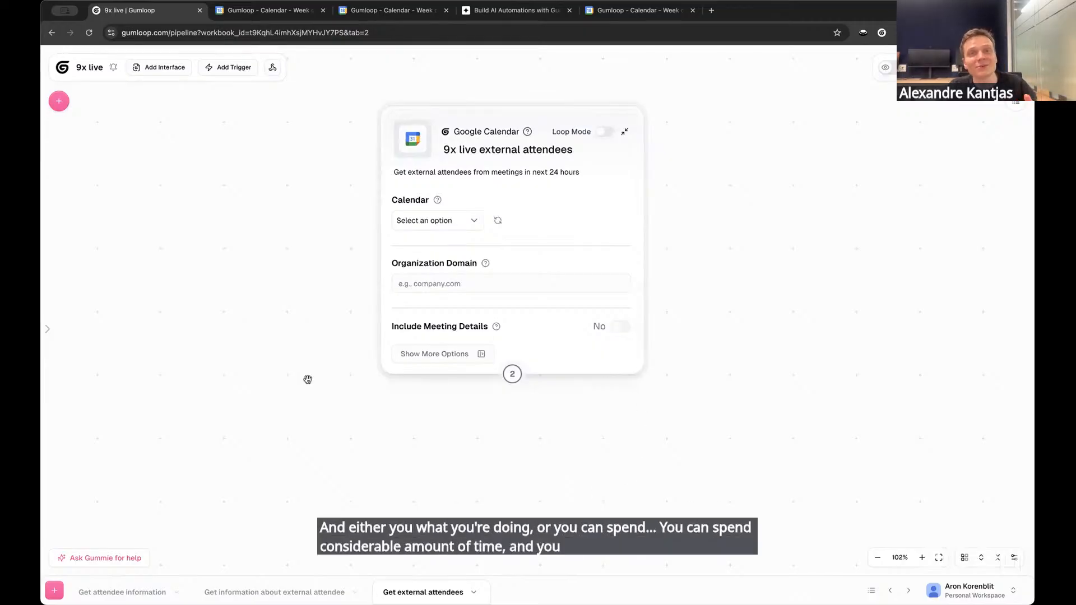
left_click_drag(257, 275, 275, 294)
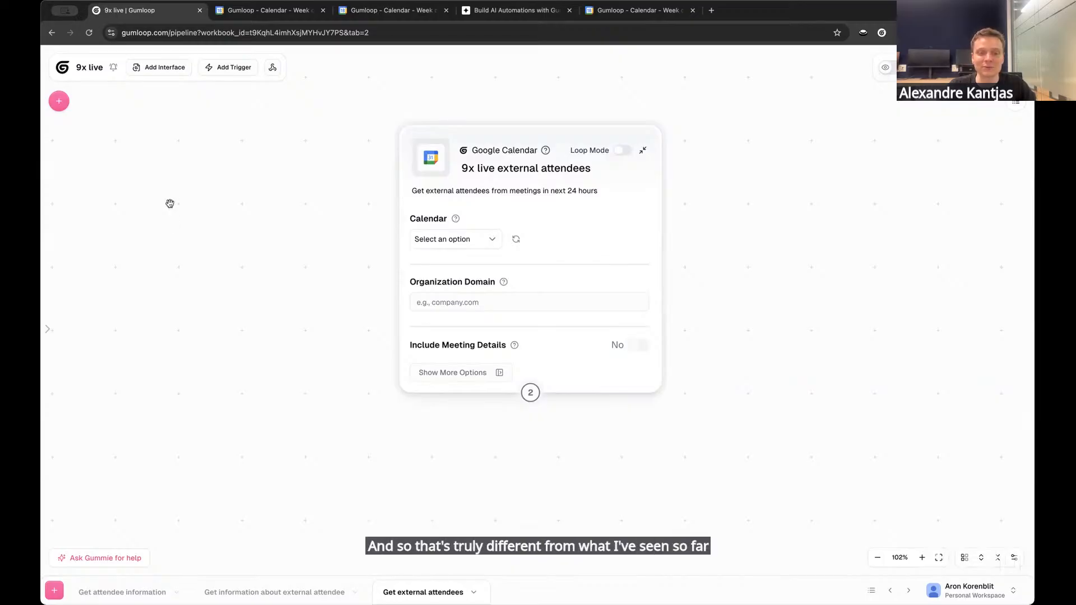
Set the external attendees node to the demo calendar and its organization domain to gumloop.com
mouse_move(421, 252)
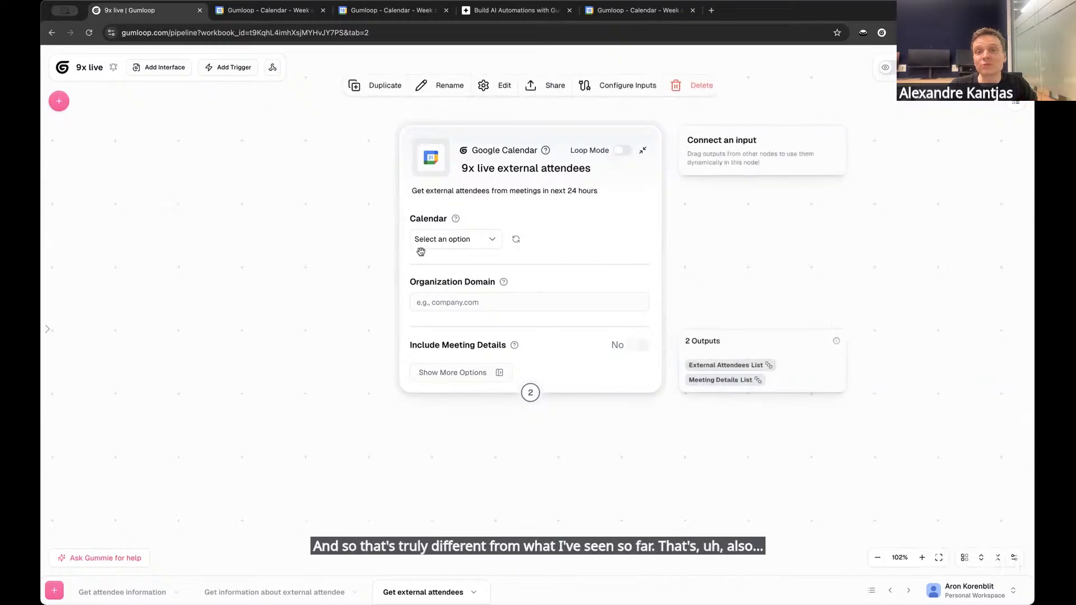
left_click(489, 241)
left_click(486, 257)
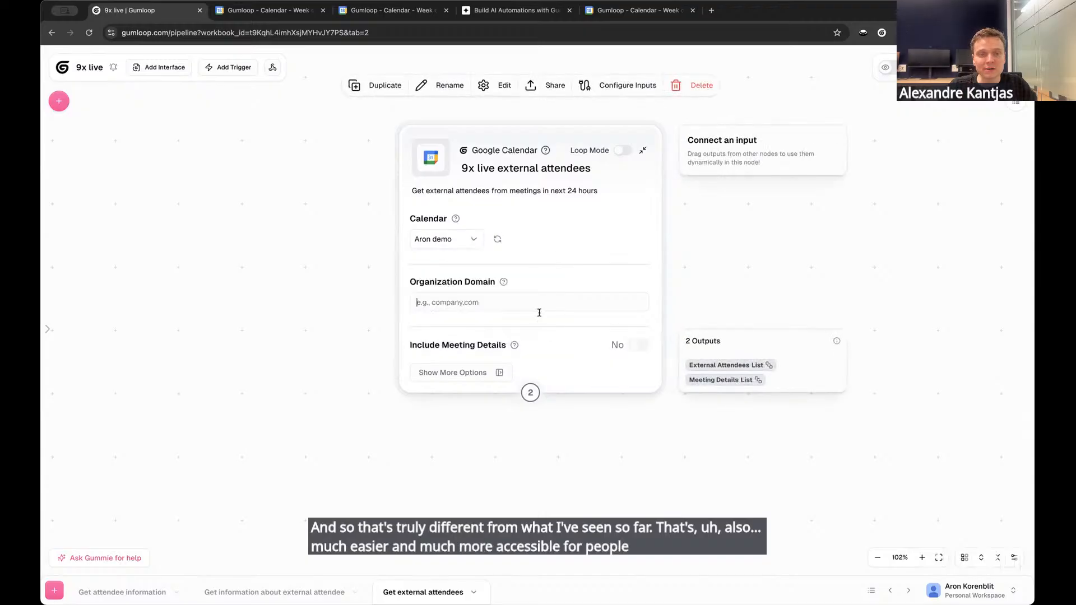
type("gumloop.com")
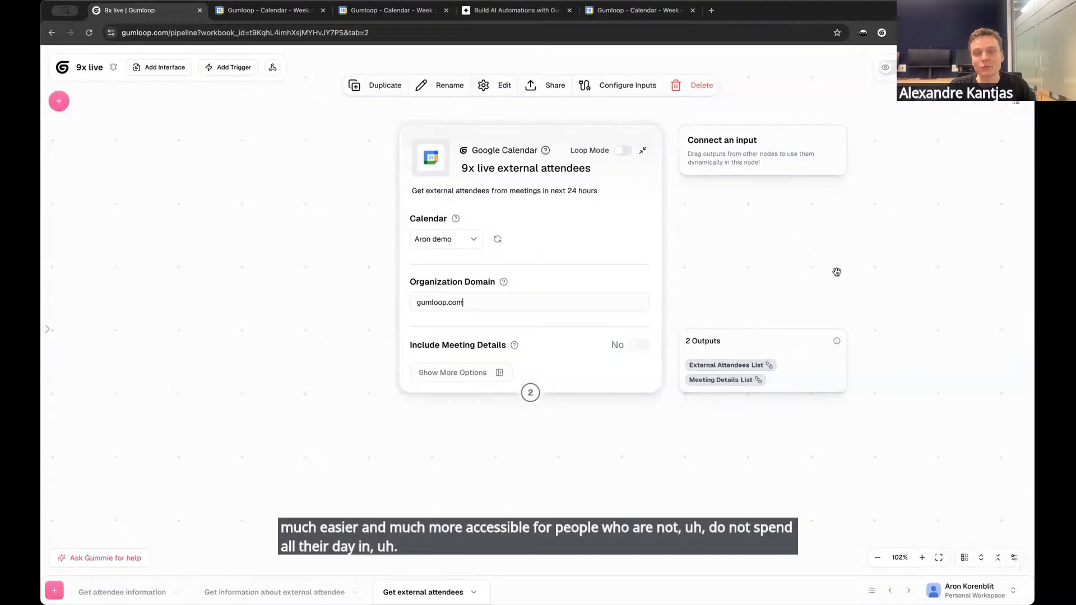
scroll(837, 272, "down", 2)
scroll(342, 244, "up", 1)
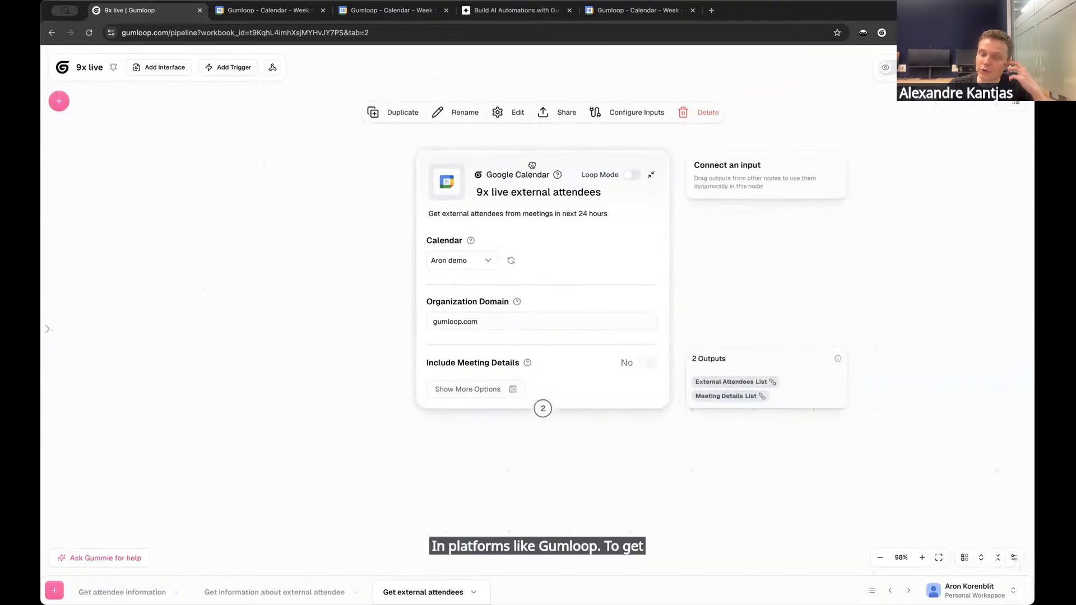
left_click_drag(532, 166, 517, 146)
left_click(293, 250)
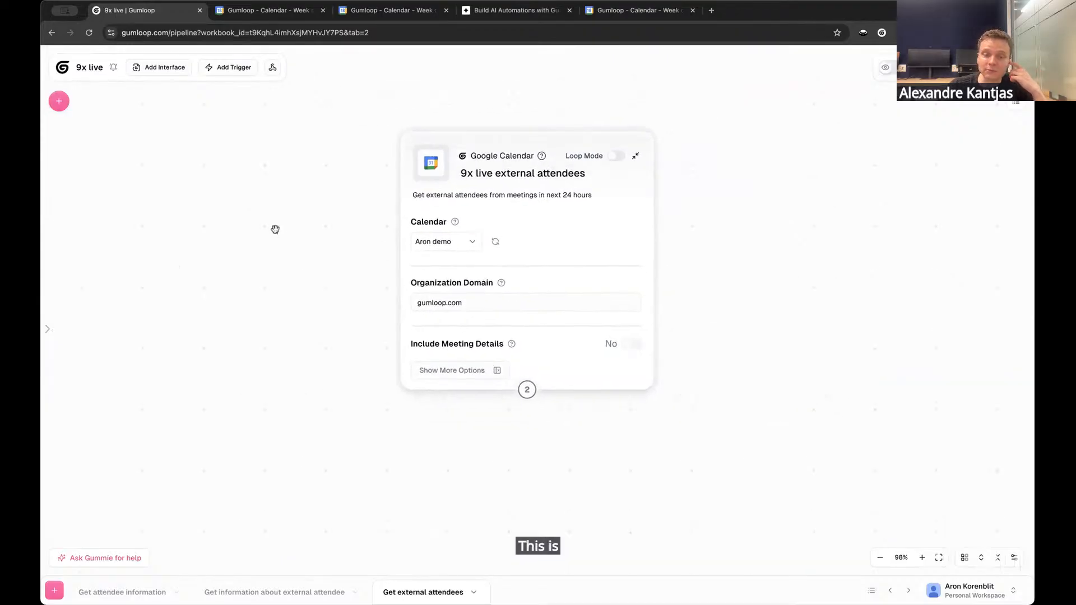
left_click(500, 255)
left_click(254, 257)
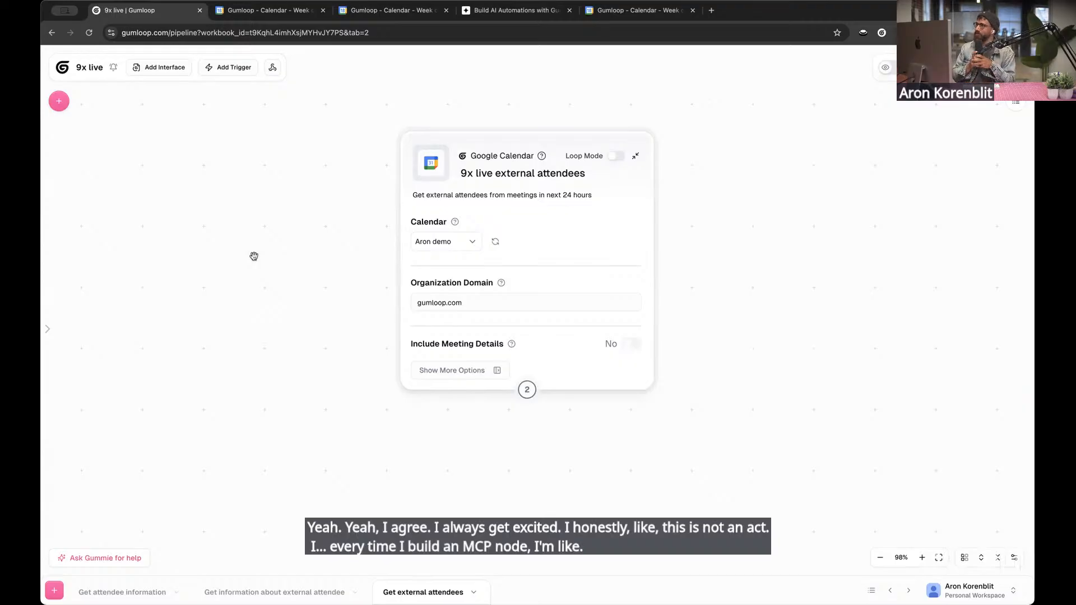
left_click(423, 259)
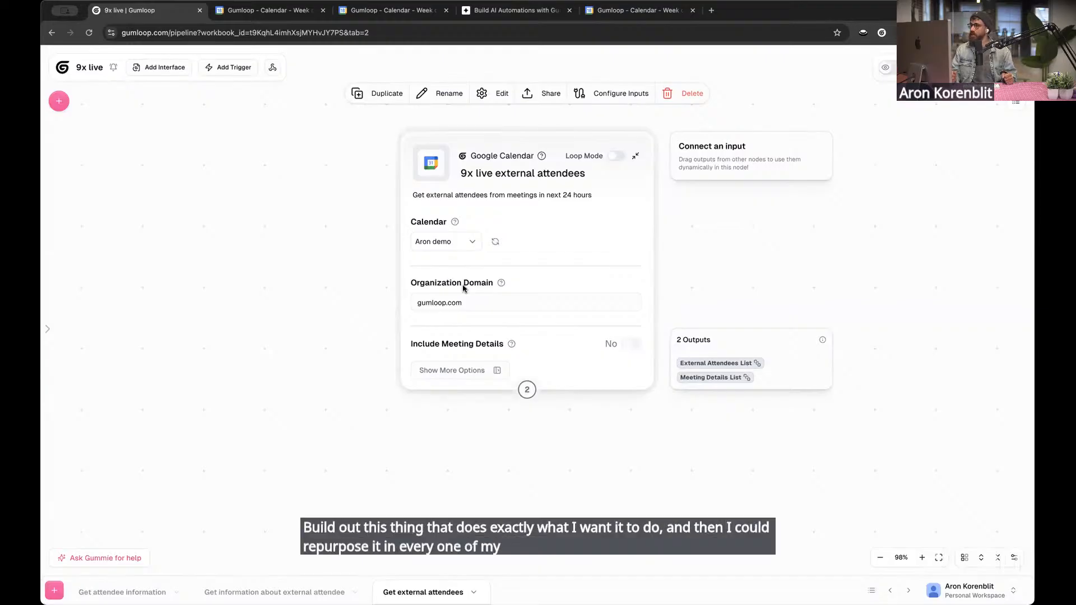
left_click(305, 236)
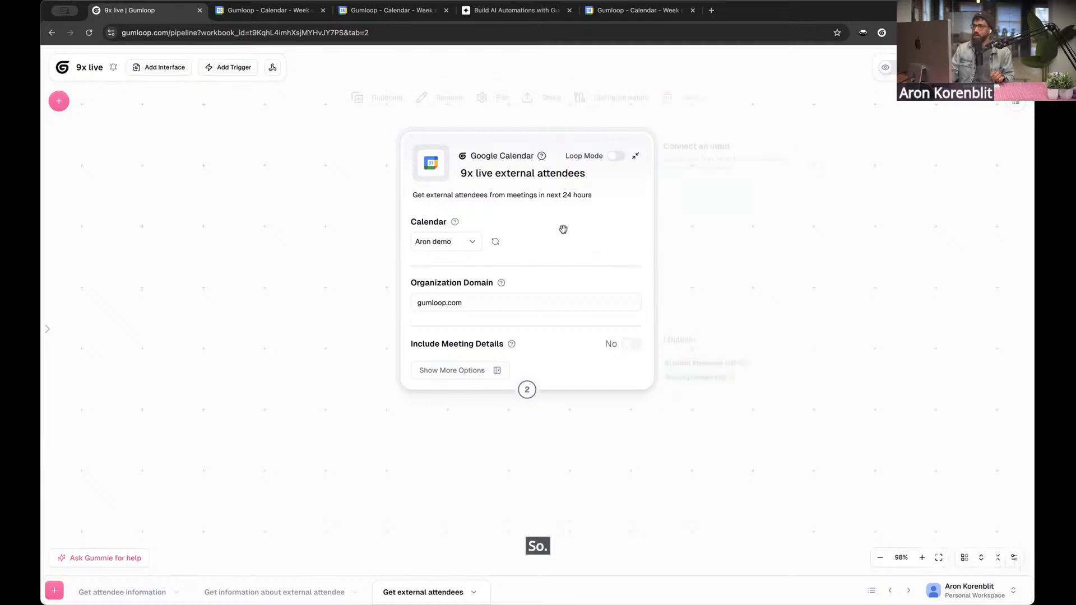
Run the Get external attendees subflow, glance at the Get information about external attendee subflow, and return to the run's output
left_click(991, 69)
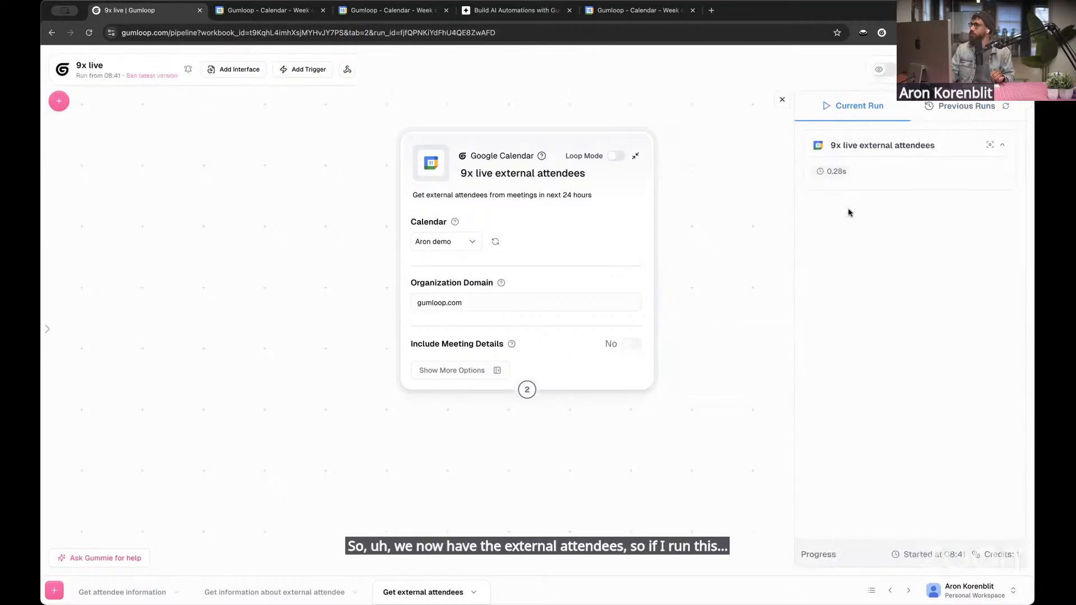
scroll(253, 502, "down", 1)
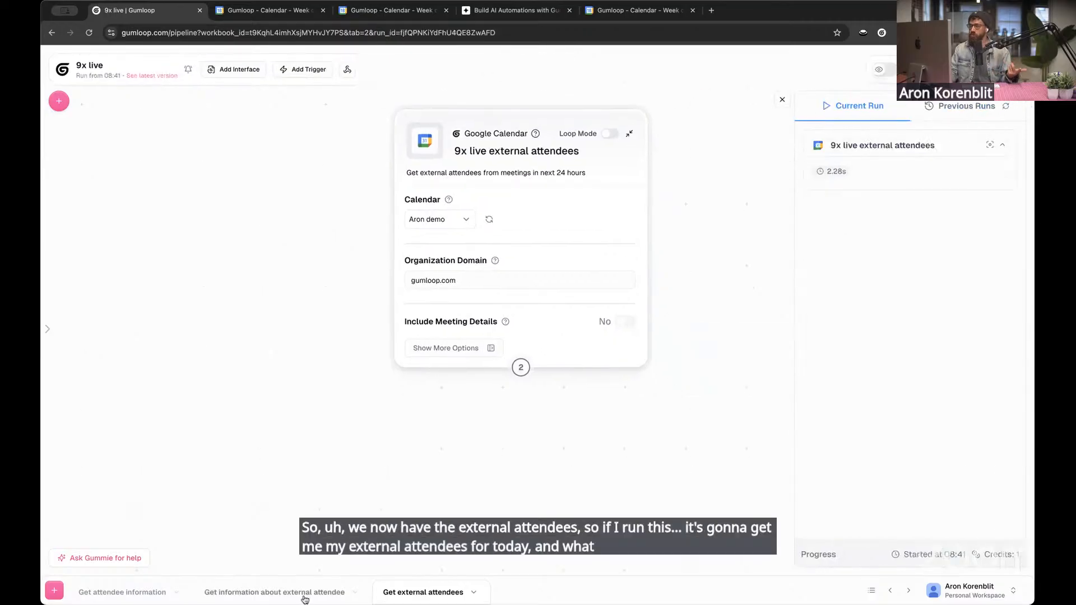
left_click(305, 596)
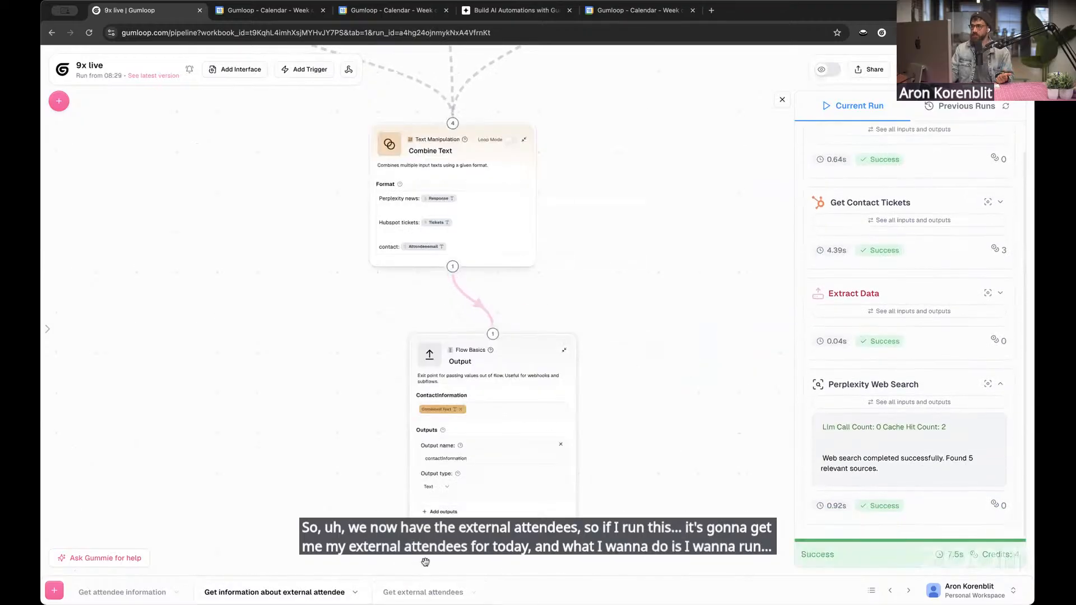
left_click(429, 594)
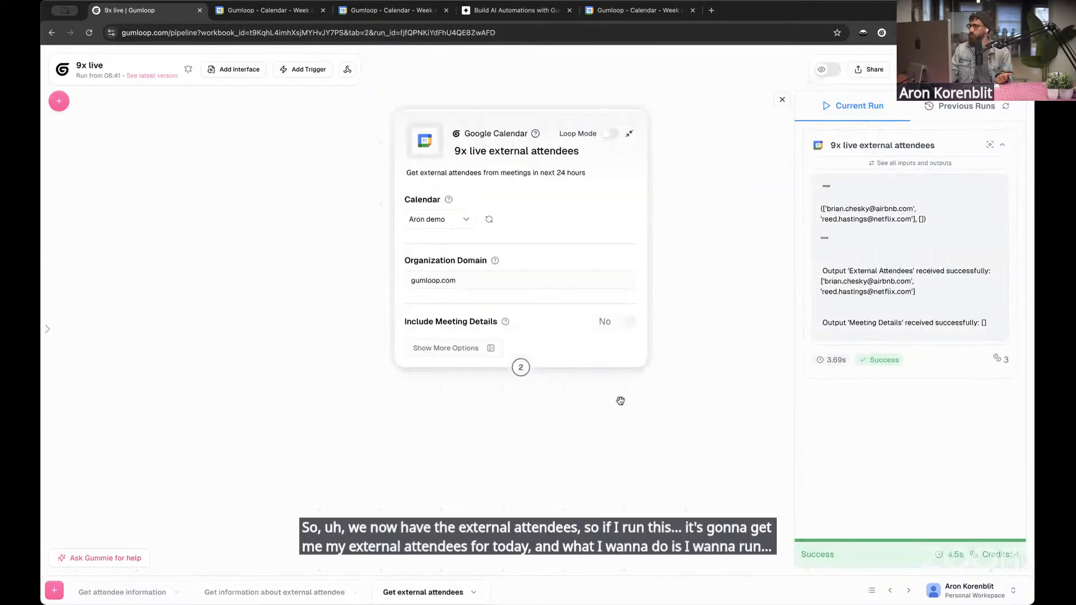
Try to list the workbook's subflows in the node library, checking both this workbook and all flows
left_click(60, 104)
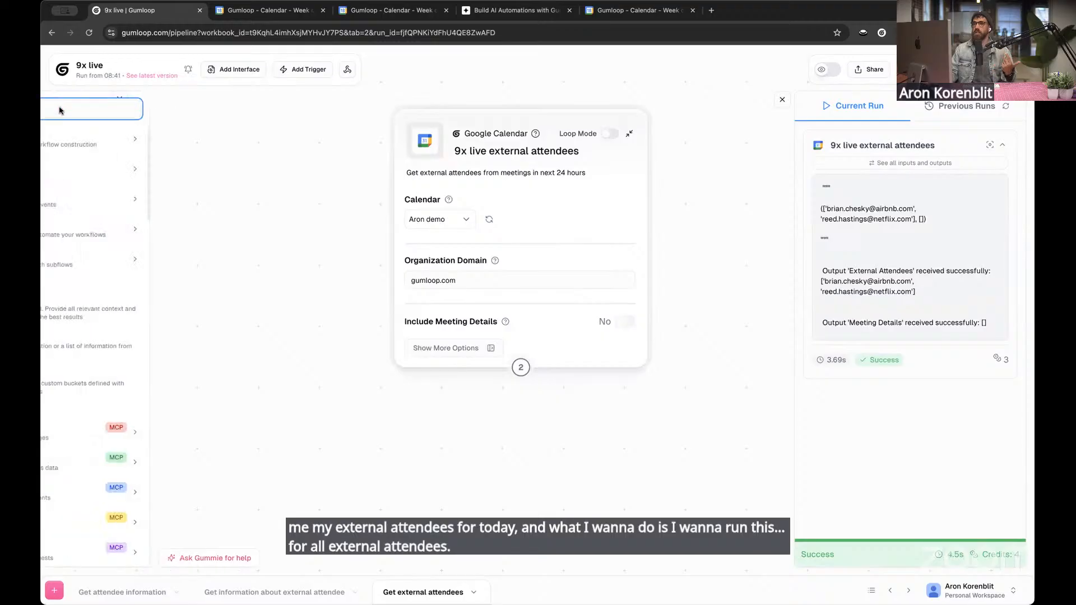
left_click(158, 259)
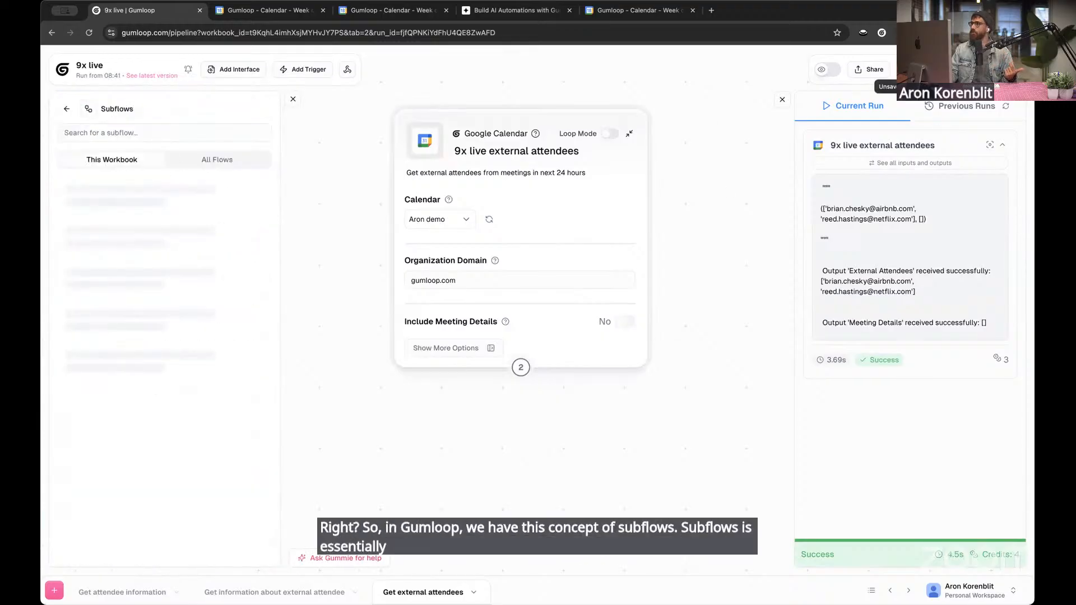
left_click(293, 101)
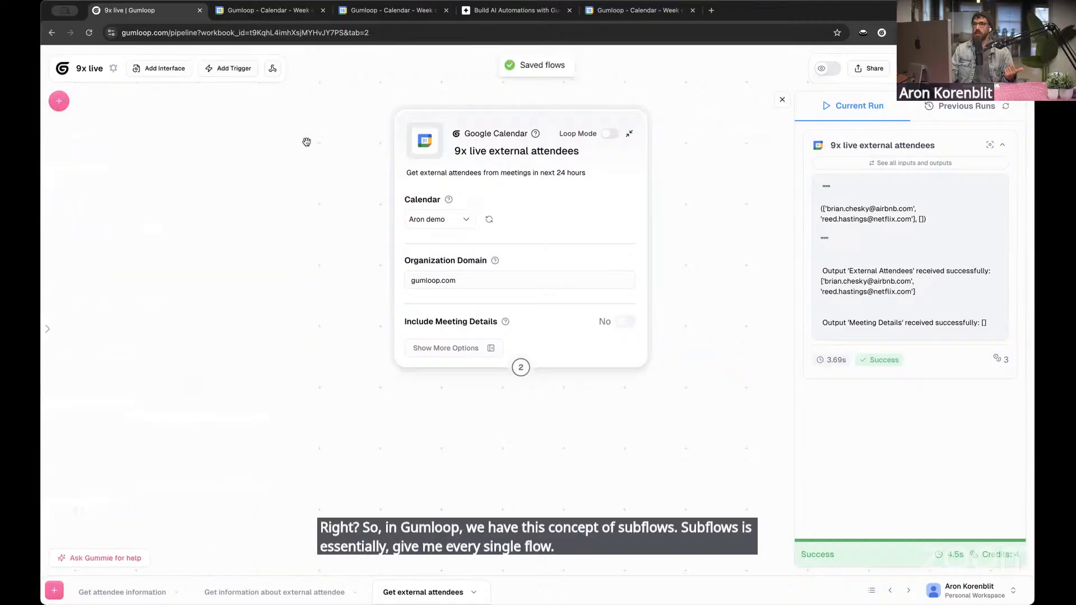
left_click(59, 101)
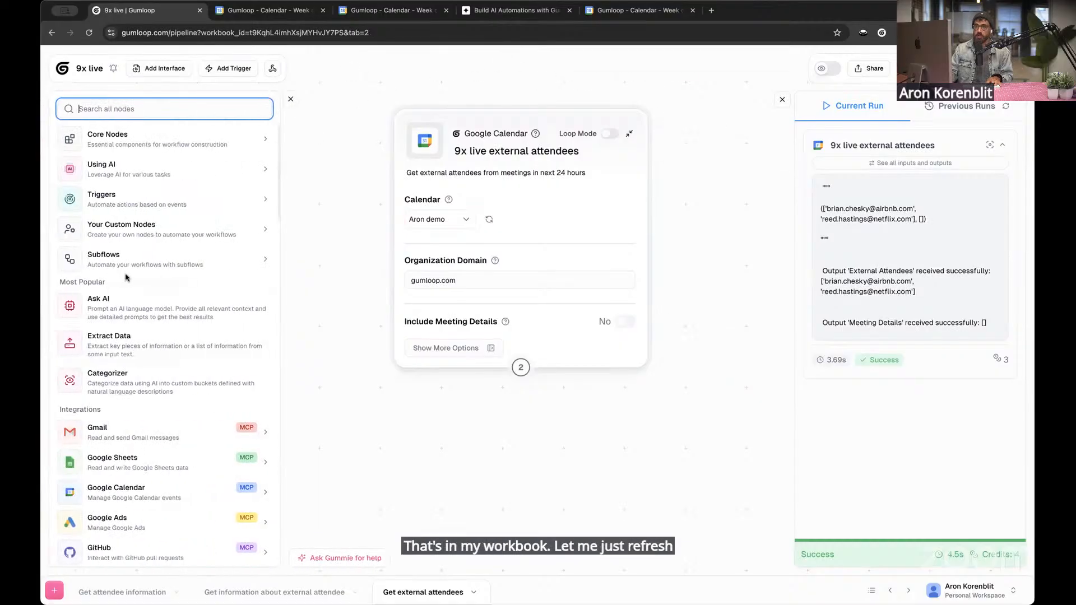
left_click(121, 262)
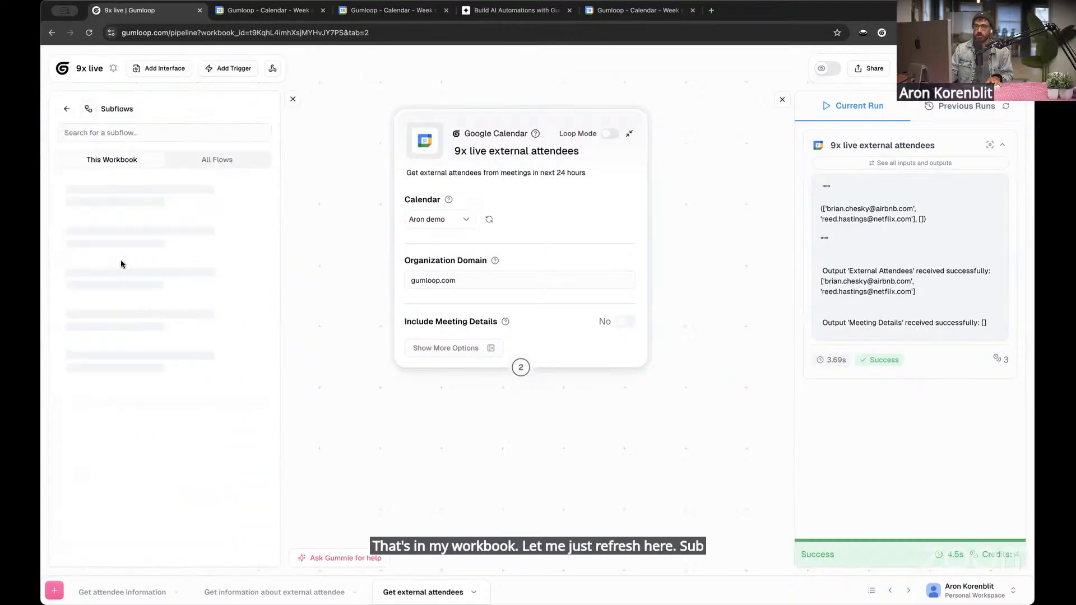
left_click(198, 169)
left_click(129, 168)
Reload the workbook and add the Get information about external attendee subflow below the 9x live external attendees node
key("super+r")
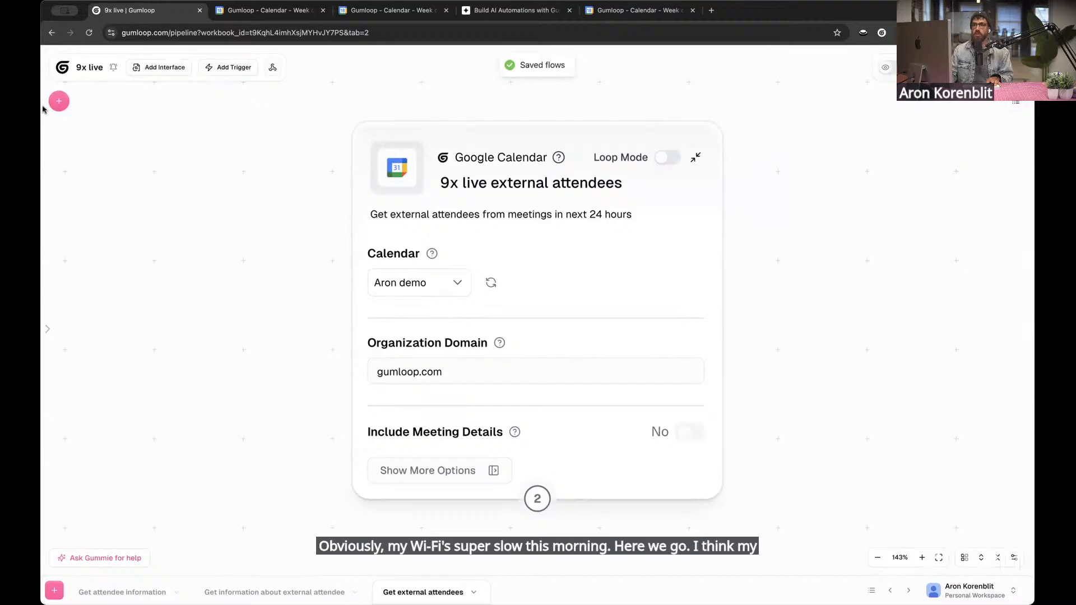
left_click(59, 101)
left_click(121, 238)
left_click(606, 256)
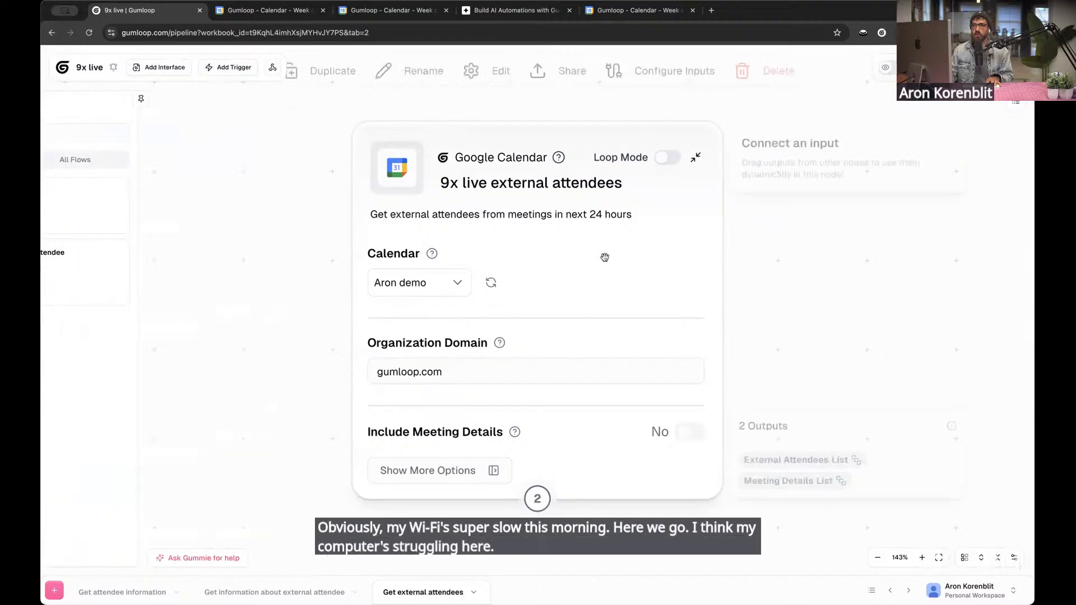
left_click(878, 233)
scroll(284, 307, "down", 4)
left_click_drag(98, 189, 122, 108)
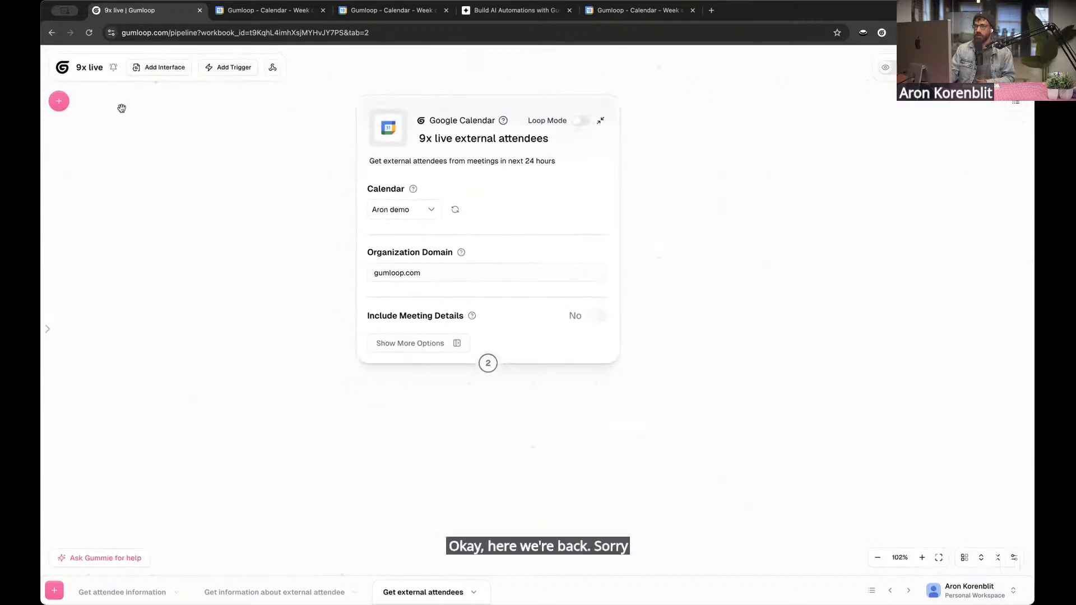
left_click(59, 106)
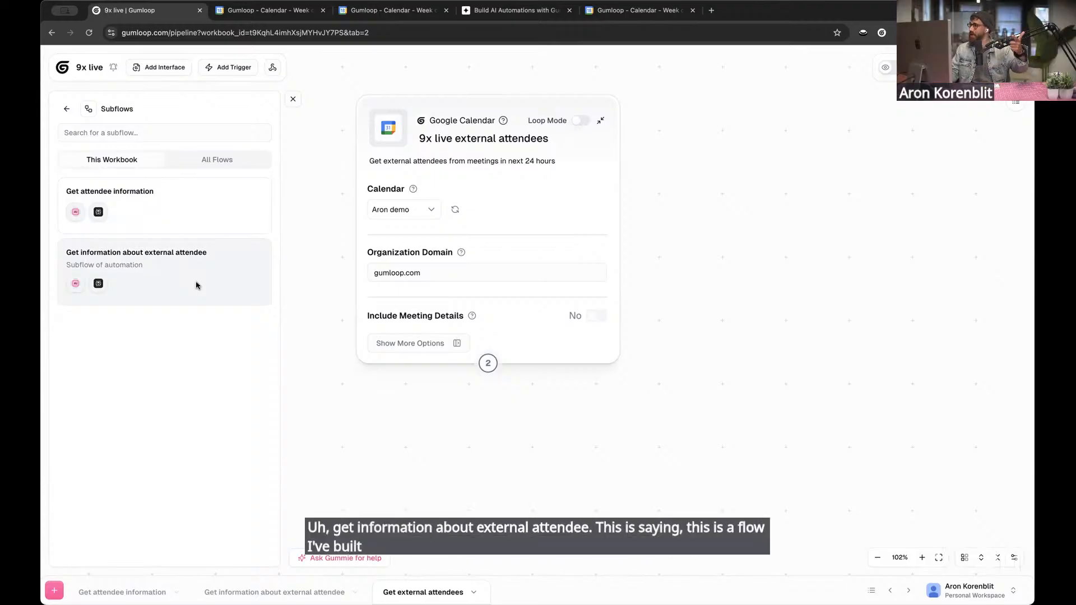
left_click_drag(196, 286, 410, 443)
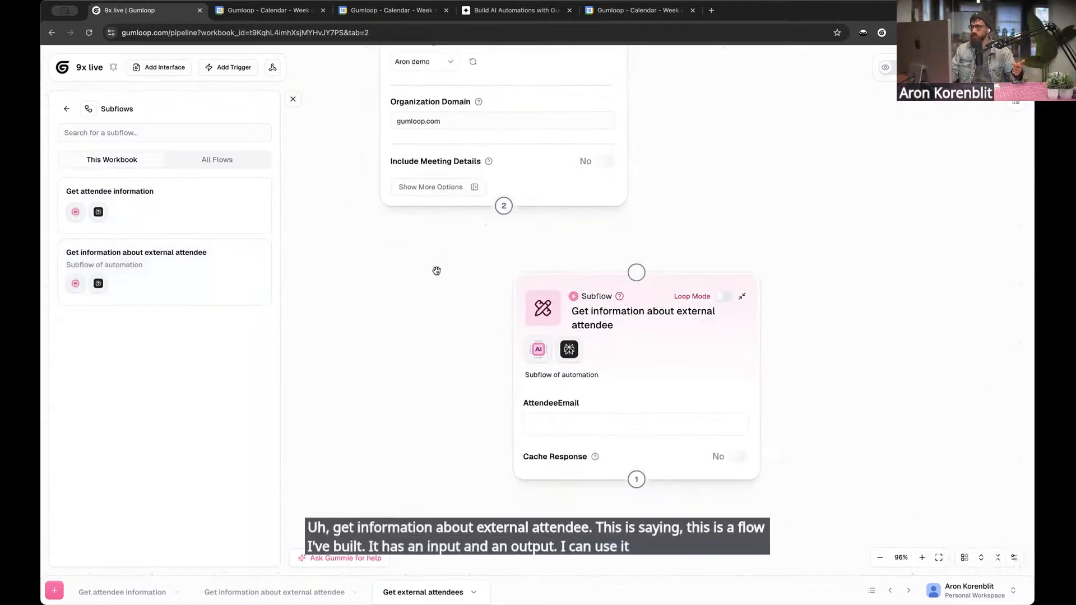
left_click(294, 100)
Connect the external attendees node to the subflow node and use External Attendees List as its AttendeeEmail input
mouse_move(583, 369)
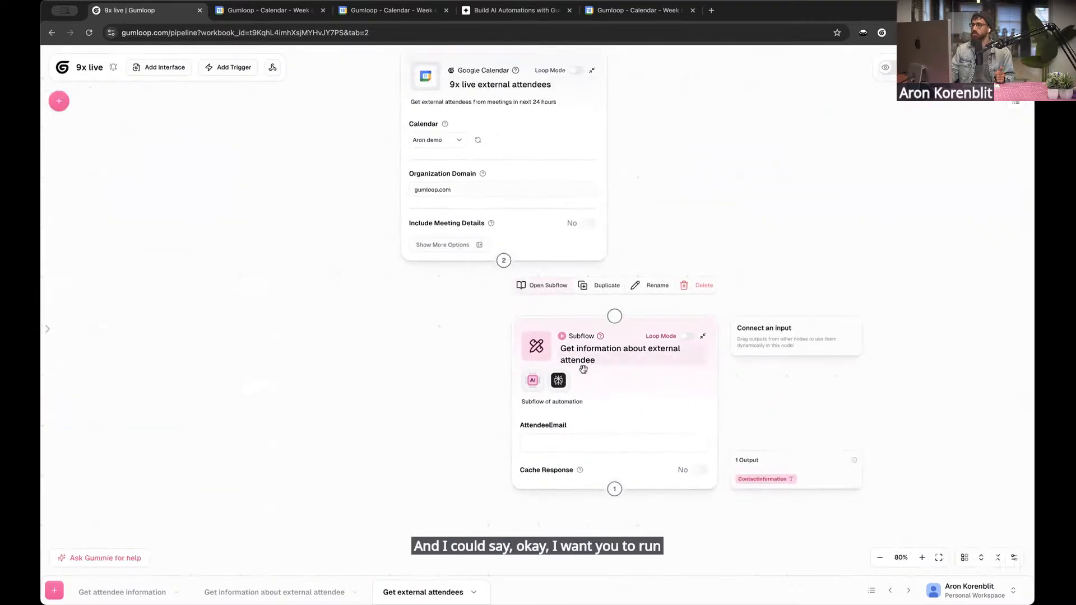
mouse_move(538, 233)
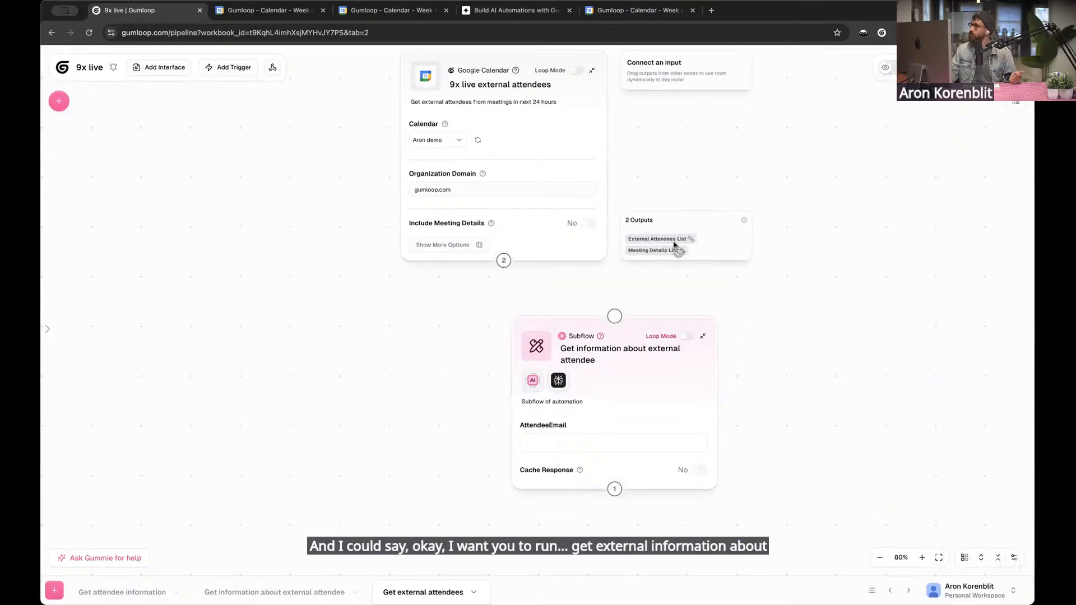
left_click_drag(504, 260, 634, 336)
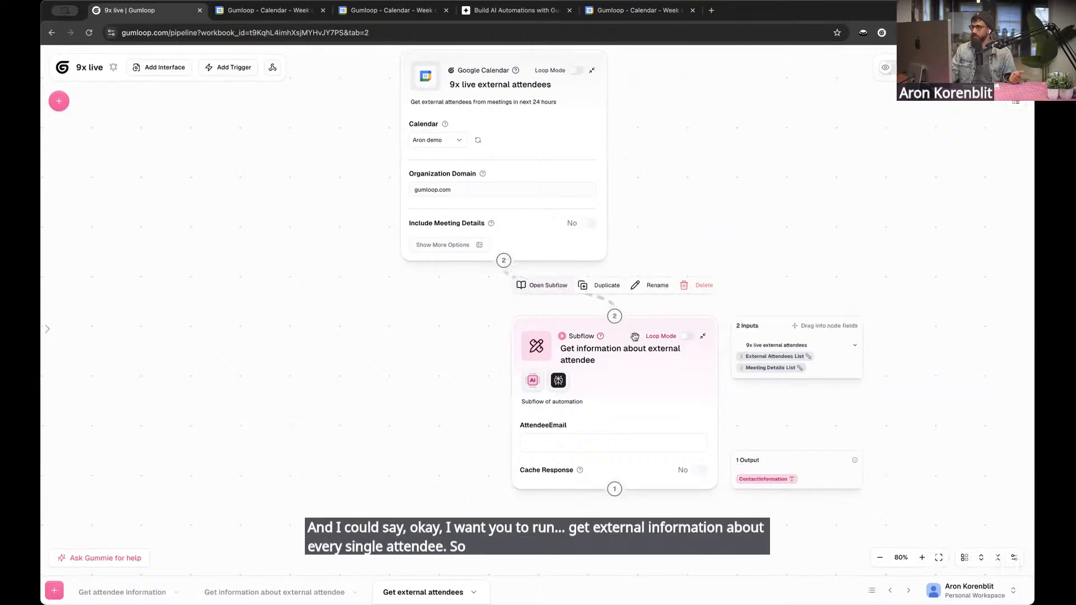
scroll(644, 546, "up", 3)
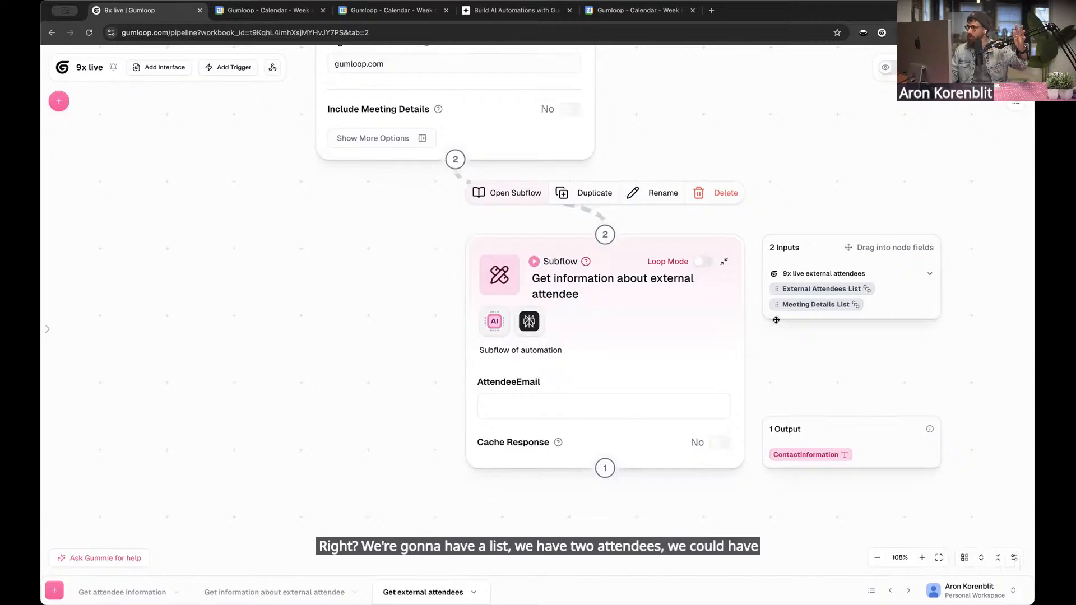
left_click(551, 398)
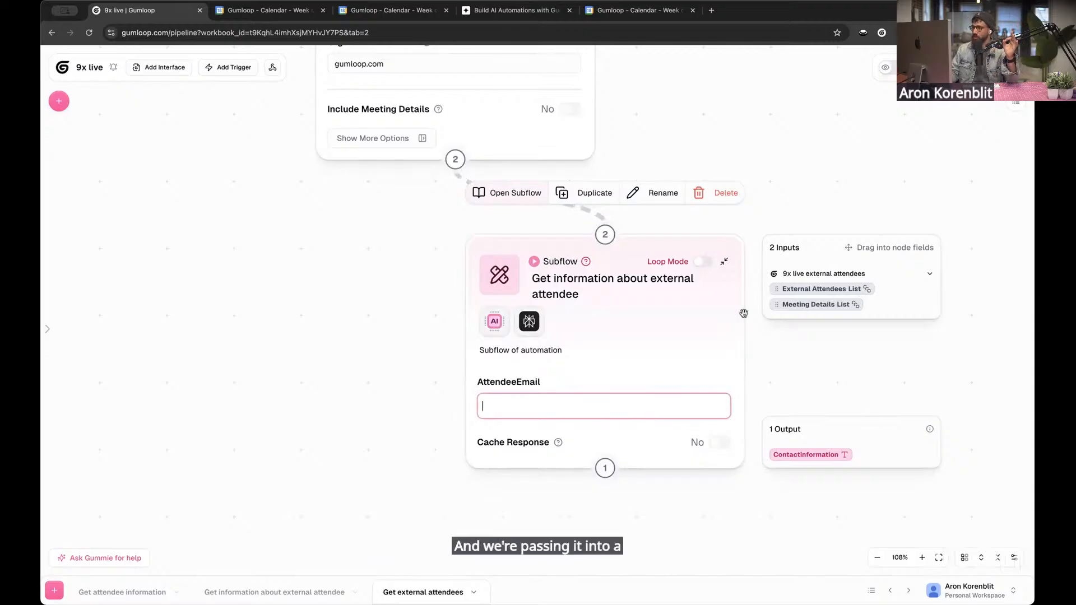
left_click_drag(818, 288, 603, 402)
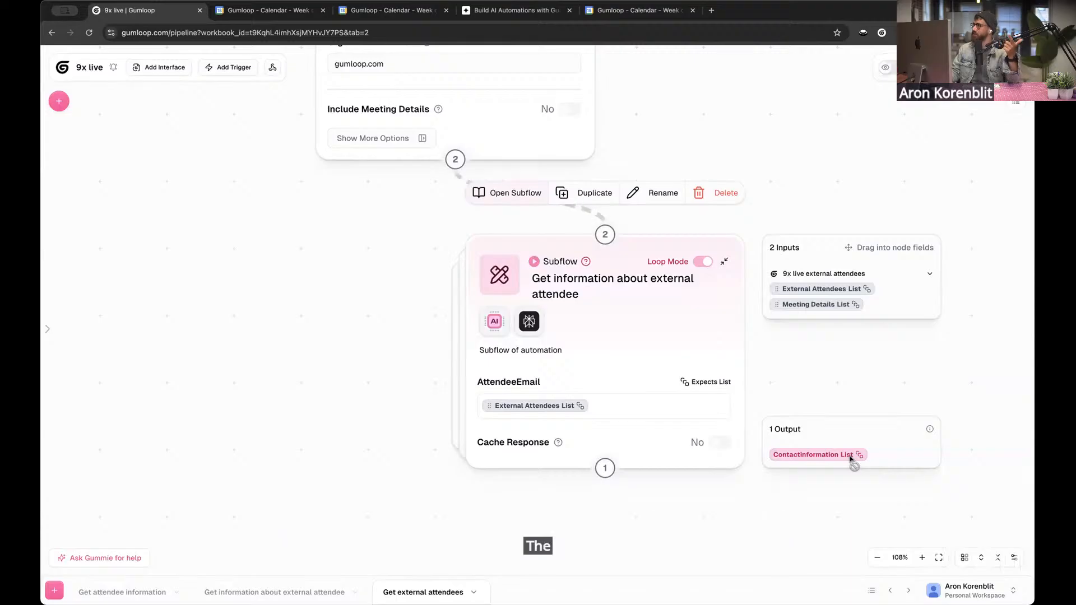
left_click(280, 325)
scroll(280, 343, "up", 2)
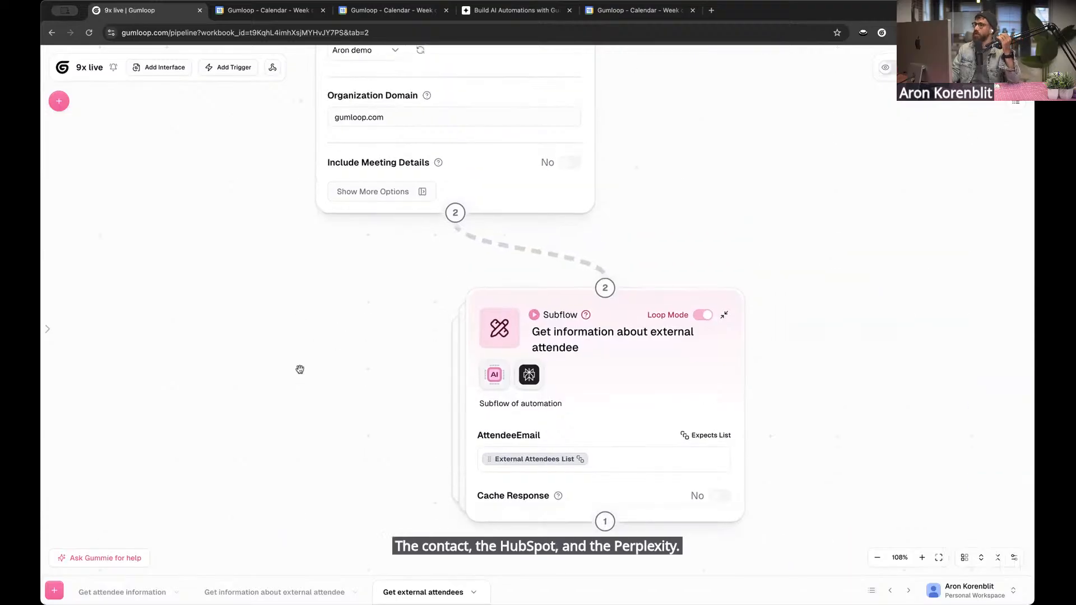
scroll(300, 370, "down", 3)
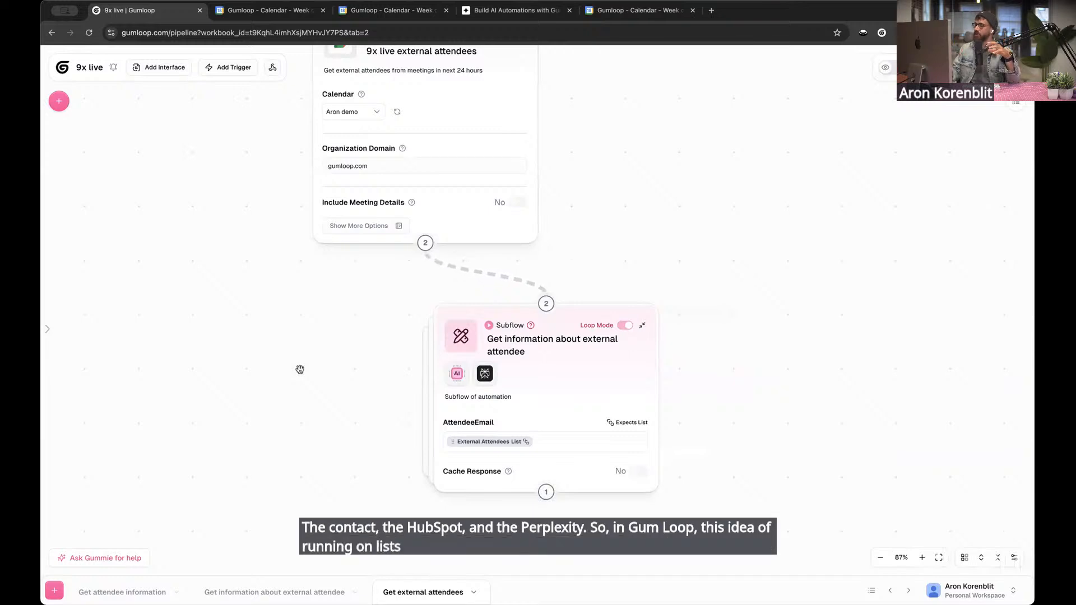
left_click_drag(429, 307, 468, 332)
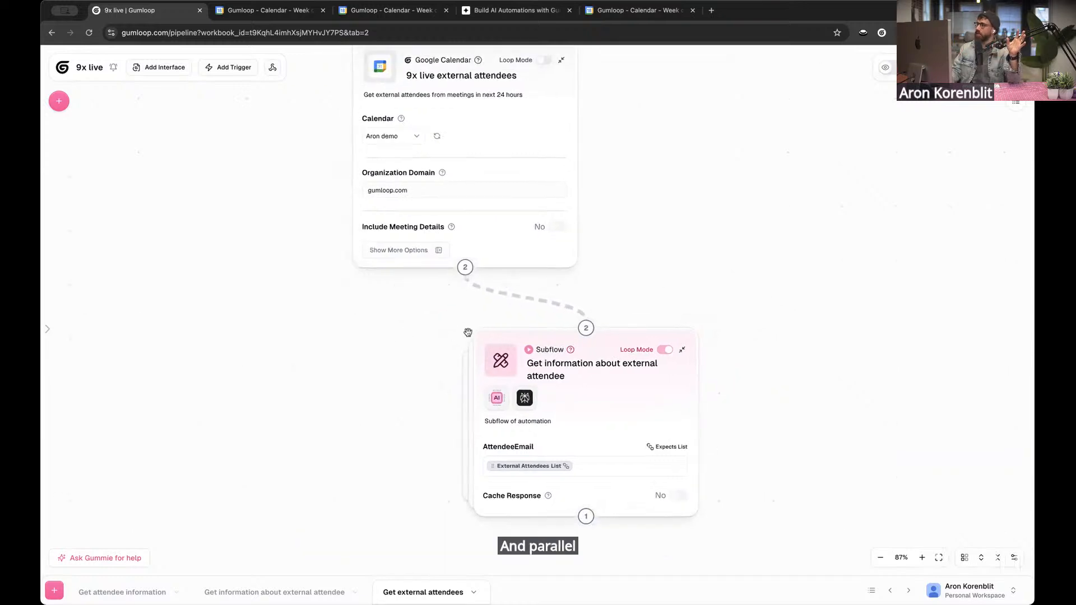
scroll(469, 331, "down", 1)
left_click_drag(686, 217, 692, 202)
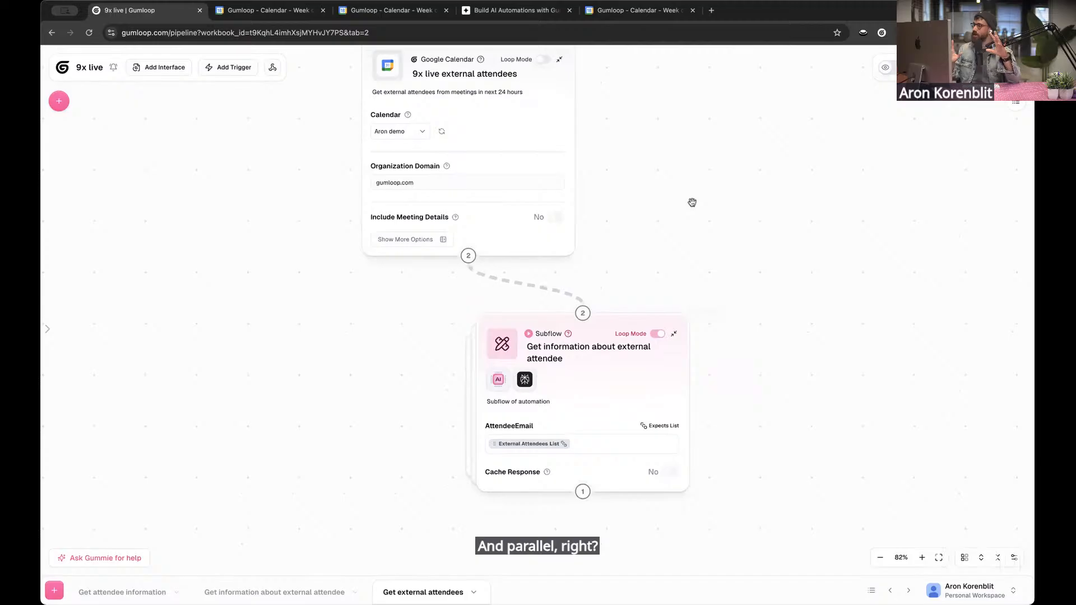
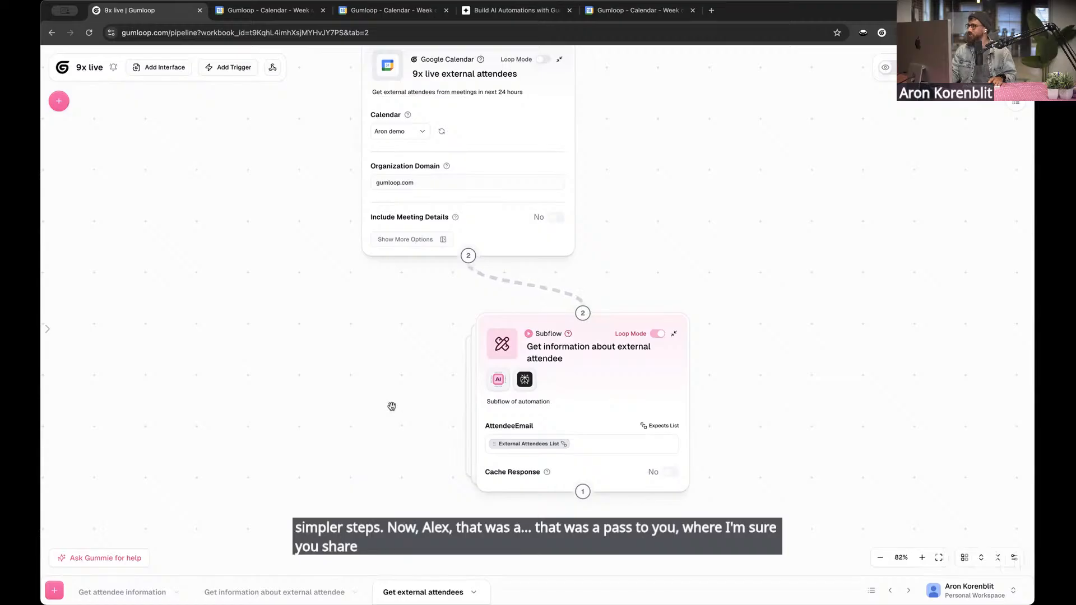
Run the Get external attendees flow with the looped Get information about external attendee subflow connected
scroll(392, 342, "down", 3)
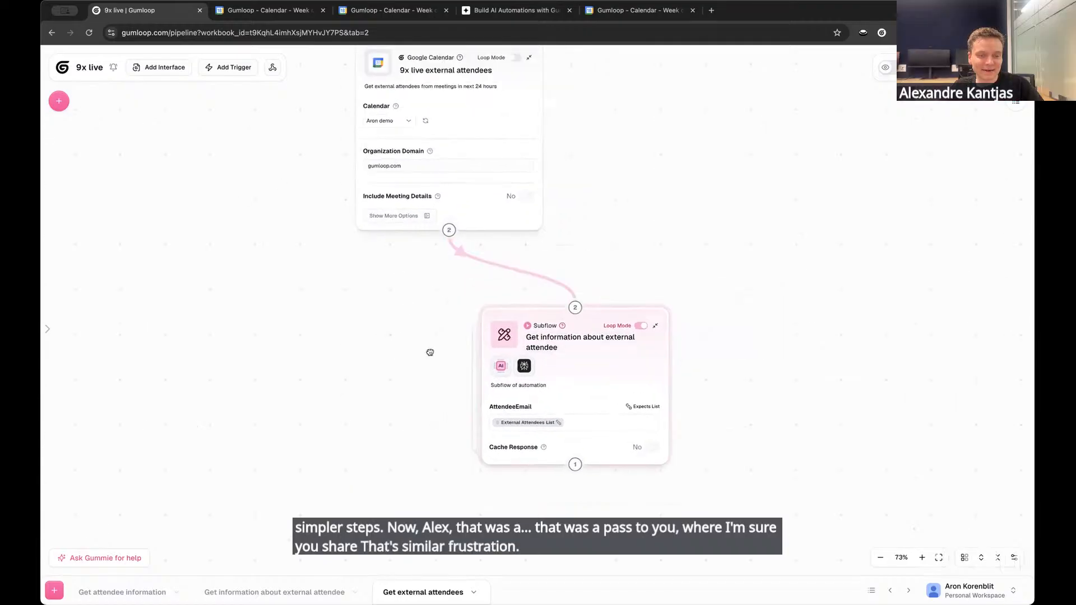
scroll(245, 120, "down", 2)
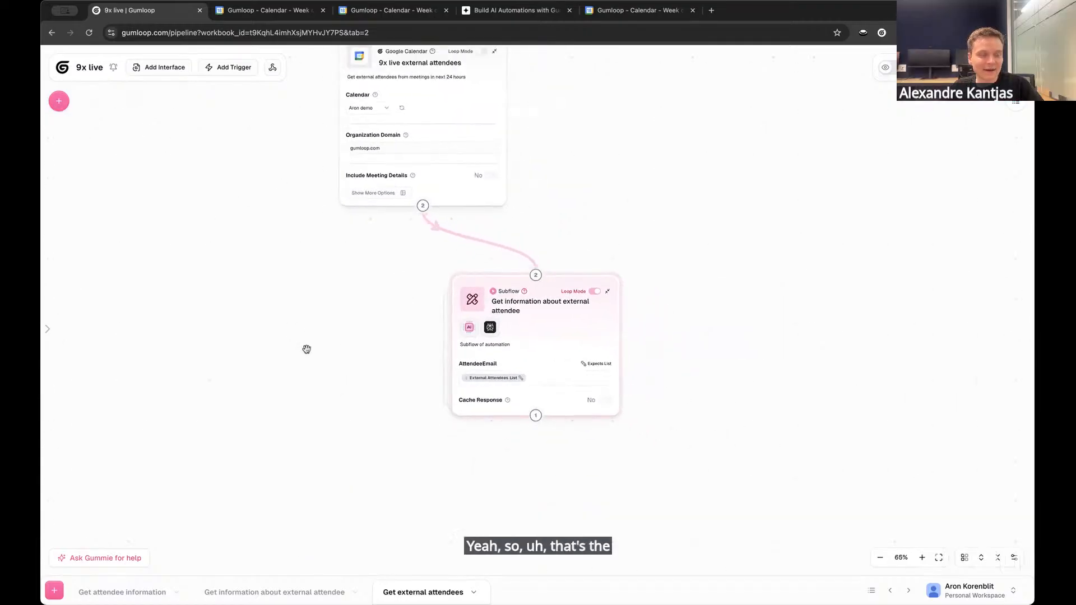
left_click(998, 67)
left_click_drag(688, 313, 677, 315)
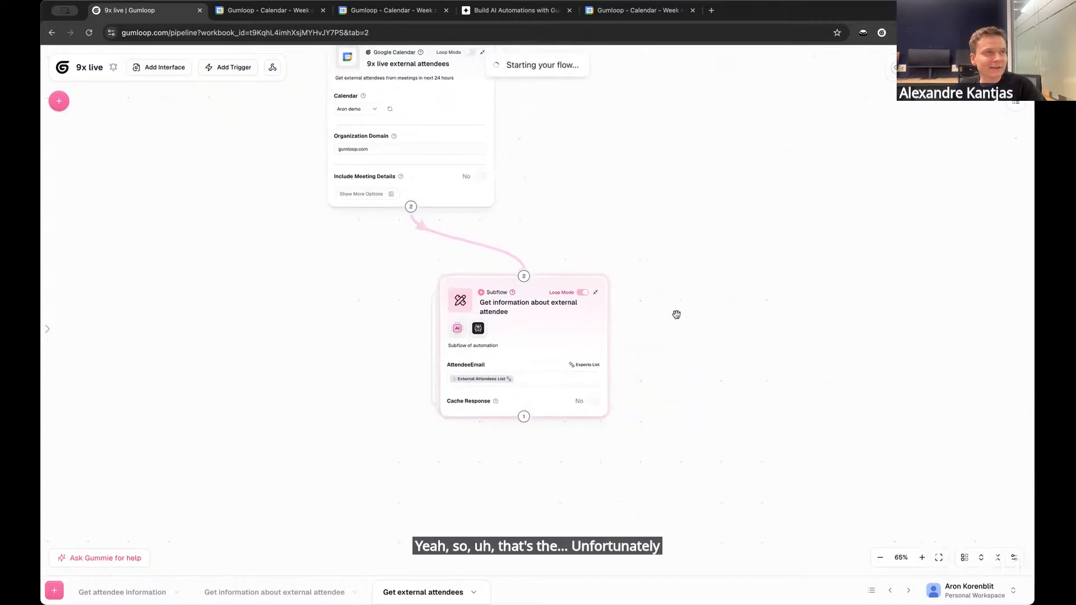
scroll(677, 314, "down", 1)
left_click_drag(670, 238, 614, 300)
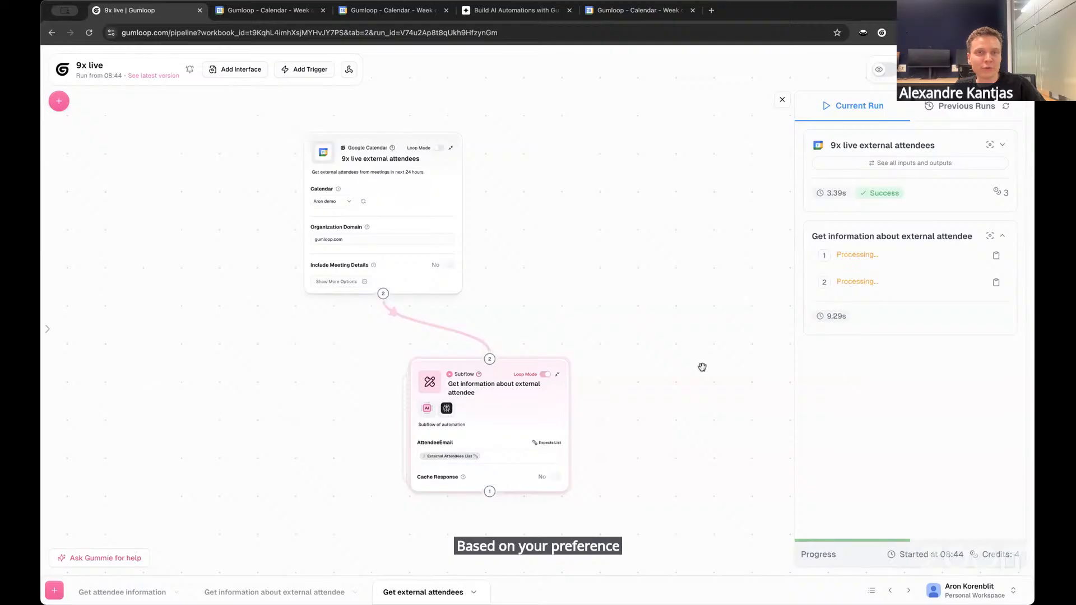
left_click_drag(701, 367, 665, 293)
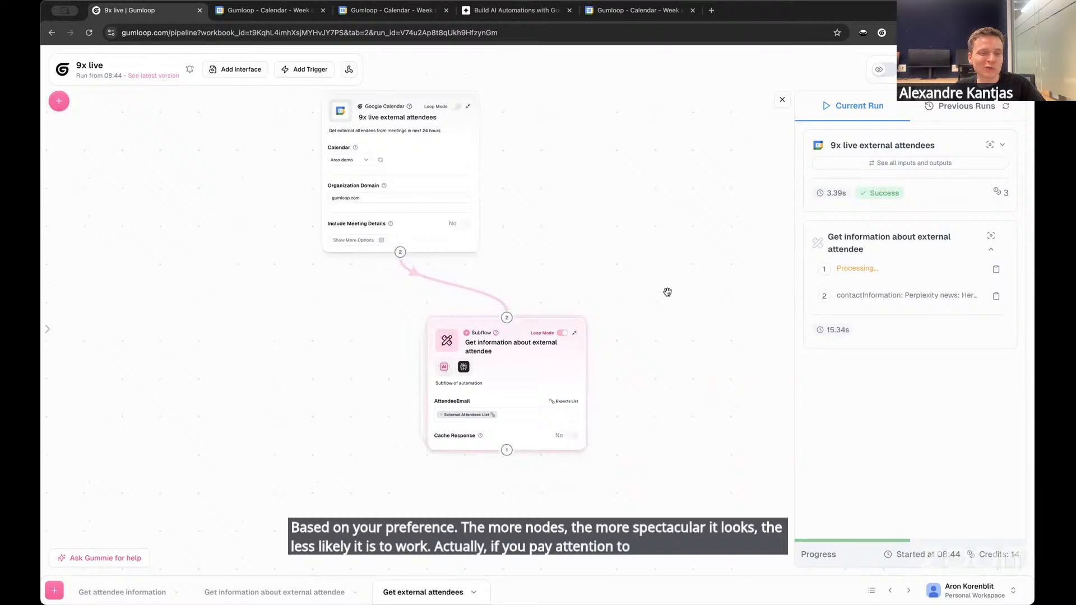
left_click_drag(694, 365, 695, 348)
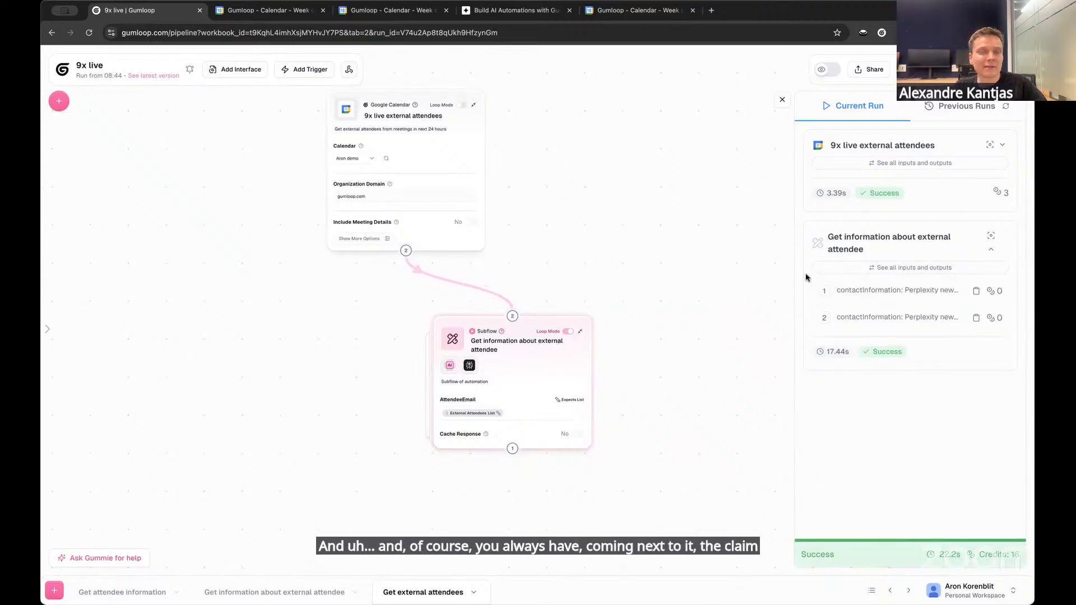
mouse_move(653, 253)
left_mouse_down()
mouse_move(675, 225)
mouse_move(679, 271)
mouse_move(658, 274)
left_mouse_up()
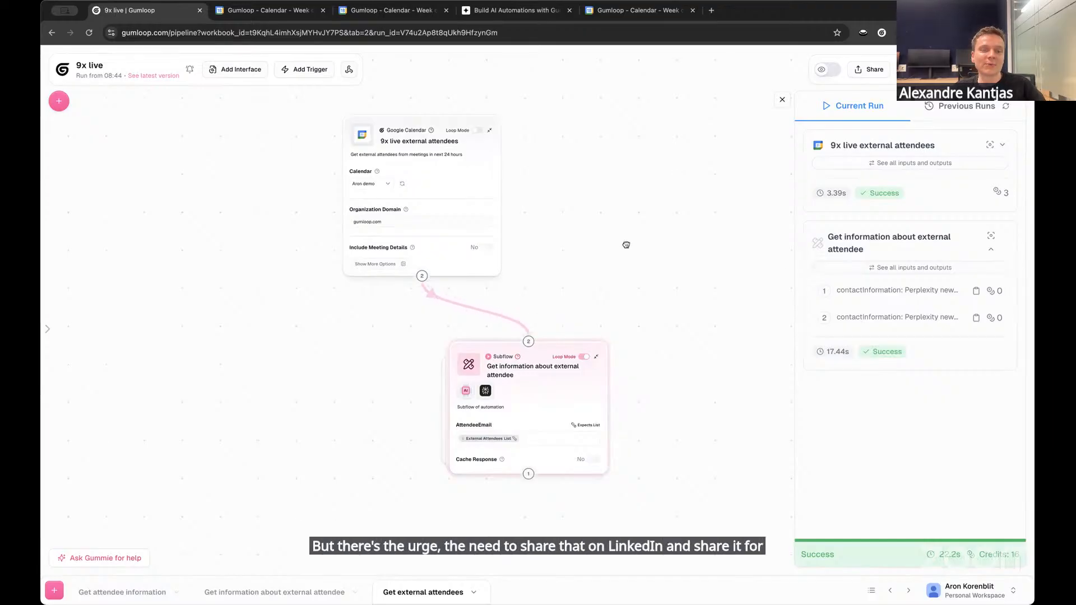
Shift the 9x live external attendees node slightly to the left of the subflow node on the canvas
left_click(460, 135)
left_click_drag(461, 135, 420, 149)
left_click(245, 308)
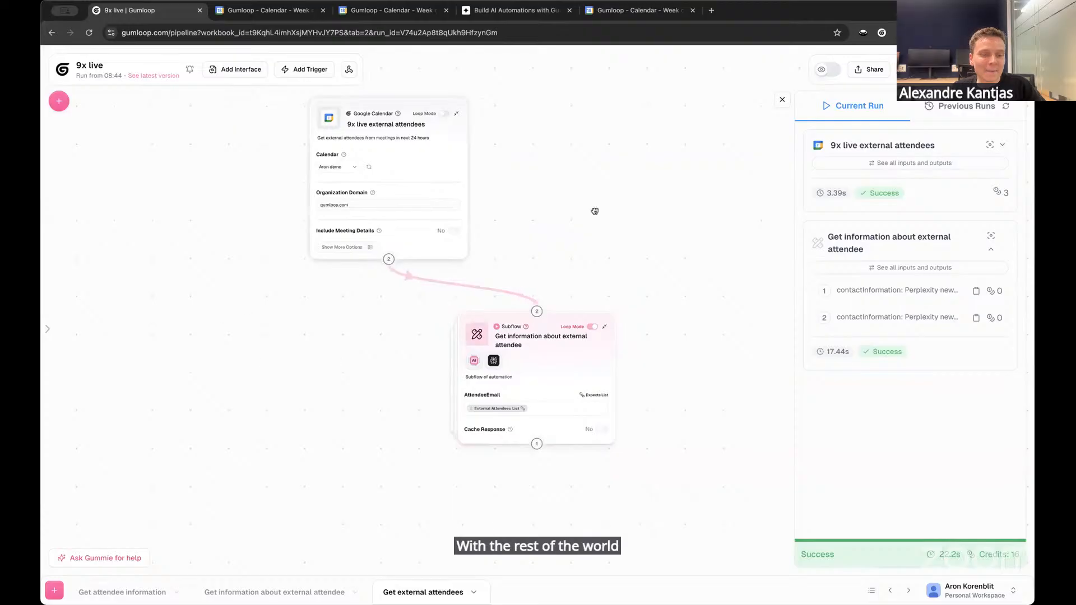
left_click_drag(596, 210, 586, 230)
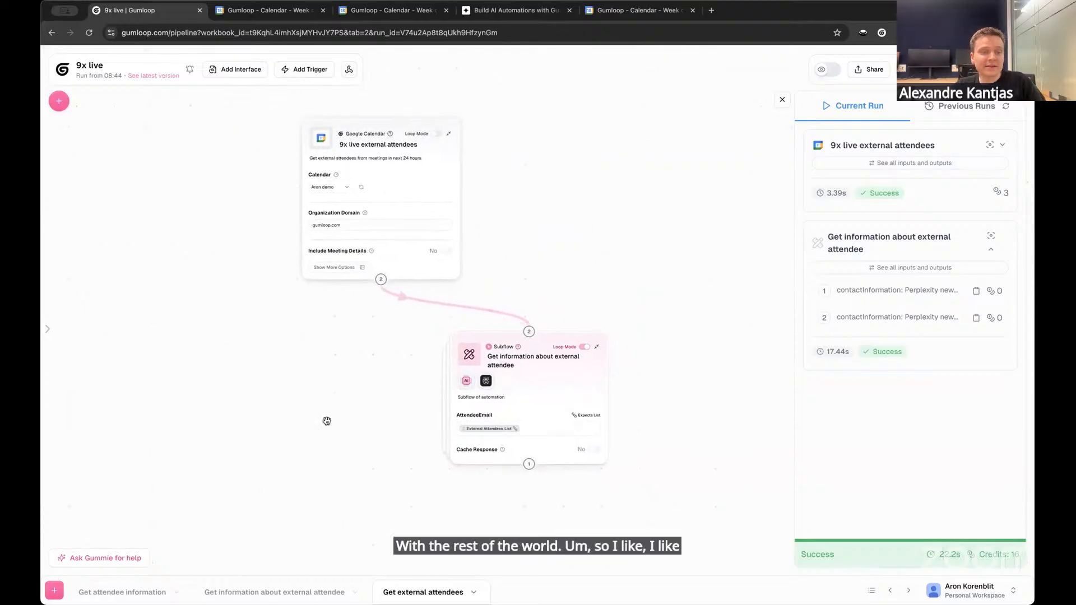
left_click_drag(346, 360, 360, 354)
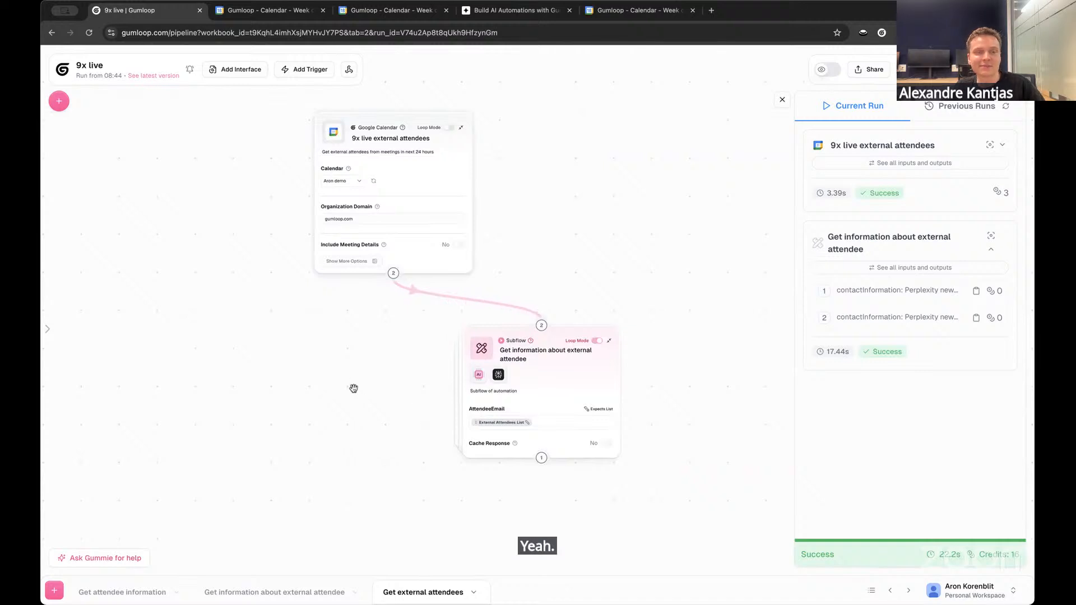
scroll(310, 339, "down", 1)
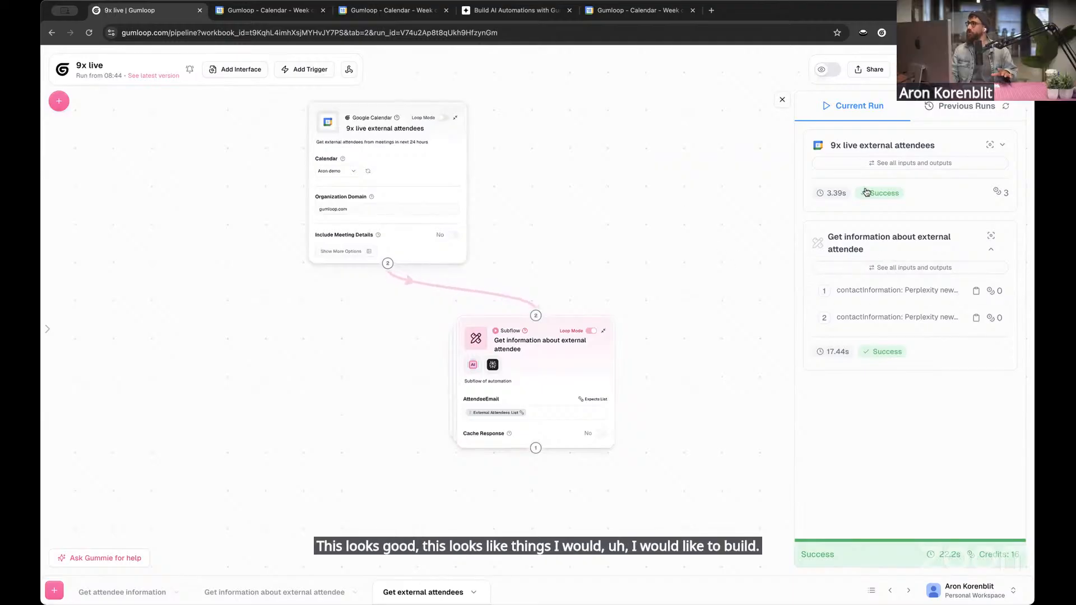
Check the External Attendees and Meeting Details outputs of the 9x live external attendees node in the current run
left_click(903, 238)
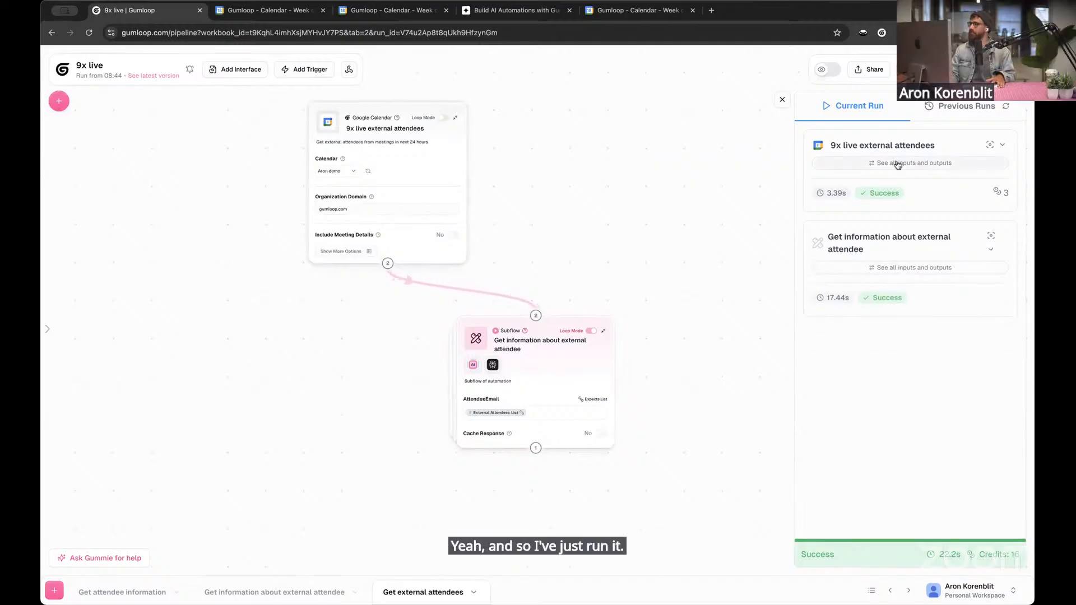
left_click(829, 163)
left_click(636, 239)
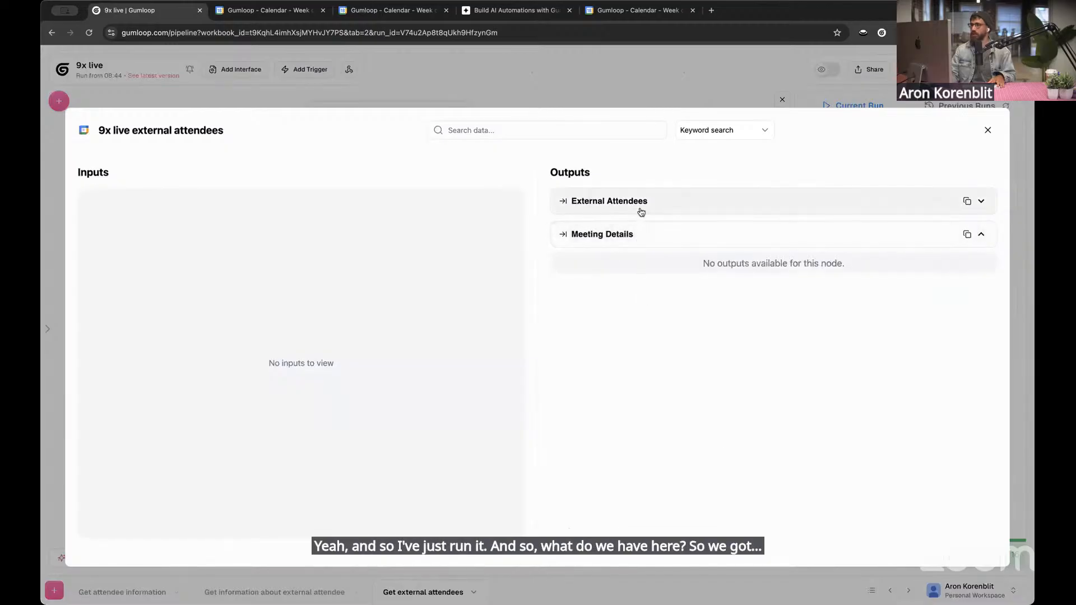
left_click(639, 209)
left_click(675, 106)
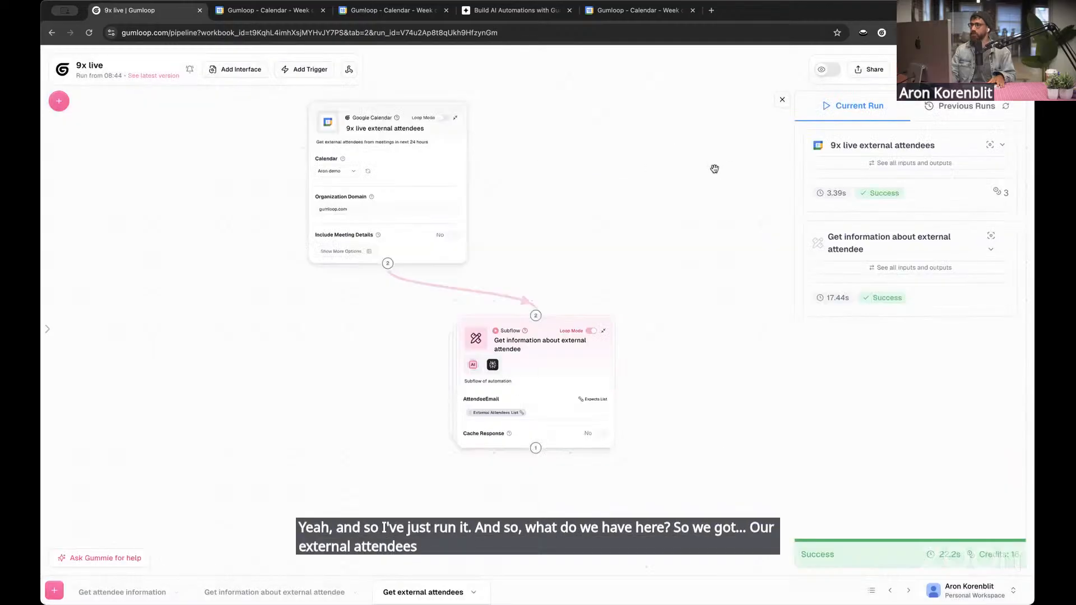
Examine the first Contactinformation output of the Get information about external attendee subflow and collapse PI Run State
left_click(908, 266)
left_click(644, 236)
left_click(644, 203)
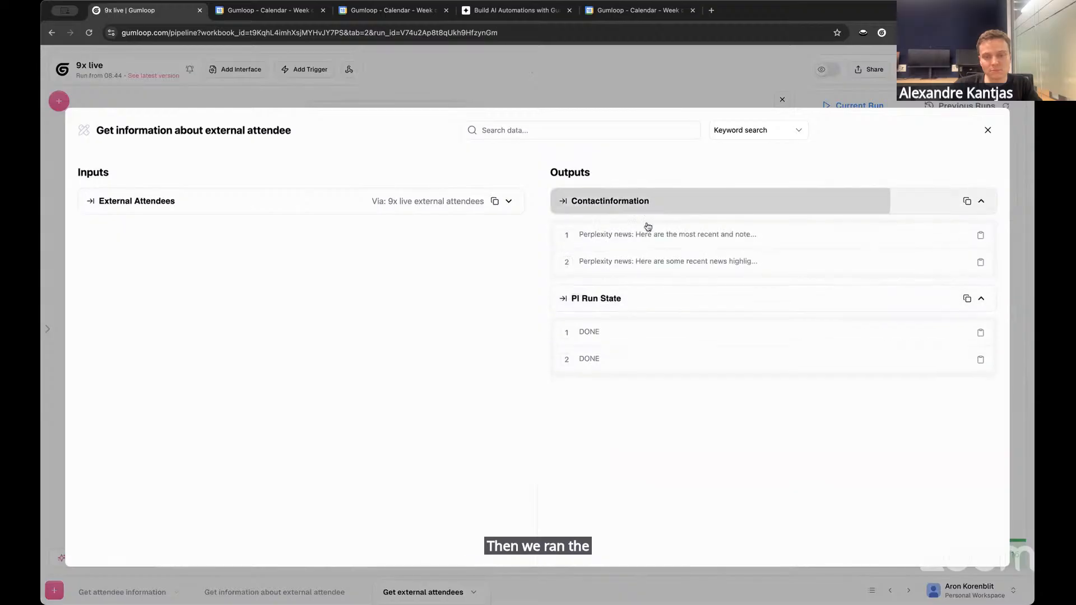
left_click(604, 242)
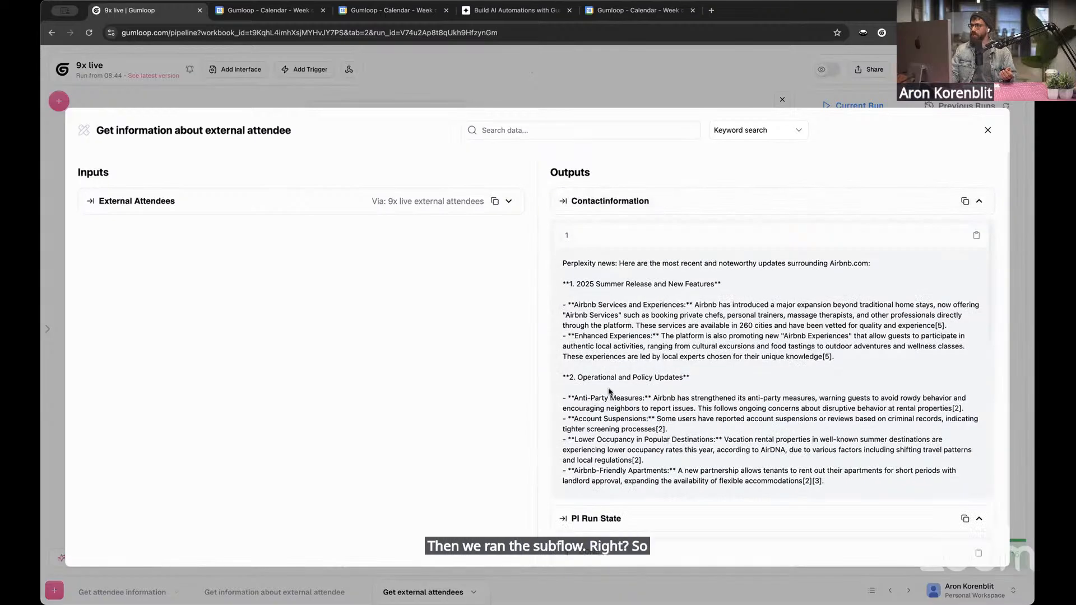
scroll(667, 403, "down", 10)
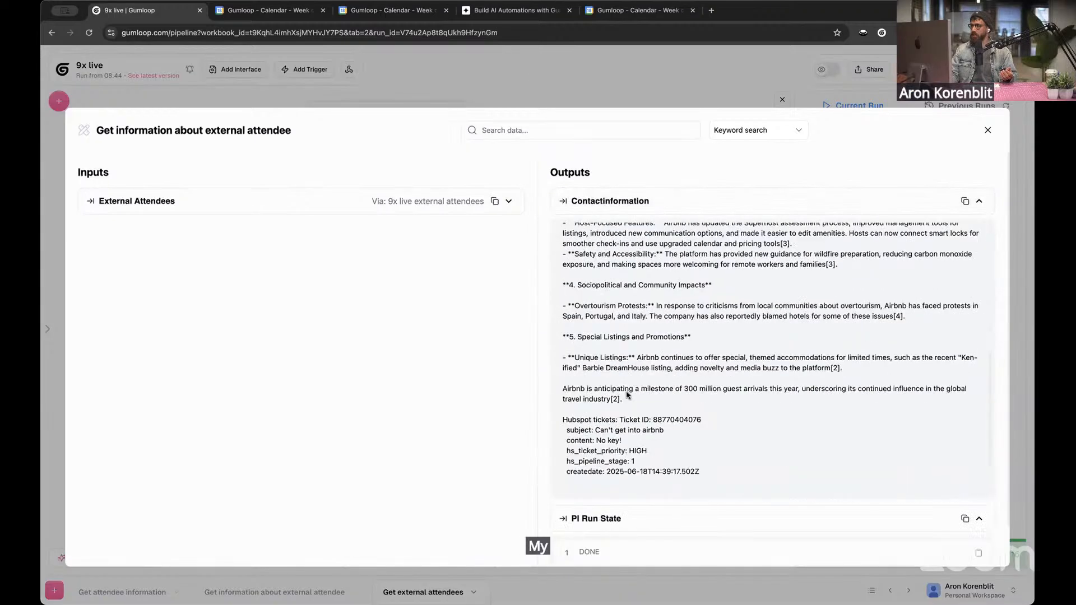
left_click(672, 519)
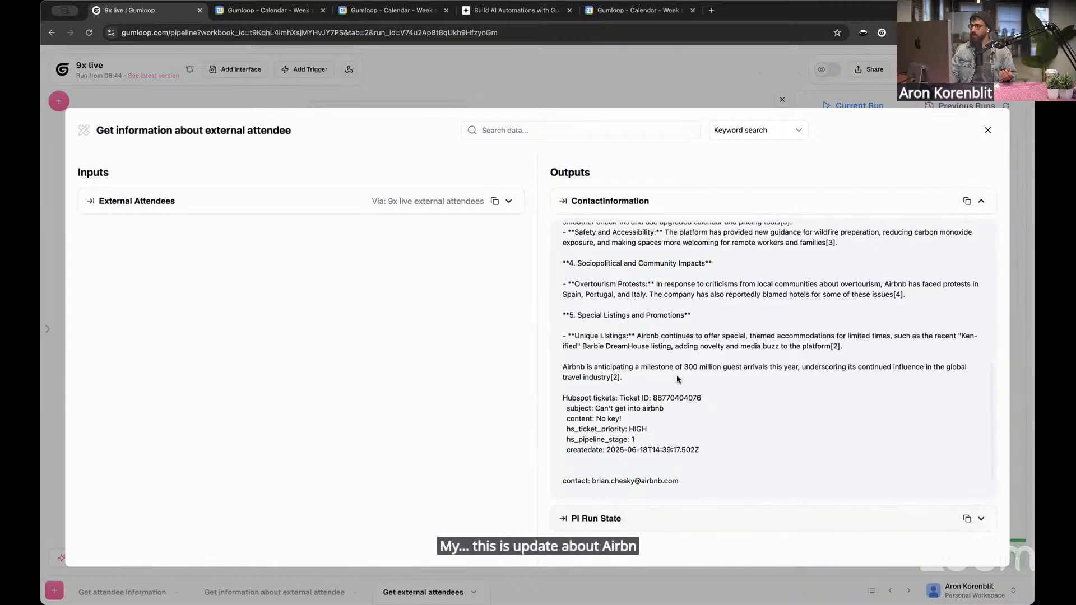
Read the second Contactinformation result, highlight its Hubspot tickets, and close the subflow's inputs and outputs
scroll(672, 280, "down", 5)
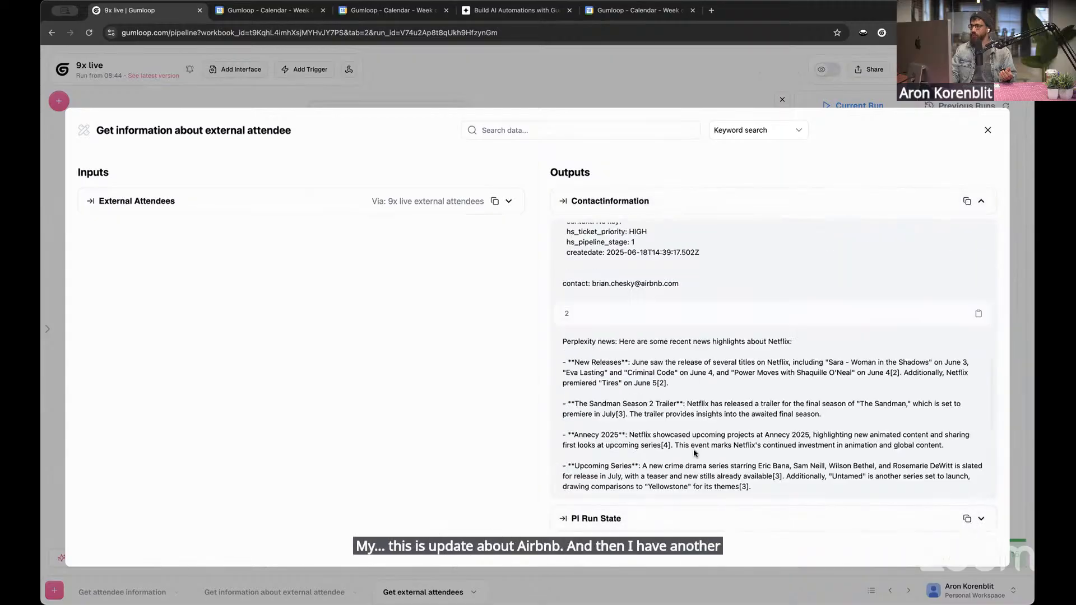
scroll(697, 440, "down", 2)
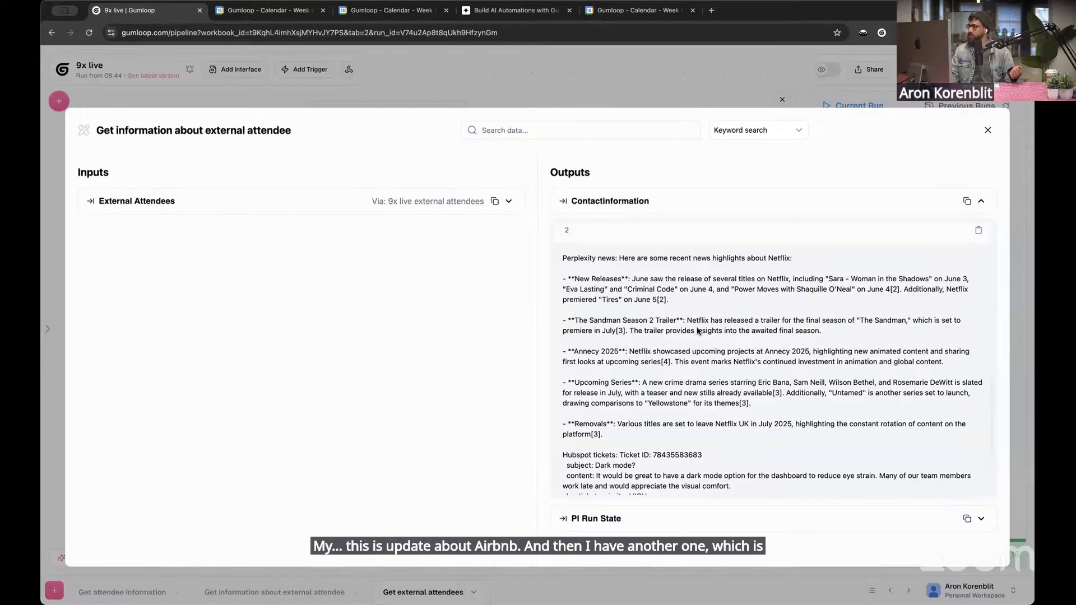
scroll(752, 306, "down", 3)
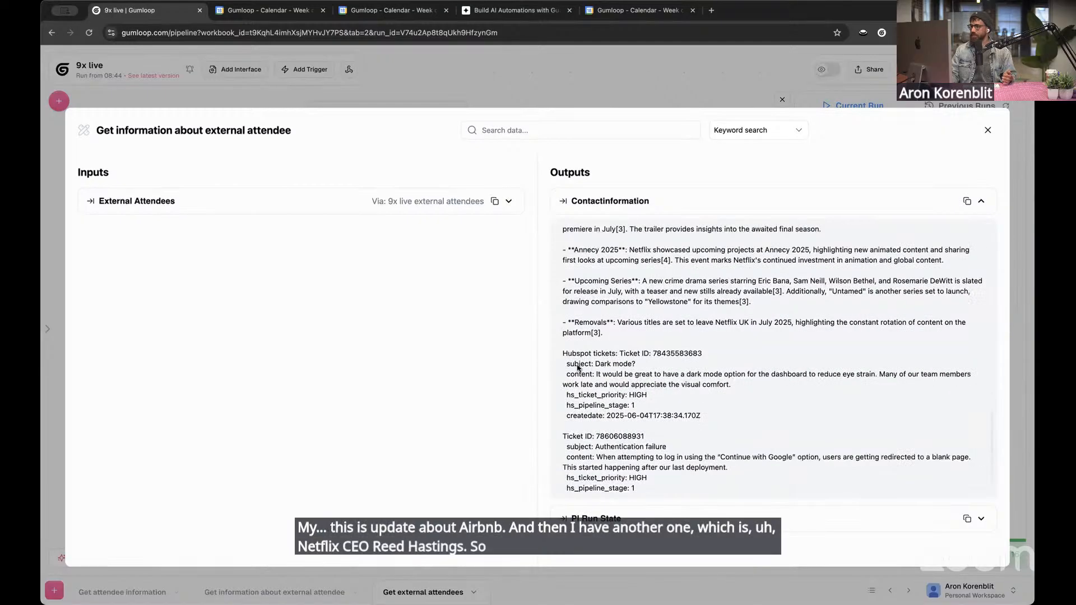
left_click_drag(563, 343, 712, 462)
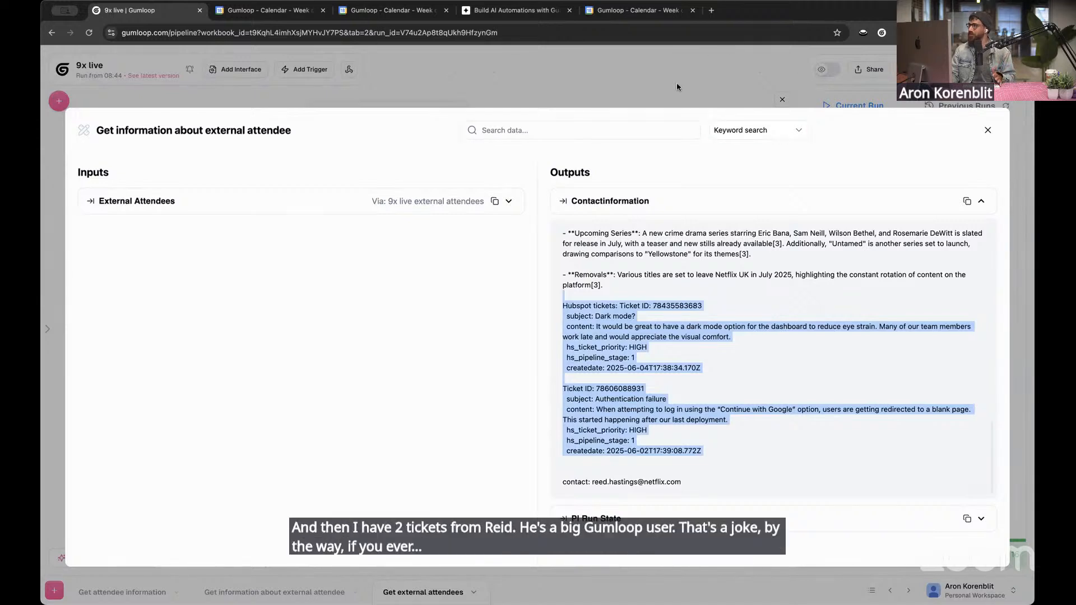
left_click(646, 332)
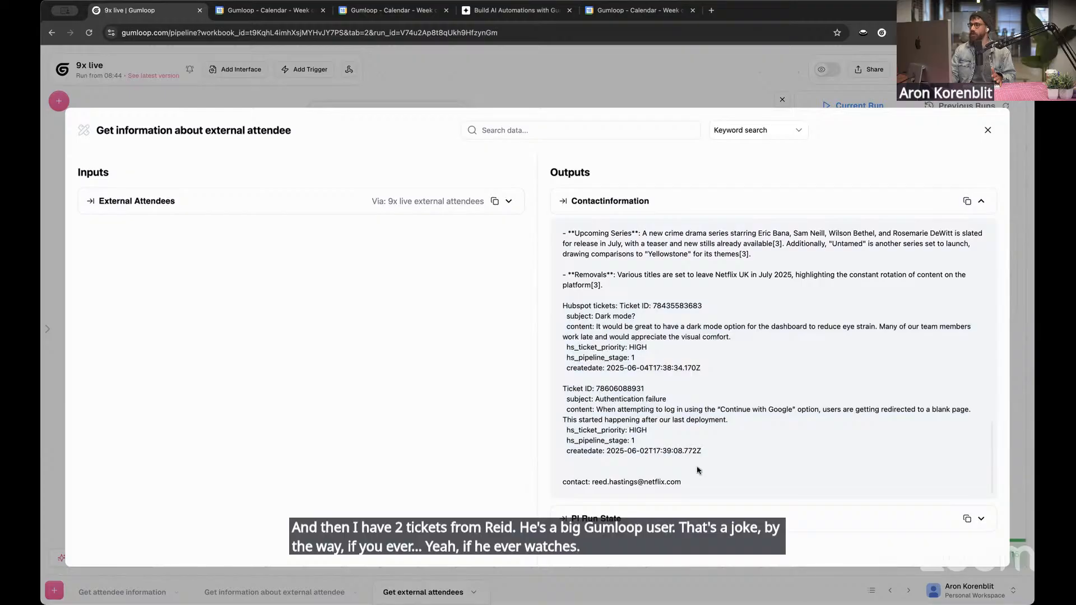
left_click_drag(701, 486, 630, 64)
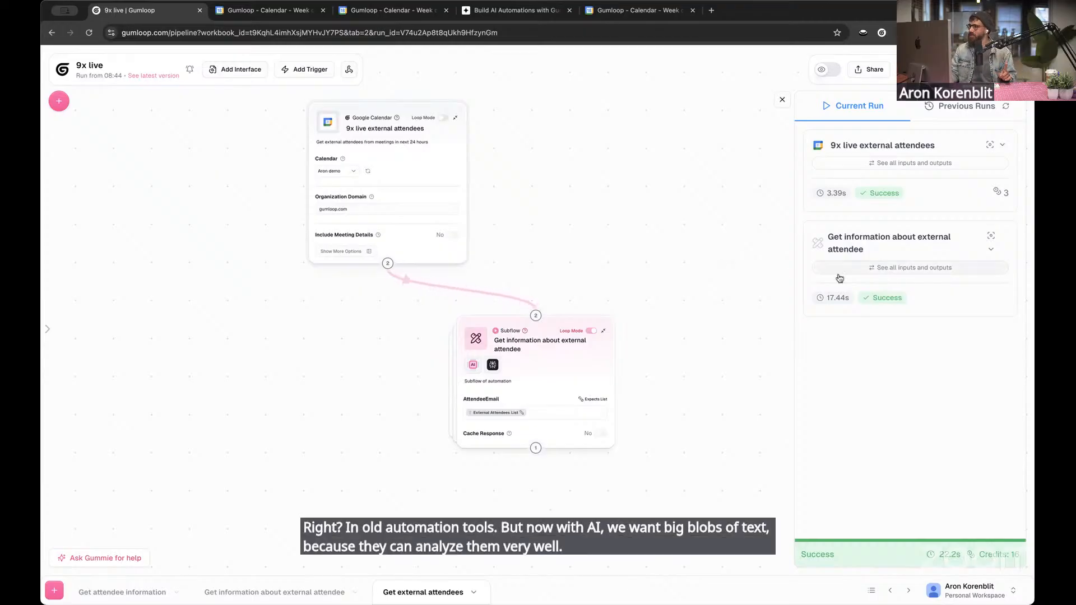
Find the Ask AI node in the node library and place it below the Get information about external attendee subflow
scroll(667, 323, "down", 2)
scroll(667, 322, "right", 2)
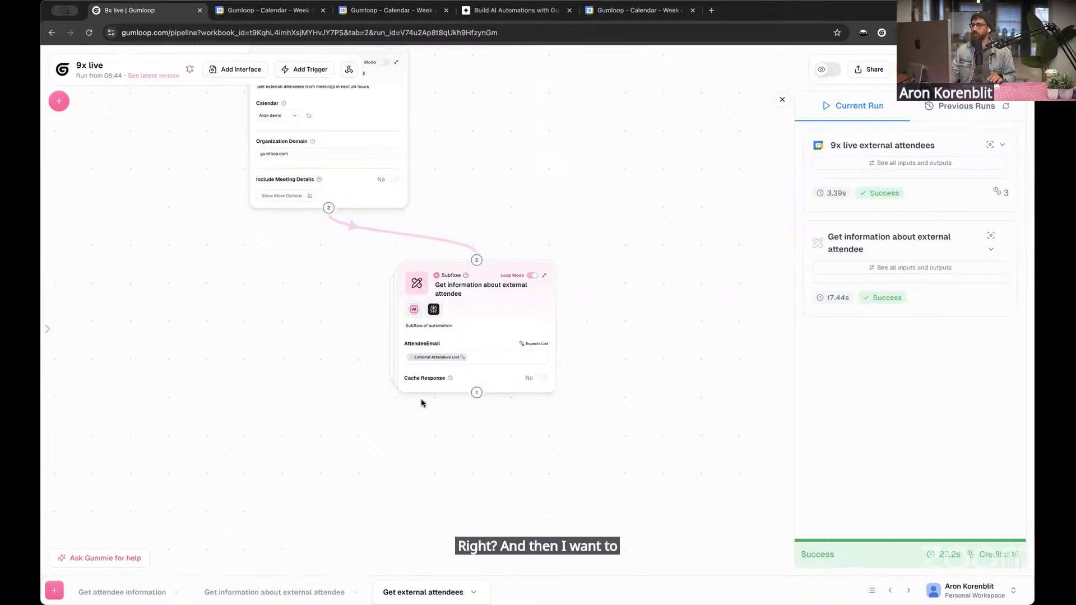
left_click(55, 101)
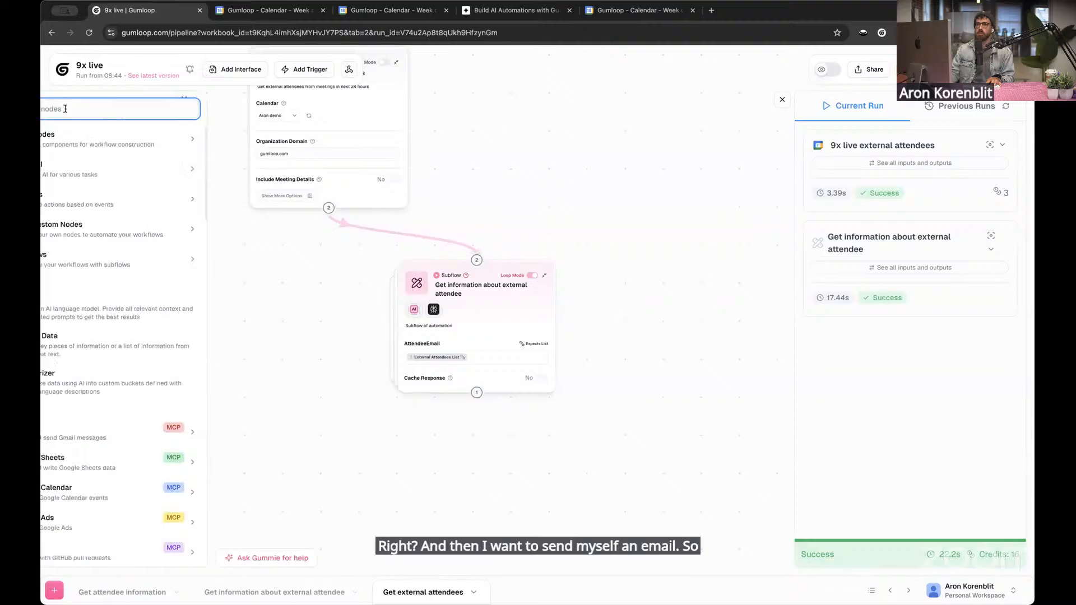
type("ask")
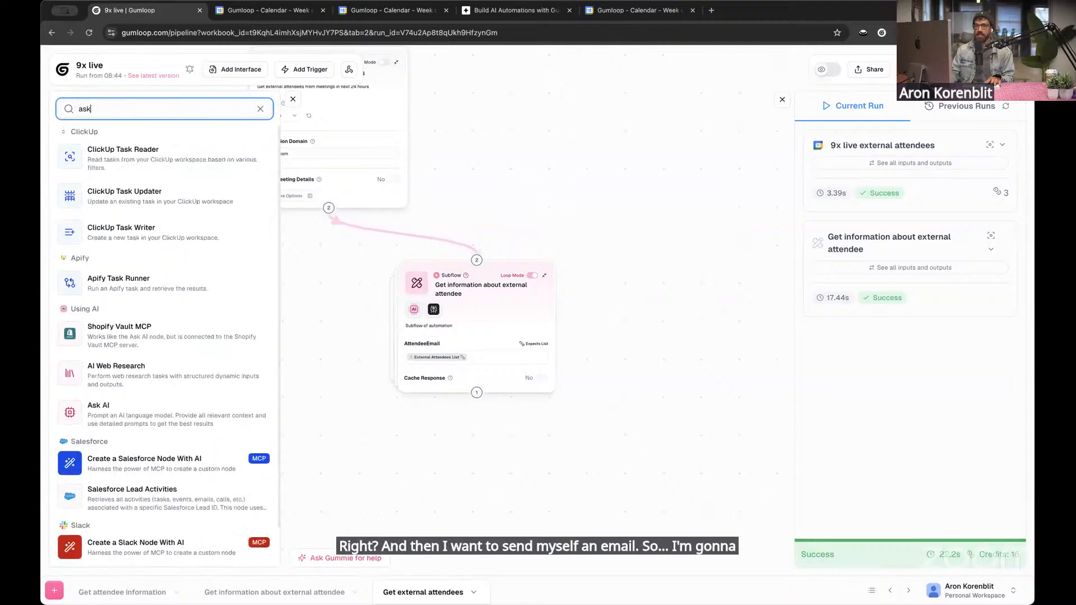
left_click_drag(70, 412, 417, 494)
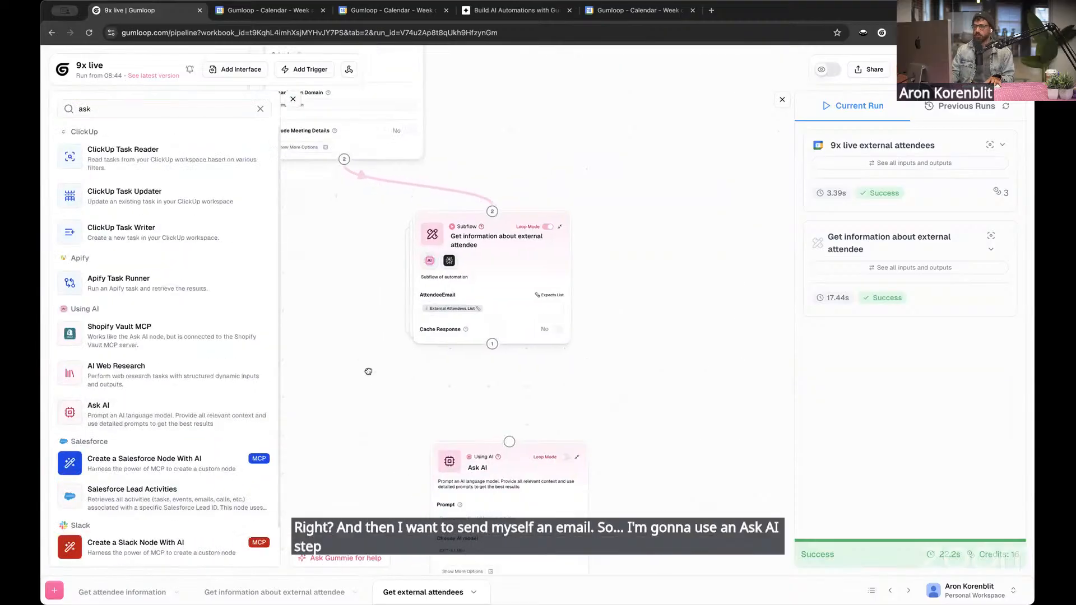
left_click(293, 100)
scroll(522, 405, "down", 2)
scroll(522, 404, "up", 3)
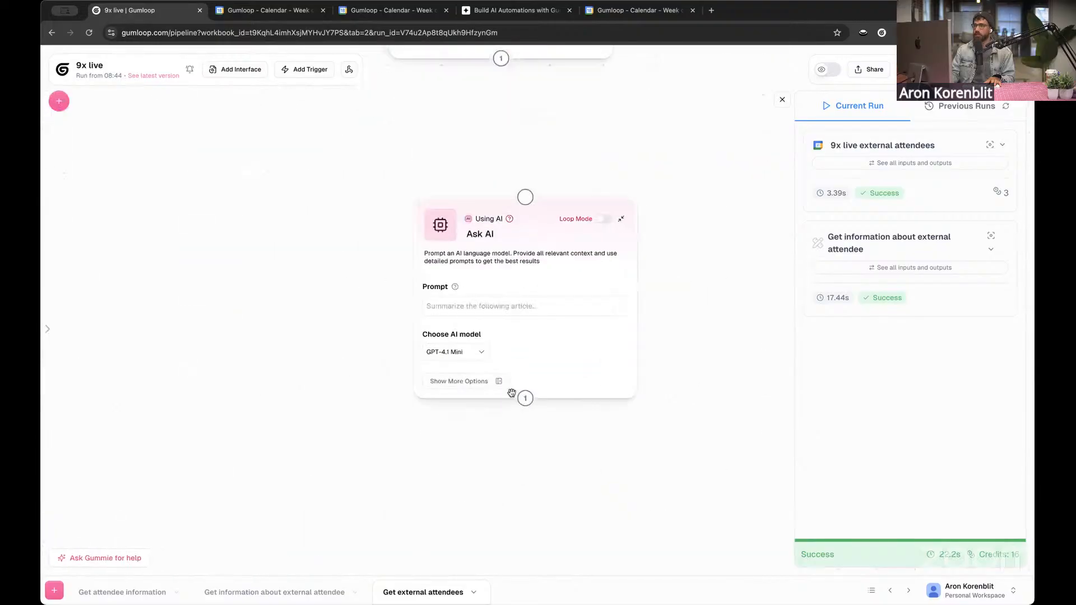
left_click(558, 306)
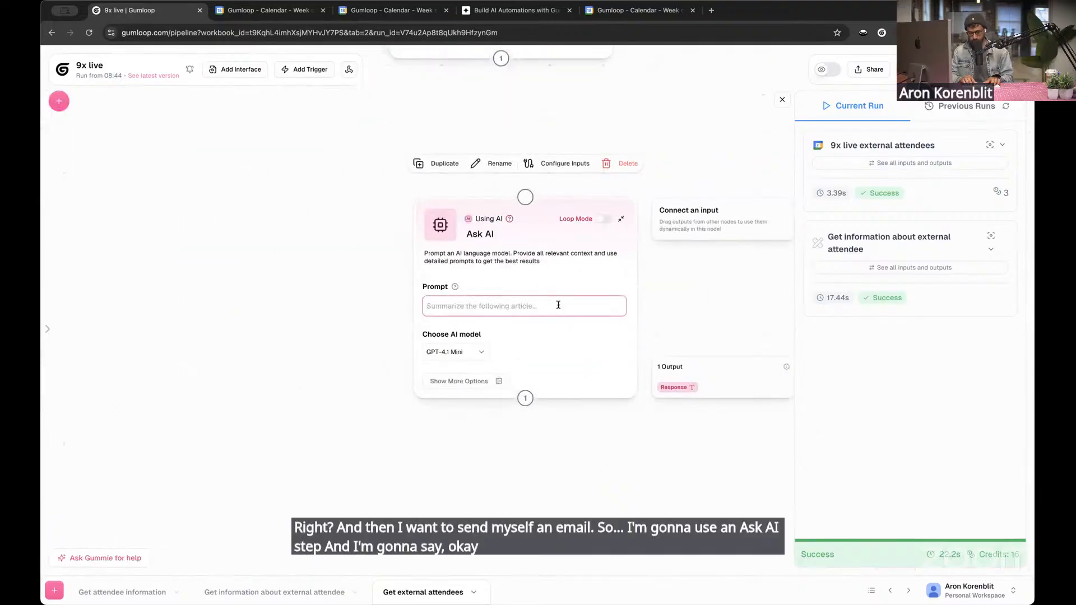
type("Write me an")
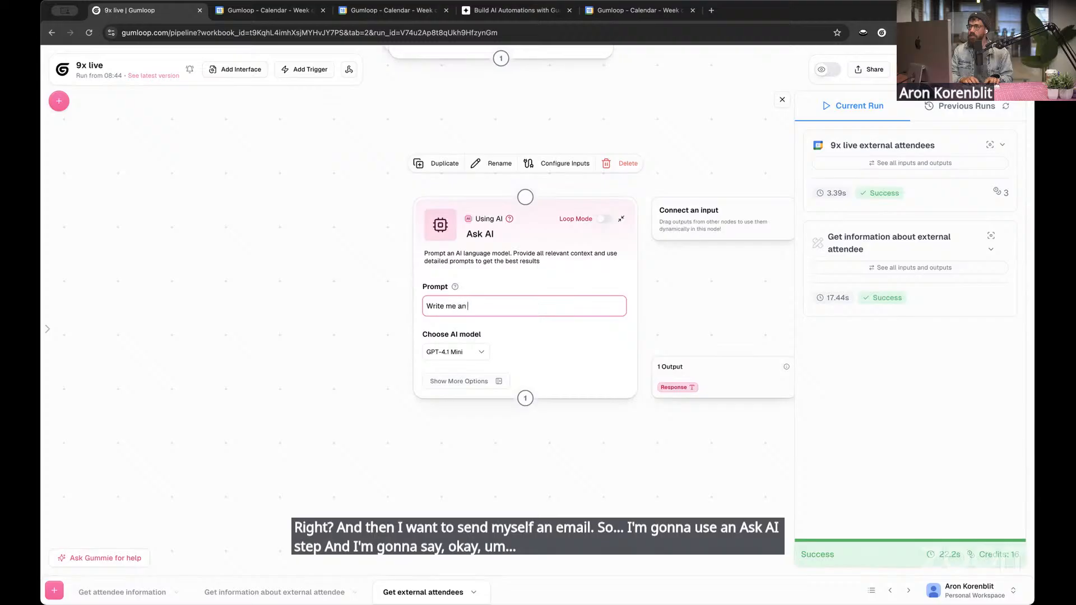
type("ke")
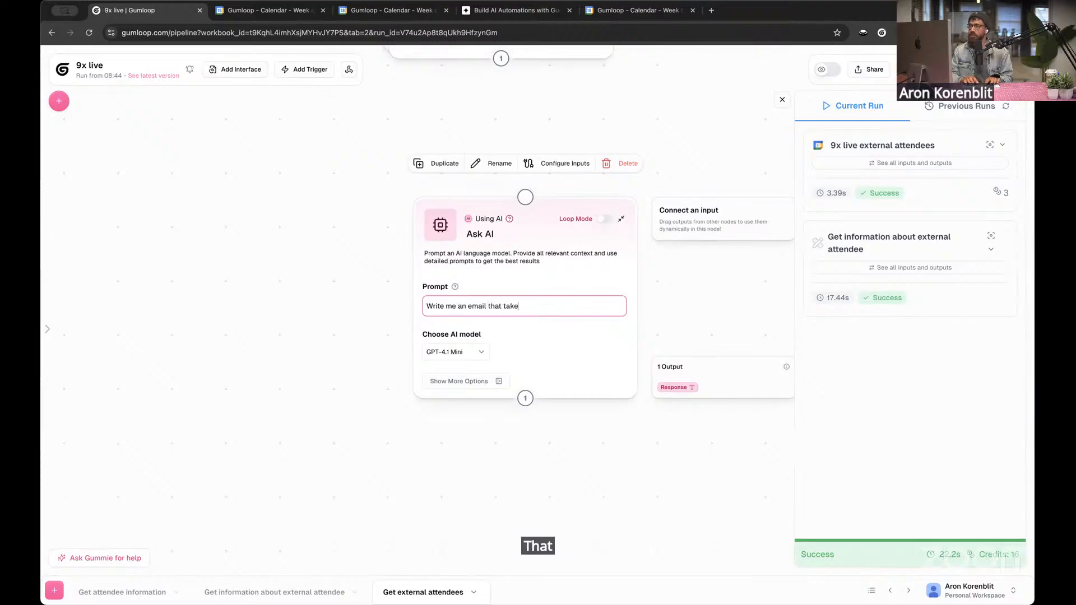
key("ctrl+a")
Enter "You are an executive assistant and your role is to prepare me" as the Ask AI node's prompt
type("Yo uare")
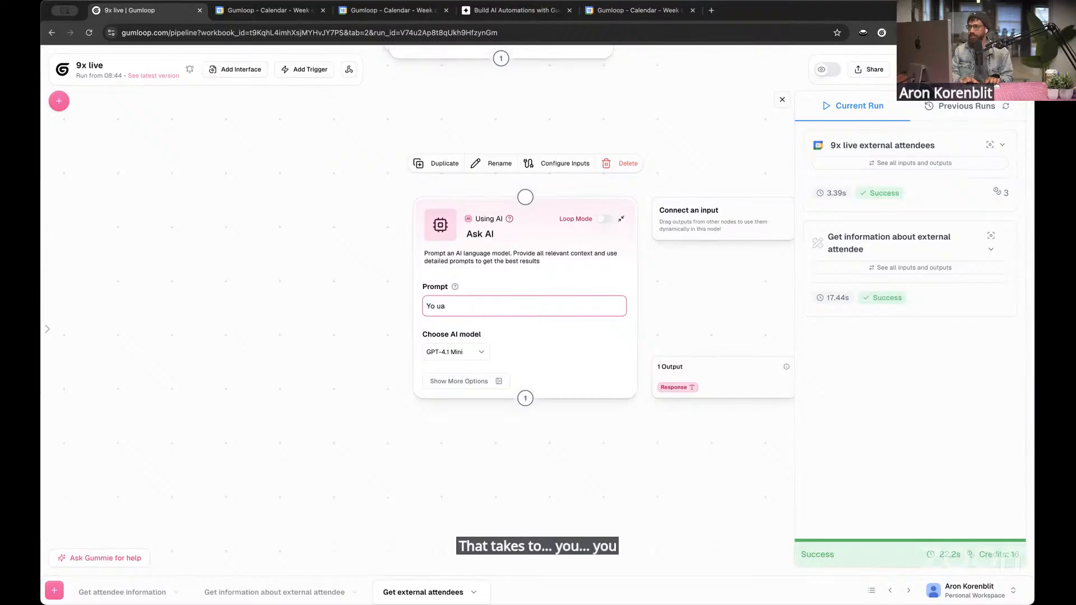
key("BackSpace")
key("BackSpace")
key("BackSpace")
key("BackSpace")
key("BackSpace")
key("BackSpace")
type("u are an exec")
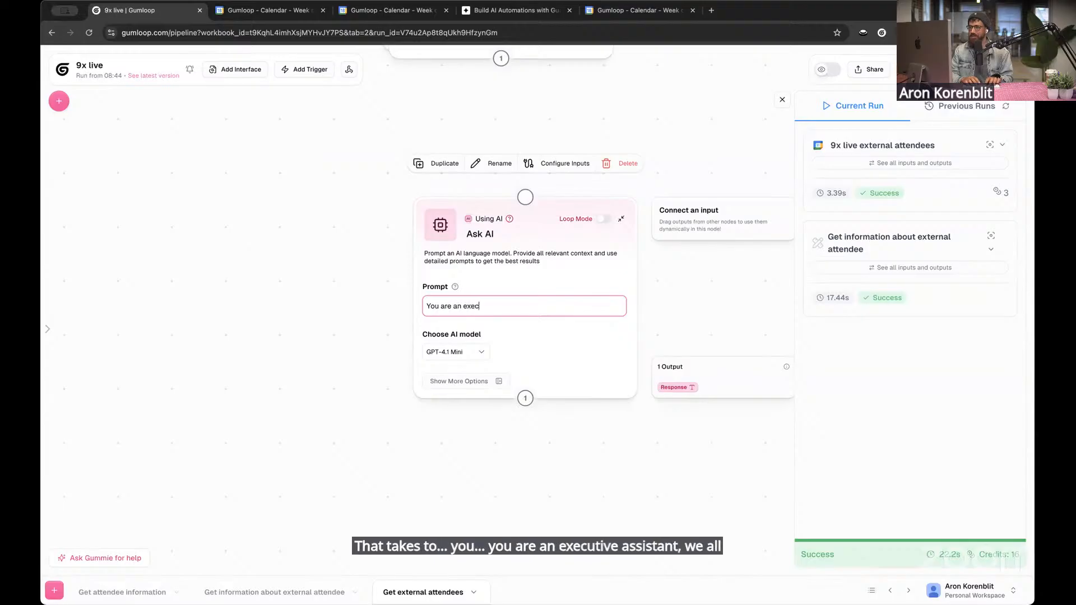
type("tuiutive assistant and your rol")
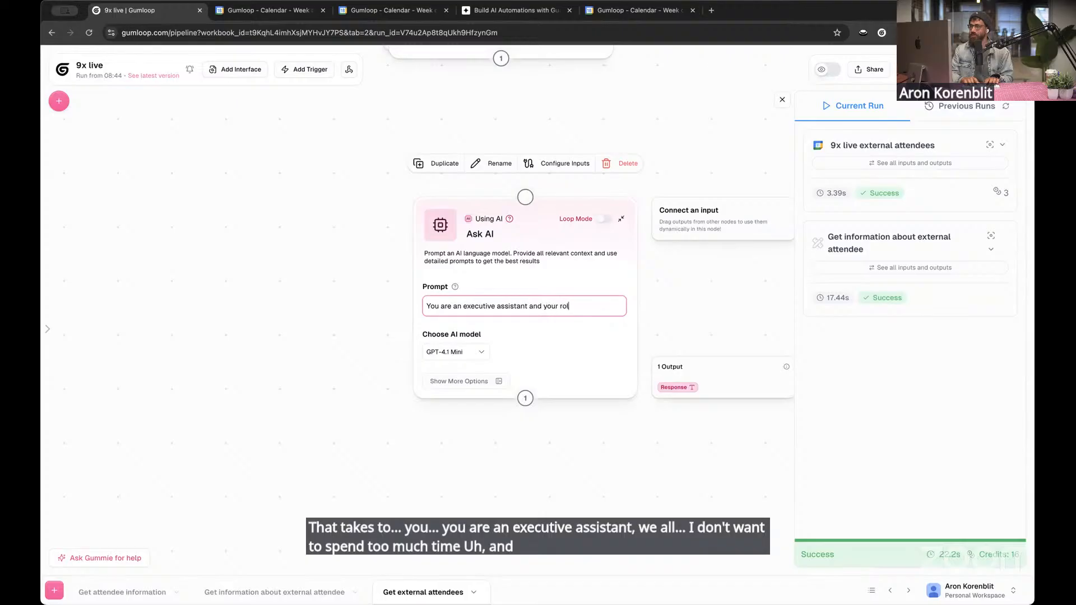
type("me")
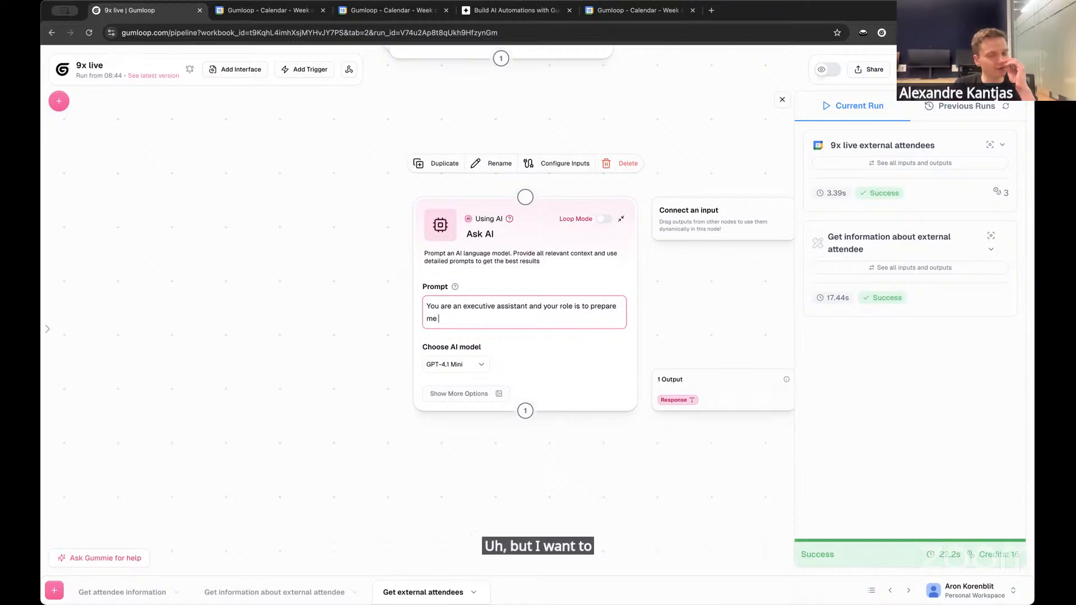
Open Gummie and draft "Write me a prompt that takes as input hubspot tickets, perplexity search about recent events and contact details"
left_click(135, 559)
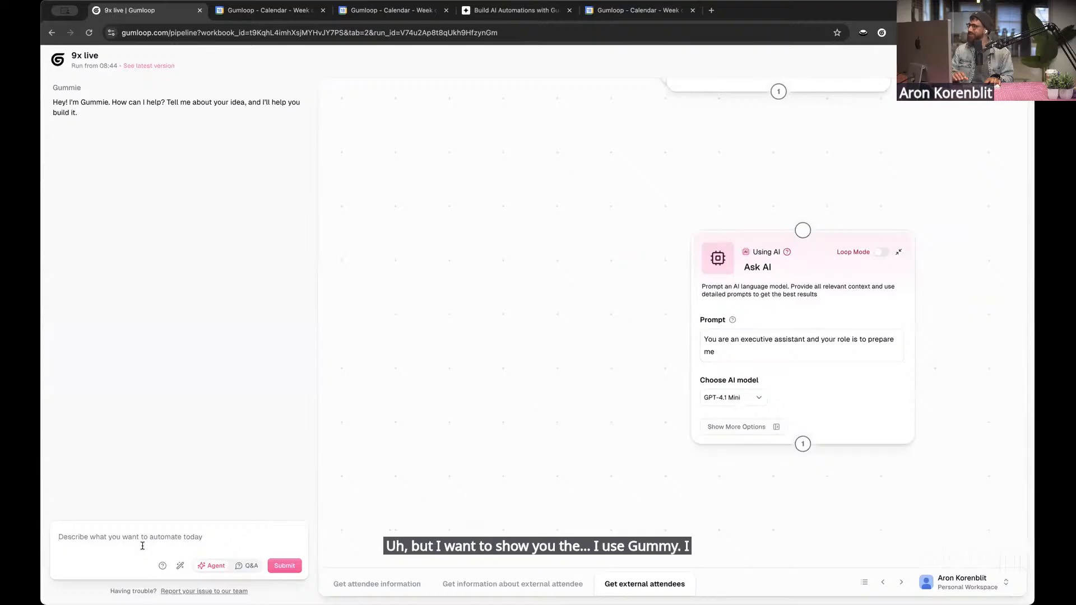
type("Write me a prom")
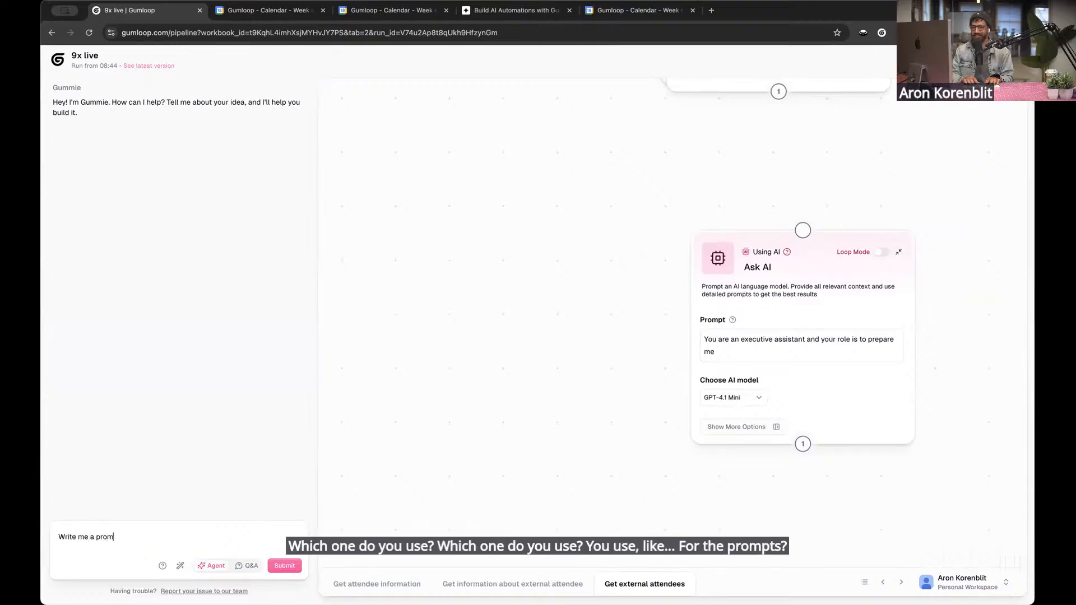
type("pt that takes as inp")
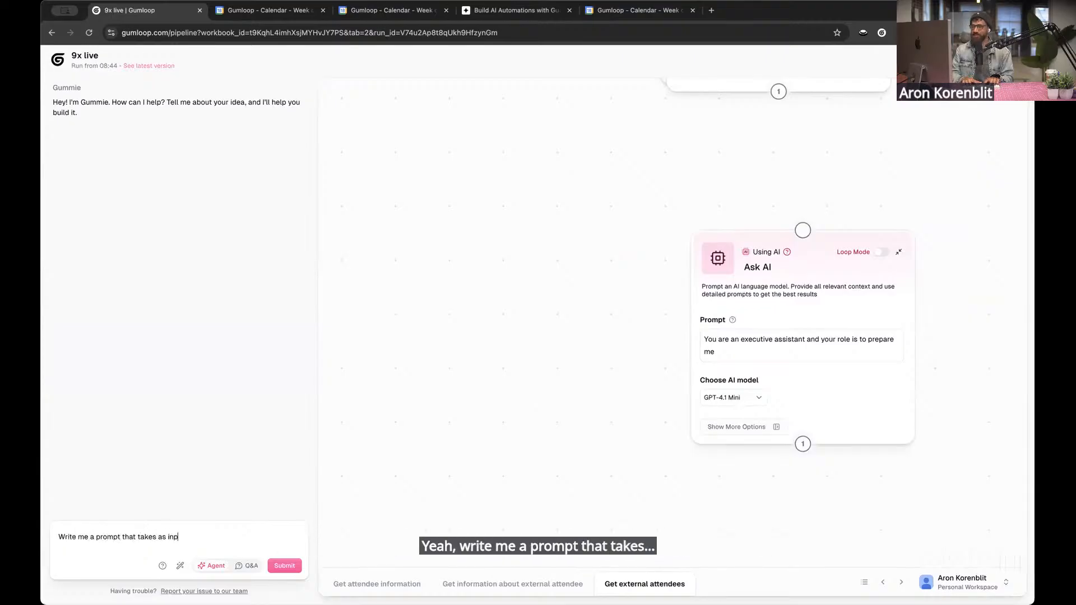
type("ut hubsp")
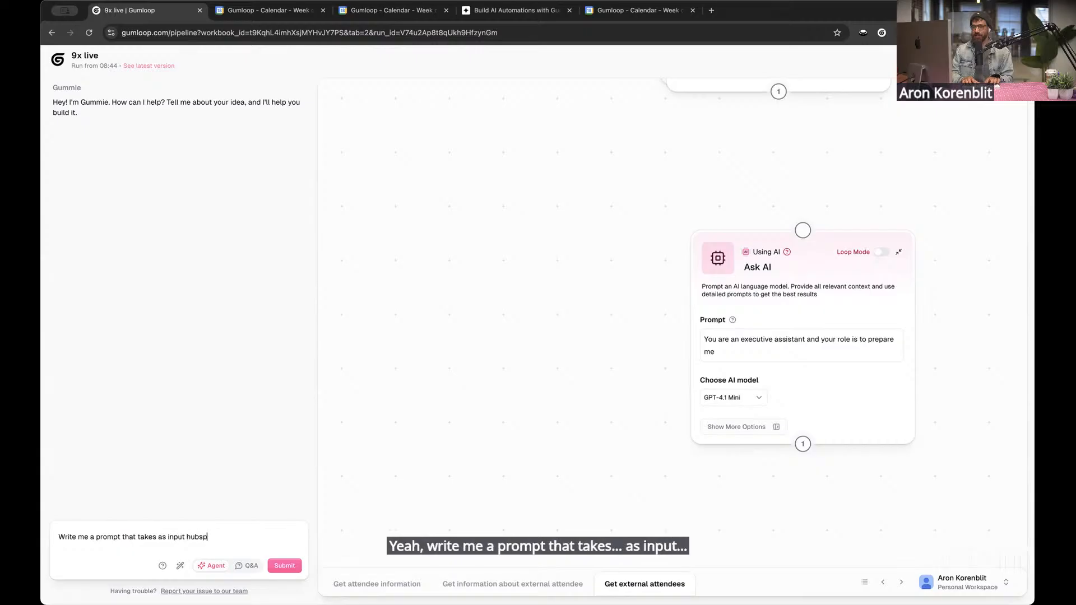
type("ot tickets, perple")
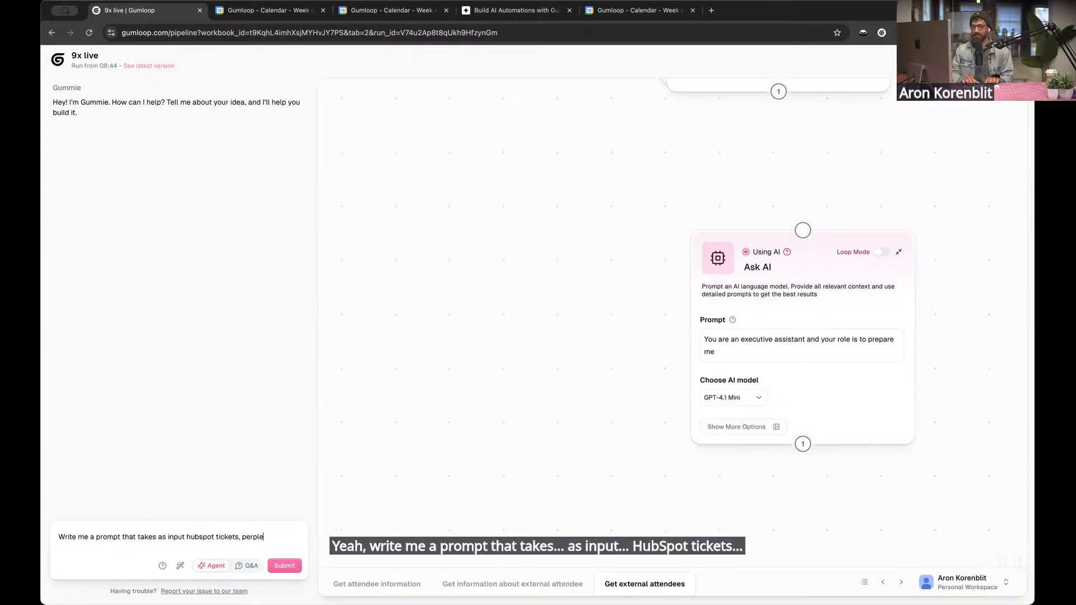
type("xity search about re")
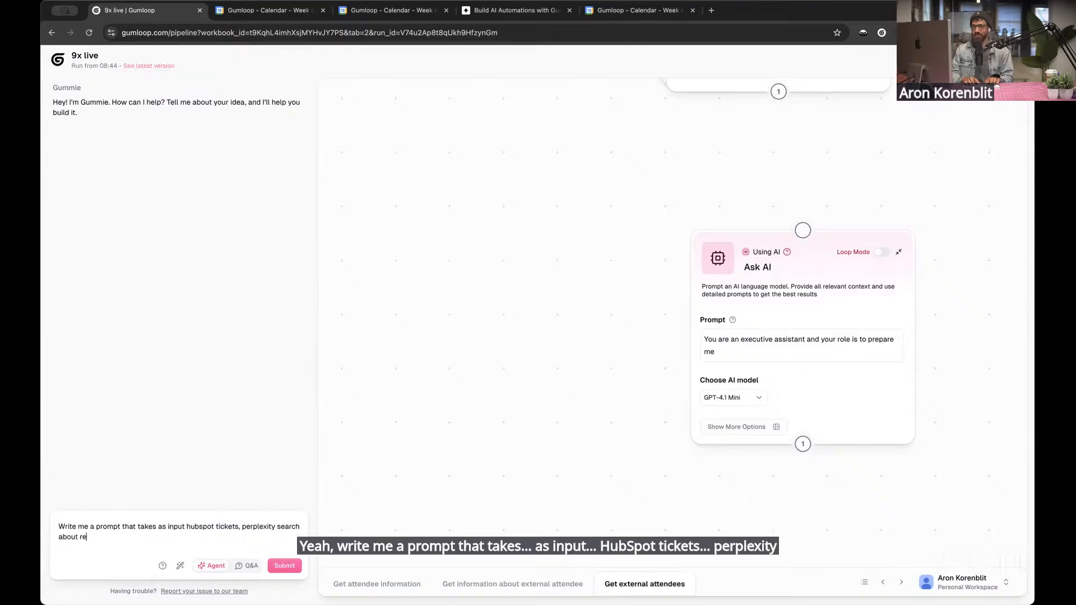
type("cent events and conta")
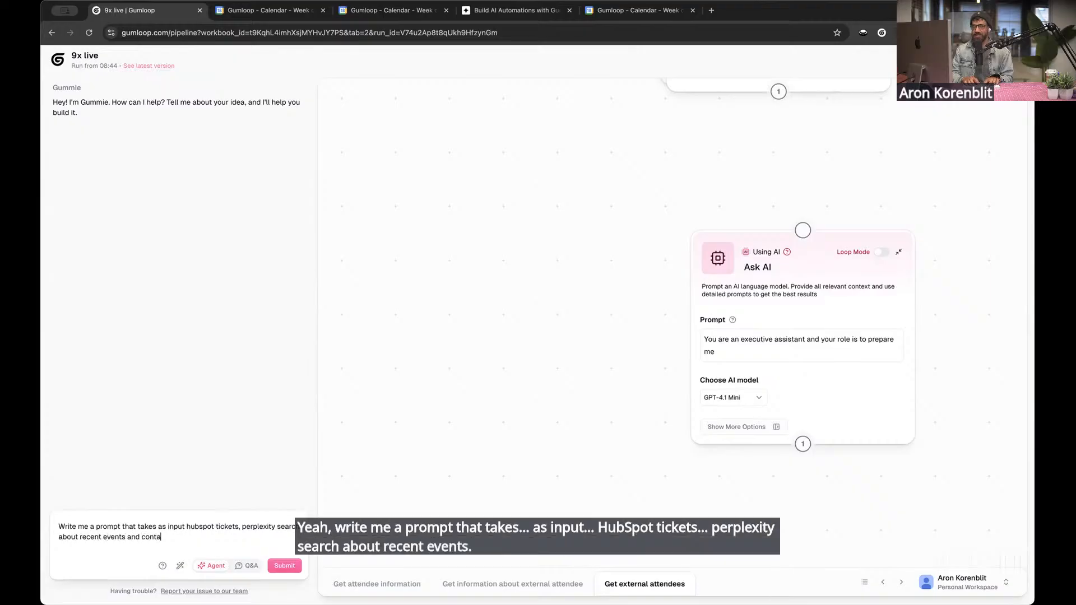
type("ct details and w")
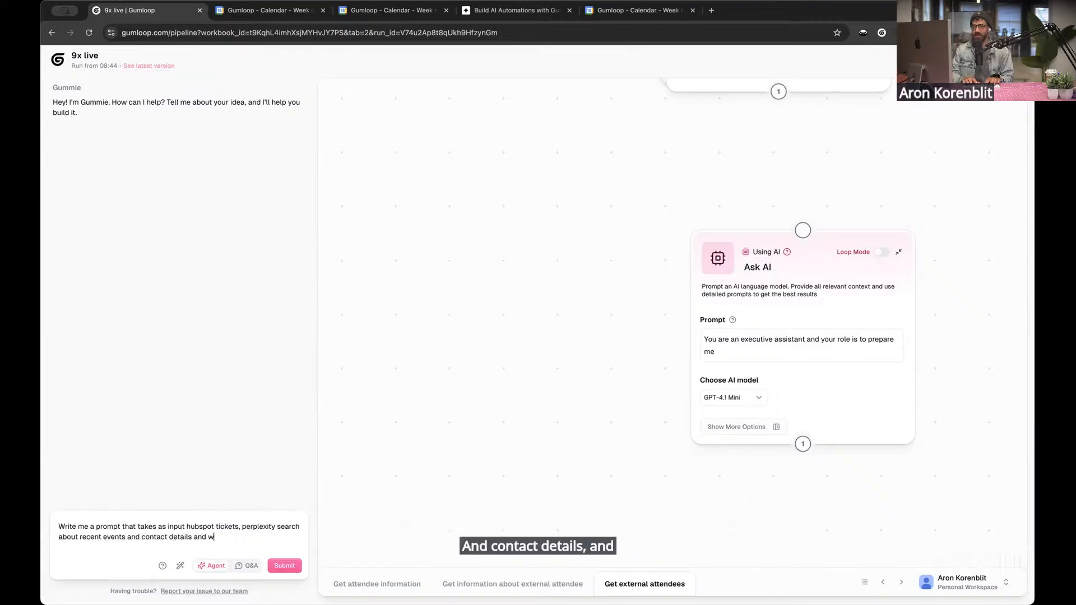
type("rites me an HTML emai")
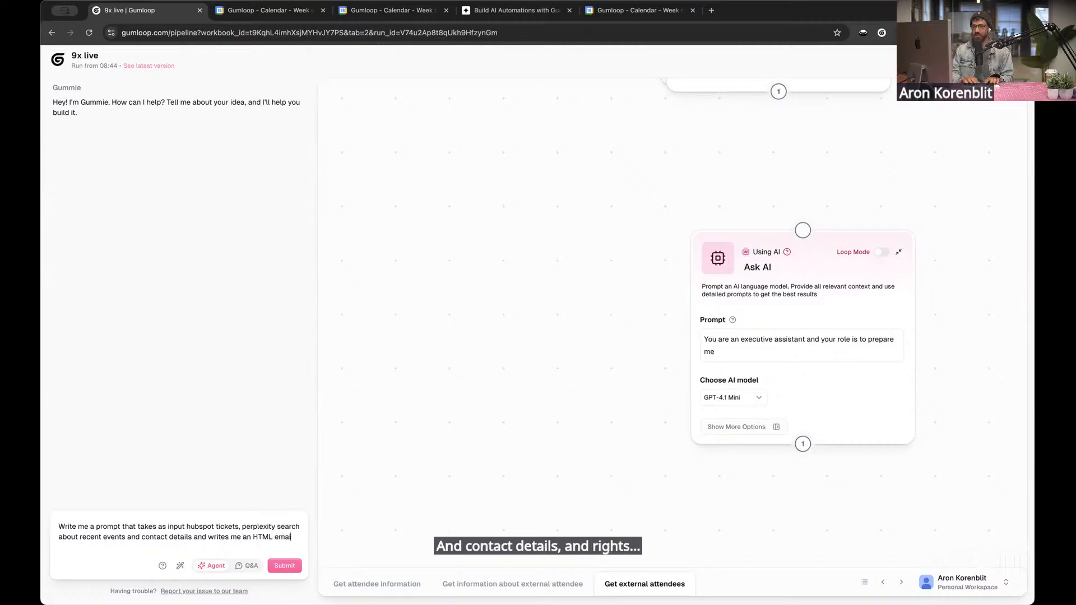
type("l that ")
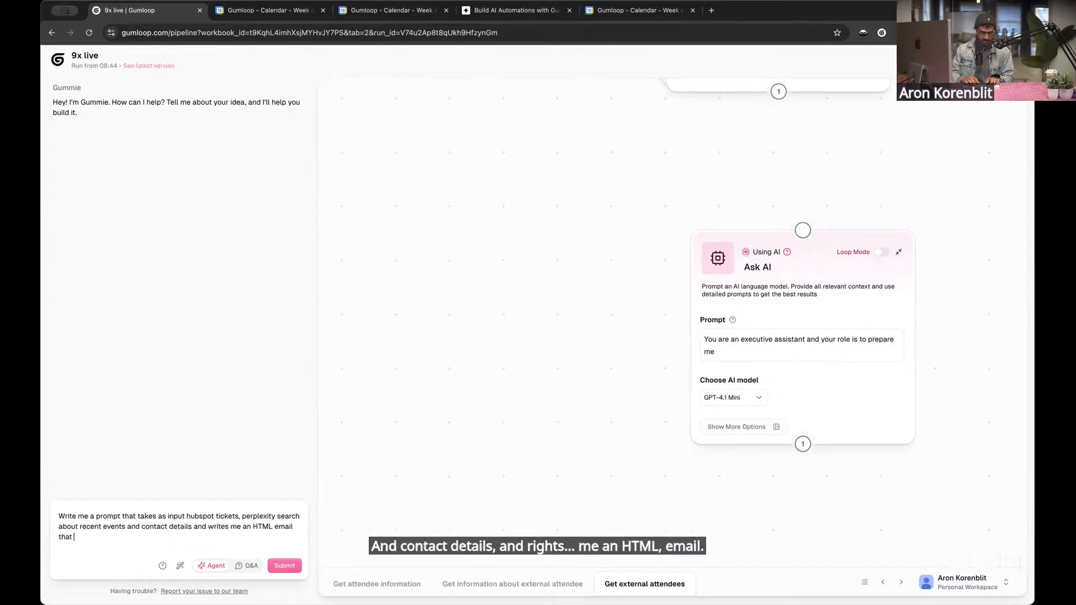
type("wi")
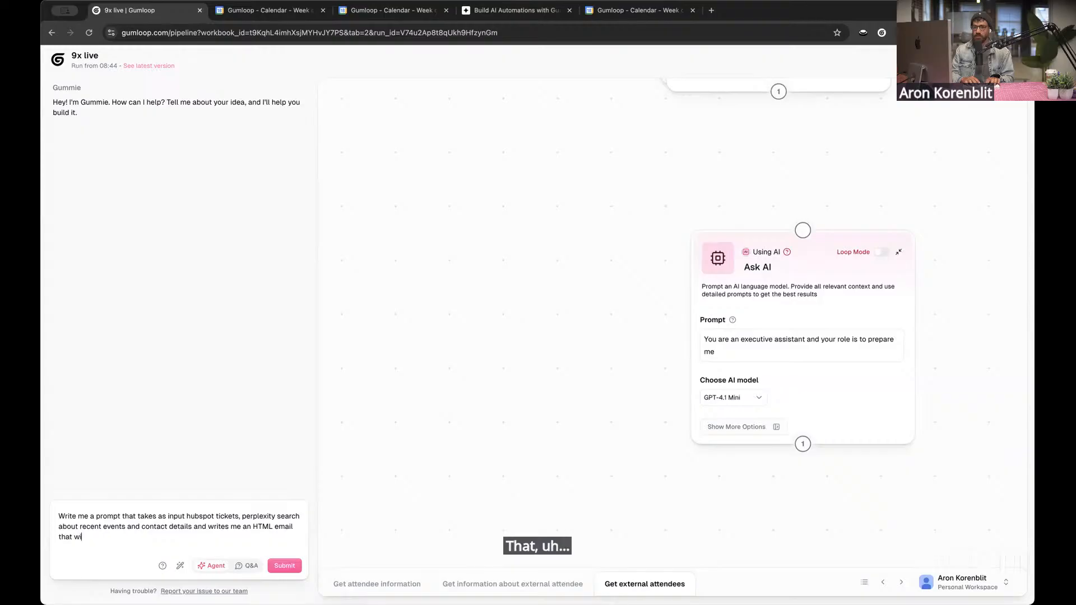
type("ll pre")
Complete the Gummie request with "and writes me an HTML email that will prepare me for the day" and submit it in Q&A mode
key("BackSpace")
type("re")
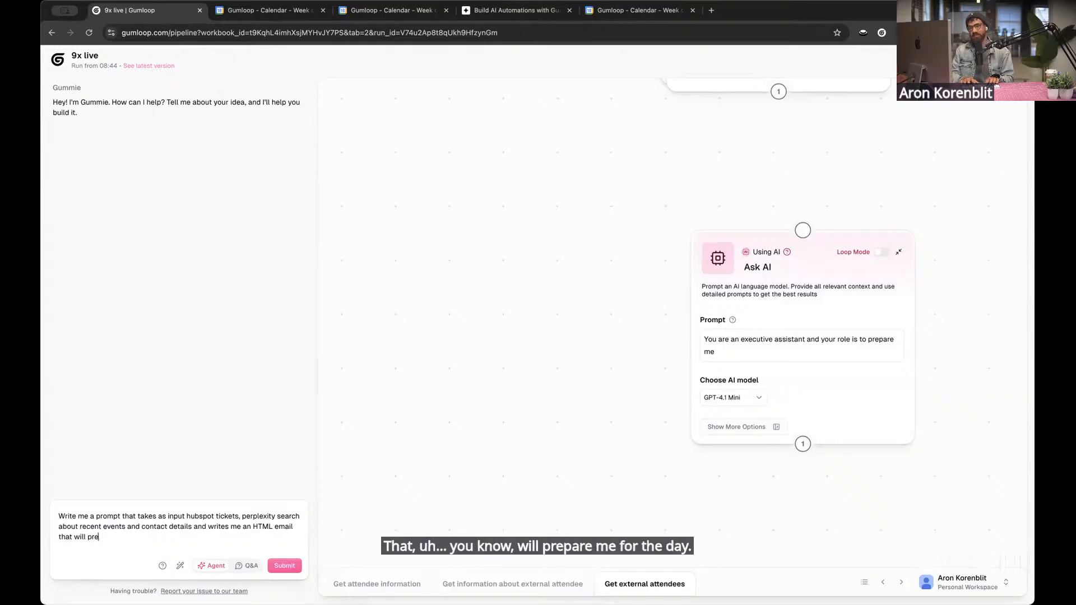
key("BackSpace")
key("BackSpace")
key("BackSpace")
key("BackSpace")
key("BackSpace")
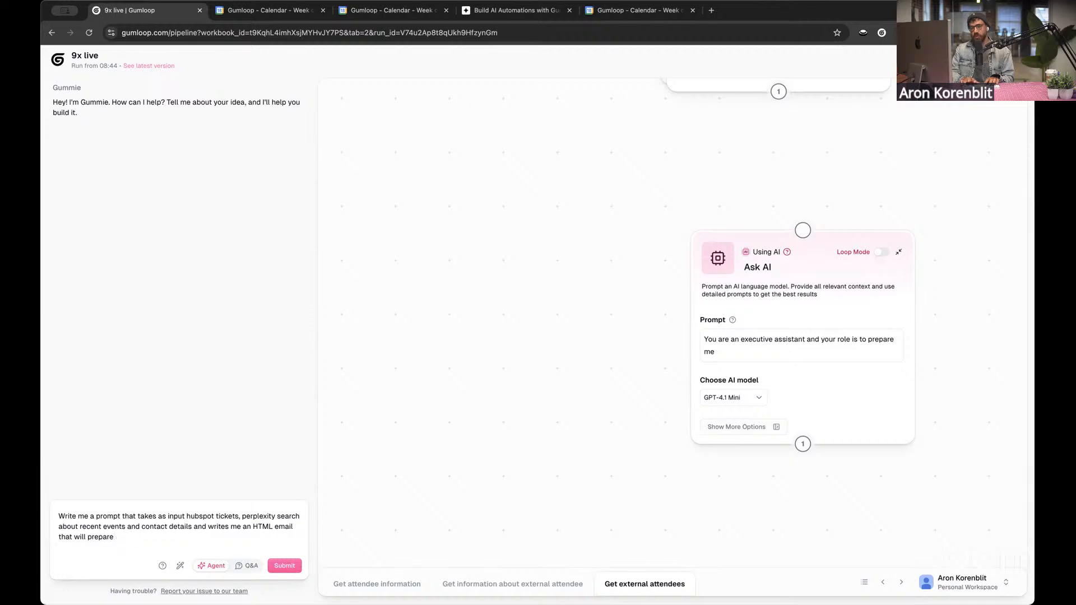
type("me for the day")
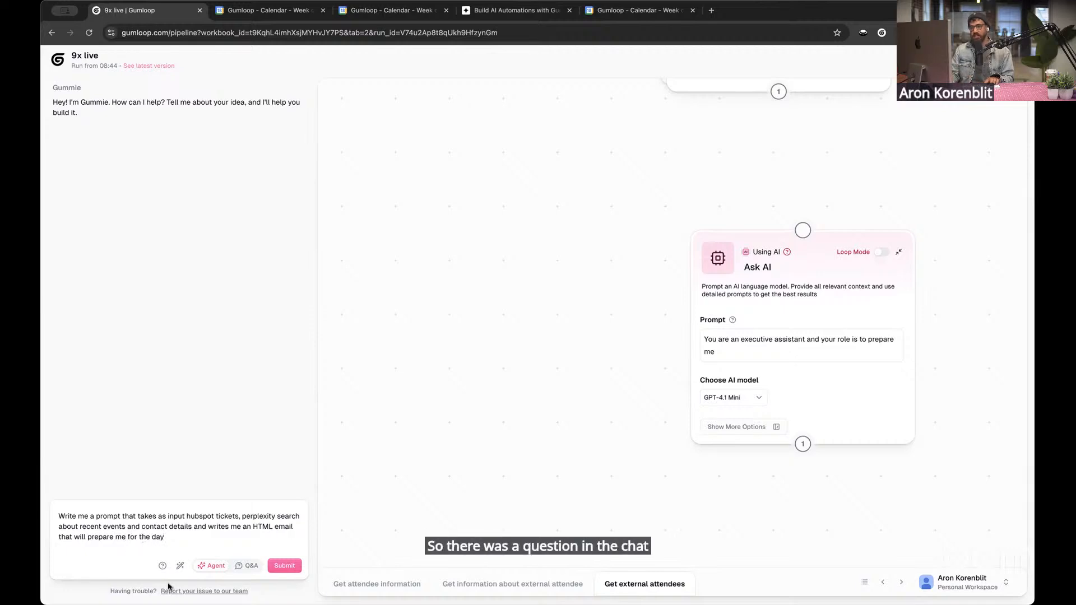
key("super+a")
left_click(249, 565)
key("Return")
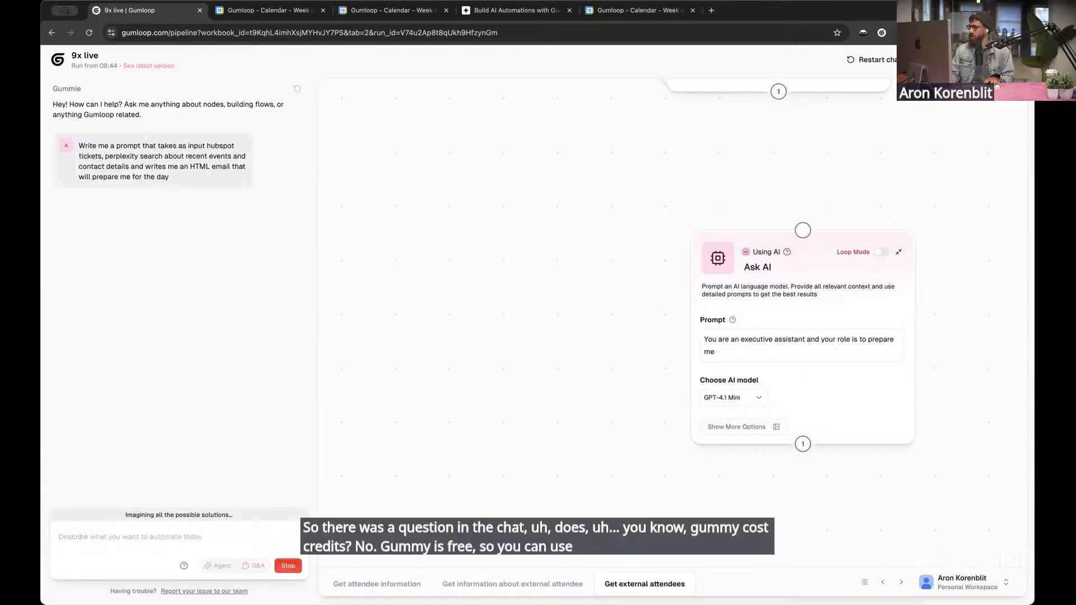
Copy the briefing email prompt from Gummie's reply and replace the Ask AI node's prompt with it
scroll(497, 328, "right", 1)
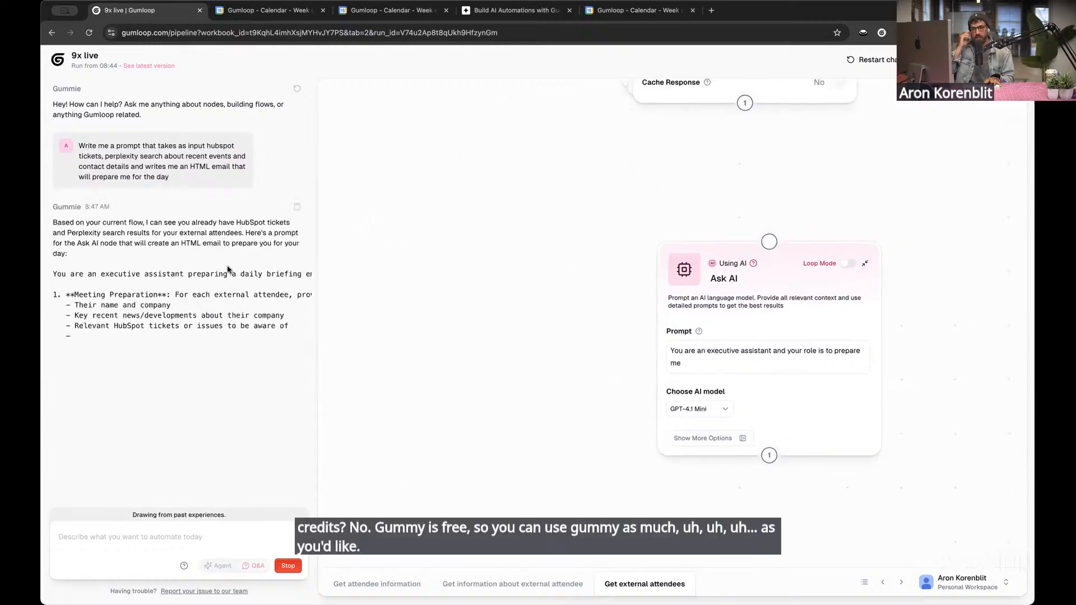
left_click_drag(58, 268, 280, 210)
left_click(762, 437)
left_click(722, 364)
key("ctrl+a")
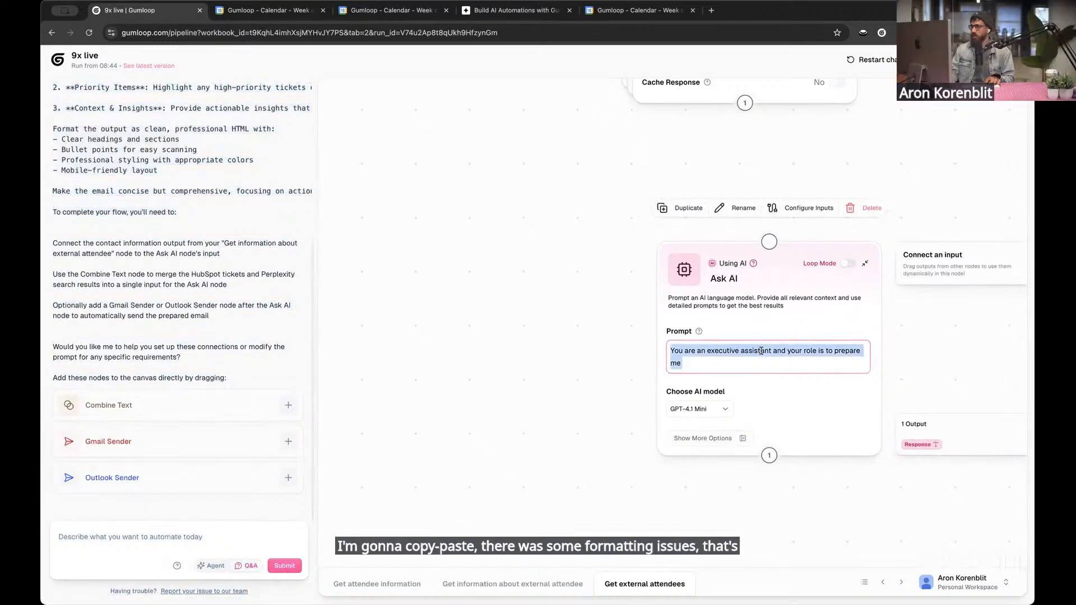
key("ctrl+v")
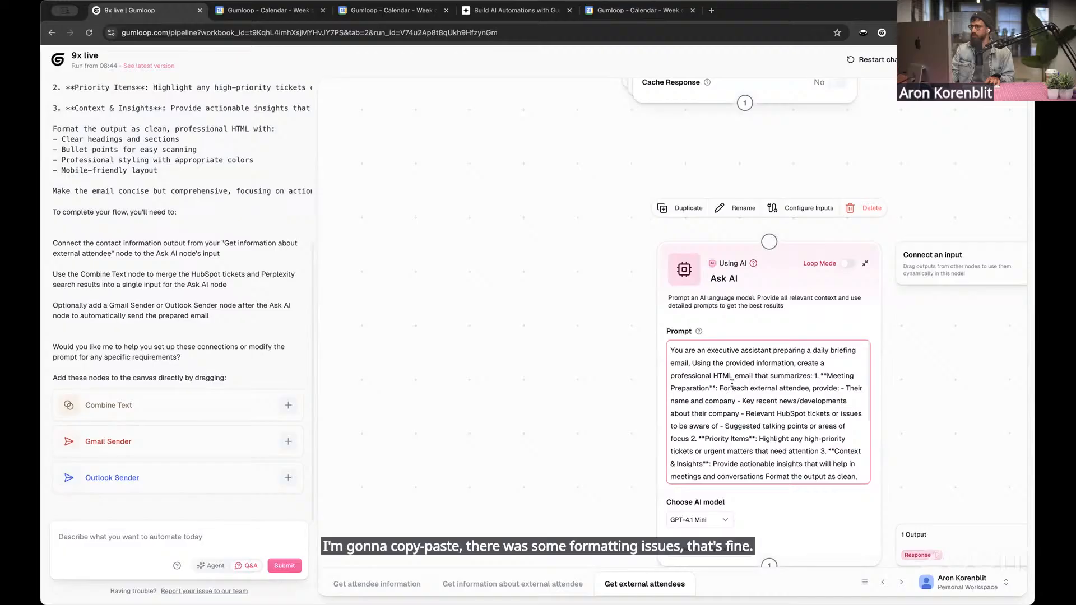
Delete the stray last line "To complete your flow, you'll need to:" from the Ask AI prompt
scroll(807, 398, "down", 4)
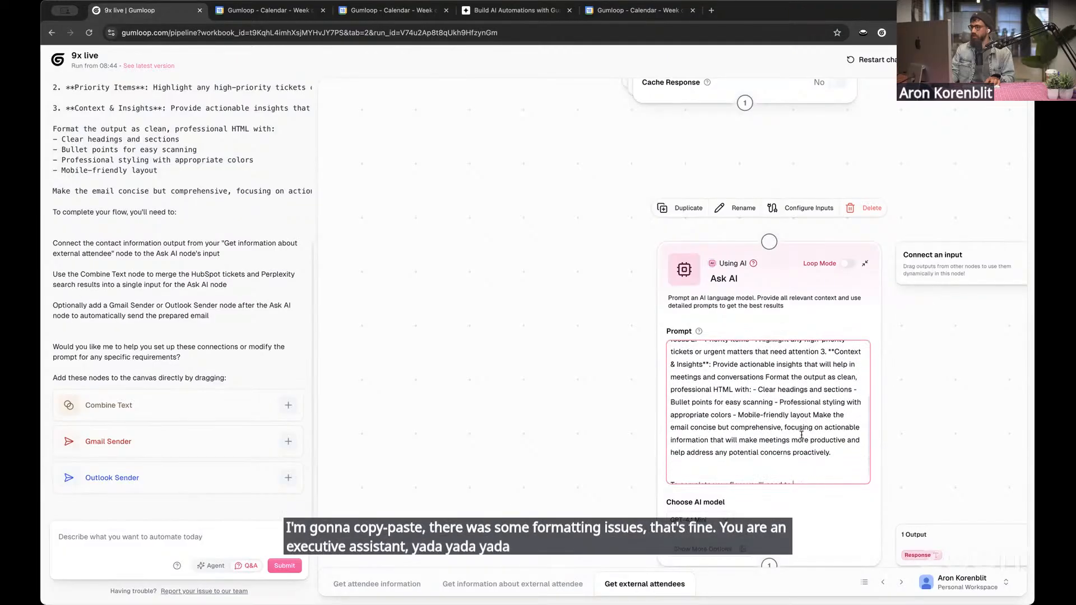
scroll(797, 440, "down", 1)
triple_click(778, 471)
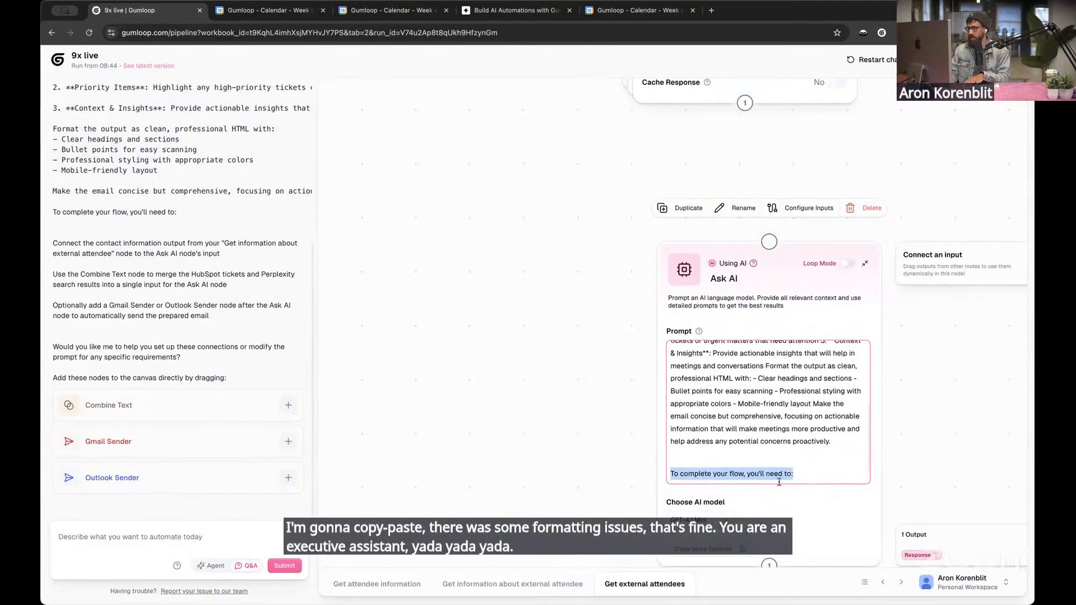
key("BackSpace")
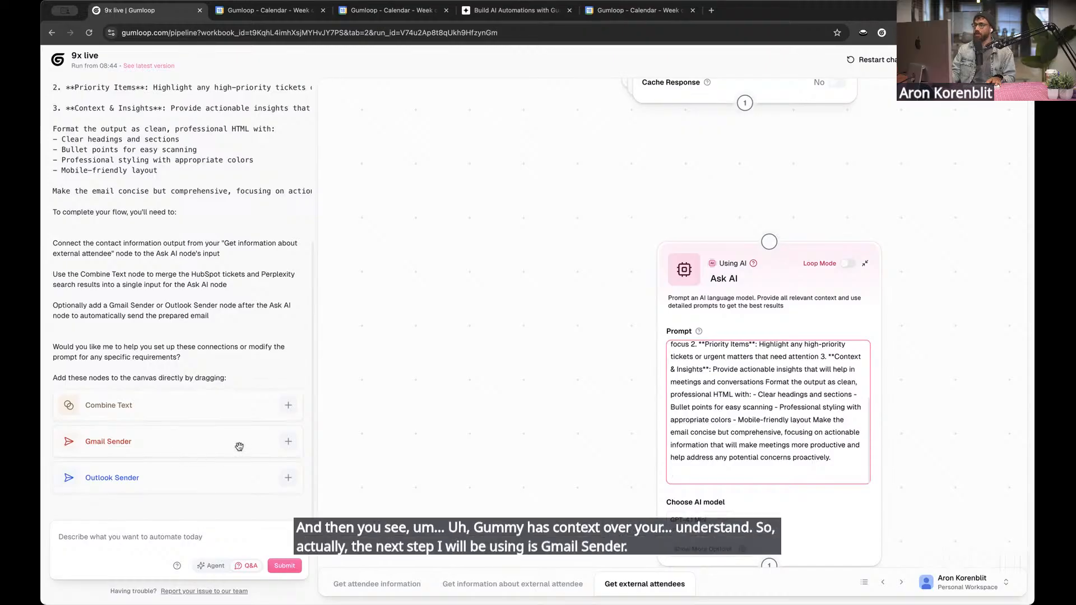
Add Gummie's suggested Gmail Sender node to the flow and arrange it below and to the right of the Ask AI node
left_click(288, 441)
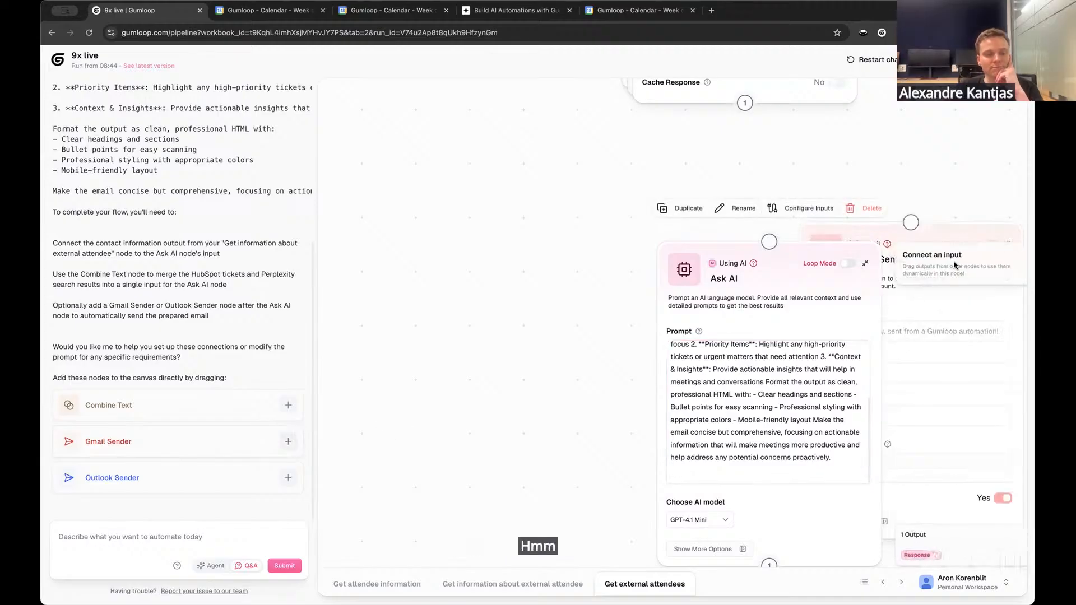
left_click_drag(718, 248, 592, 208)
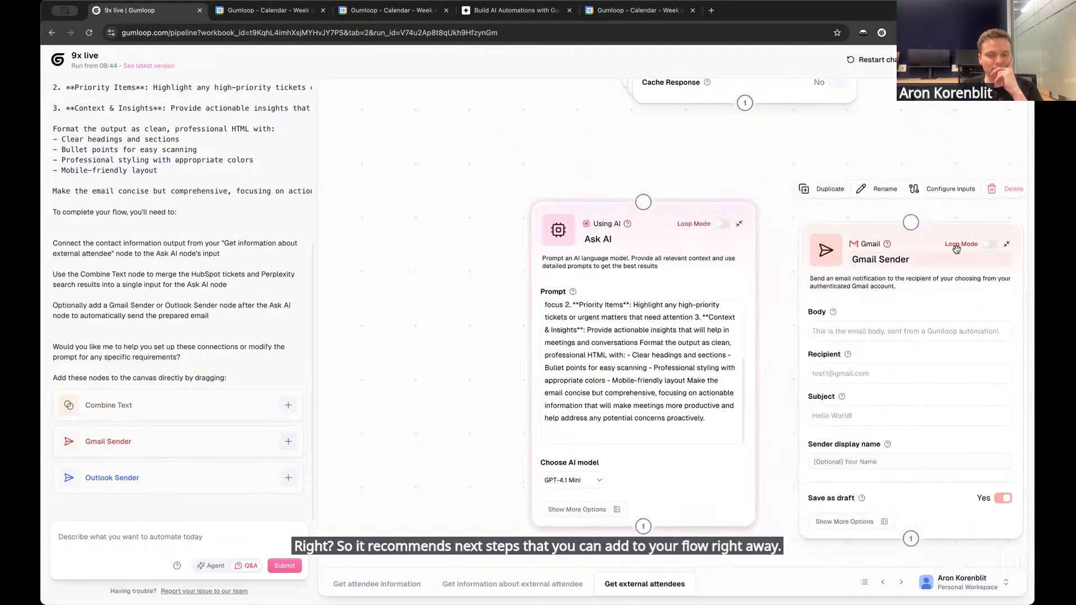
left_click_drag(935, 242, 982, 442)
scroll(919, 349, "down", 2)
scroll(917, 346, "down", 2)
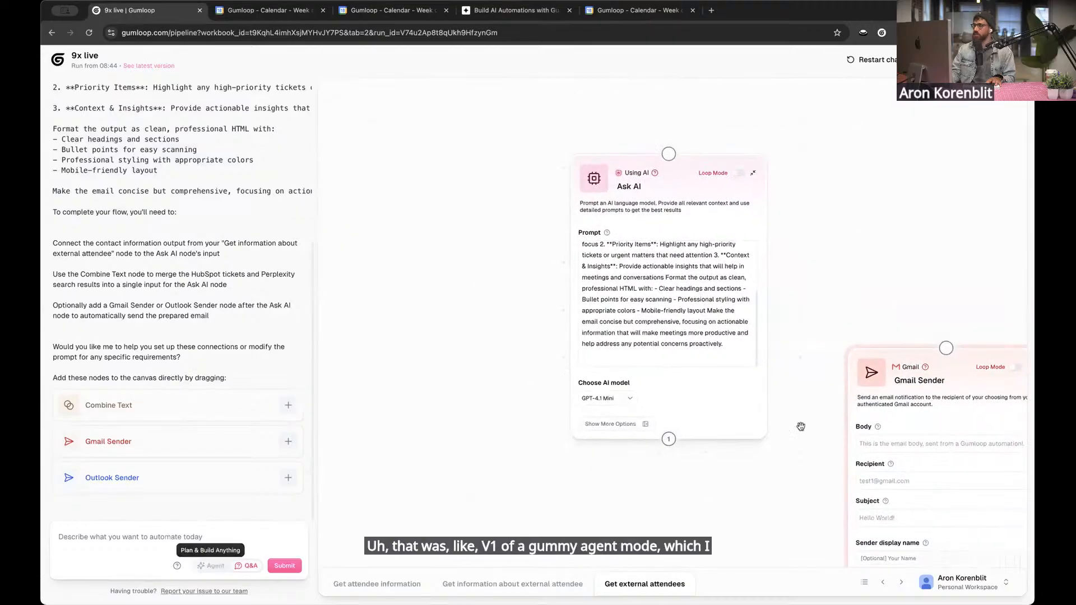
left_click_drag(937, 437, 940, 552)
scroll(849, 247, "down", 1)
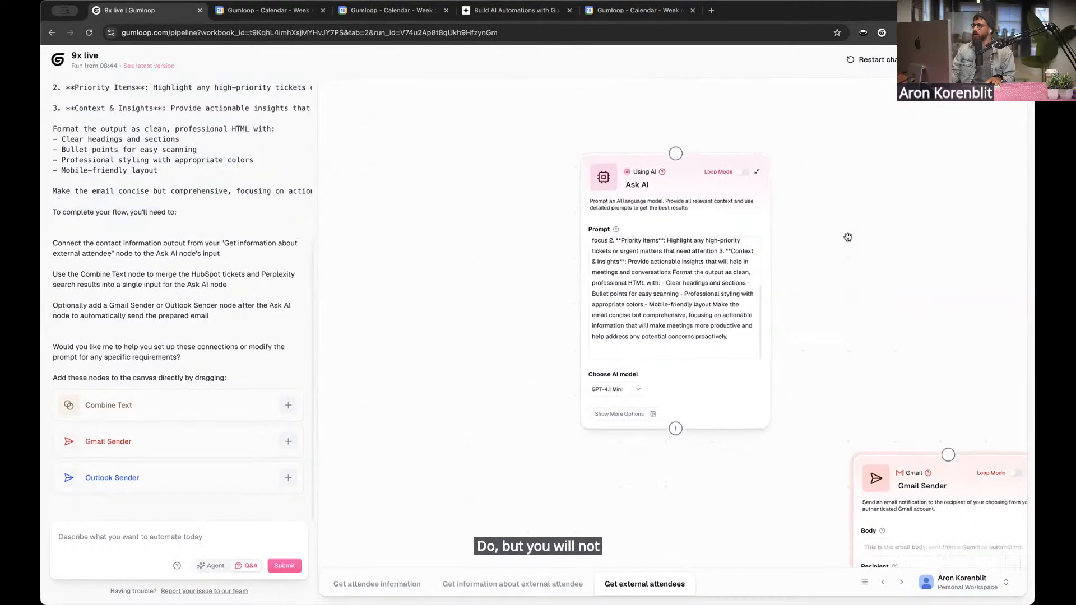
left_click_drag(846, 228, 868, 324)
left_click_drag(494, 342, 482, 307)
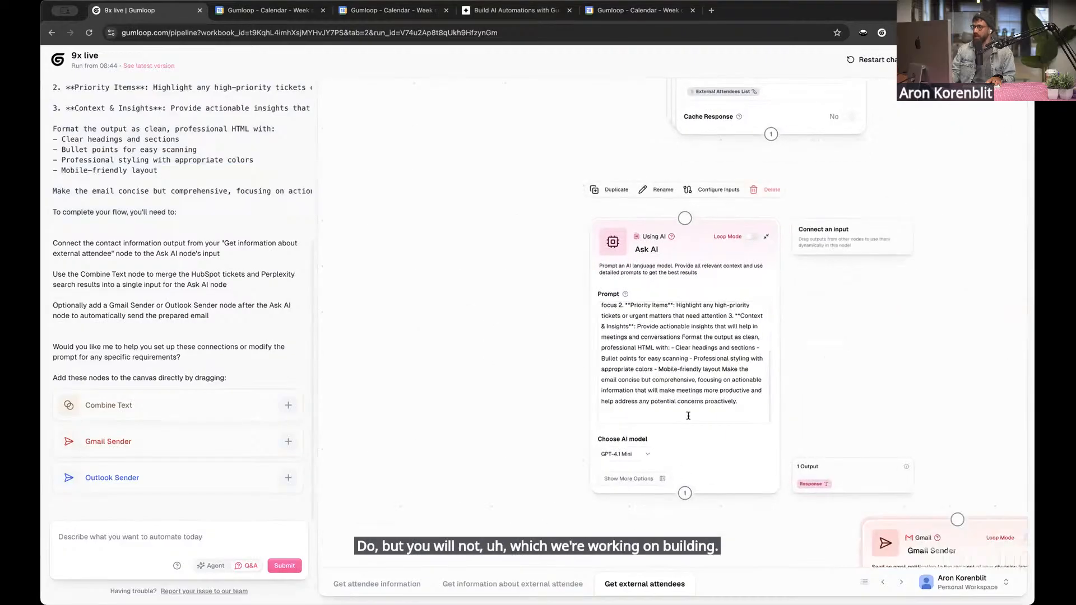
Close the Gummie chat and return to the flow canvas with the current run's details
left_click(688, 416)
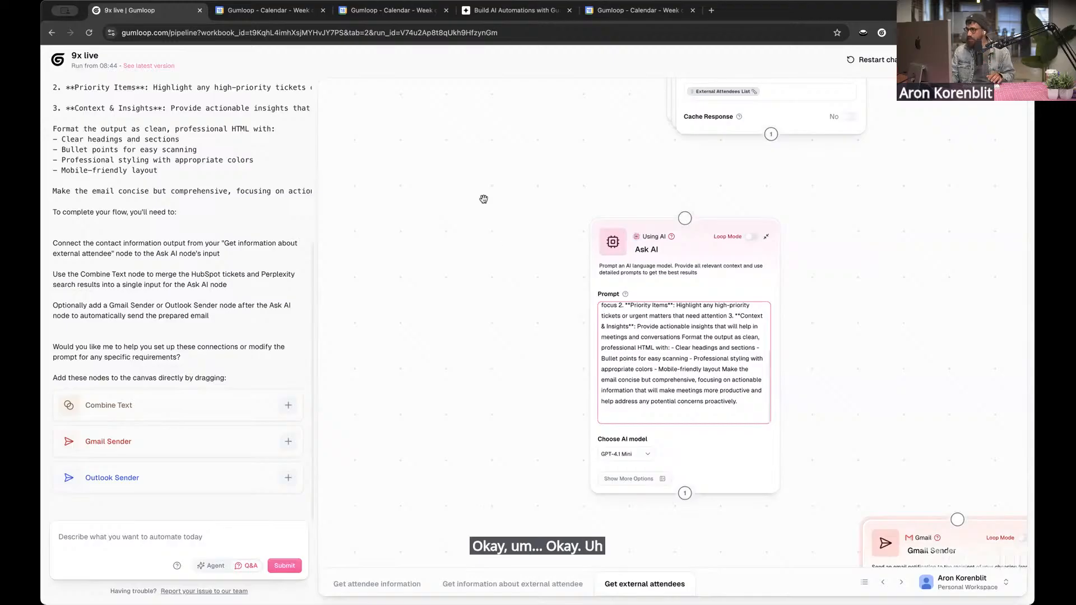
left_click_drag(766, 217, 767, 339)
left_click_drag(901, 340, 847, 240)
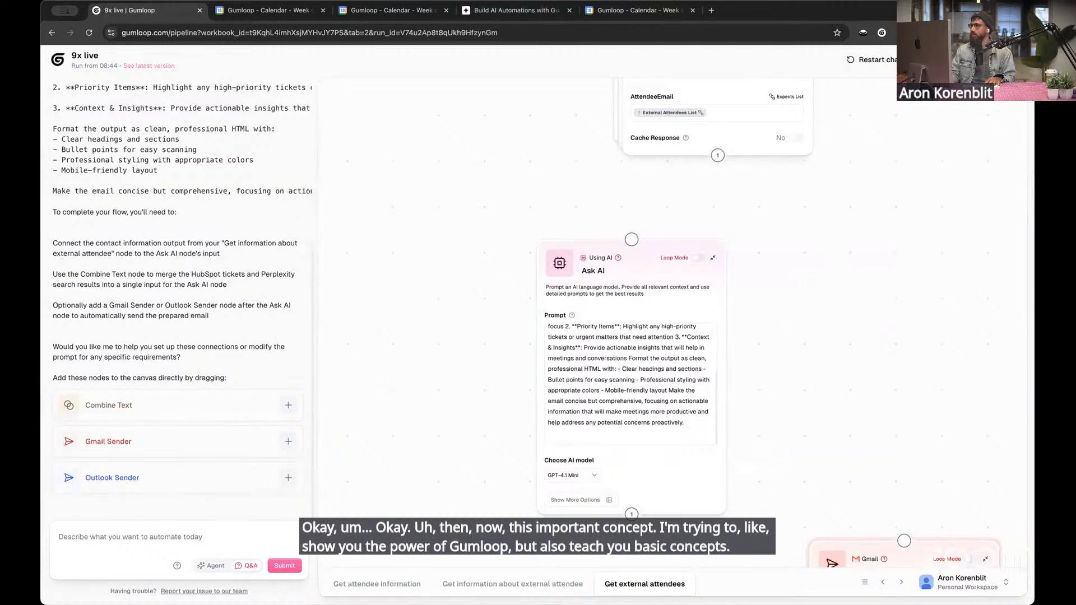
left_click_drag(454, 182, 444, 223)
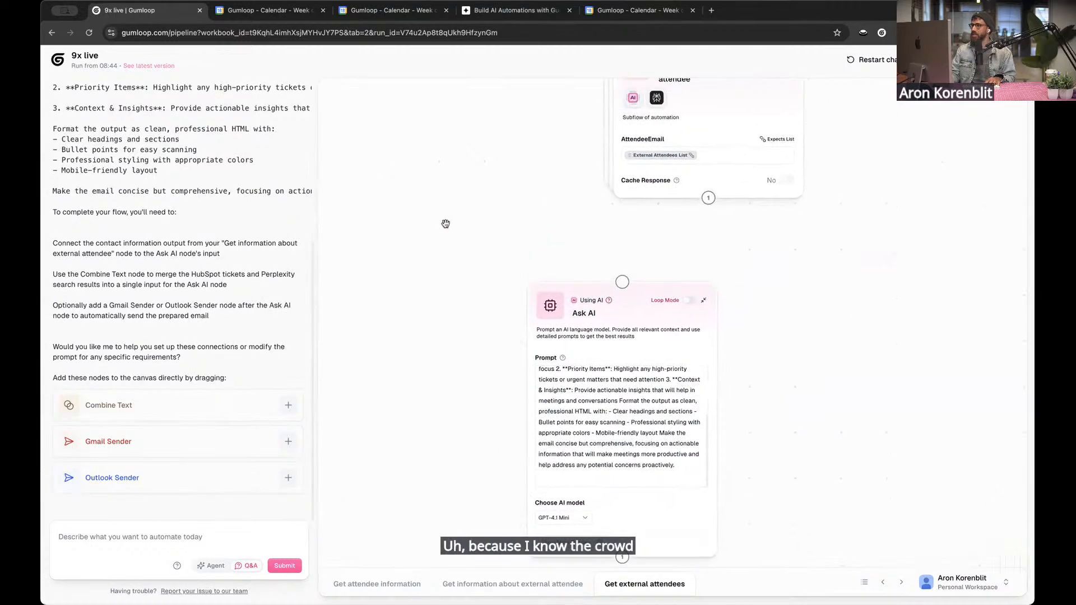
scroll(442, 281, "down", 1)
scroll(392, 218, "up", 2)
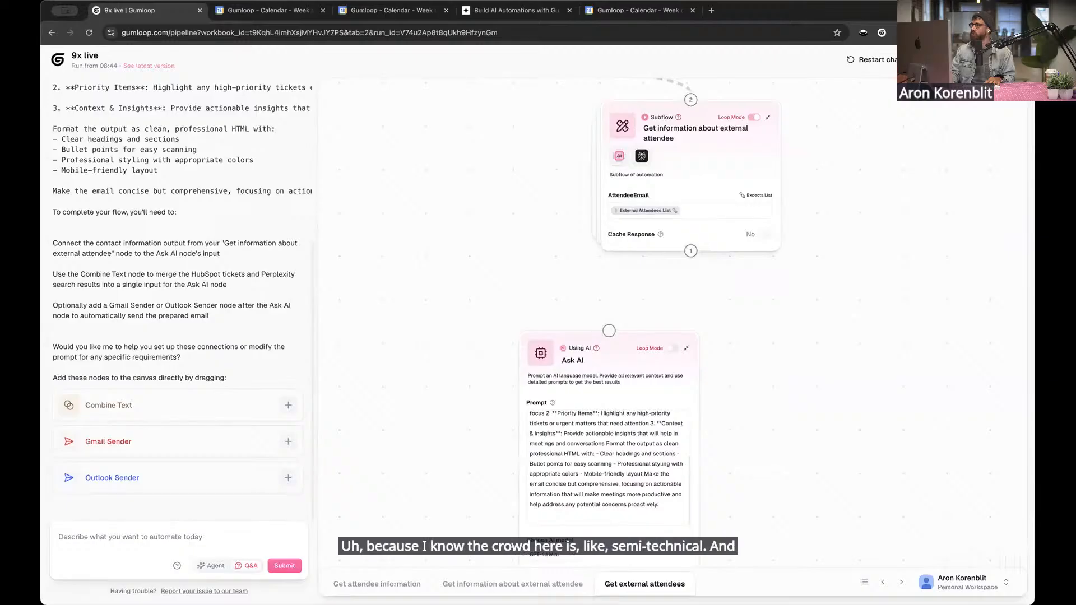
left_click(989, 60)
left_click_drag(292, 264, 492, 334)
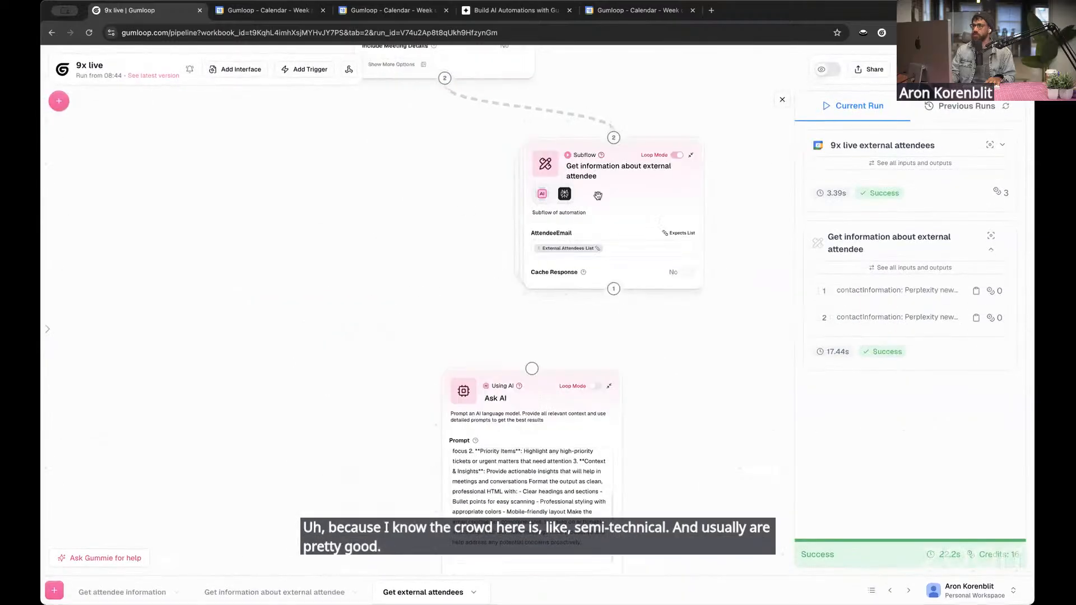
left_click(635, 201)
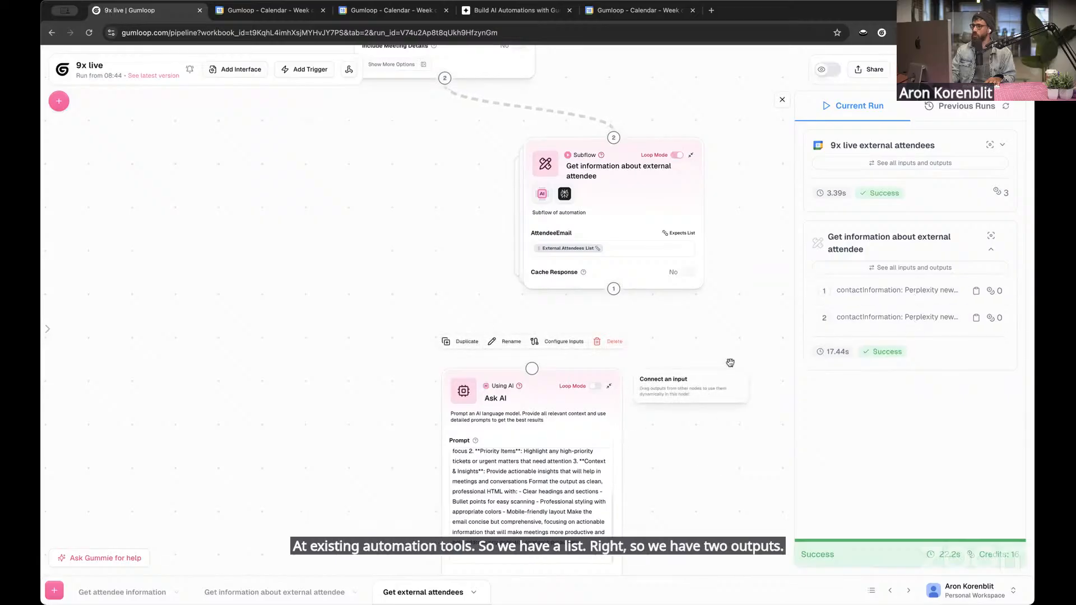
scroll(266, 402, "down", 5)
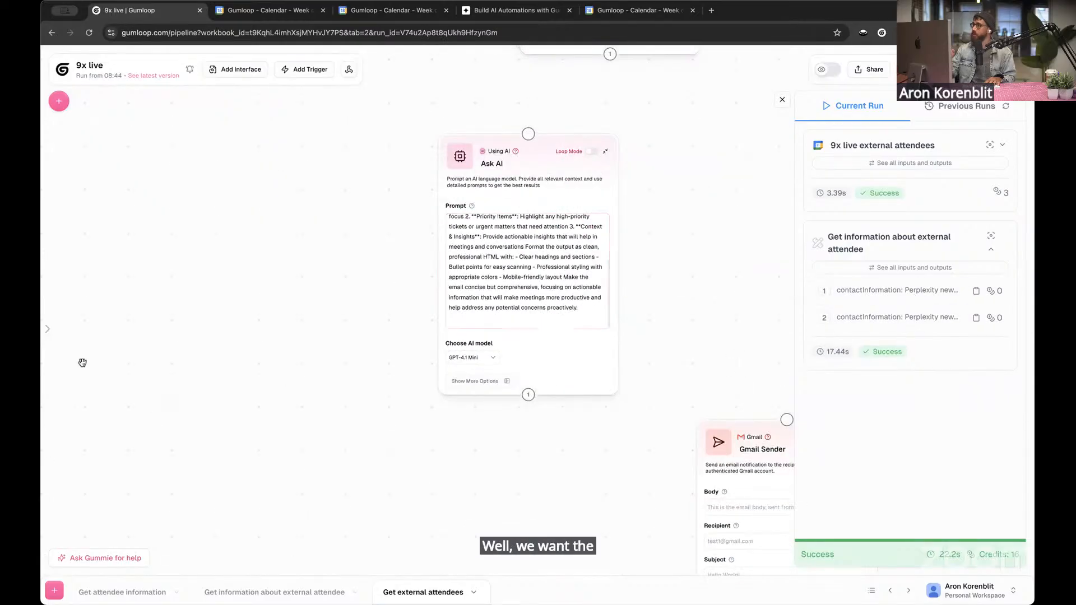
scroll(329, 295, "up", 5)
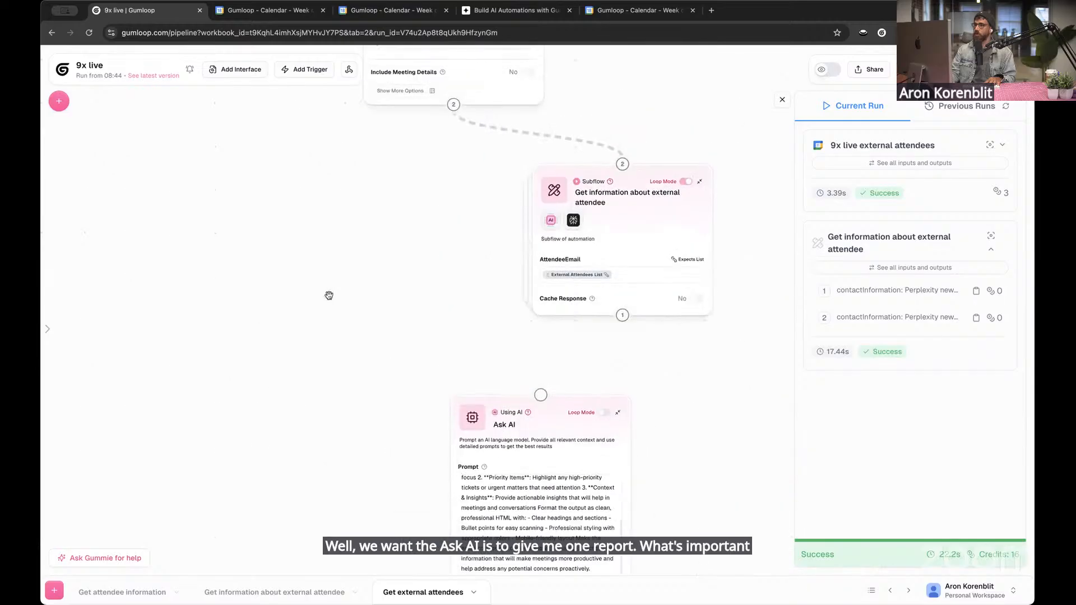
left_click_drag(329, 296, 284, 379)
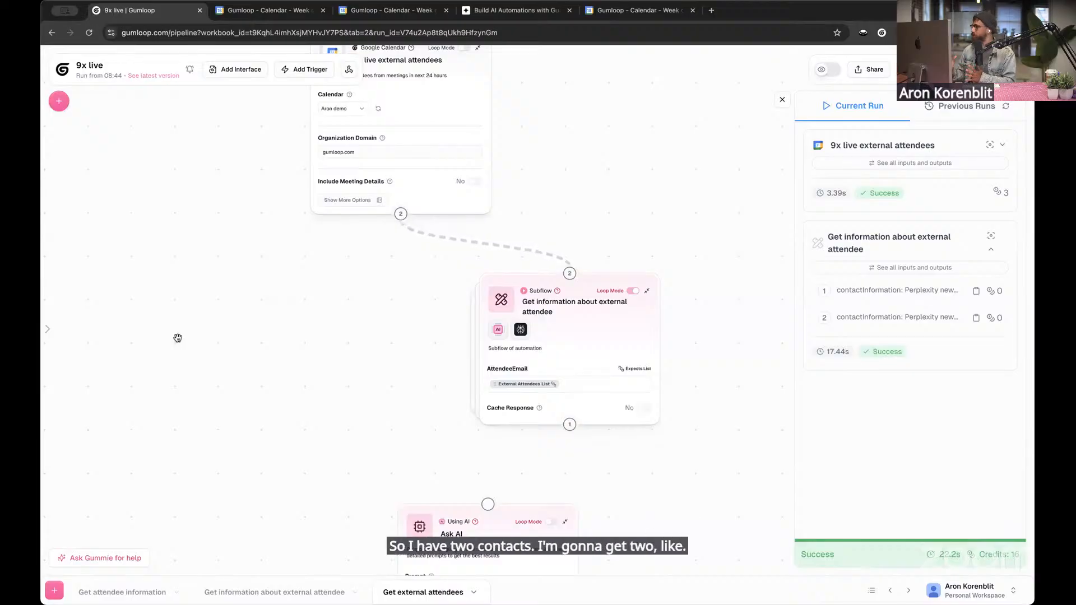
left_click_drag(223, 477, 308, 103)
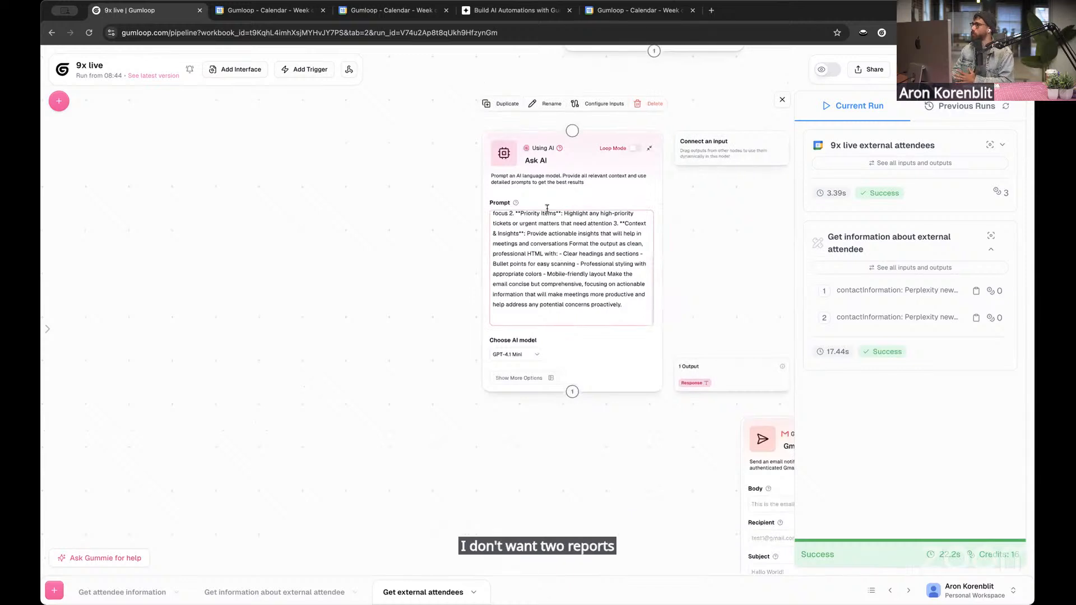
Try feeding the attendee subflow's ContactInformation List straight into the Ask AI prompt with Loop Mode turned off
left_click_drag(383, 233, 304, 390)
left_click_drag(574, 209, 493, 289)
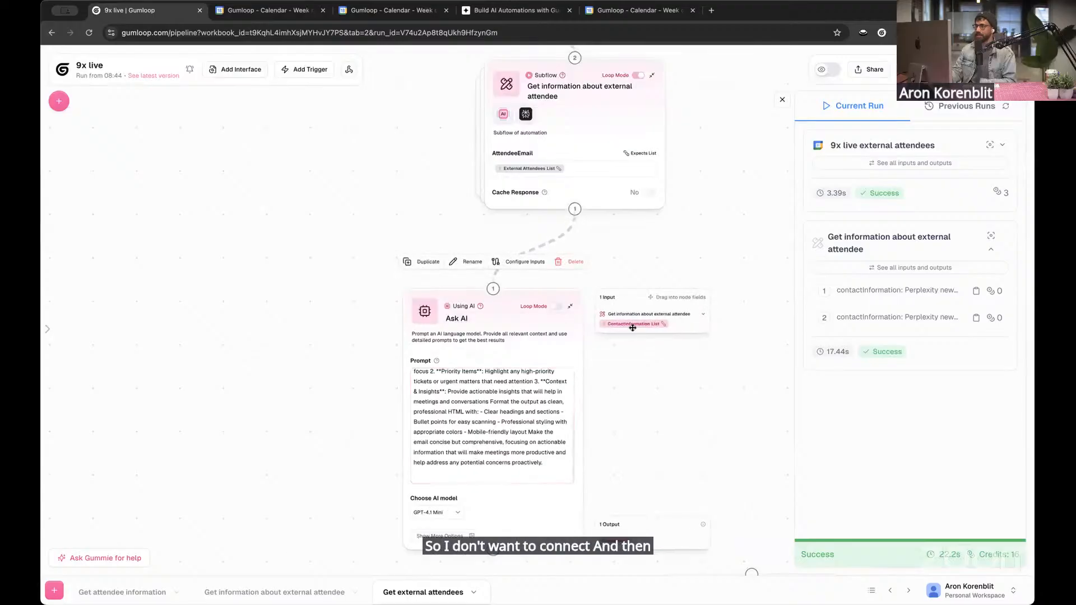
scroll(521, 474, "up", 5)
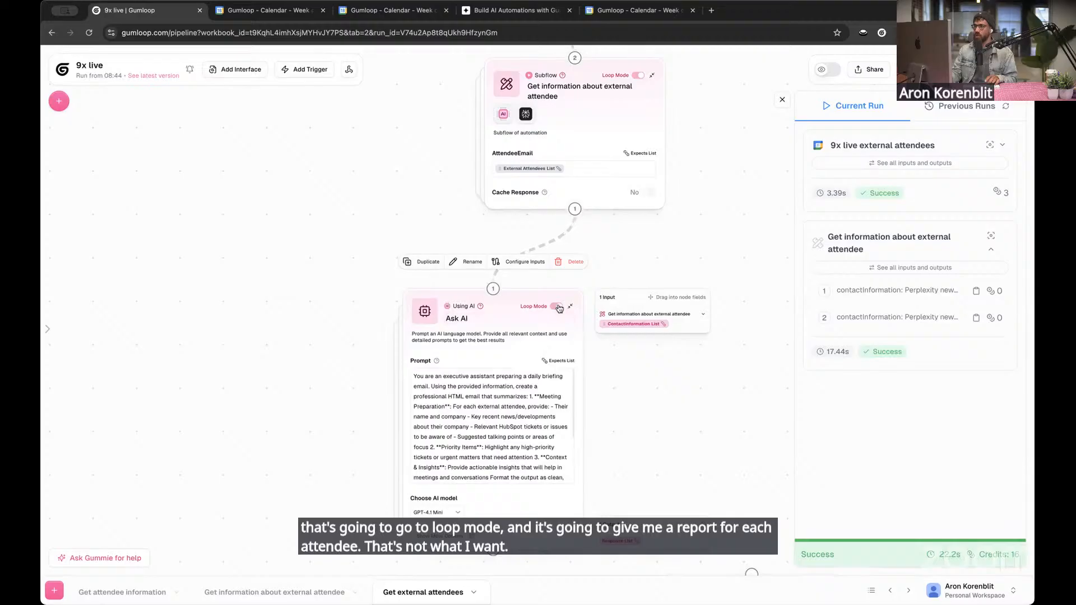
left_click(558, 306)
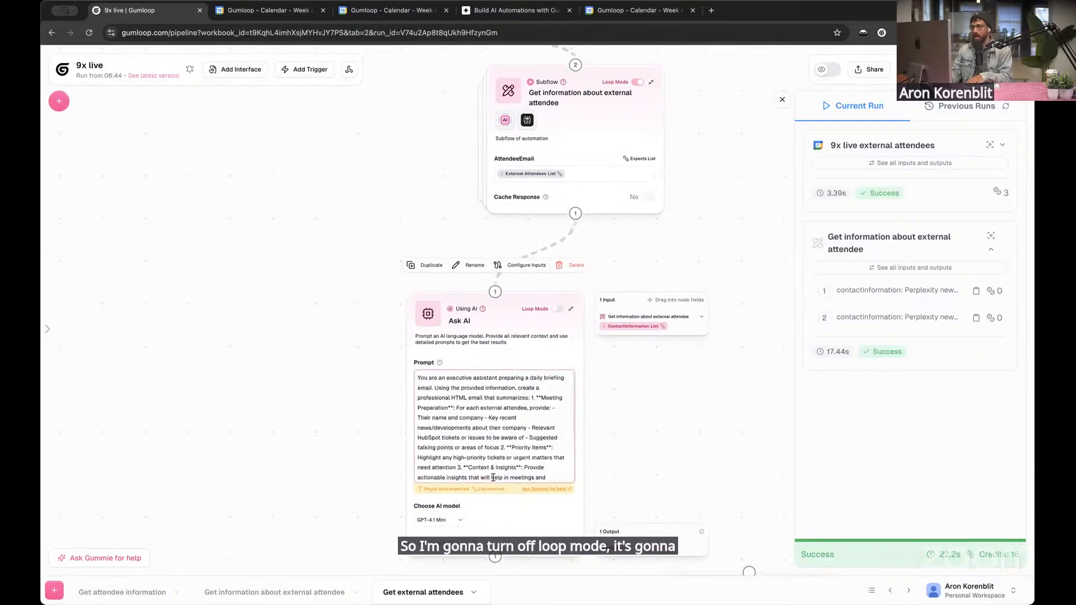
scroll(493, 478, "down", 5)
key("BackSpace")
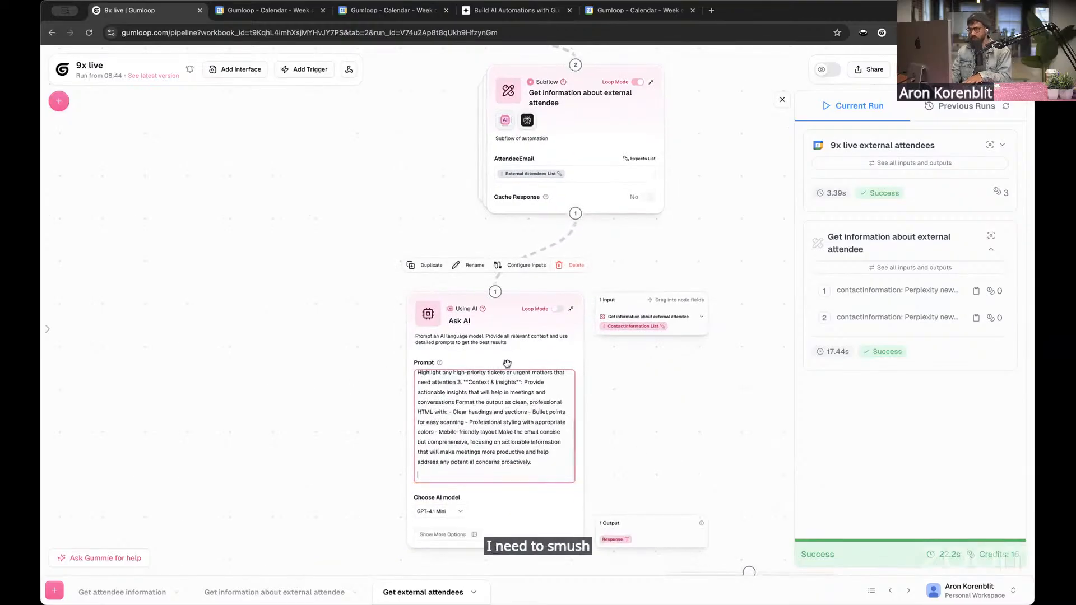
Move the Ask AI node farther down and add a Join List Items node between the attendee subflow and Ask AI
left_click_drag(487, 364, 462, 433)
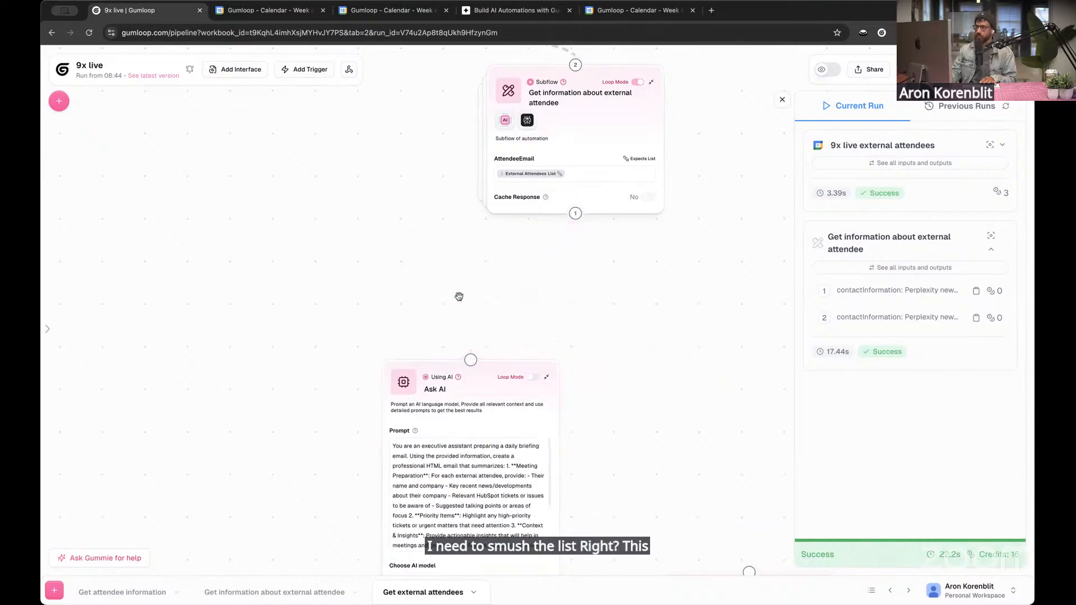
scroll(456, 304, "down", 3)
left_click_drag(423, 328, 385, 356)
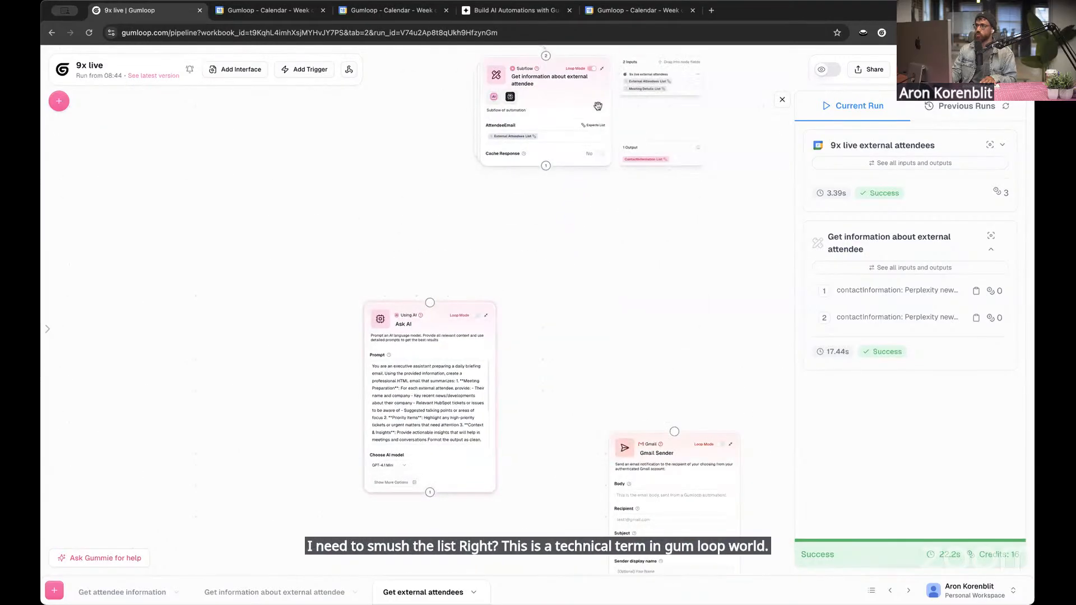
left_click(55, 101)
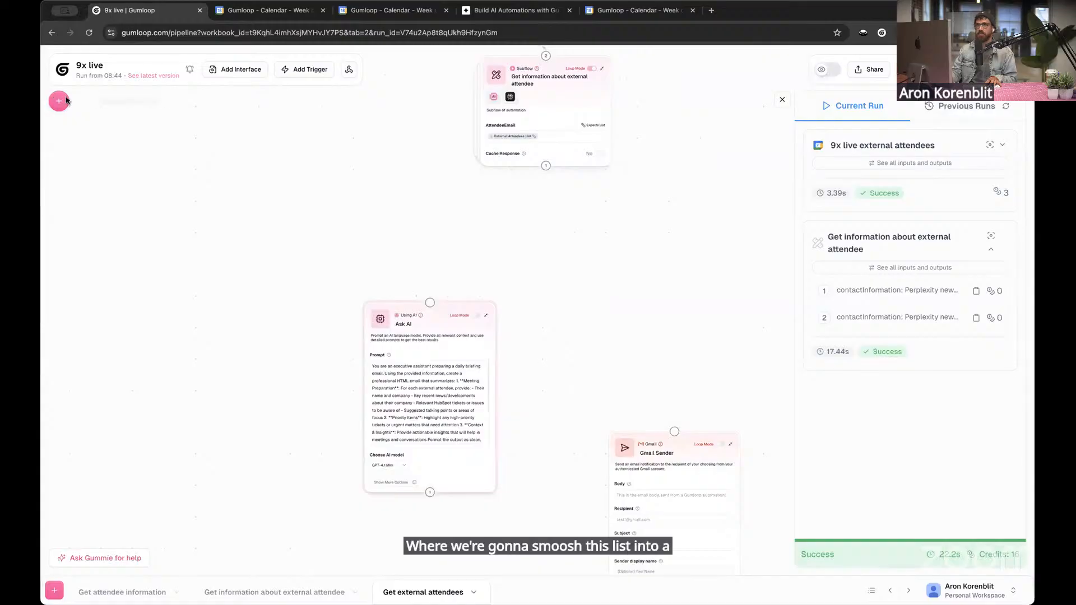
type("join")
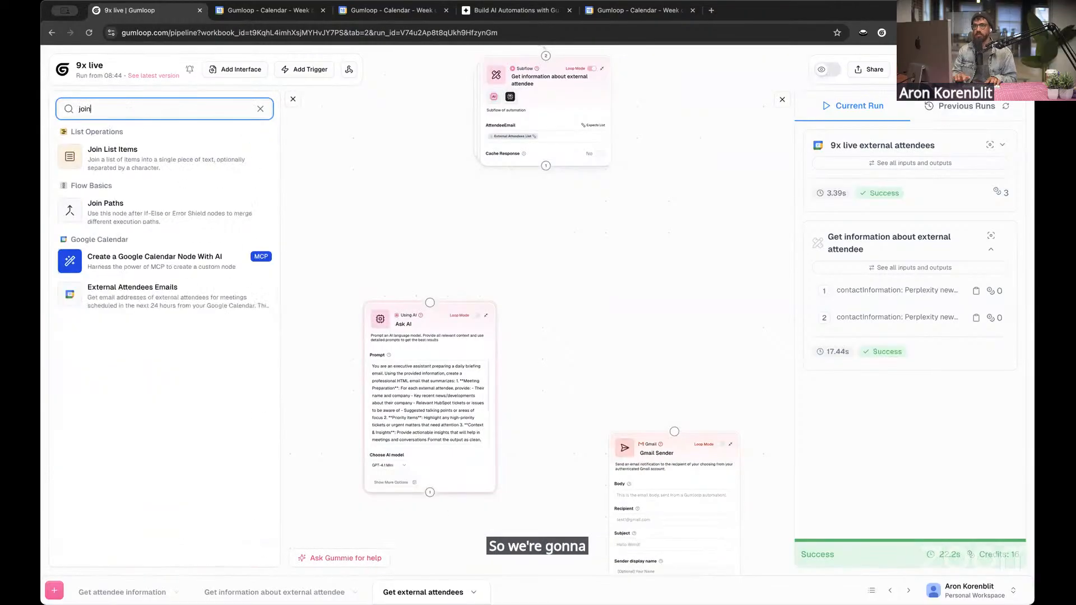
left_click_drag(161, 151, 557, 245)
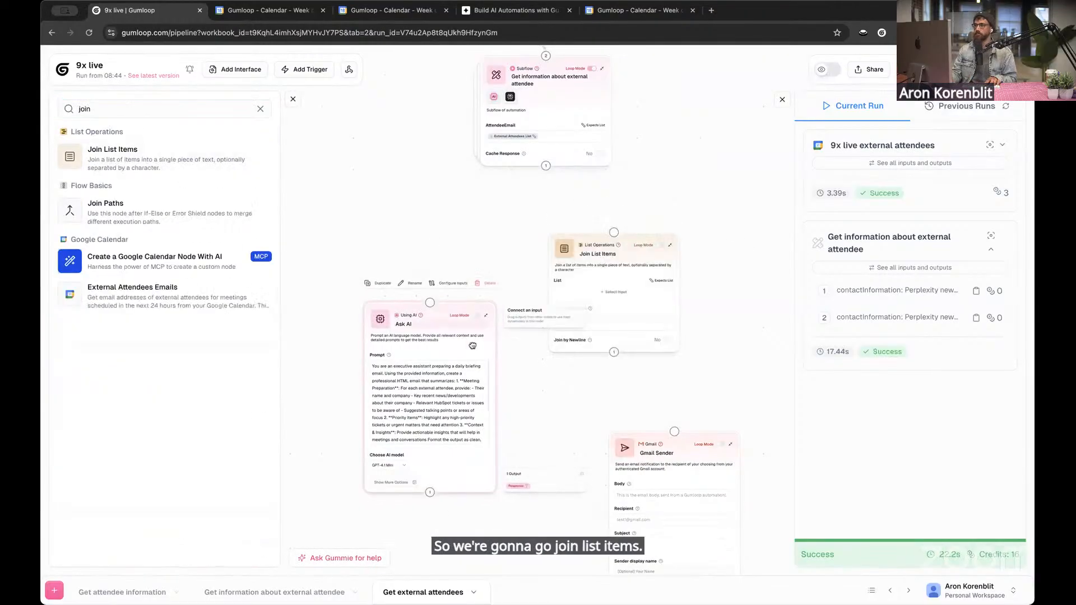
Connect the attendee subflow to Join List Items, use ContactInformation List as its list and enable Join by Newline
left_click_drag(547, 166, 478, 257)
scroll(406, 346, "up", 5)
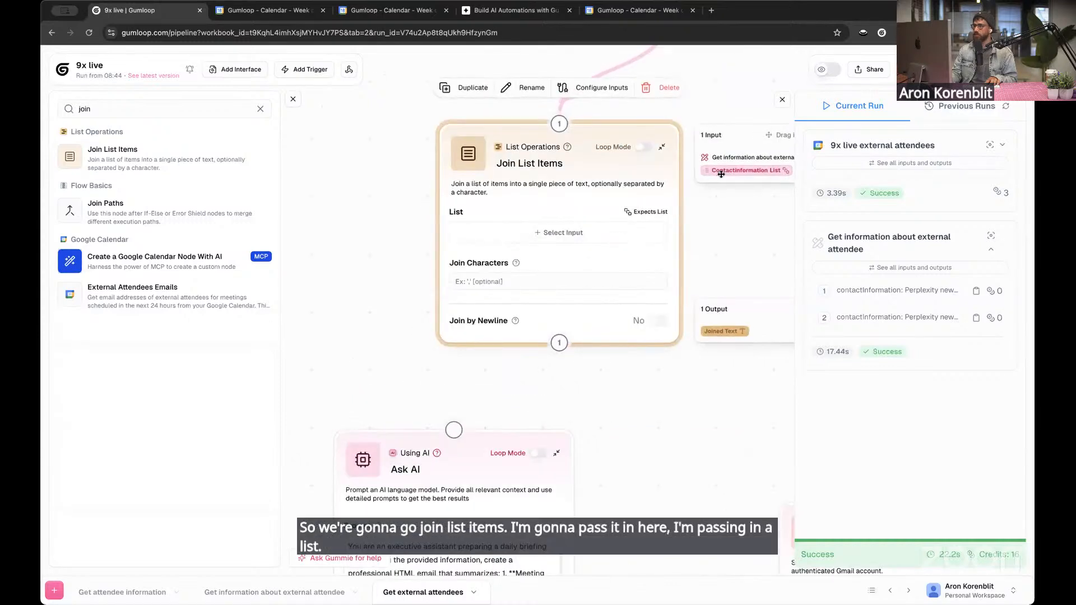
left_click_drag(744, 170, 566, 232)
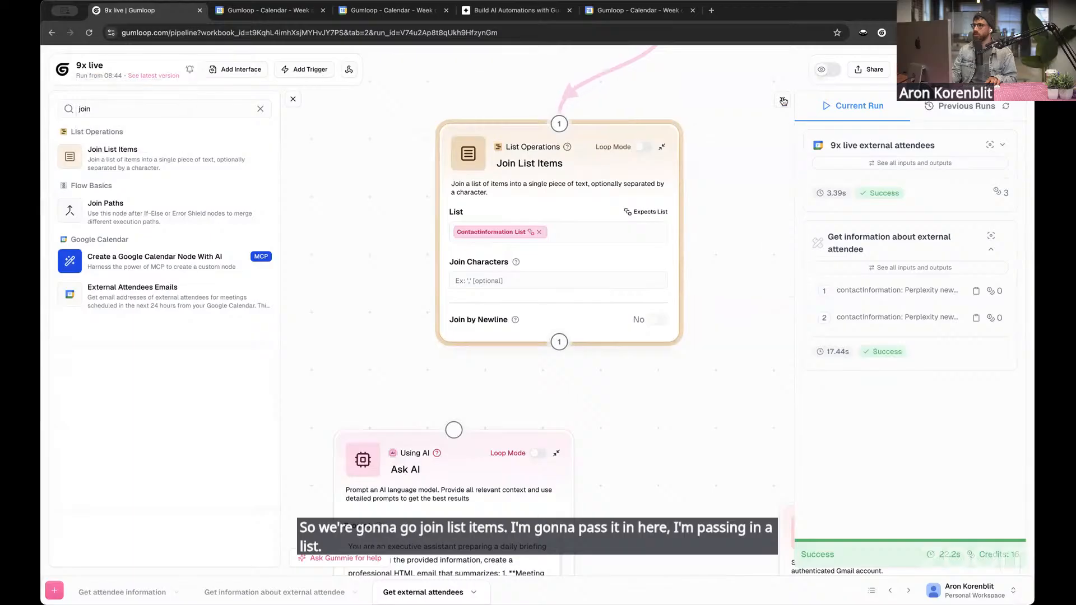
left_click(783, 100)
left_click(662, 327)
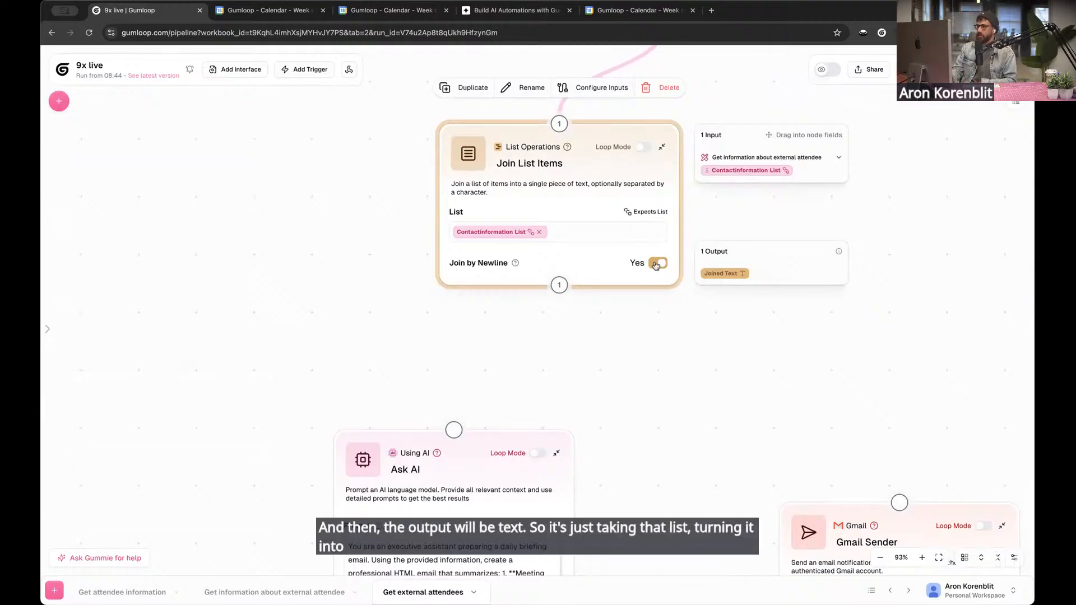
Connect Join List Items to the Ask AI node and insert its Joined Text at the end of the prompt
left_click_drag(559, 285, 459, 426)
scroll(228, 334, "down", 4)
left_click(509, 401)
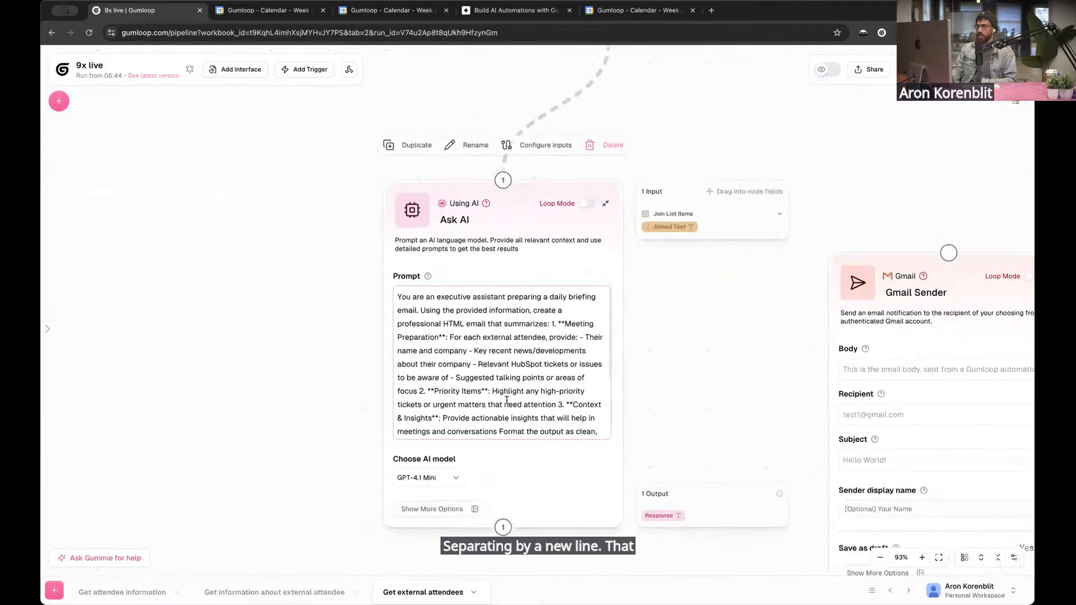
scroll(509, 401, "down", 3)
left_click(511, 413)
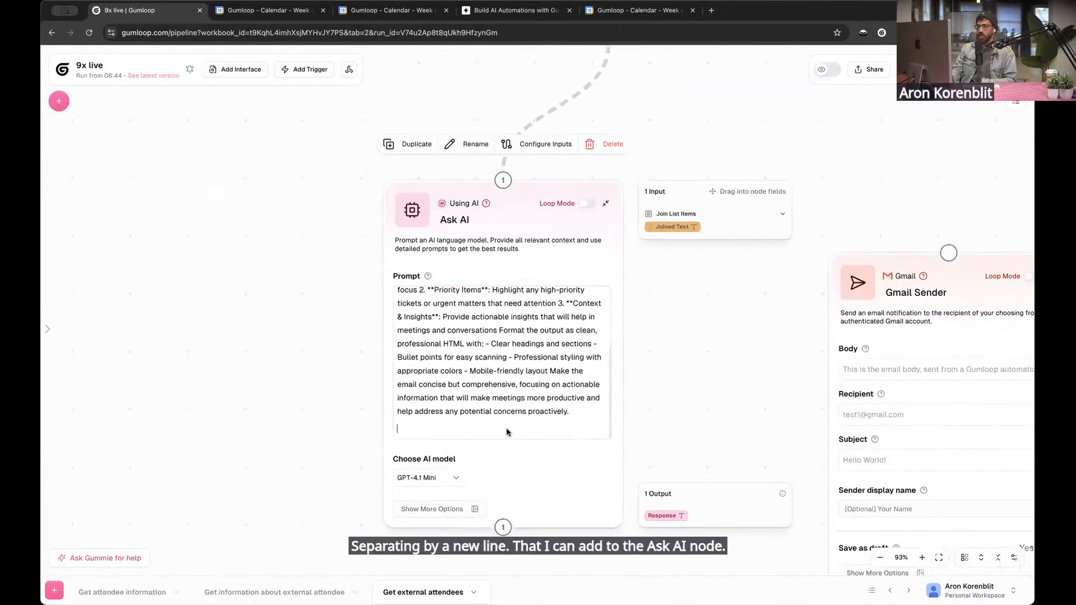
left_click_drag(507, 432, 506, 432)
scroll(457, 431, "down", 3)
left_click(460, 423)
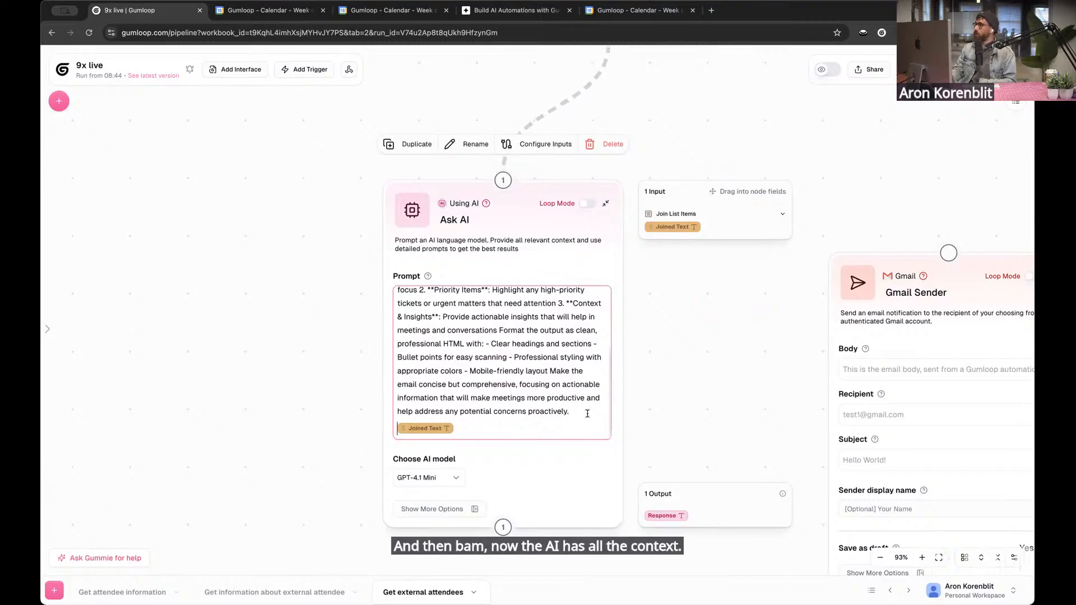
Place the Gmail Sender node closer below the Ask AI node and connect Ask AI's output to it
left_click(213, 287)
scroll(212, 287, "down", 4)
left_click_drag(725, 298, 634, 463)
left_click(635, 185)
left_click_drag(583, 406, 635, 185)
left_click_drag(759, 245, 641, 348)
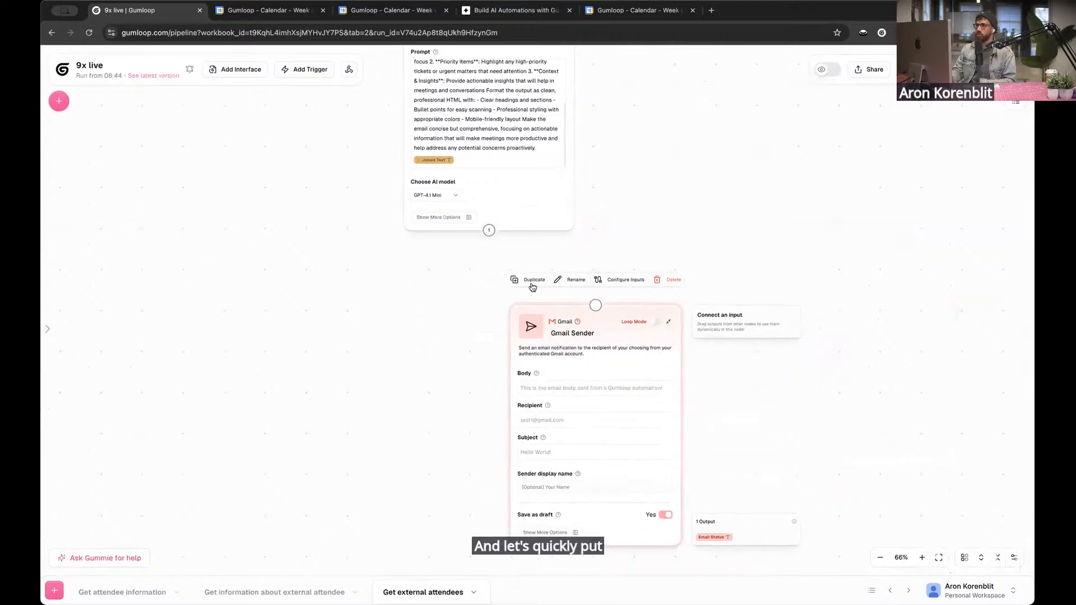
left_click_drag(490, 231, 596, 303)
left_click_drag(384, 375, 384, 337)
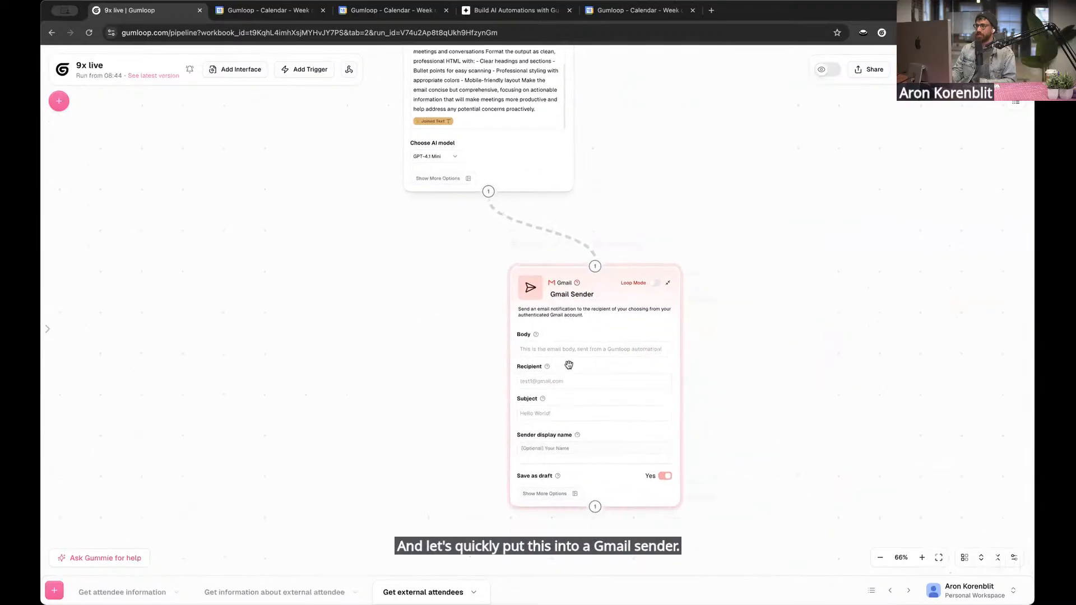
Use Ask AI's Response as the body of the Gmail Sender email
mouse_move(666, 344)
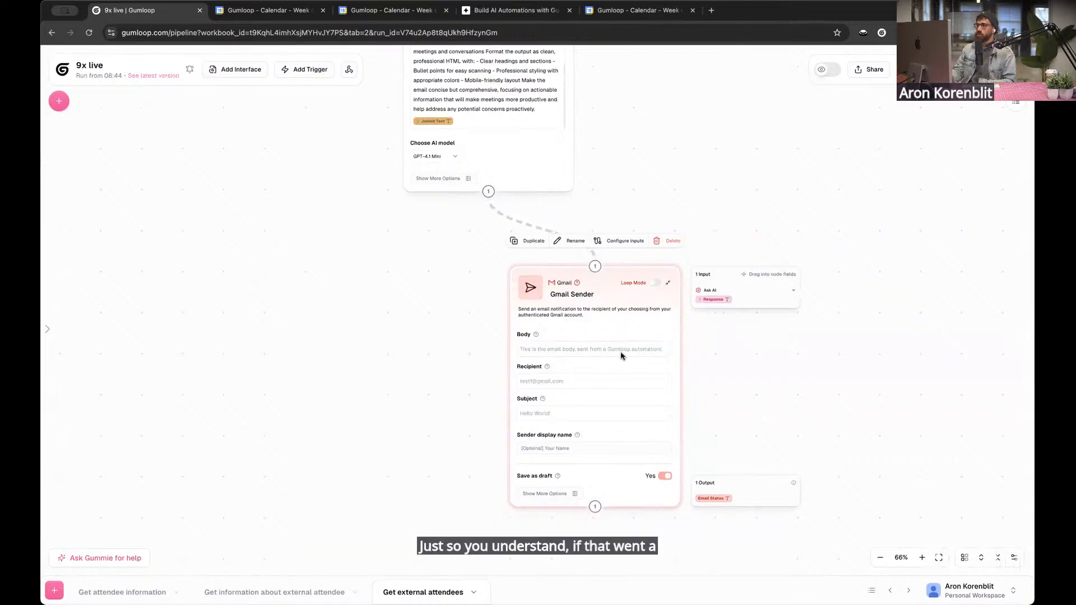
left_click_drag(621, 353, 585, 349)
left_click_drag(414, 262, 417, 285)
left_click_drag(443, 465, 441, 408)
Enter the recipient's email address in Gmail Sender, set the subject to "Your report for today" and turn off Save as draft
left_click(549, 346)
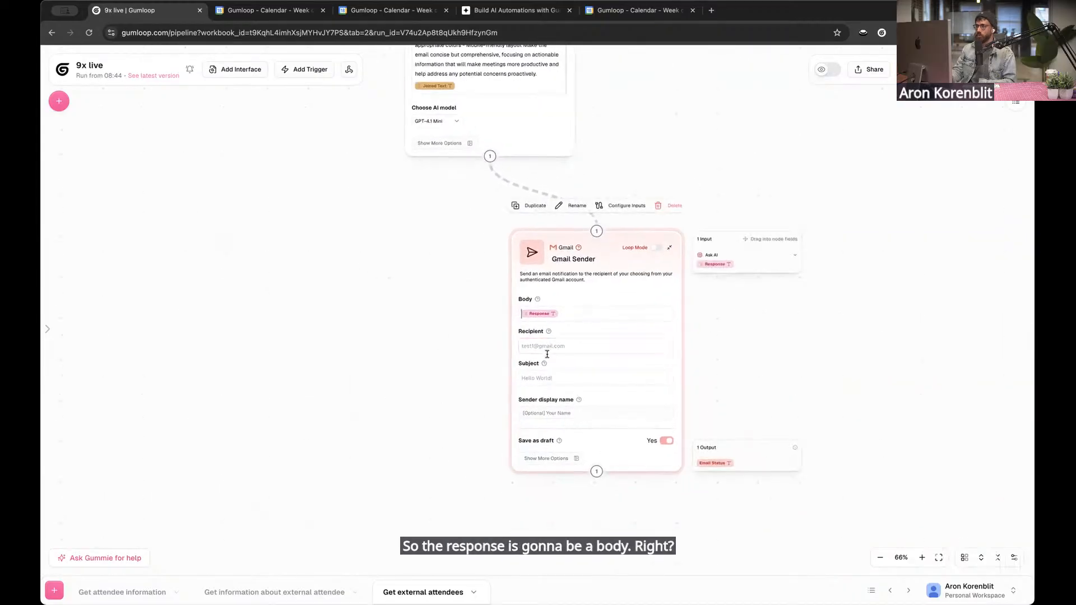
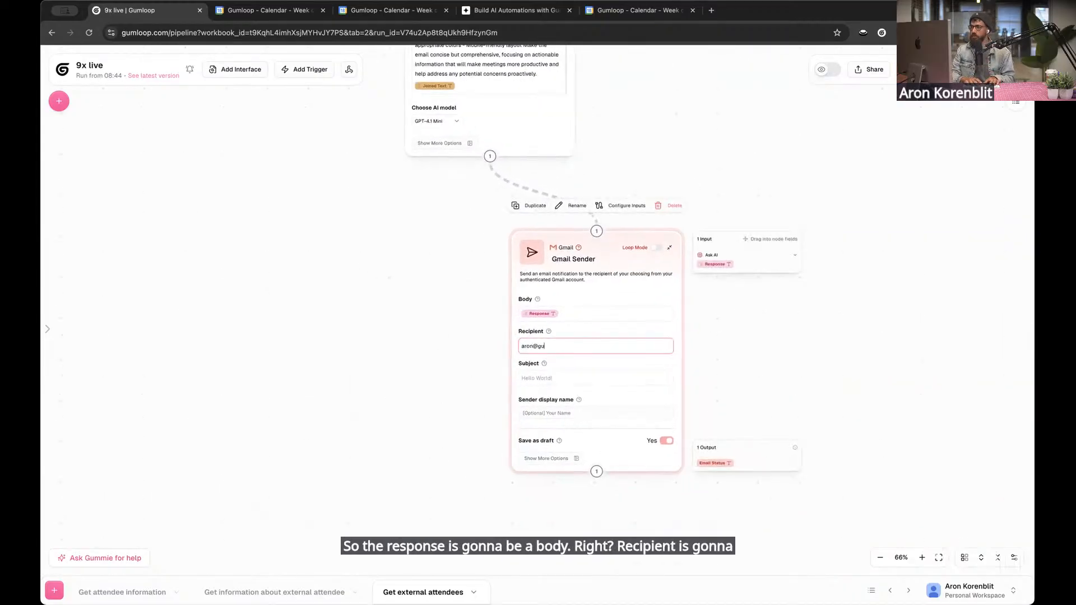
key("Tab")
type("Yo")
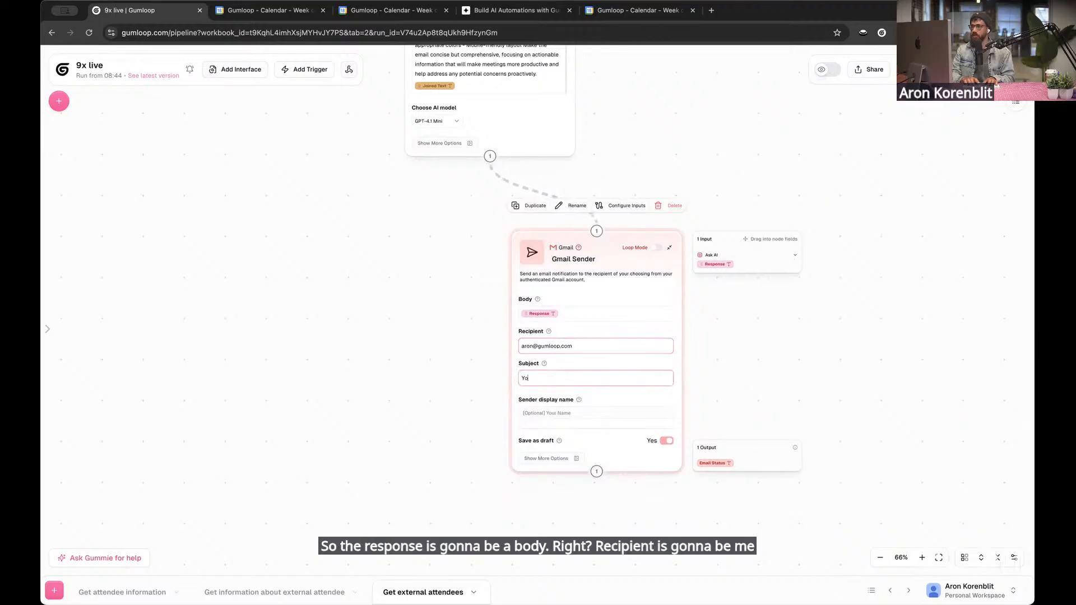
type("ur report for today")
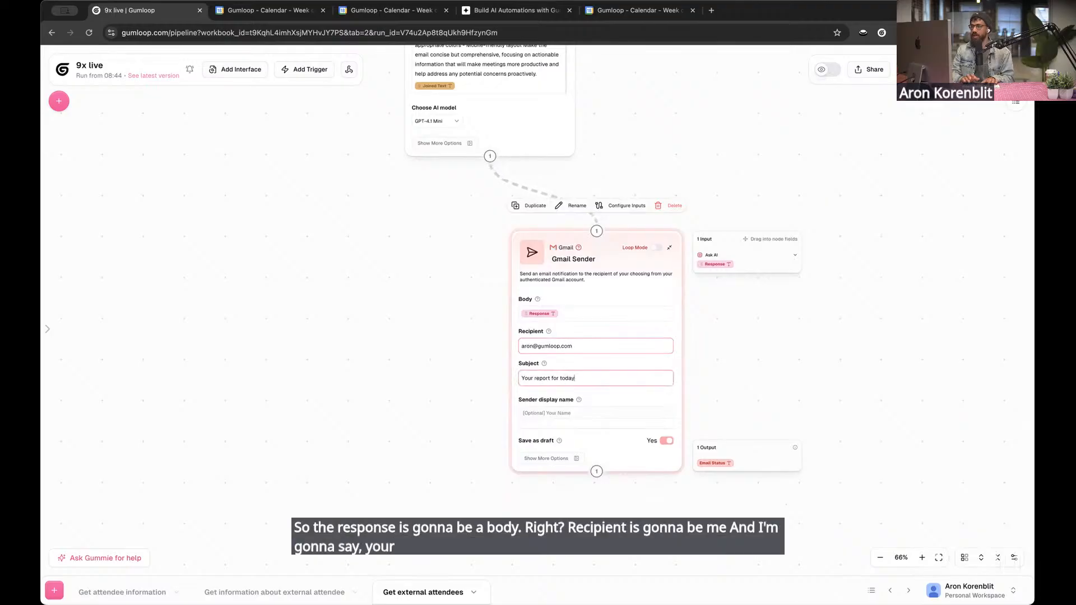
left_click(666, 441)
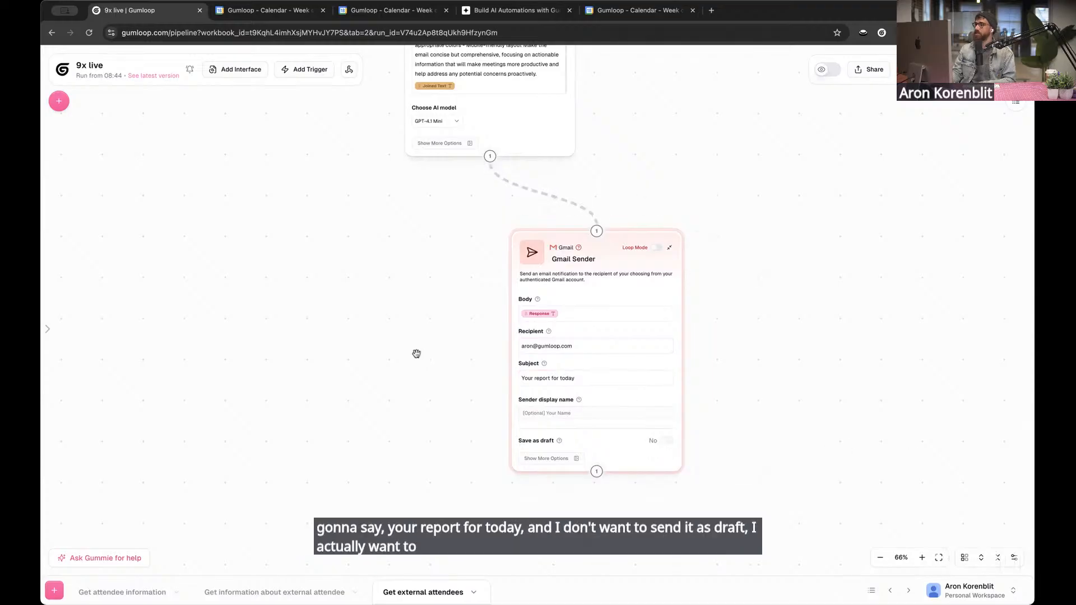
Review the whole flow from the external attendees node through the subflow, Join List Items and Ask AI to Gmail Sender
scroll(415, 353, "up", 2)
scroll(639, 216, "down", 1)
scroll(265, 364, "down", 3)
scroll(284, 276, "up", 10)
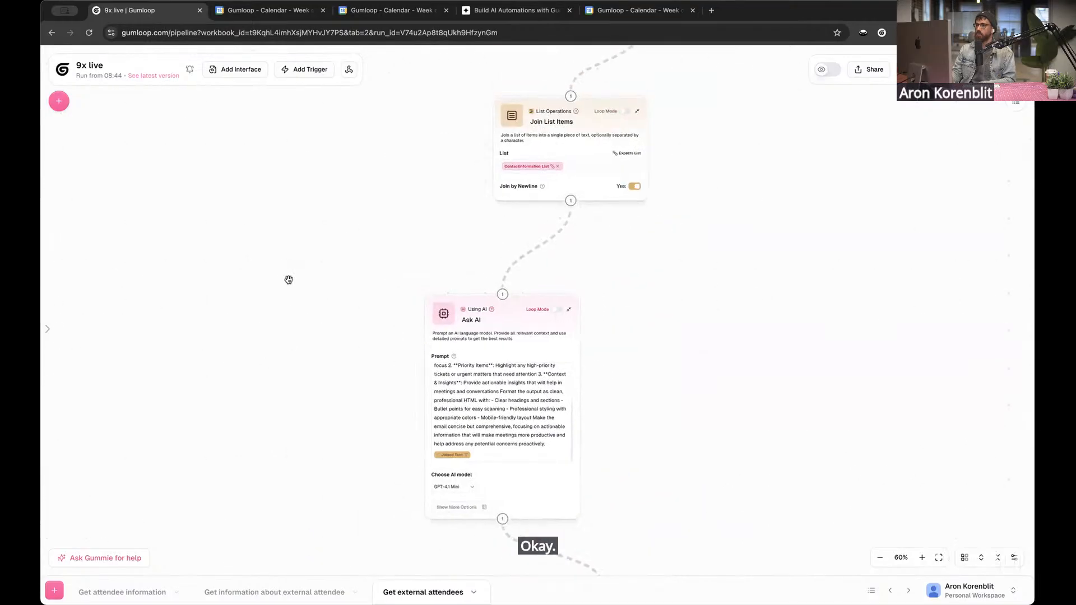
scroll(279, 333, "up", 3)
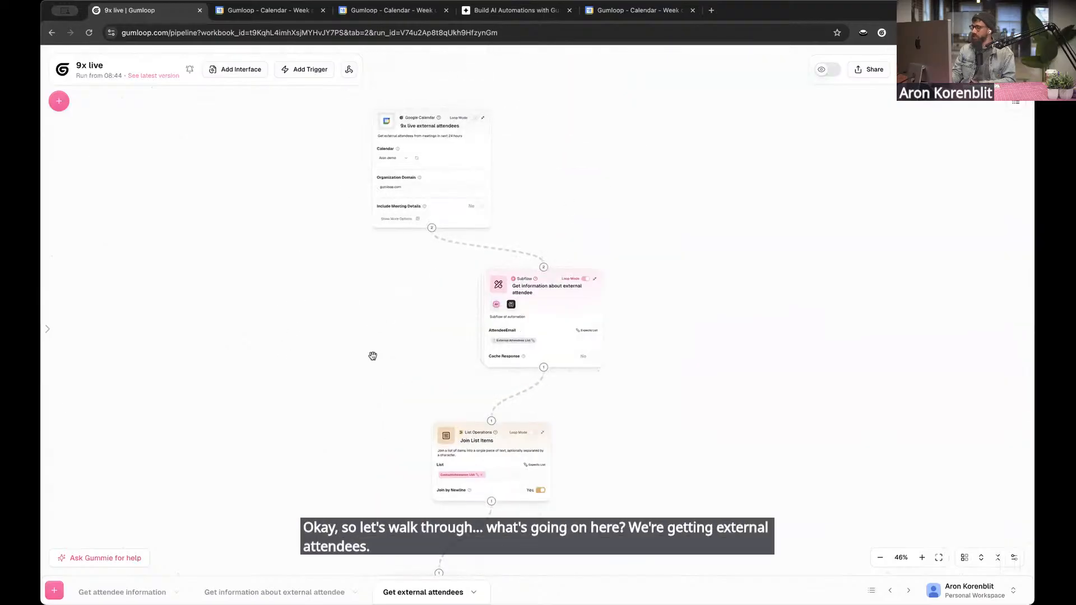
left_click_drag(372, 355, 363, 282)
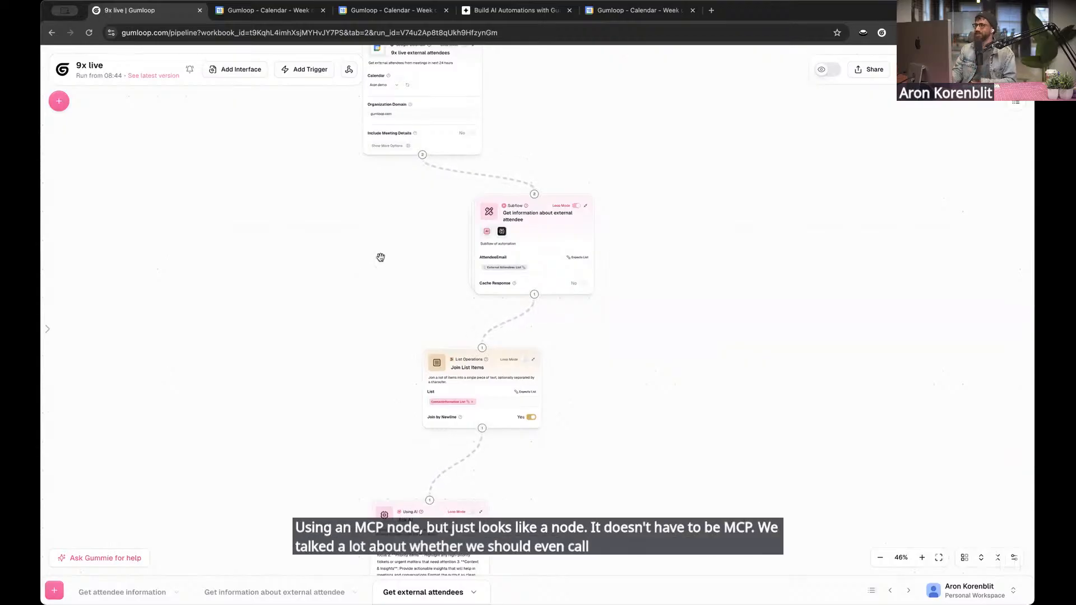
left_click_drag(380, 258, 376, 238)
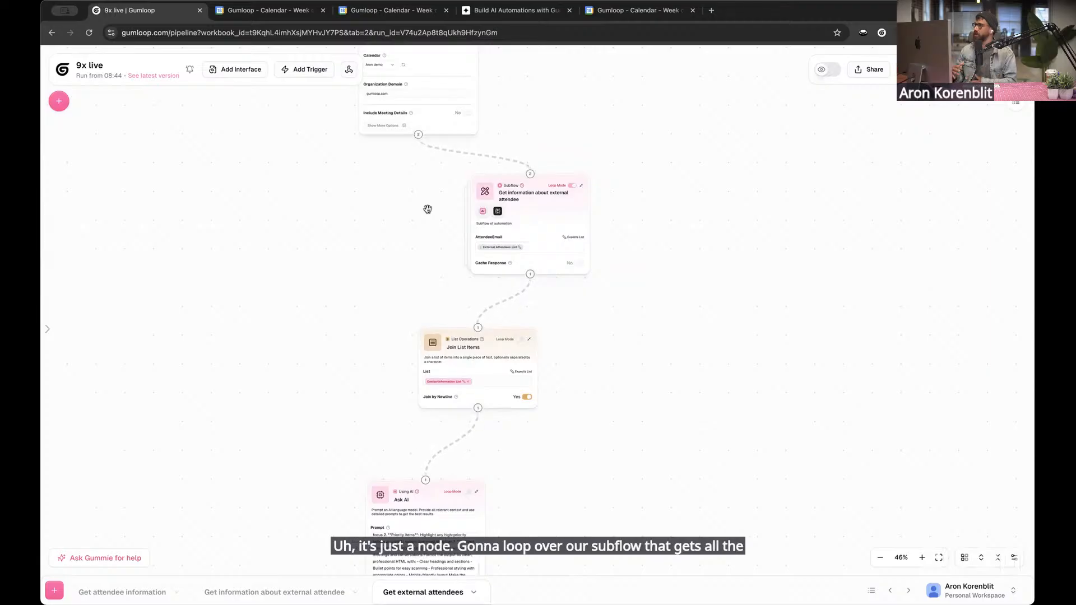
scroll(418, 258, "down", 3)
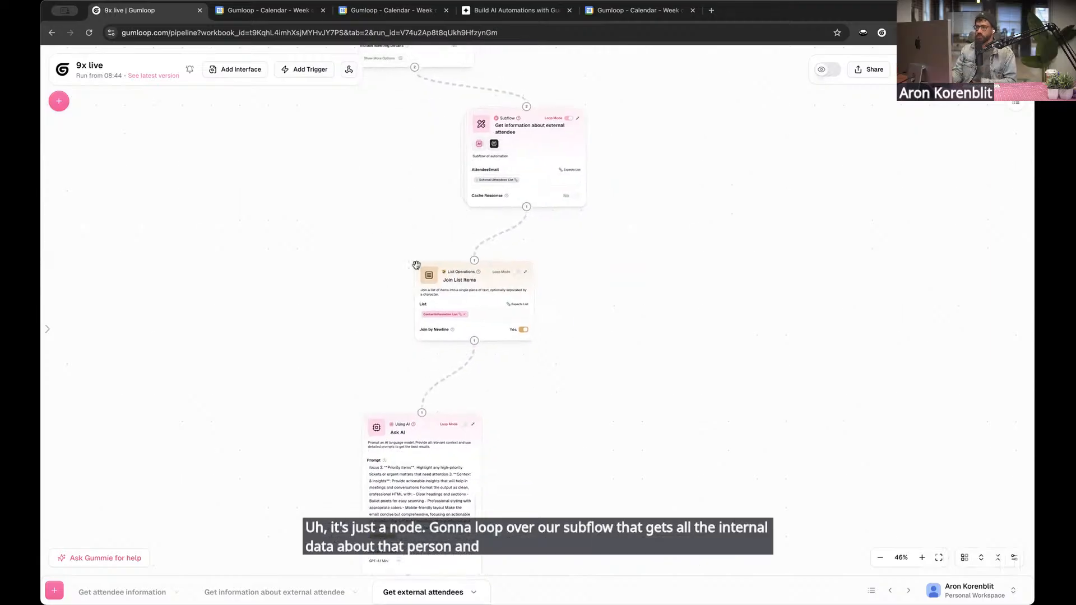
scroll(274, 341, "down", 10)
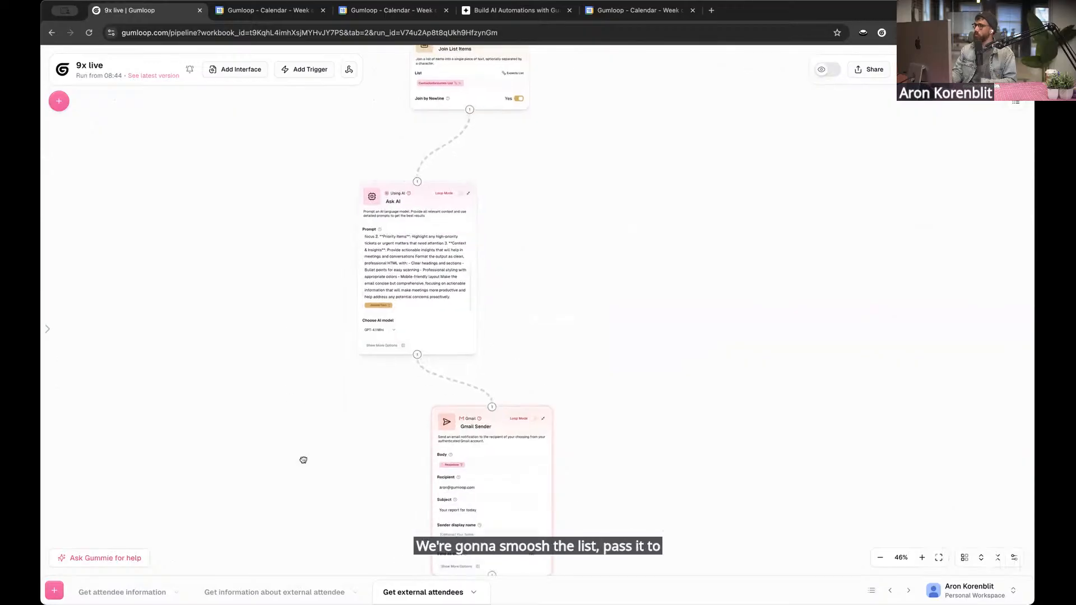
scroll(303, 461, "down", 6)
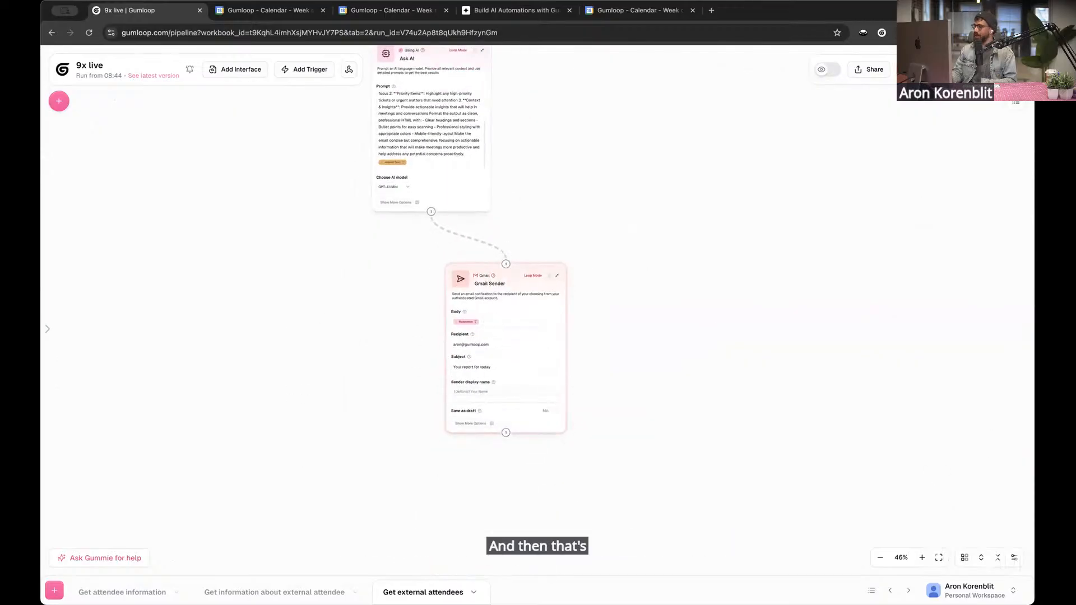
Resume the previous run from the Get information about external attendee subflow node
scroll(775, 387, "down", 1)
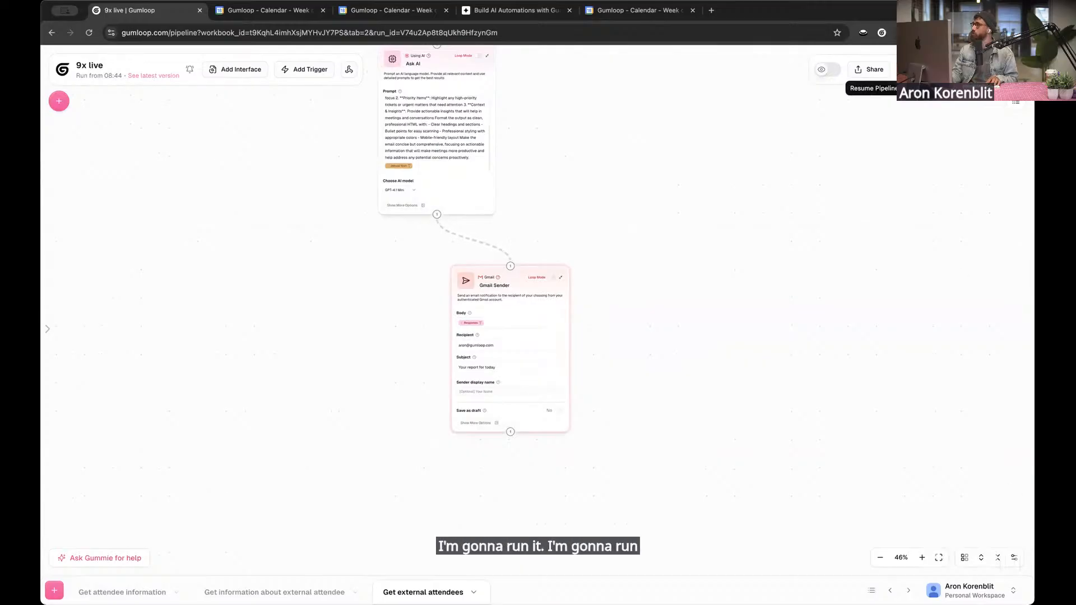
left_click(827, 69)
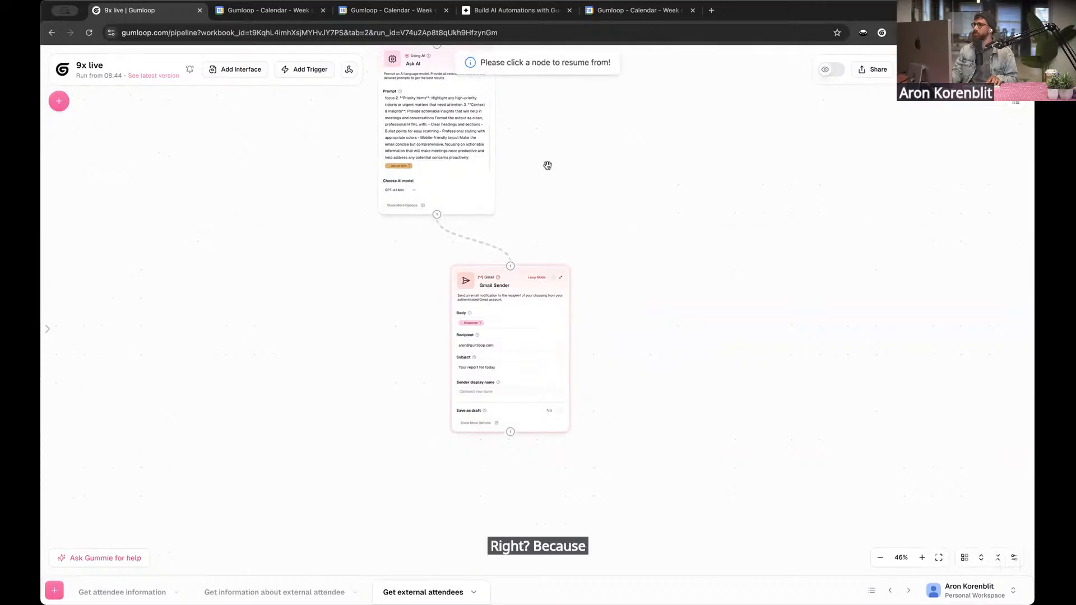
scroll(694, 281, "up", 10)
left_click_drag(734, 324, 742, 351)
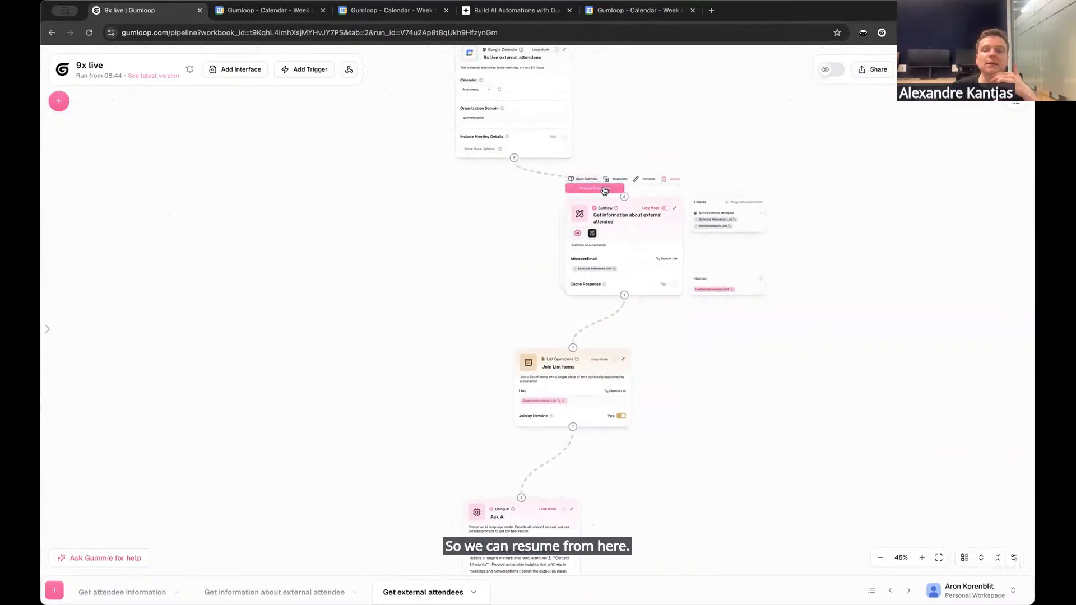
scroll(872, 190, "up", 3)
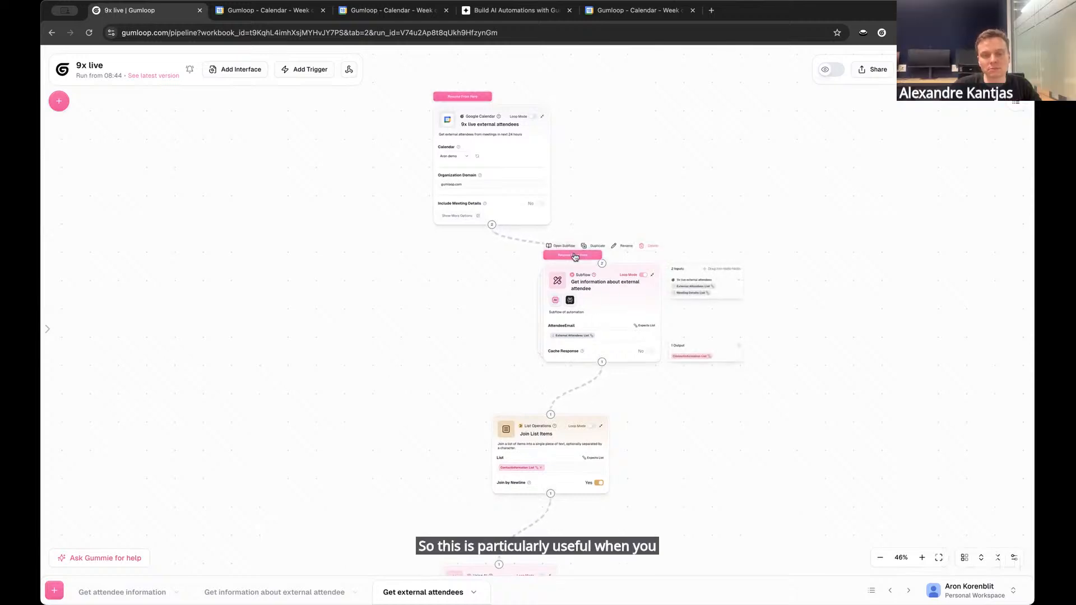
scroll(487, 464, "down", 3)
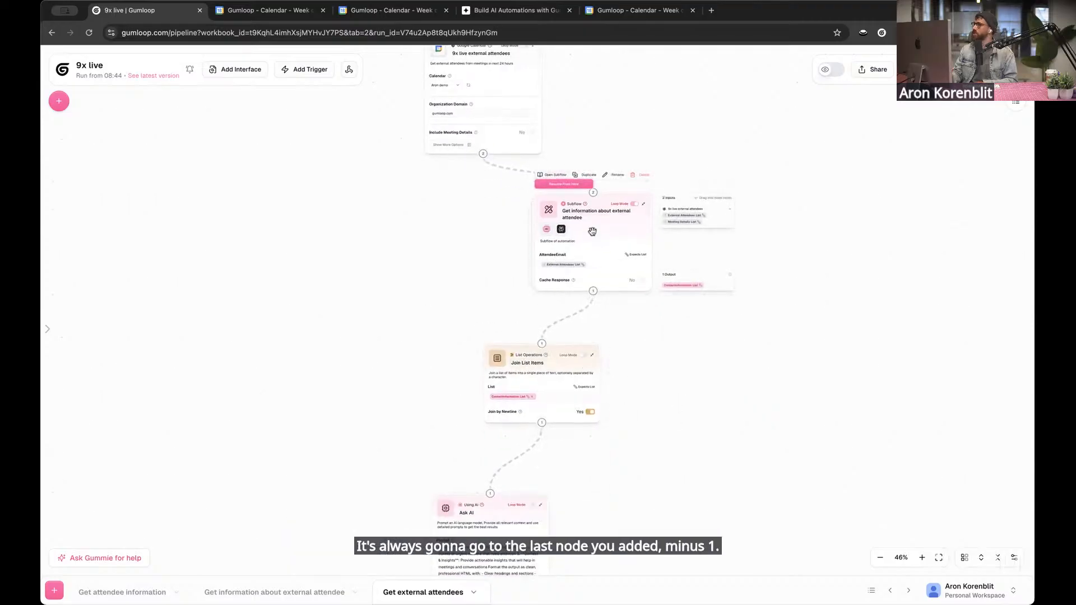
scroll(380, 250, "down", 1)
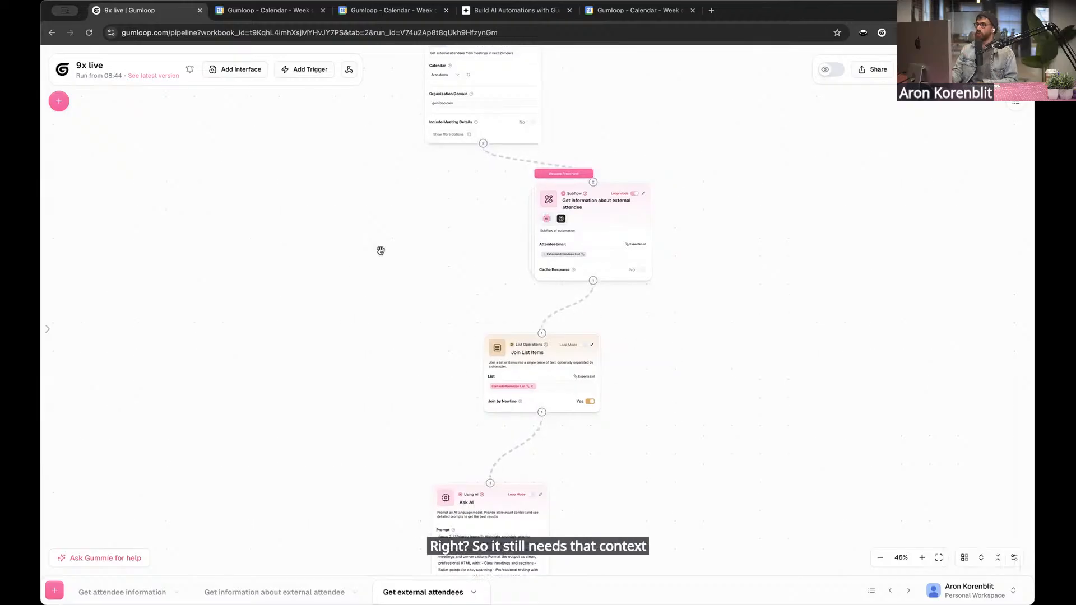
scroll(381, 251, "down", 2)
scroll(480, 418, "down", 4)
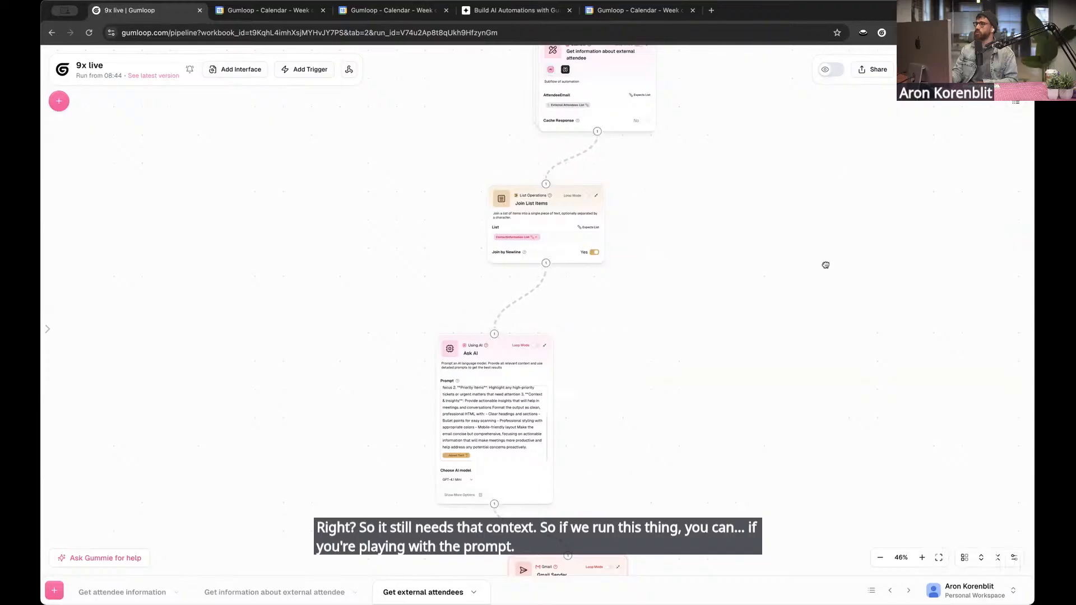
left_click_drag(825, 265, 791, 386)
left_click(554, 145)
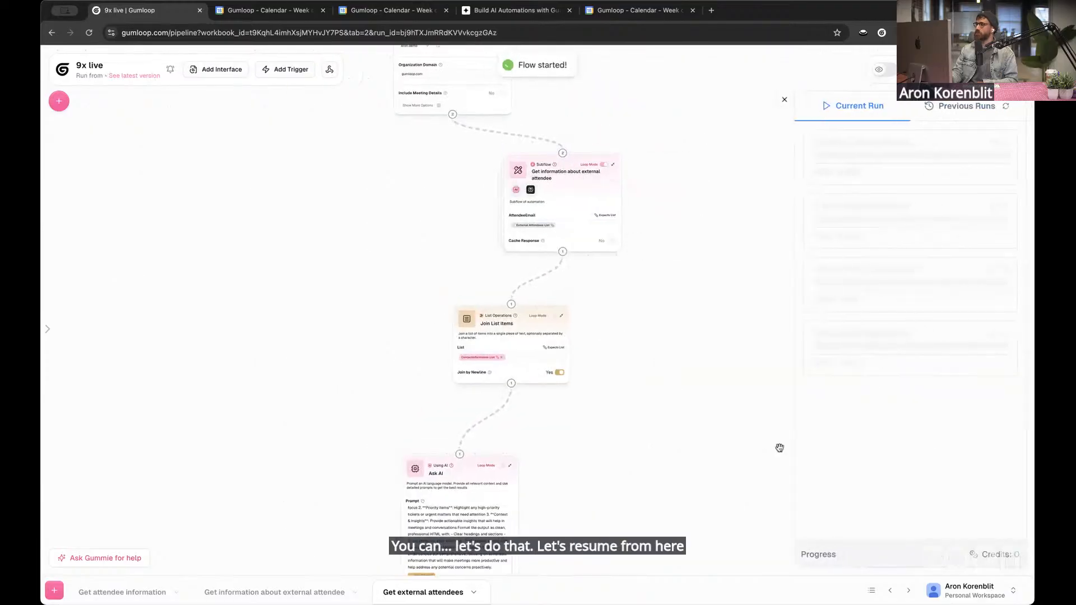
Switch the Ask AI node's model to GPT-4.1 and move the Gmail Sender node closer beneath it
scroll(556, 481, "down", 8)
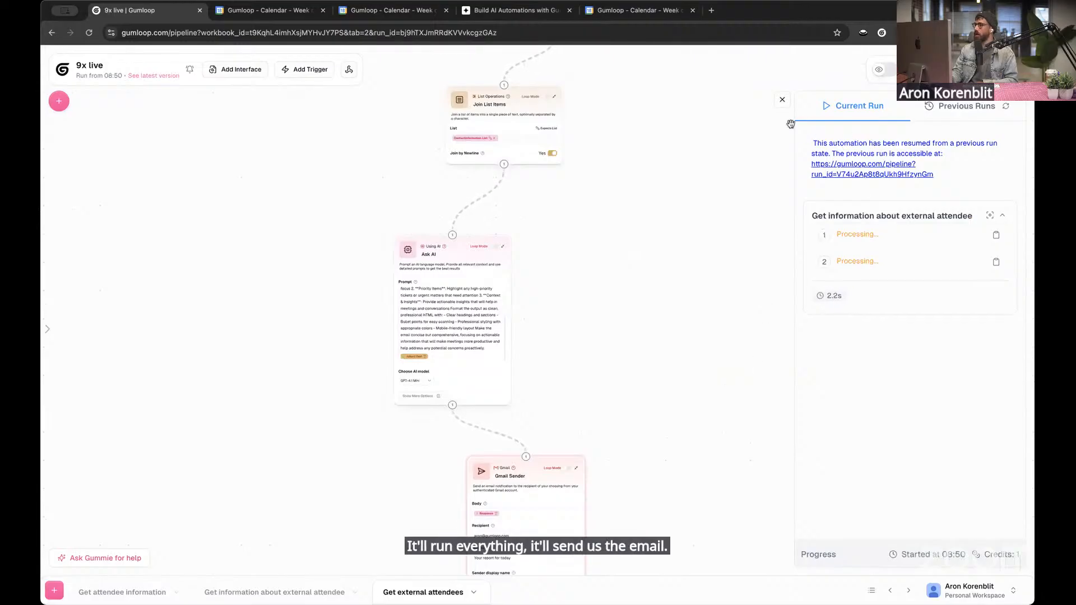
scroll(597, 253, "up", 1)
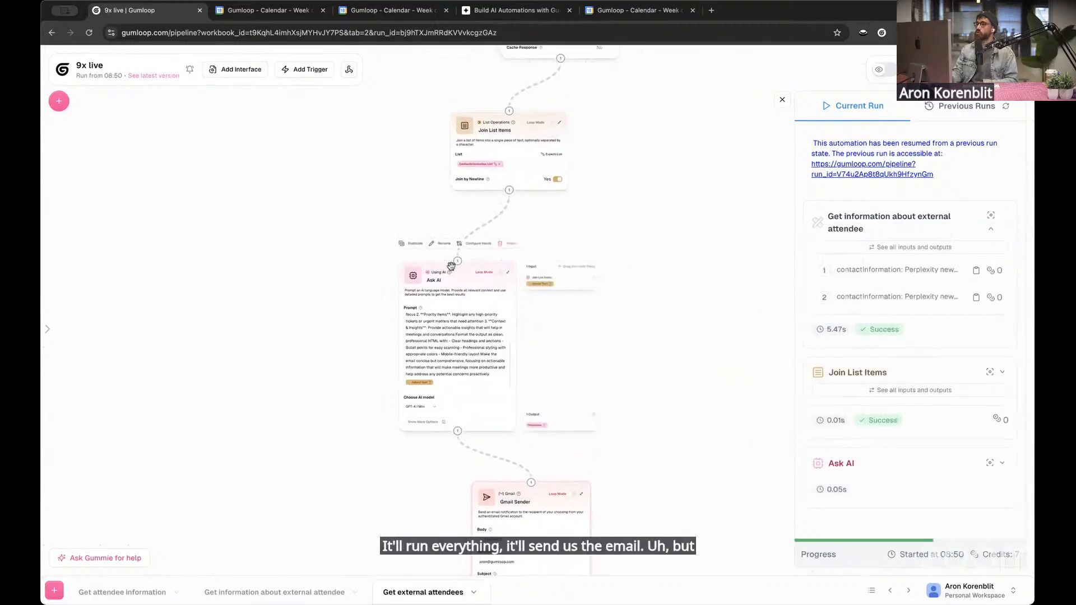
scroll(288, 306, "down", 2)
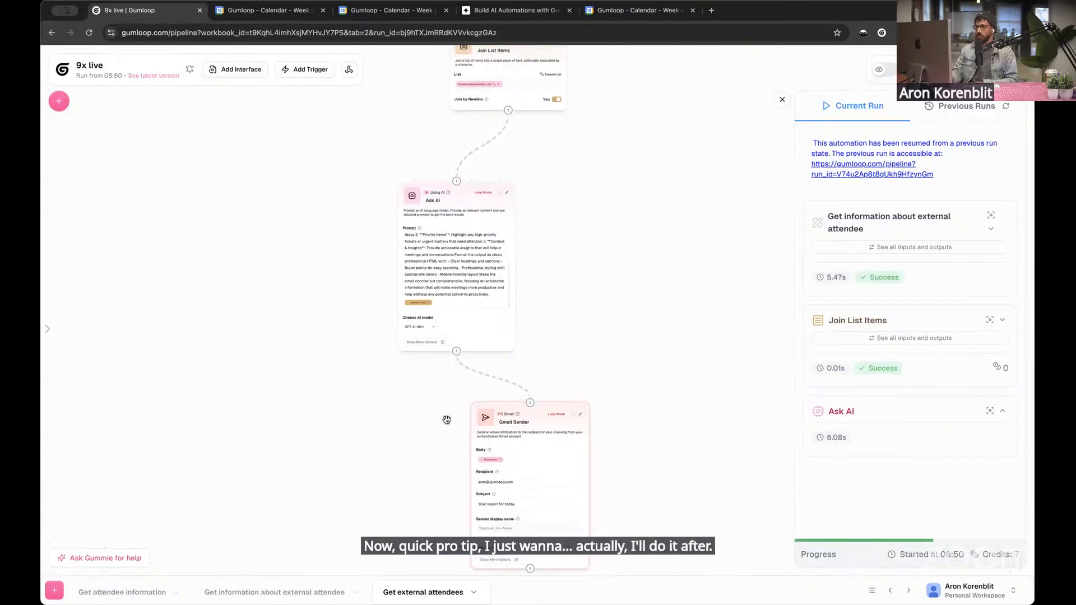
scroll(447, 417, "up", 3)
left_click(427, 295)
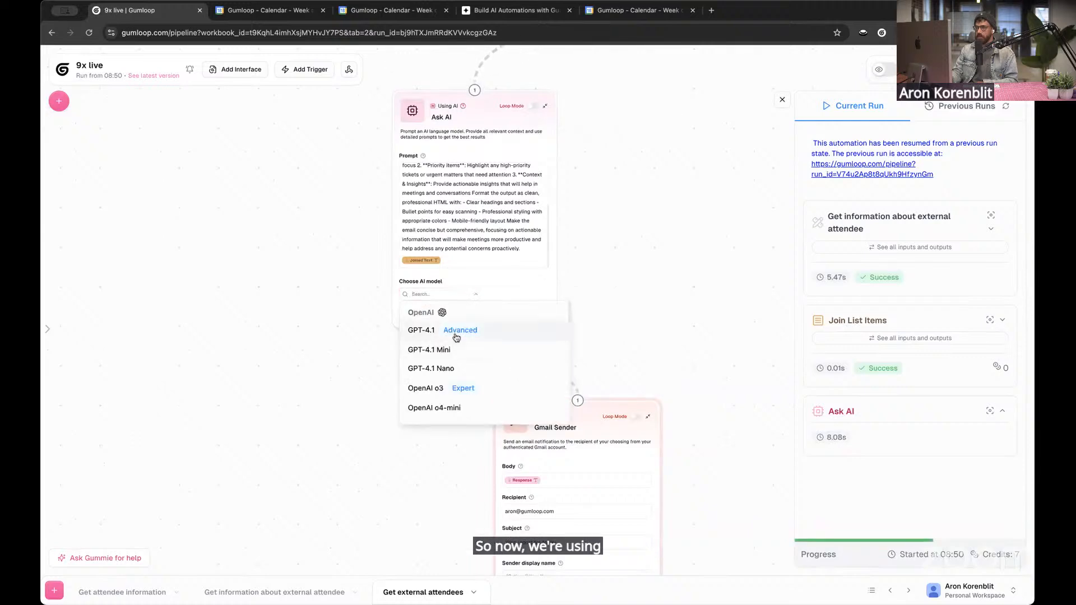
left_click(456, 337)
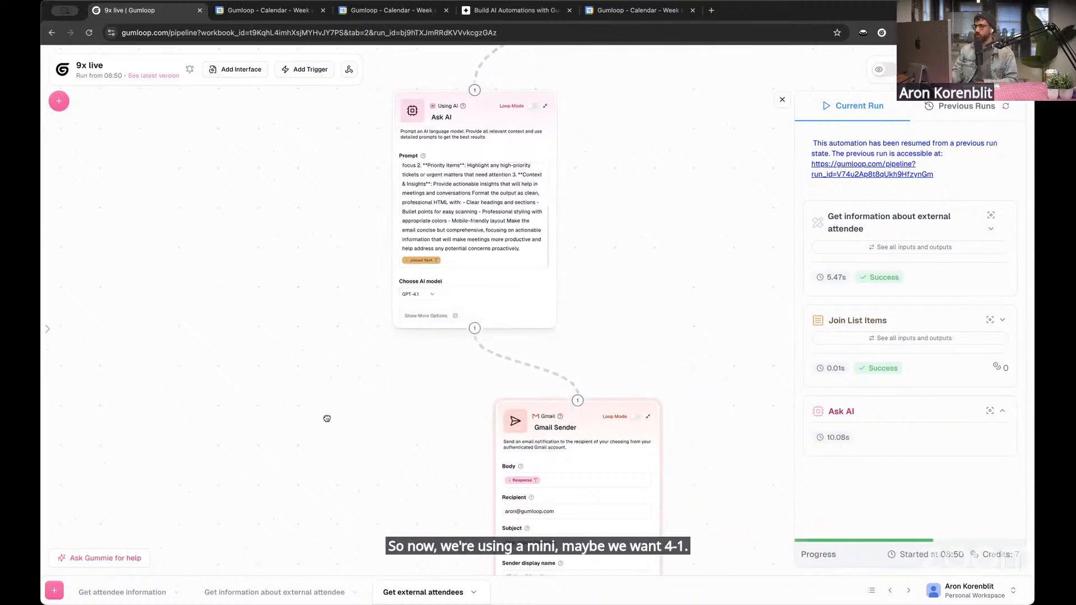
scroll(379, 390, "down", 1)
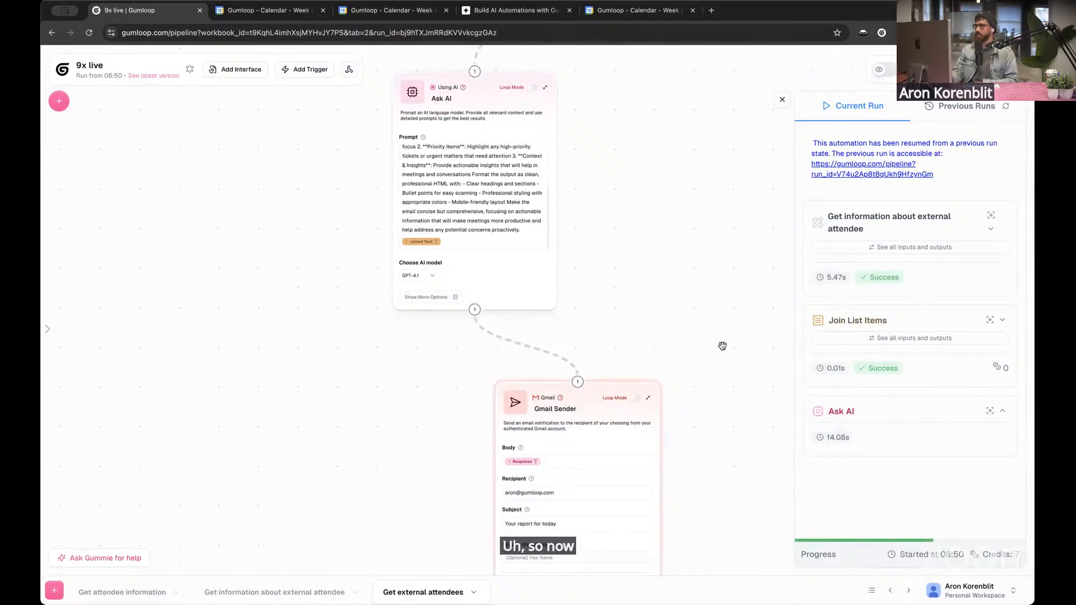
scroll(544, 335, "down", 5)
left_click(615, 312)
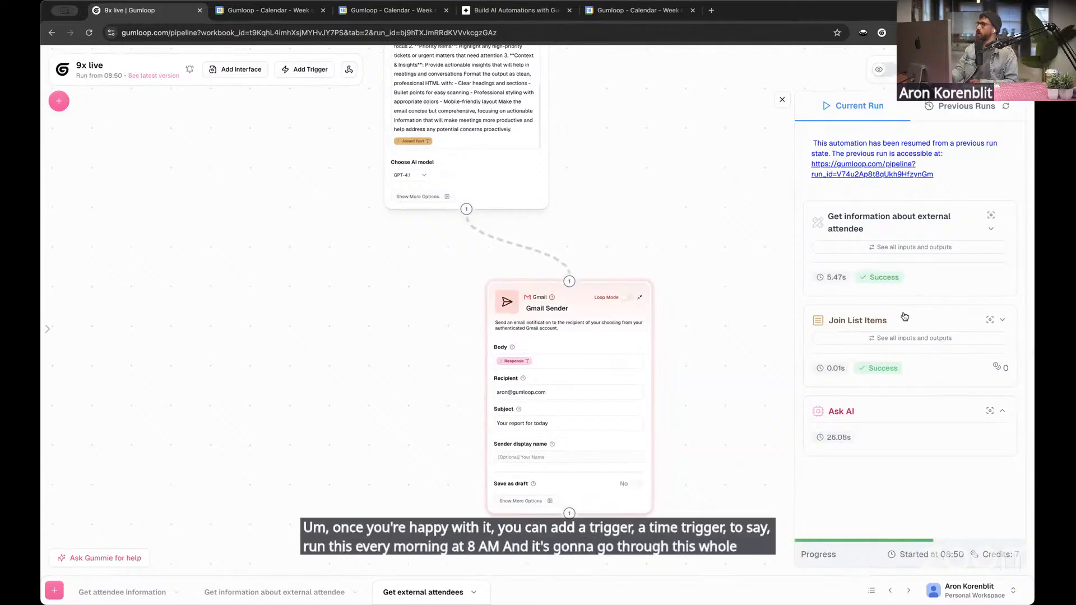
mouse_move(517, 315)
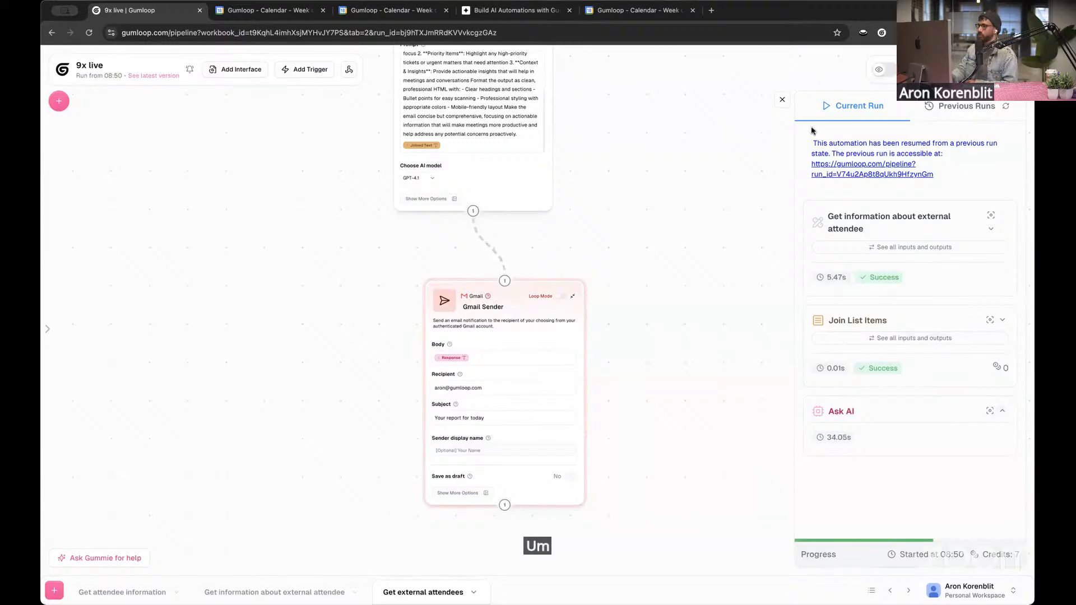
Close the run details, collapse all nodes of the Get external attendees flow and auto-format its layout
left_click(782, 99)
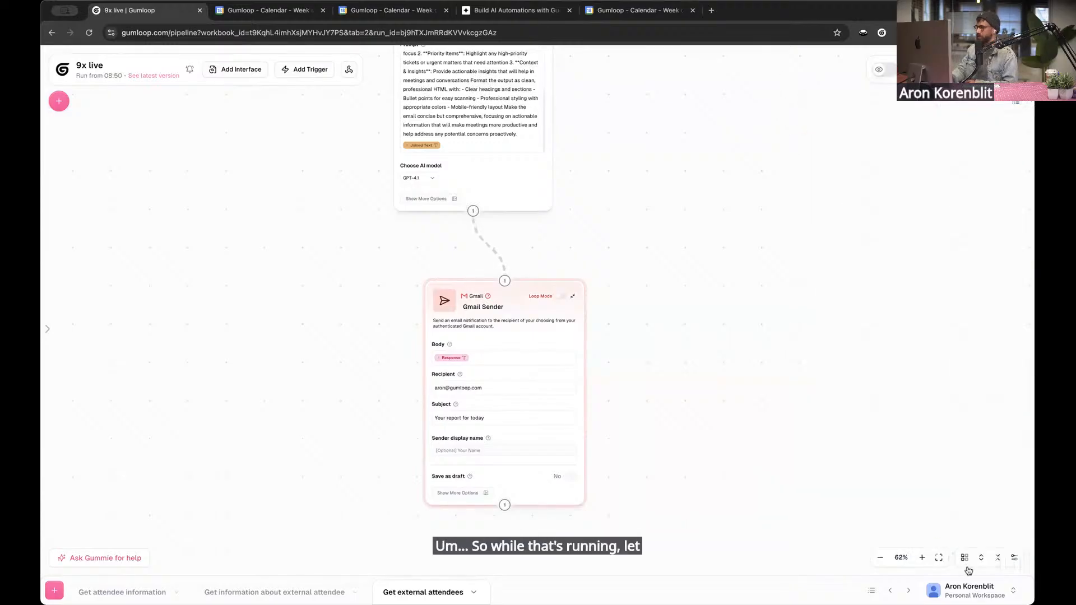
left_click(965, 558)
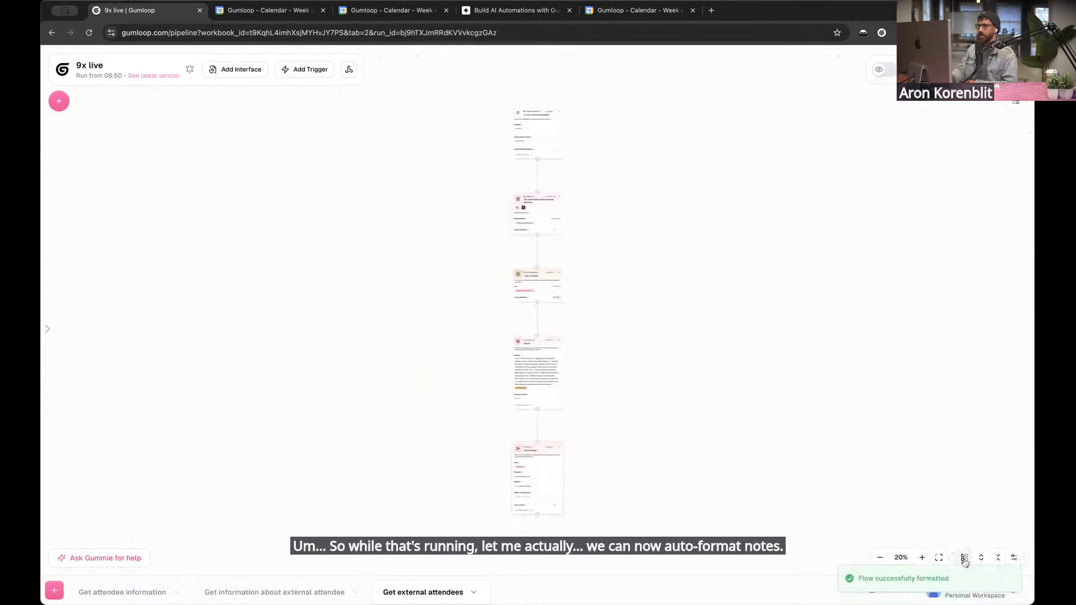
left_click(998, 558)
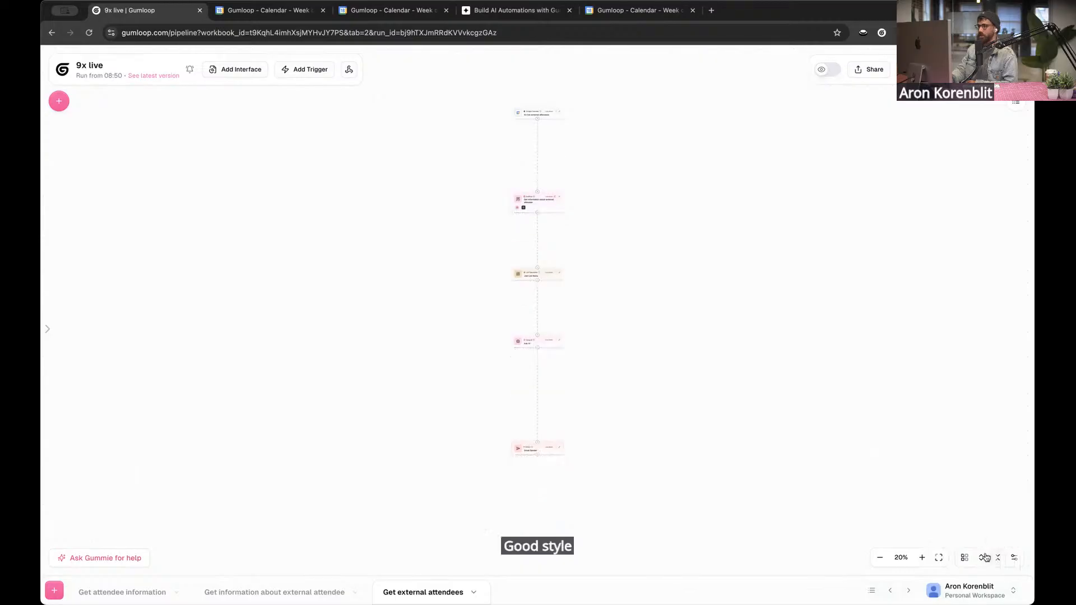
left_click(964, 559)
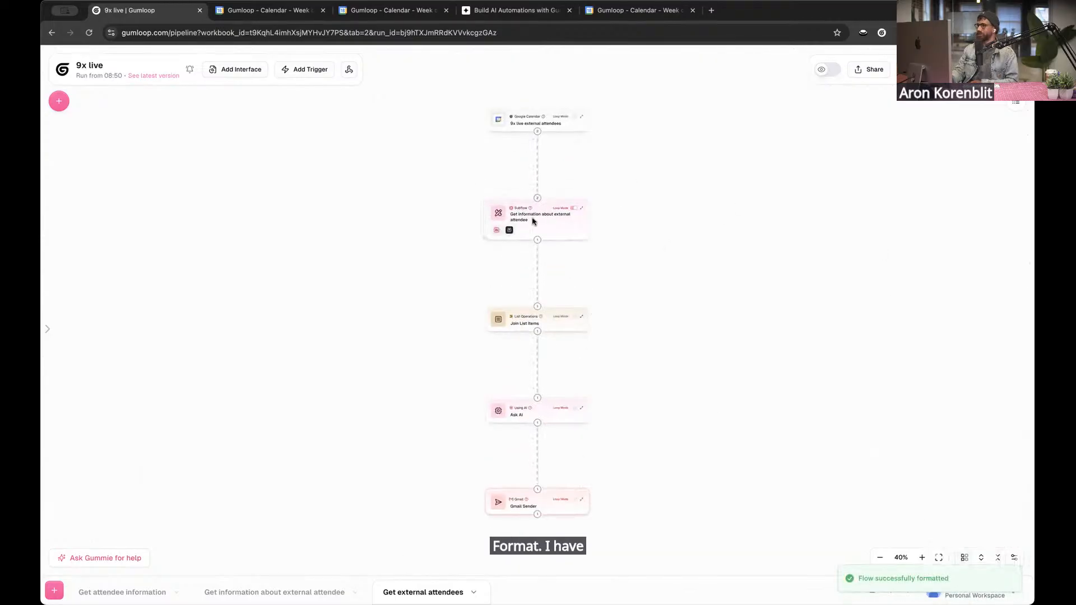
Auto-format the Get information about external attendee subflow and collapse all its nodes
left_click(289, 589)
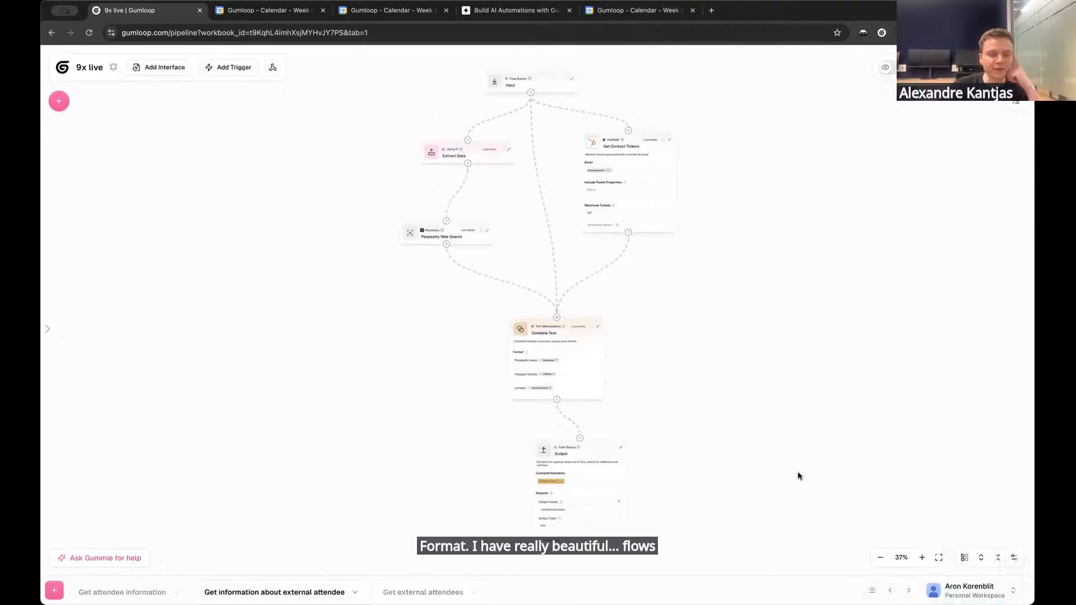
left_click(966, 558)
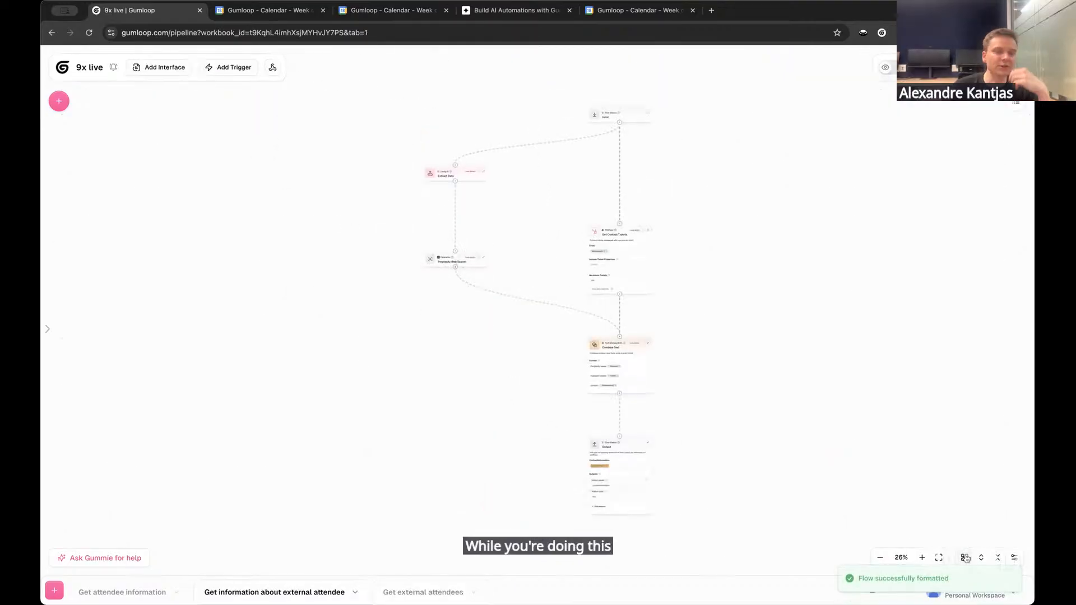
left_click(982, 560)
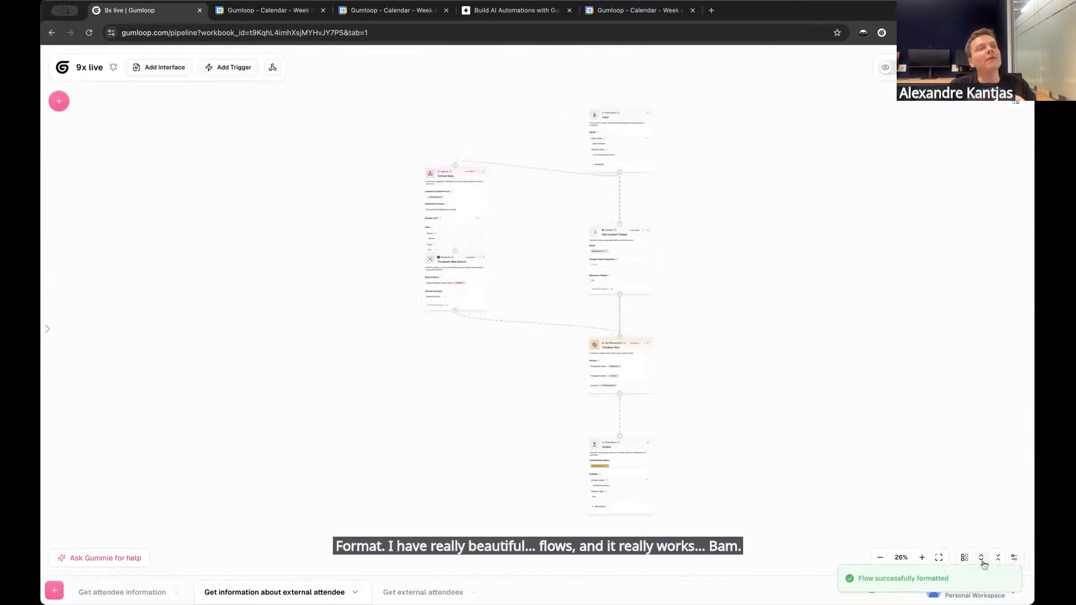
left_click(997, 559)
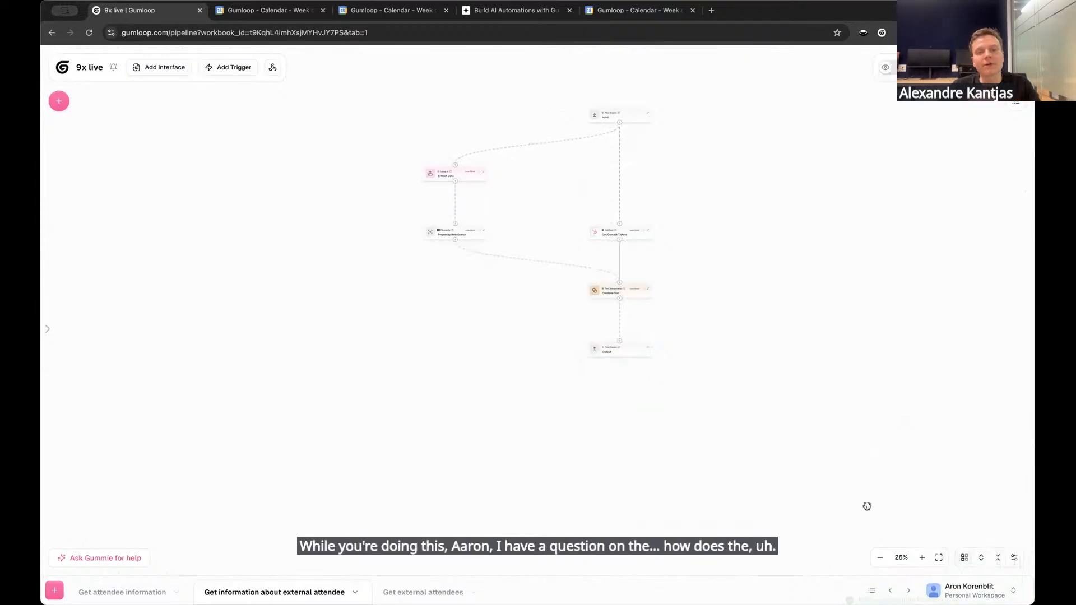
Return to the Get external attendees flow, then switch to Gmail and check the body of the "Your report for today" email
left_click(415, 593)
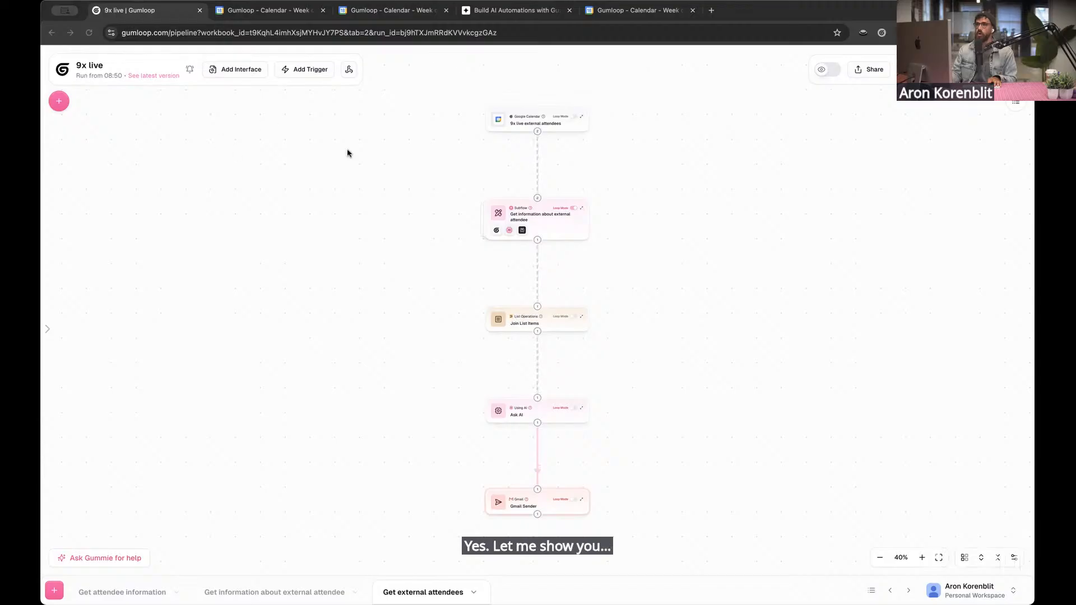
left_click_drag(751, 88, 725, 9)
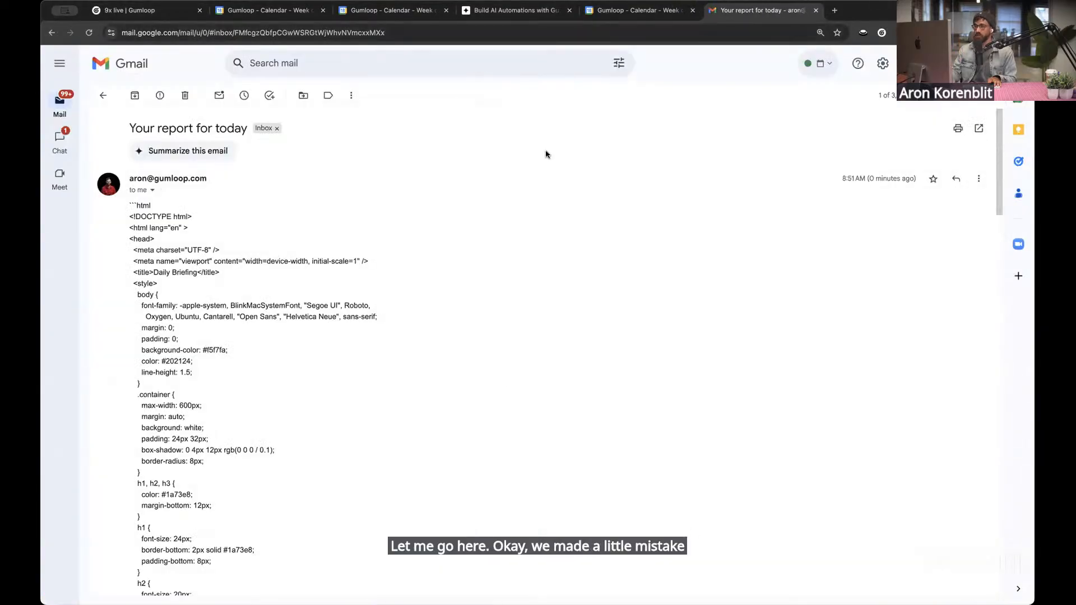
scroll(303, 259, "down", 1)
scroll(240, 413, "down", 6)
left_click_drag(130, 152, 242, 408)
scroll(241, 413, "down", 9)
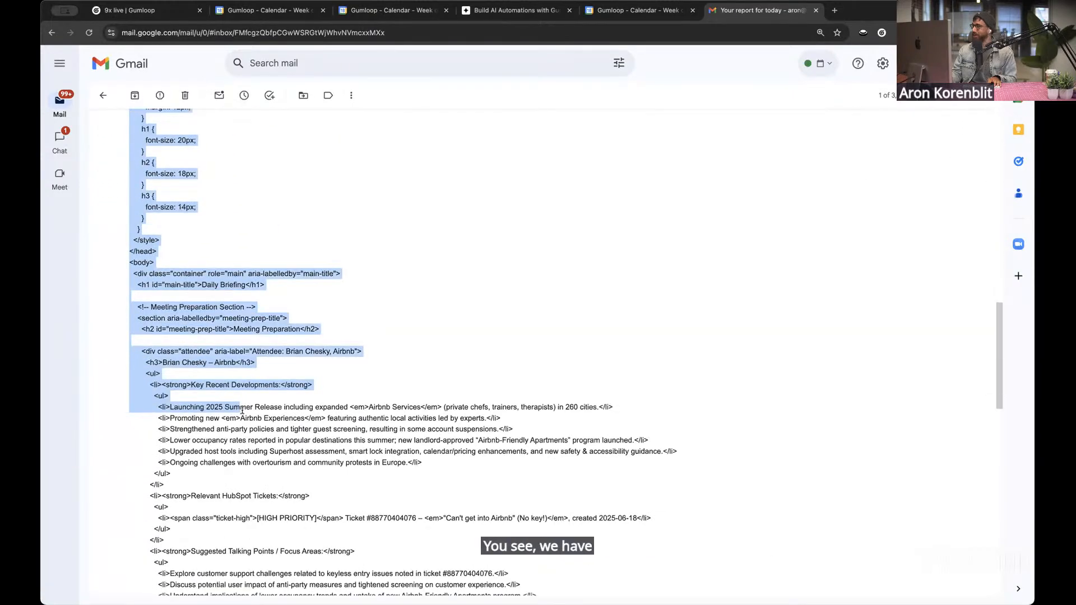
Switch back to Gumloop, turn on Send as html in the Gmail Sender node and resume the run from that node
left_click(158, 13)
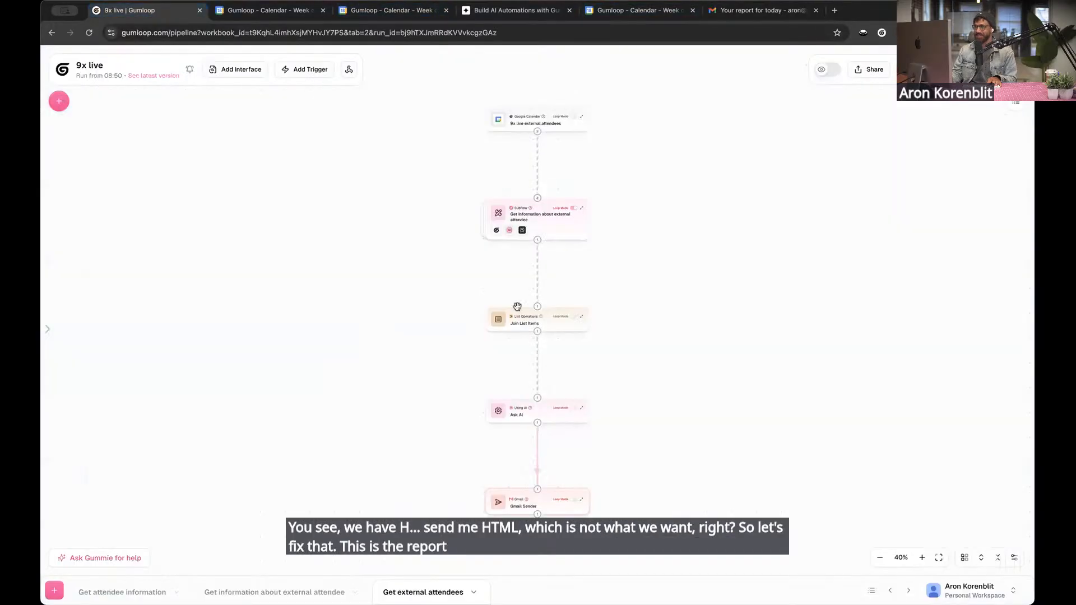
scroll(553, 459, "up", 3)
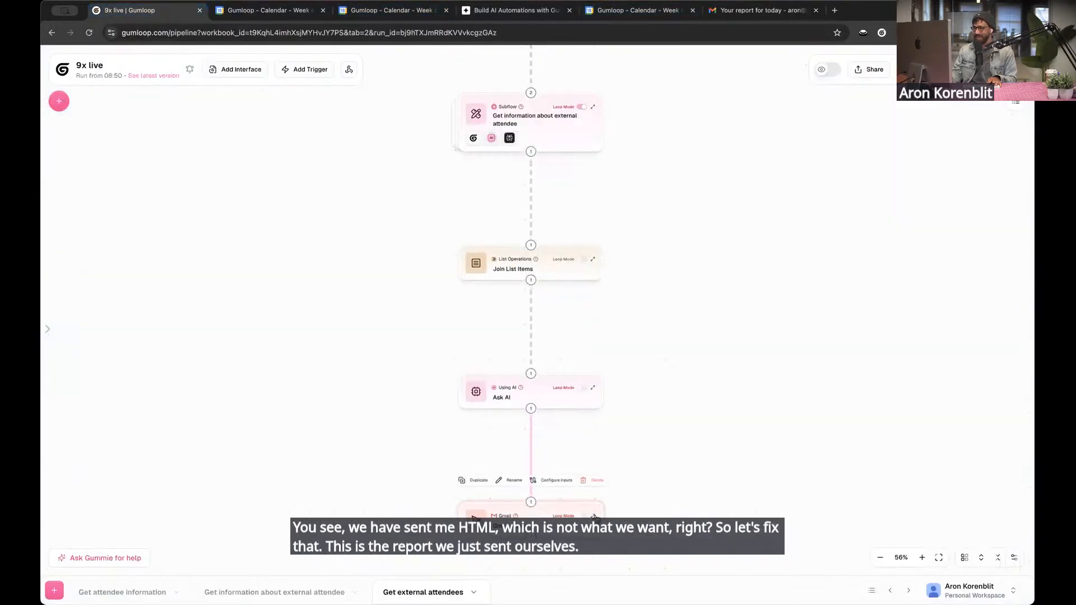
left_click(595, 517)
left_click(543, 478)
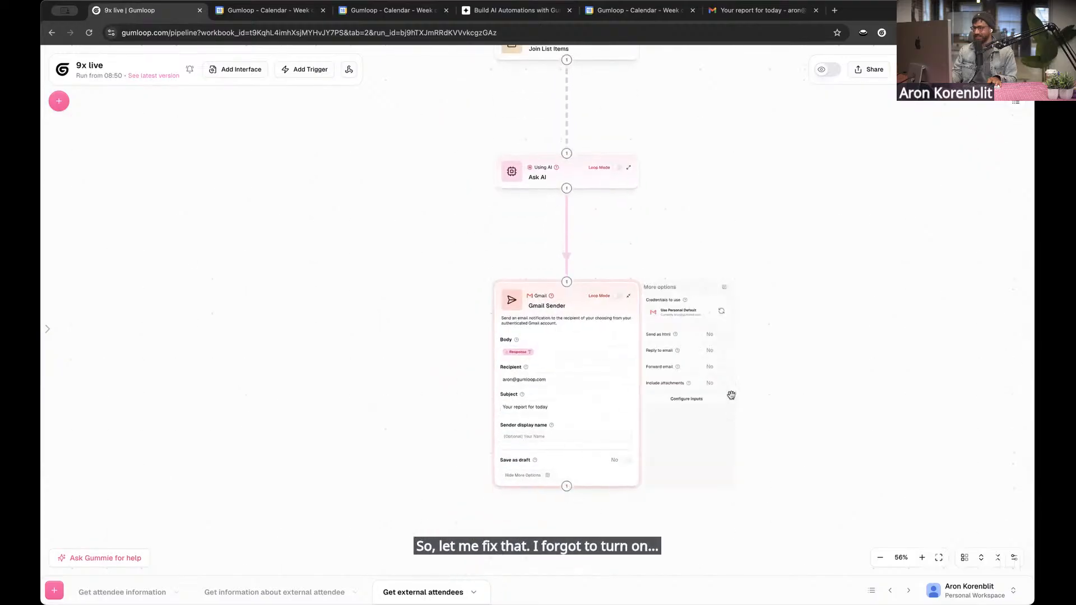
left_click(523, 475)
left_click(942, 70)
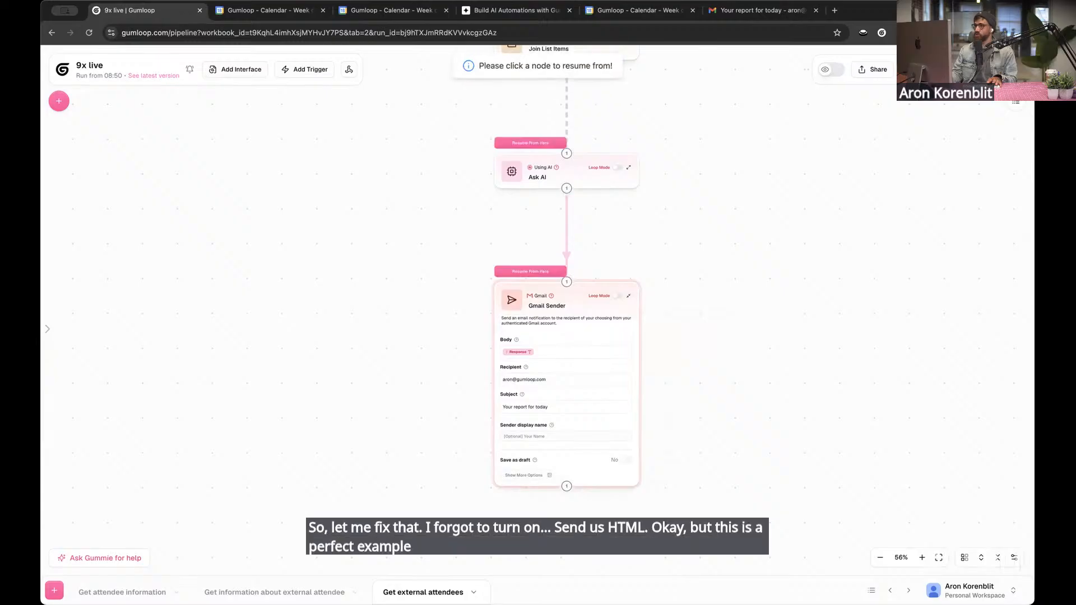
left_click(524, 272)
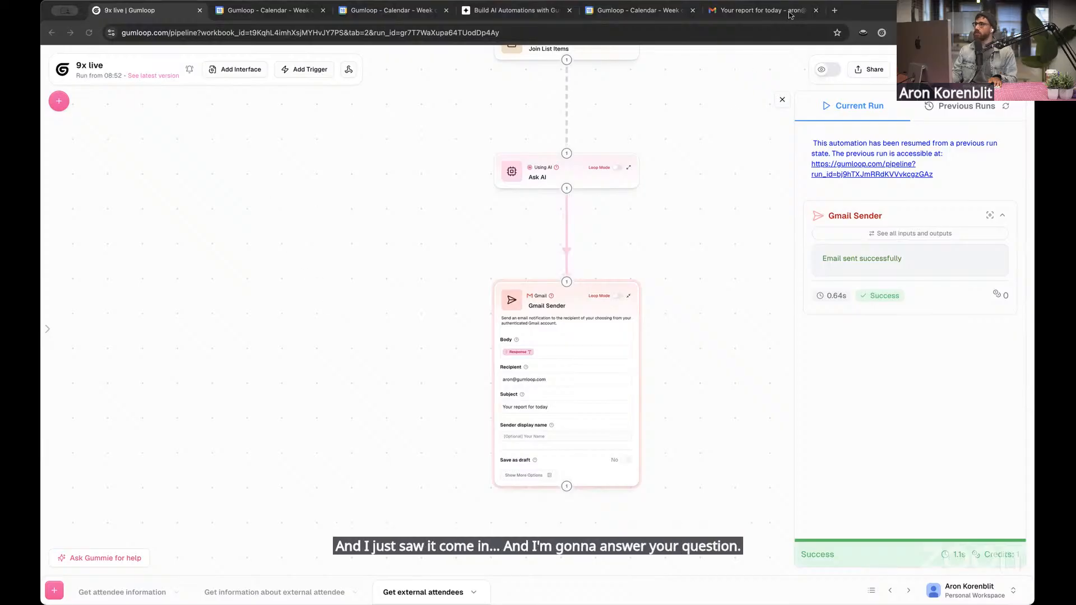
Switch to Gmail and read through the resent "Your report for today" email with its meeting preparation and priority items
left_click(765, 10)
scroll(166, 244, "down", 1)
scroll(166, 244, "down", 2)
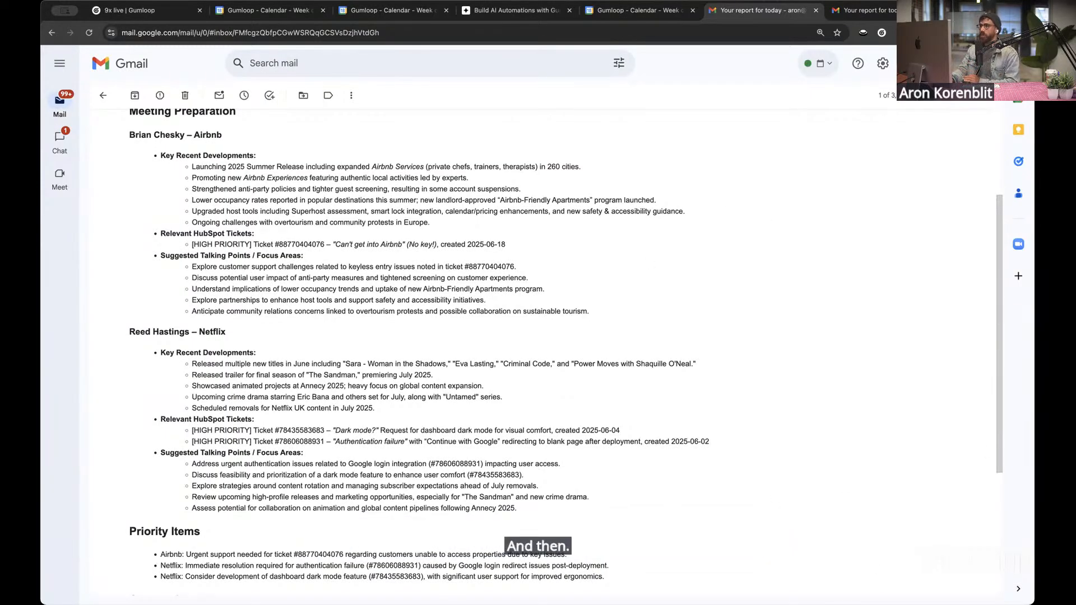
Switch back to Gumloop and open the Get information about external attendee subflow
left_click(156, 17)
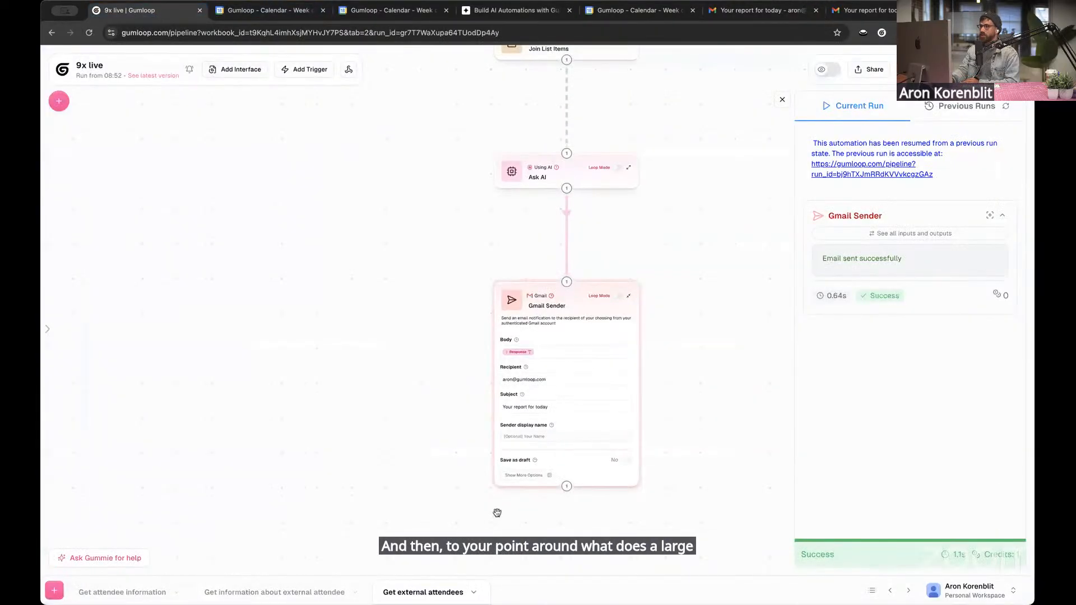
left_click(314, 592)
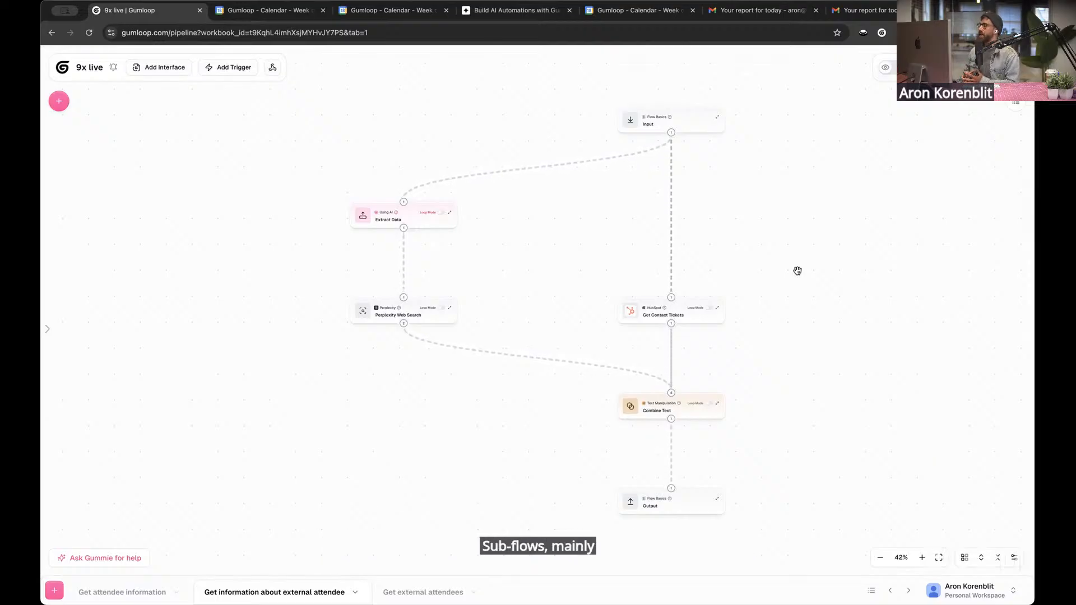
Expand the Input and Output nodes of the subflow to examine their input and output definitions
left_click(717, 118)
scroll(812, 435, "down", 3)
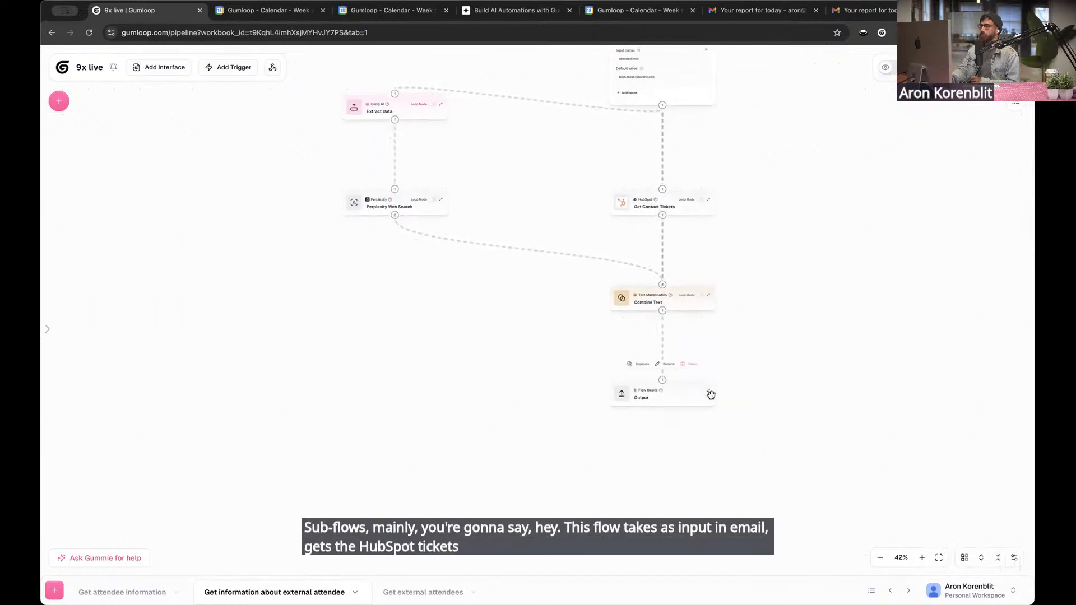
left_click(709, 391)
scroll(681, 505, "up", 3)
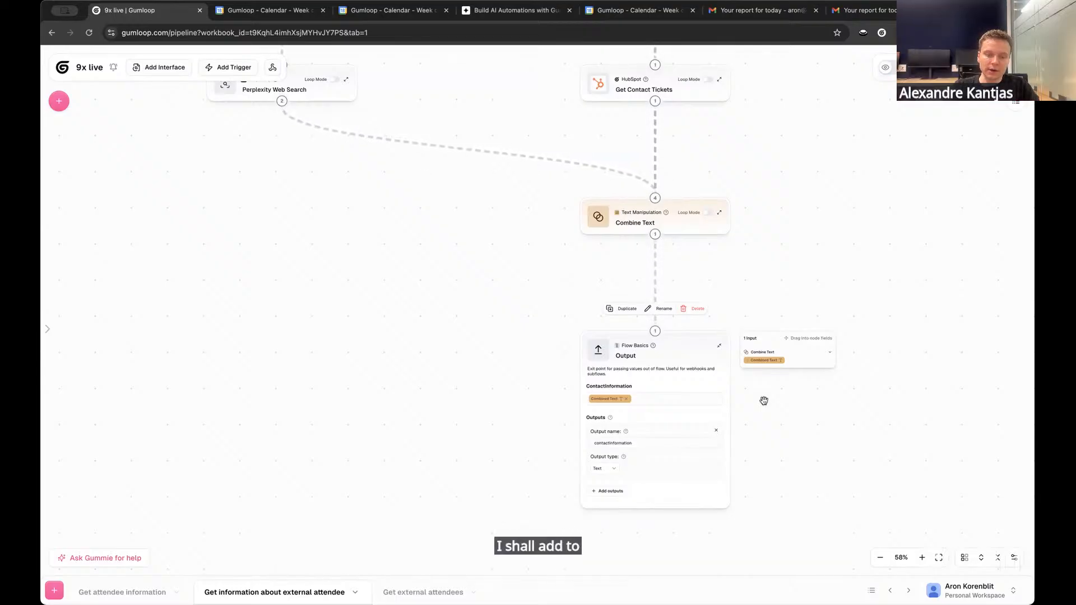
left_click(877, 203)
scroll(877, 203, "down", 1)
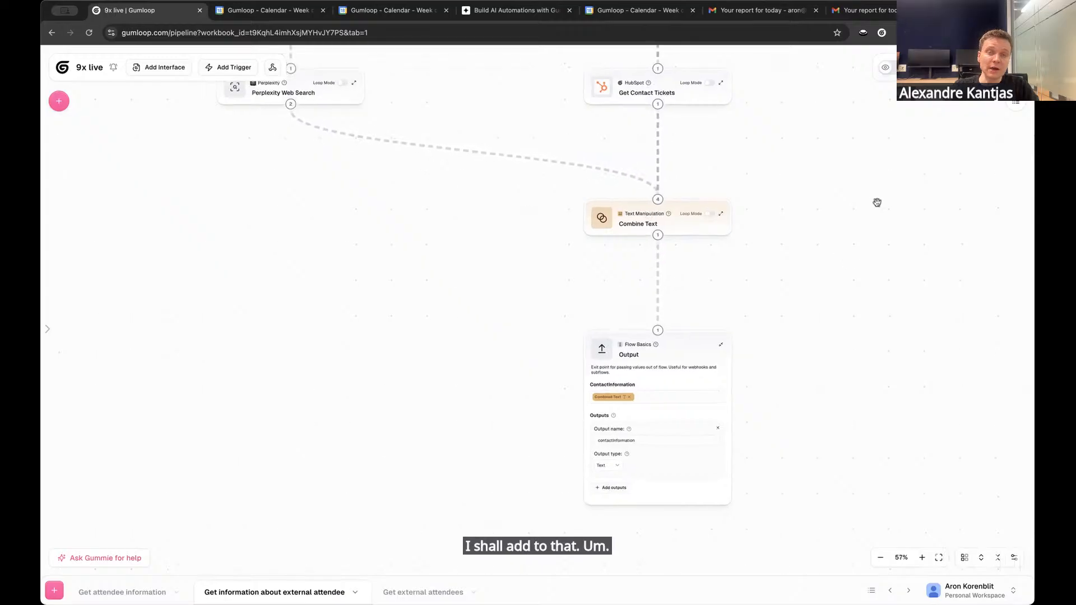
scroll(806, 349, "down", 1)
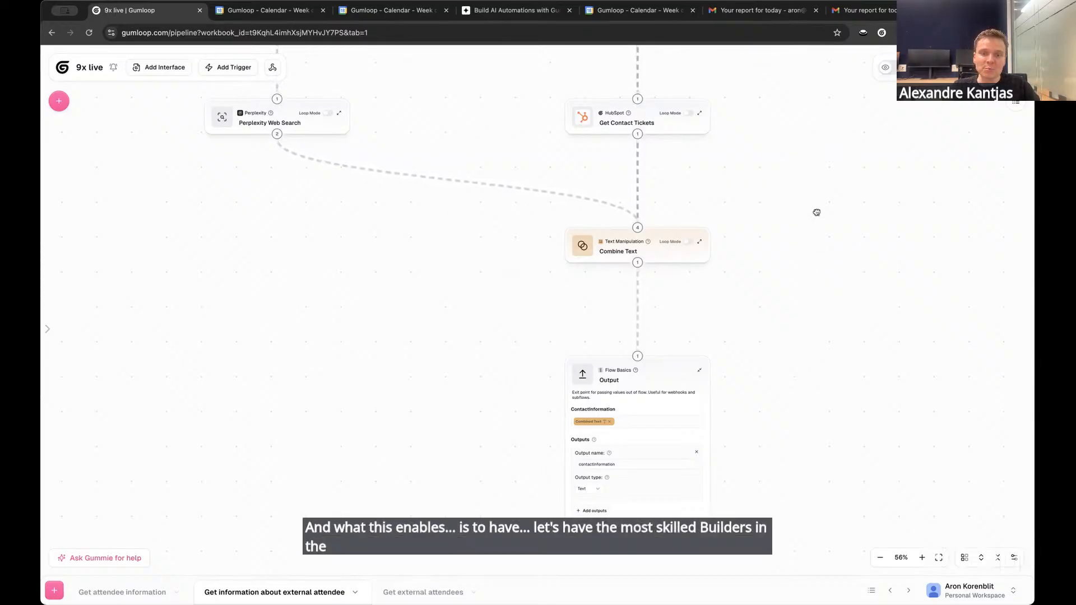
scroll(818, 263, "up", 3)
scroll(766, 238, "up", 5)
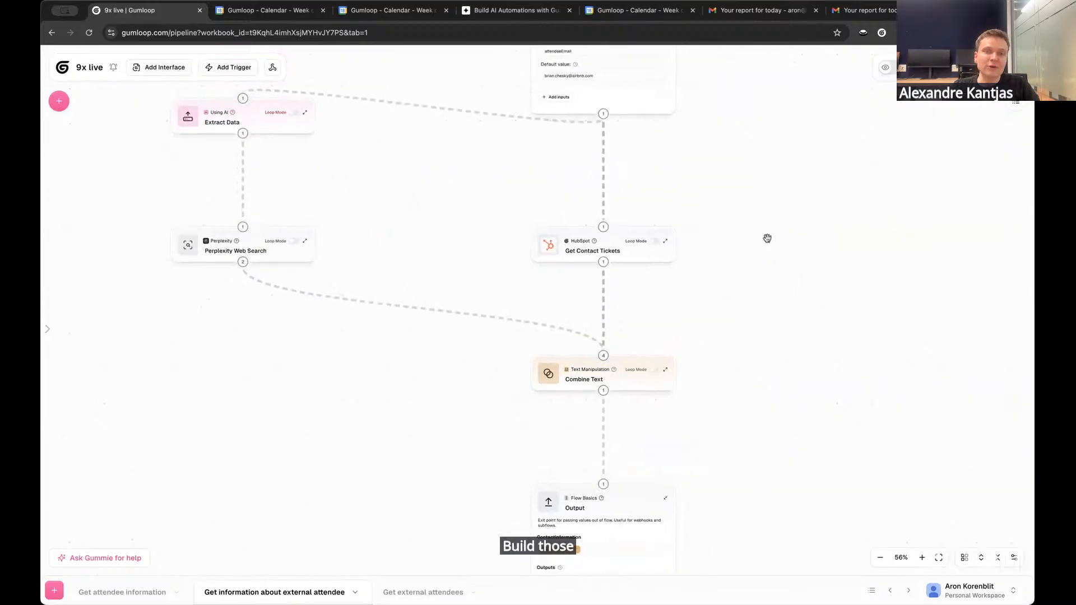
left_click_drag(774, 231, 788, 284)
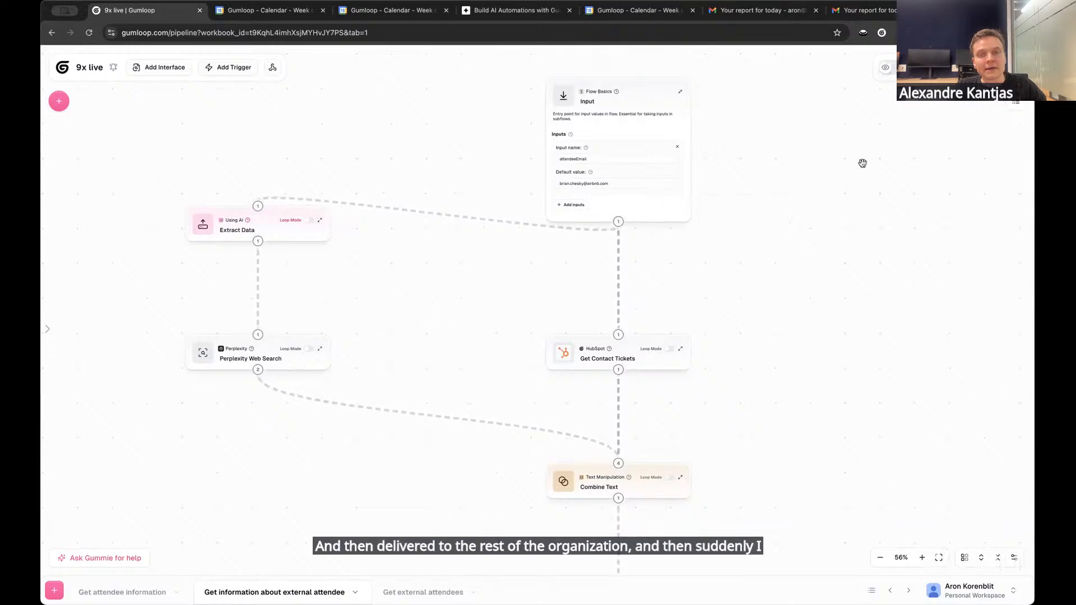
scroll(849, 216, "up", 2)
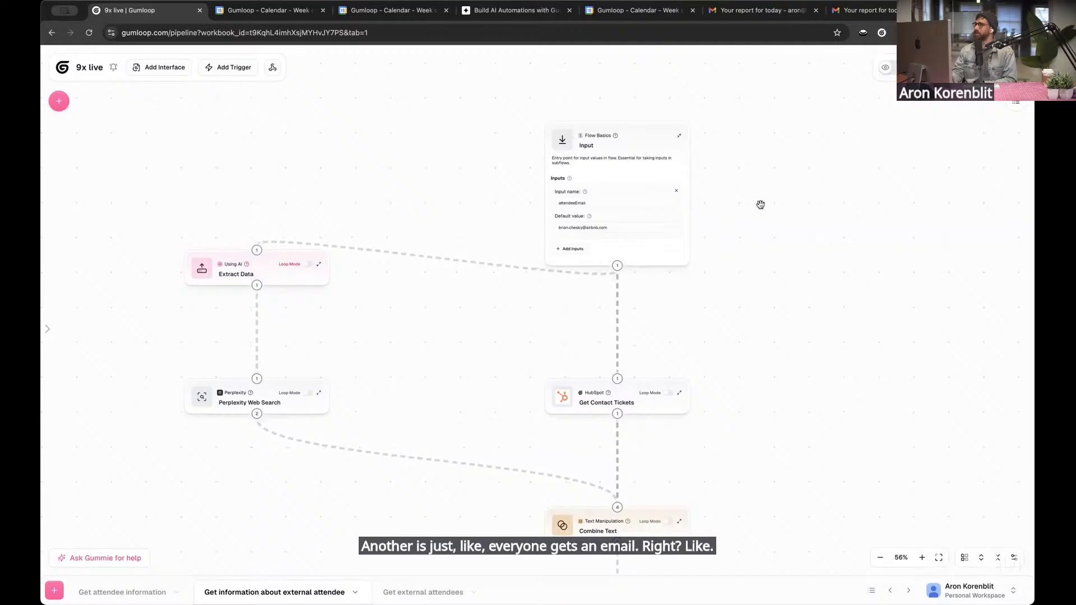
Open the Get external attendees flow and review its nodes from Gmail Sender up to the Google Calendar node
left_click(423, 592)
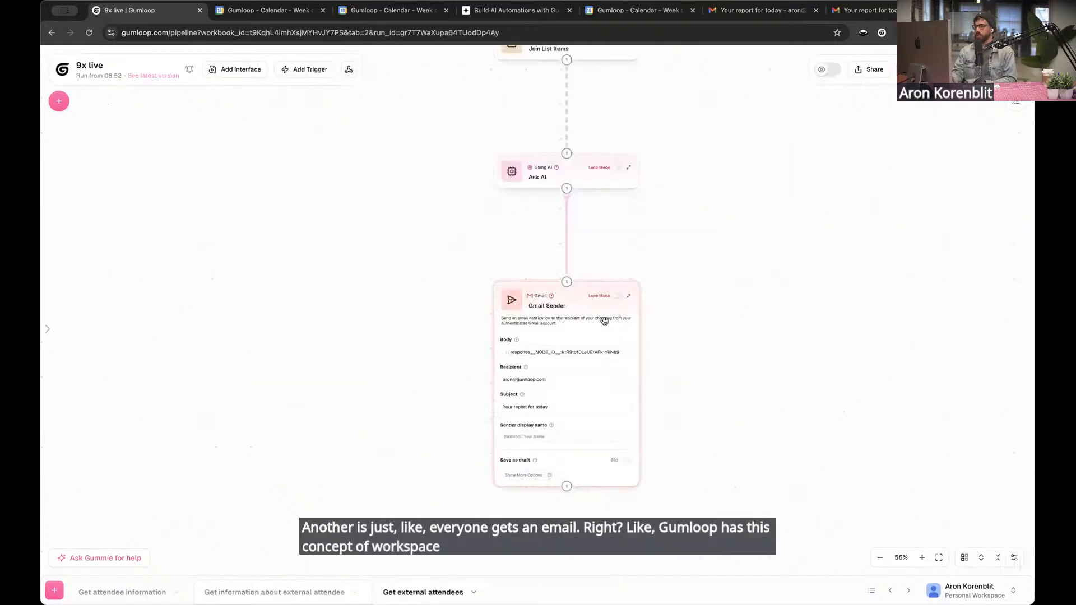
scroll(416, 265, "up", 5)
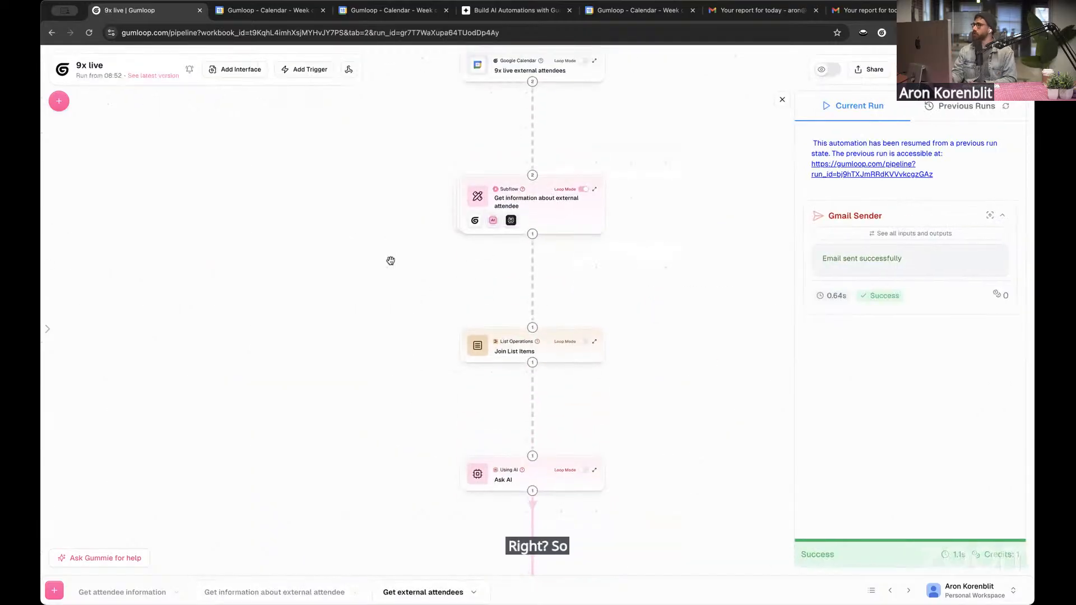
scroll(389, 260, "up", 2)
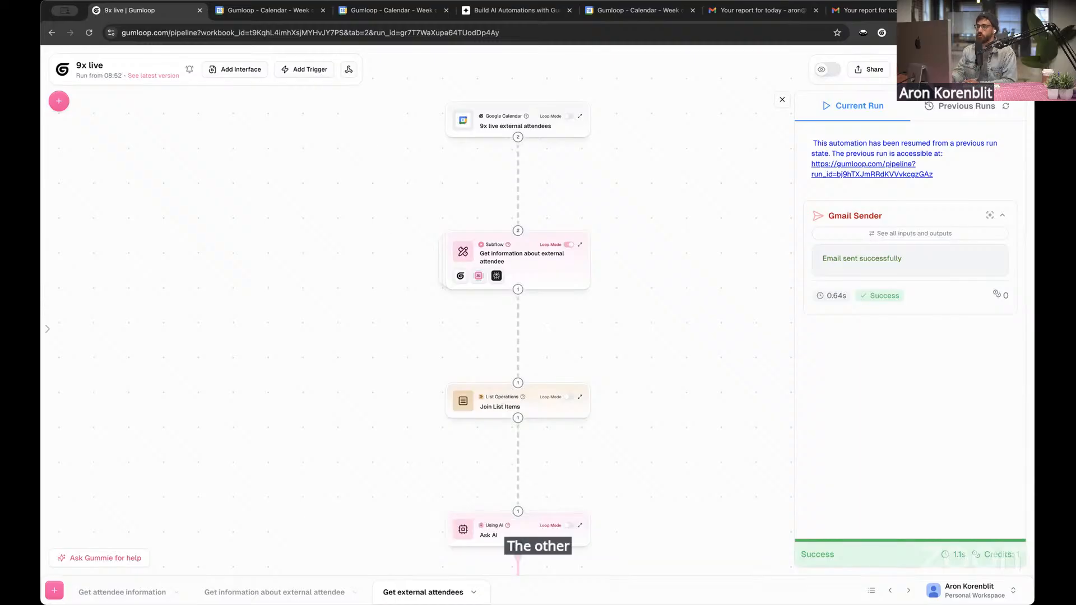
Return to the Get information about external attendee subflow and inspect the attendeeEmail entry in its Input node
left_click(294, 593)
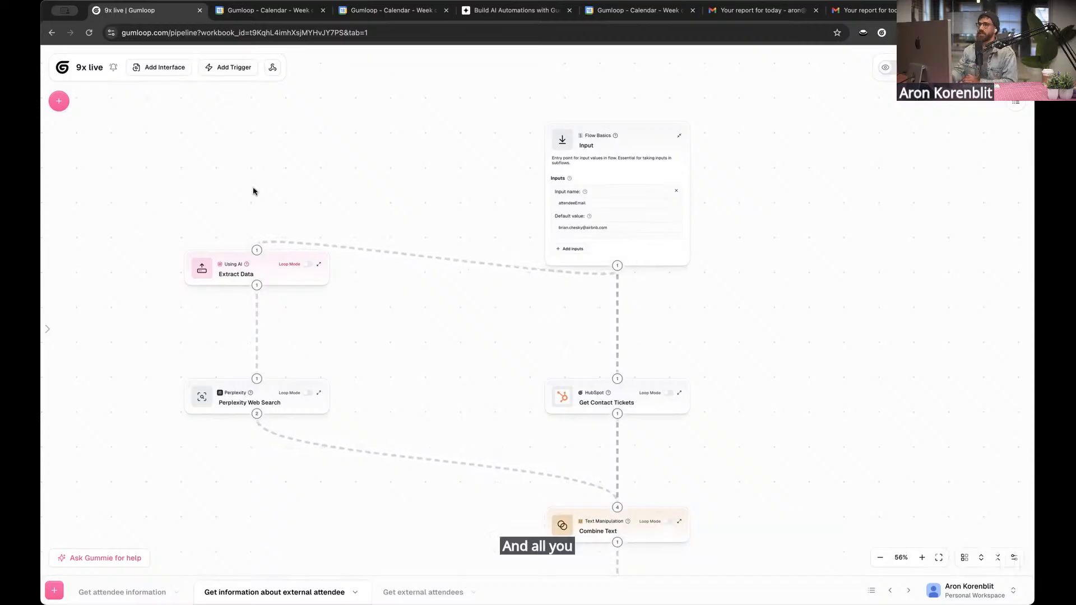
mouse_move(658, 200)
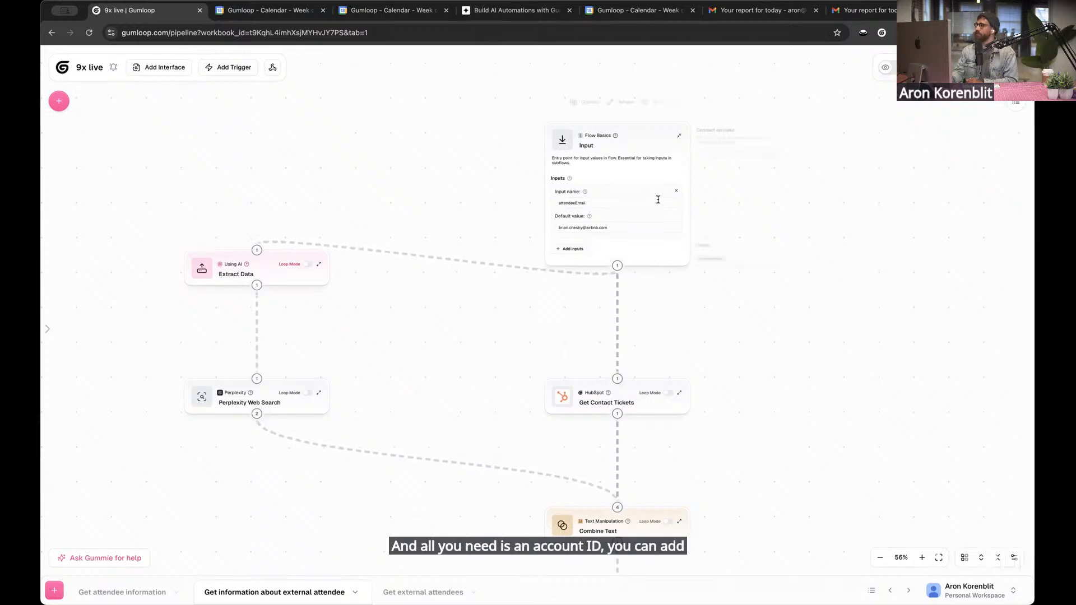